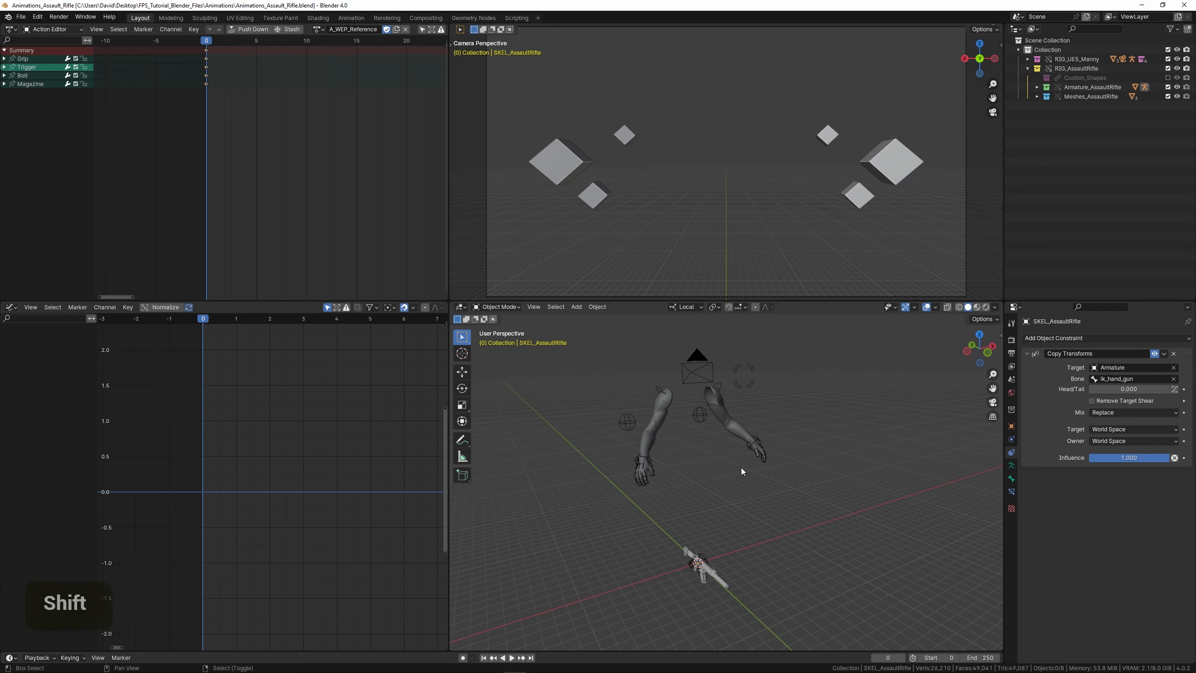
- Put the character arms' armature into Pose Mode and turn on Auto Keying
shift+middle_drag(741, 467, 733, 404)
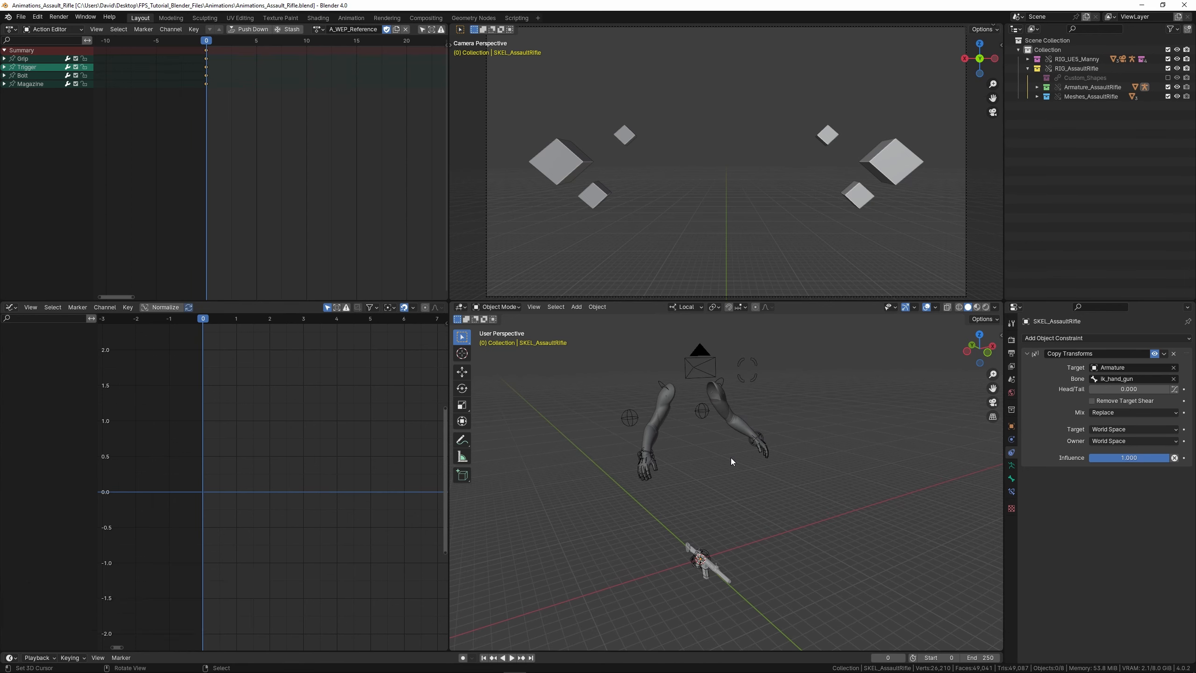
mouse_move(731, 461)
shift+middle_down()
mouse_move(764, 470)
mouse_move(729, 465)
mouse_move(734, 443)
shift+middle_up()
scroll(721, 480, up, 2)
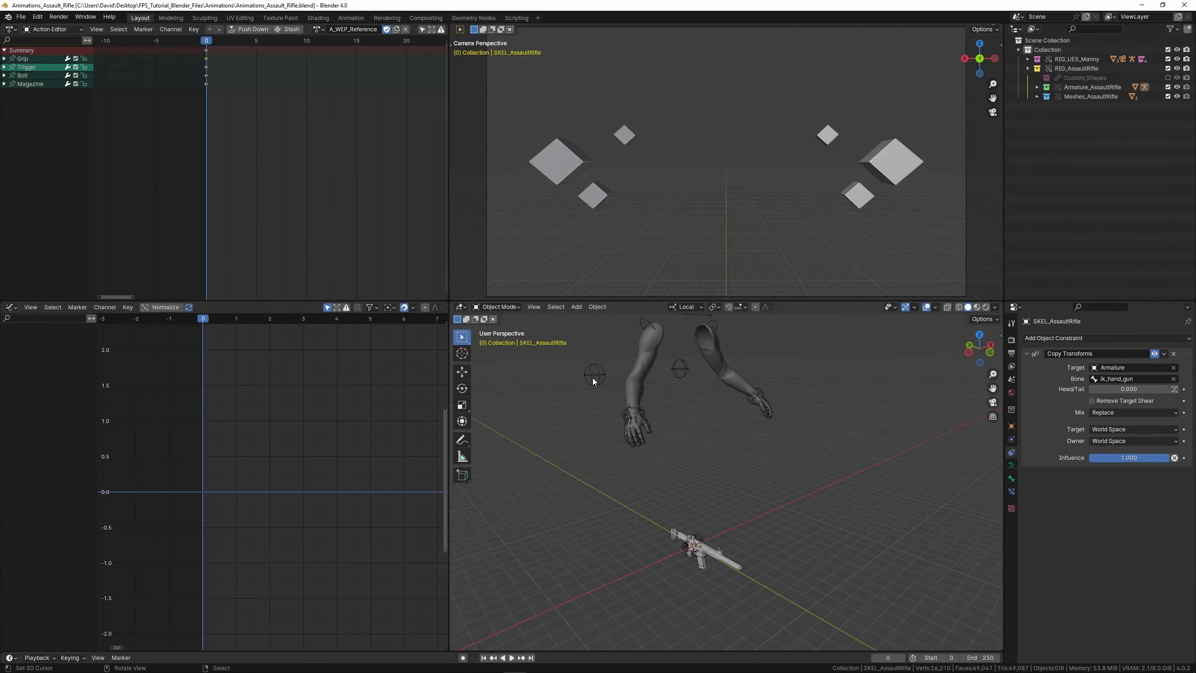
right_click(593, 378)
shift+middle_drag(678, 401, 683, 431)
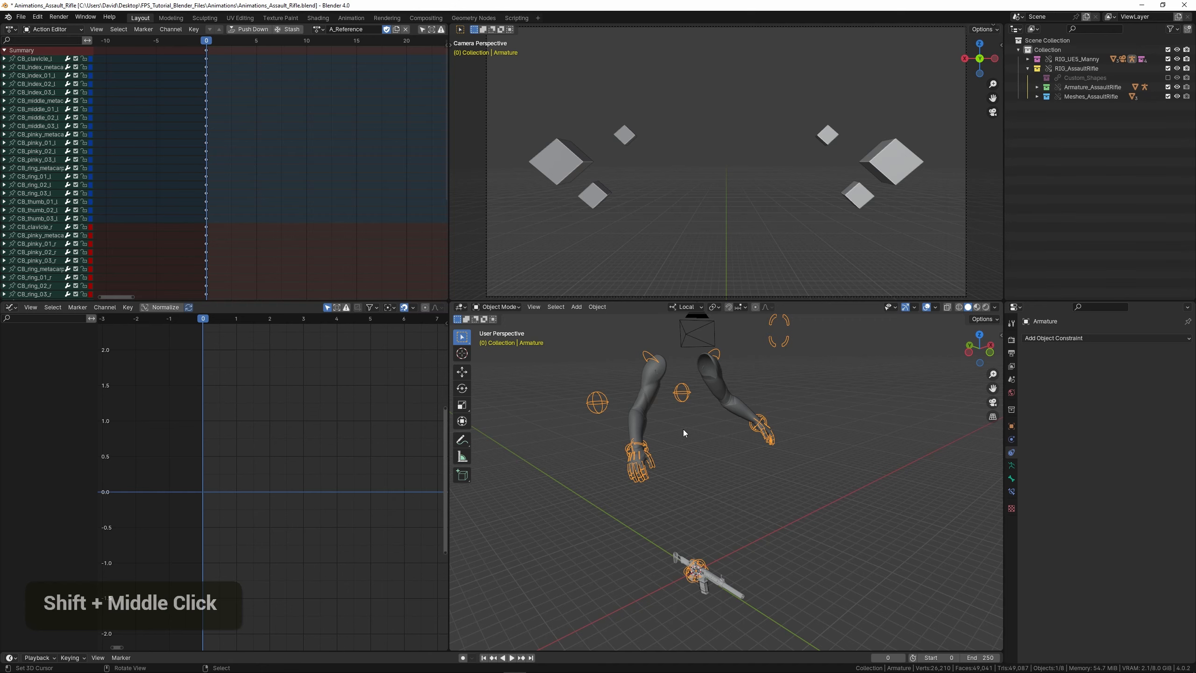
key(ctrl+Tab)
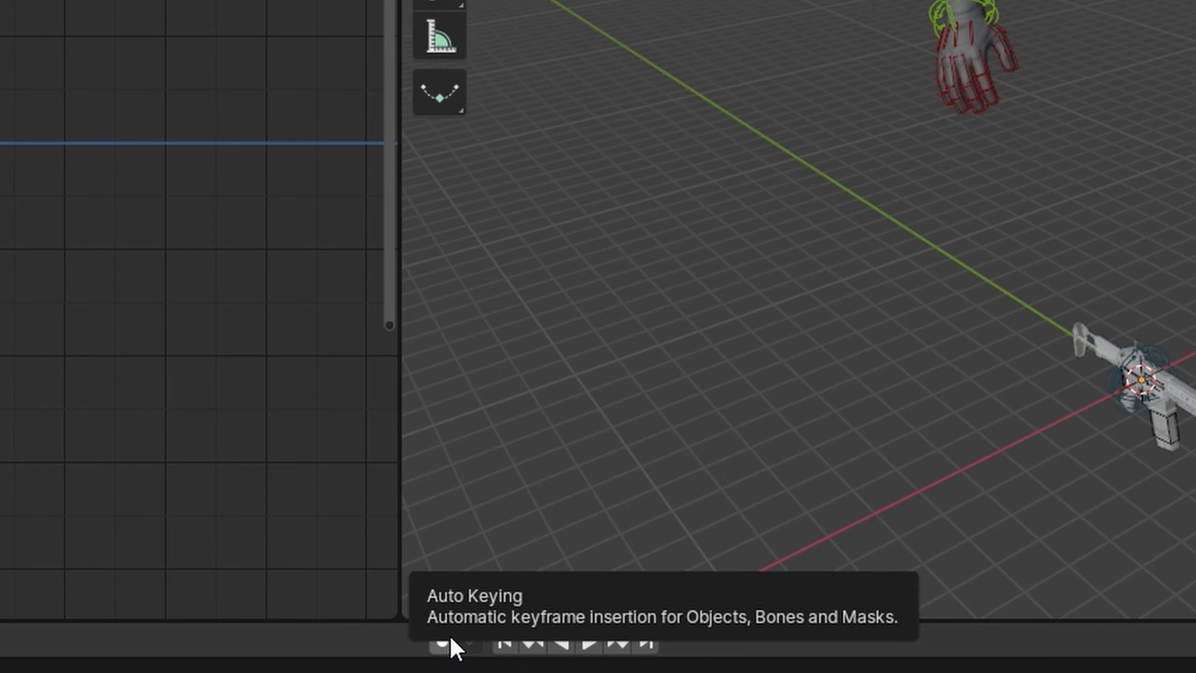
click(451, 637)
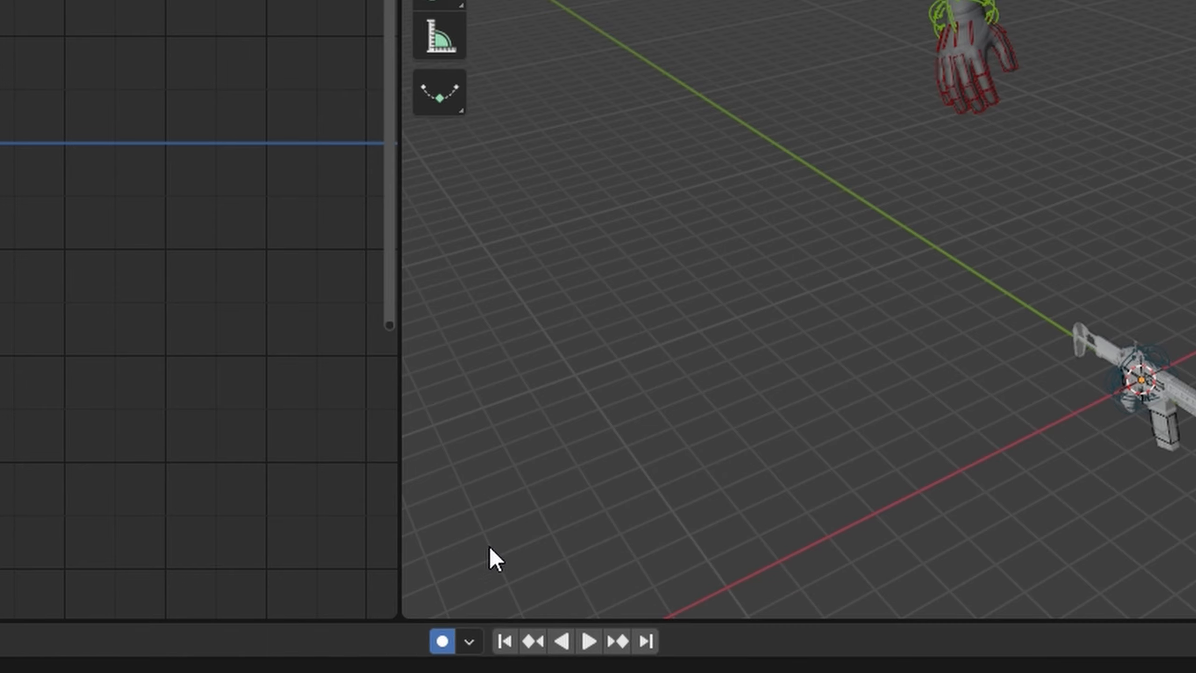
shift+middle_drag(1043, 307, 1195, 0)
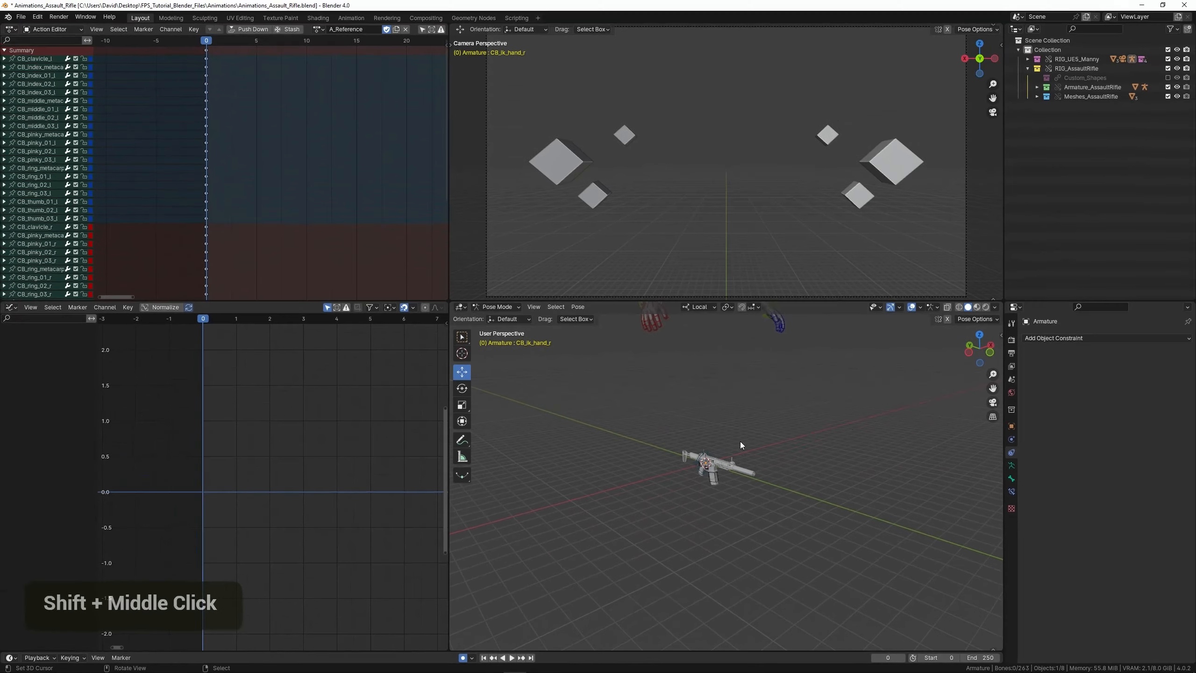
- Check the scene's output frame rate, and bring up the bone properties of the right hand IK control
click(1012, 353)
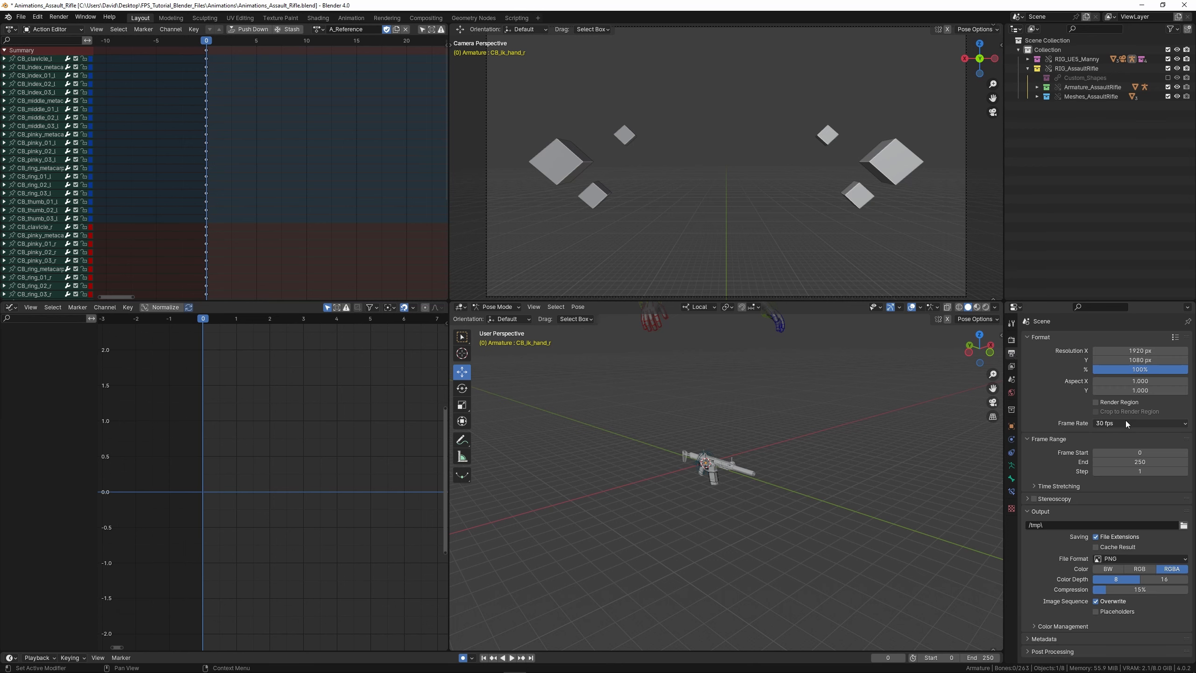
click(1012, 478)
shift+middle_drag(732, 443, 715, 462)
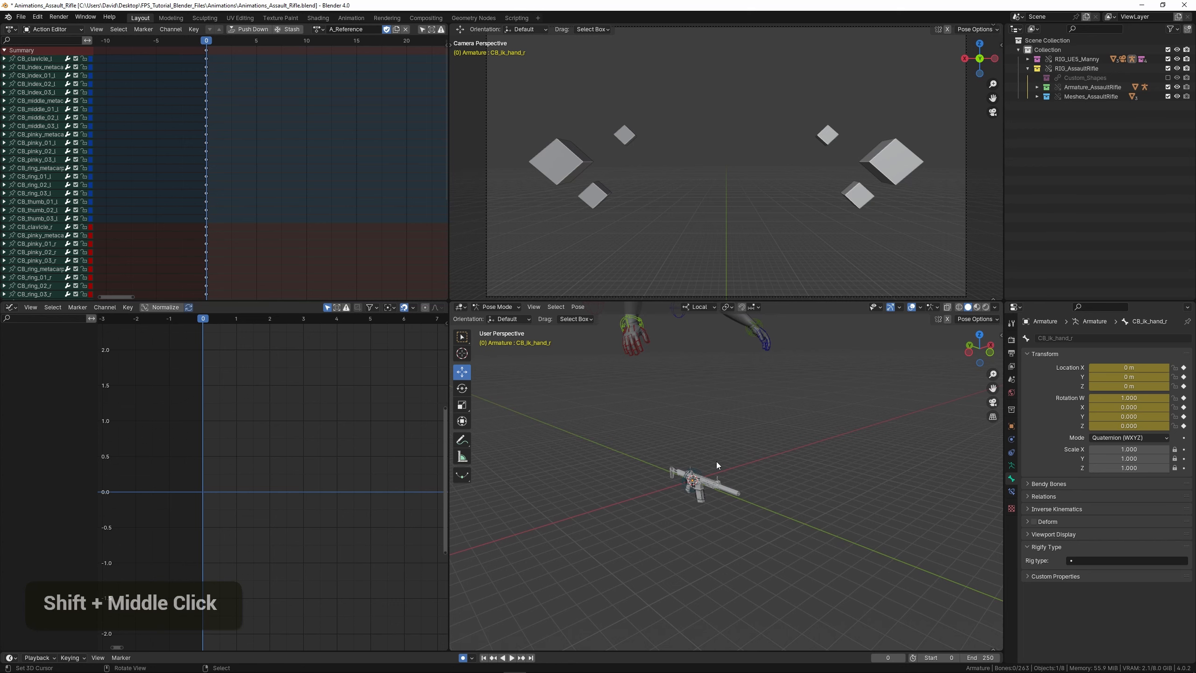
scroll(716, 461, up, 3)
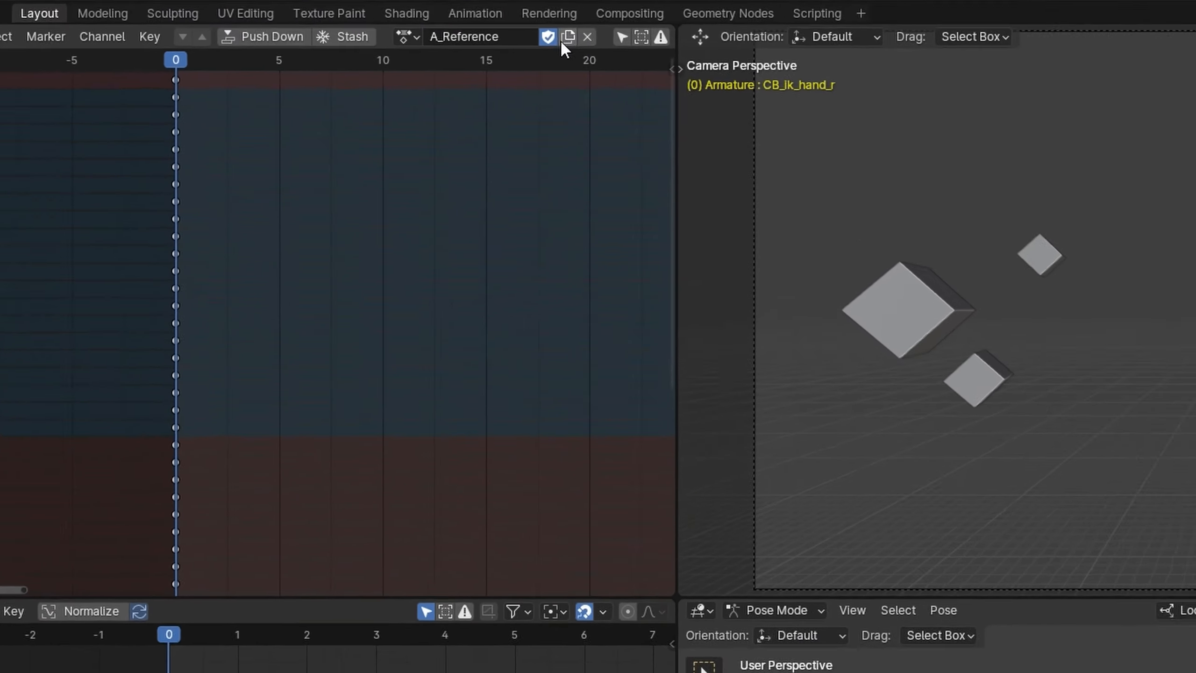
- Duplicate the A_Reference action as A_FP_AssaultRifle_Idle_Pose and give it a fake user
click(718, 46)
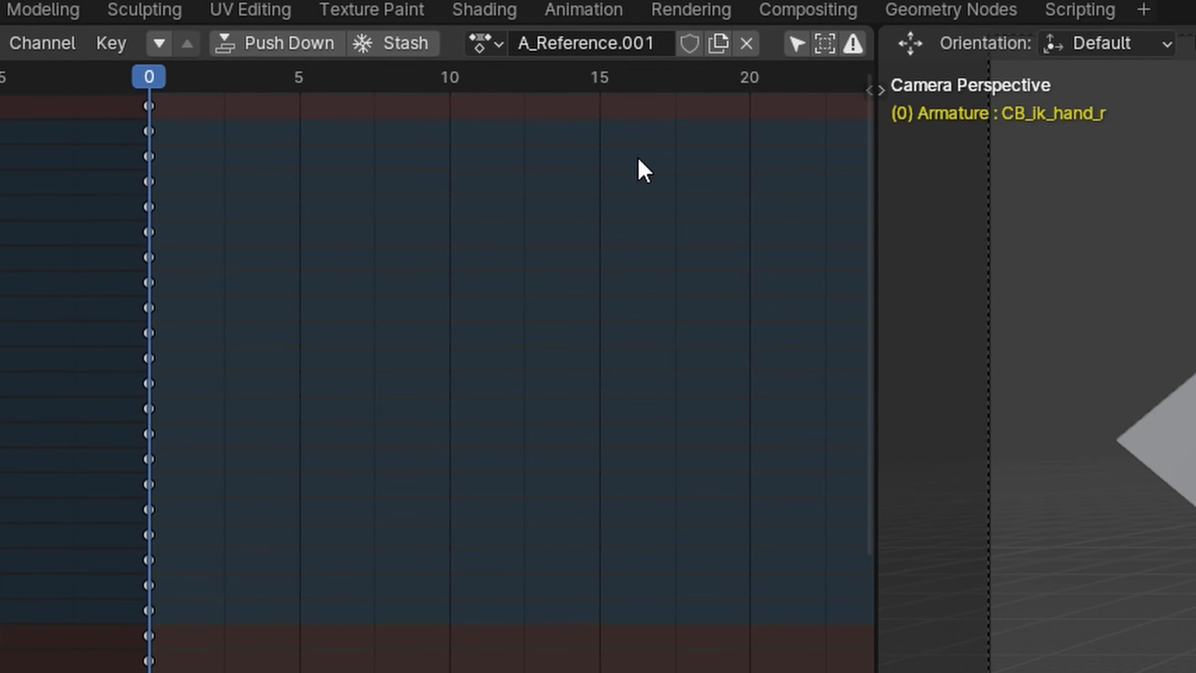
click(601, 48)
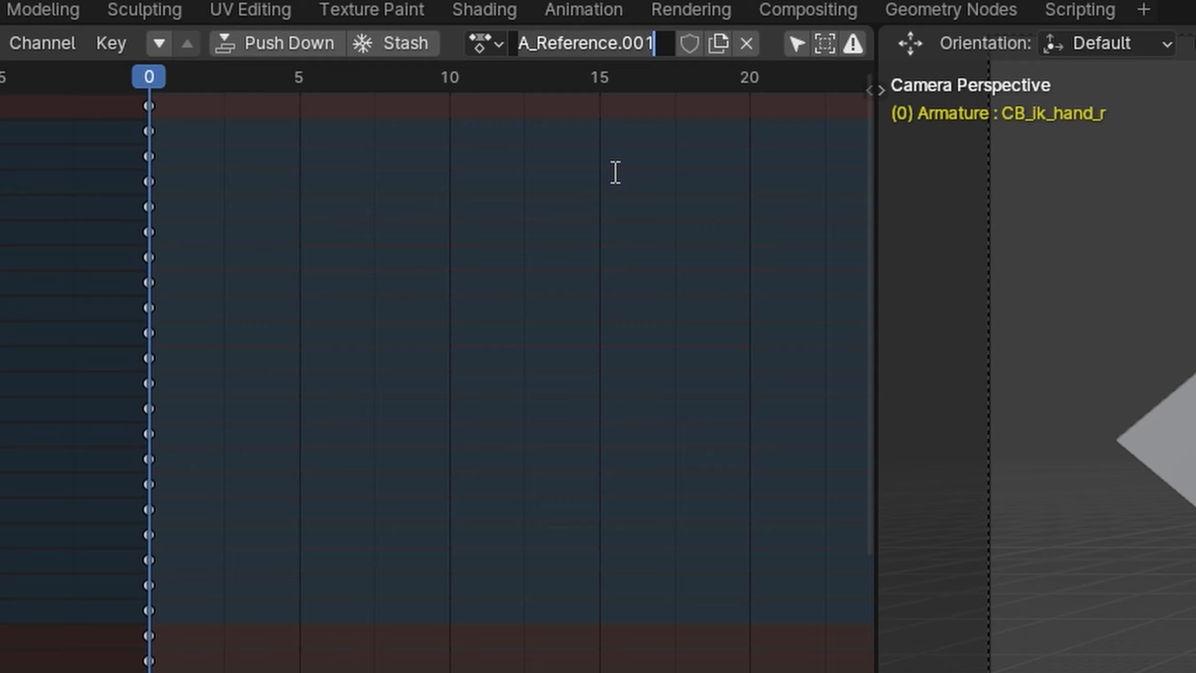
text(A_FP_Assault)
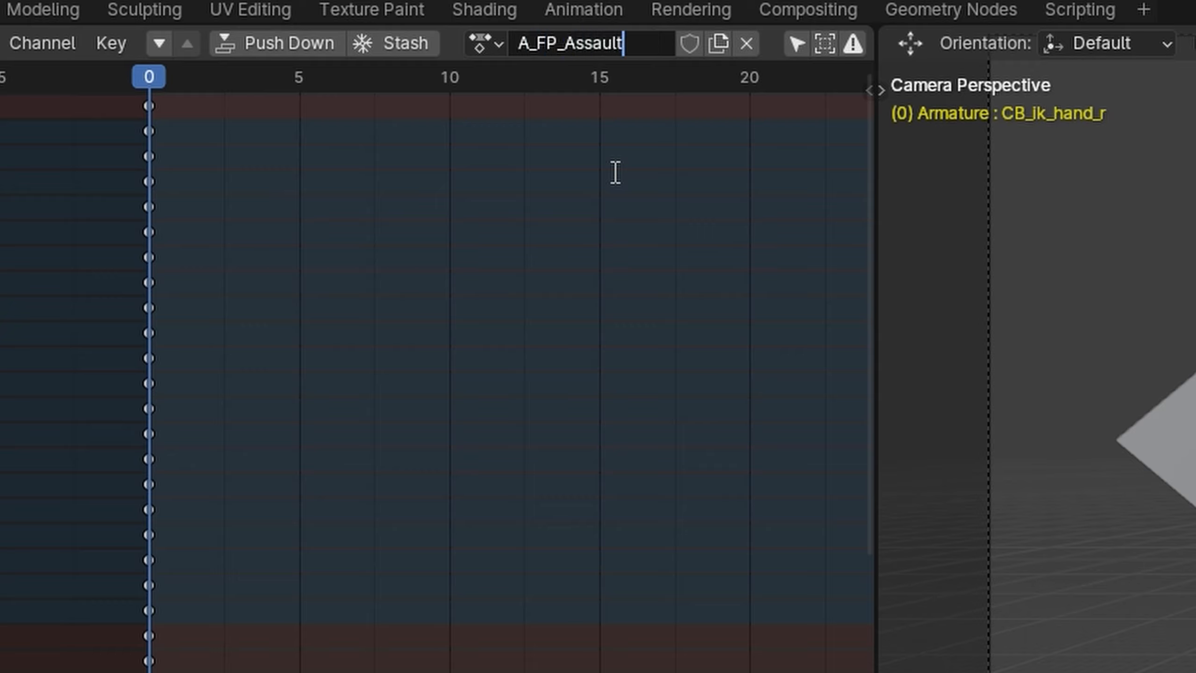
text(Rifle_Idle_Pose)
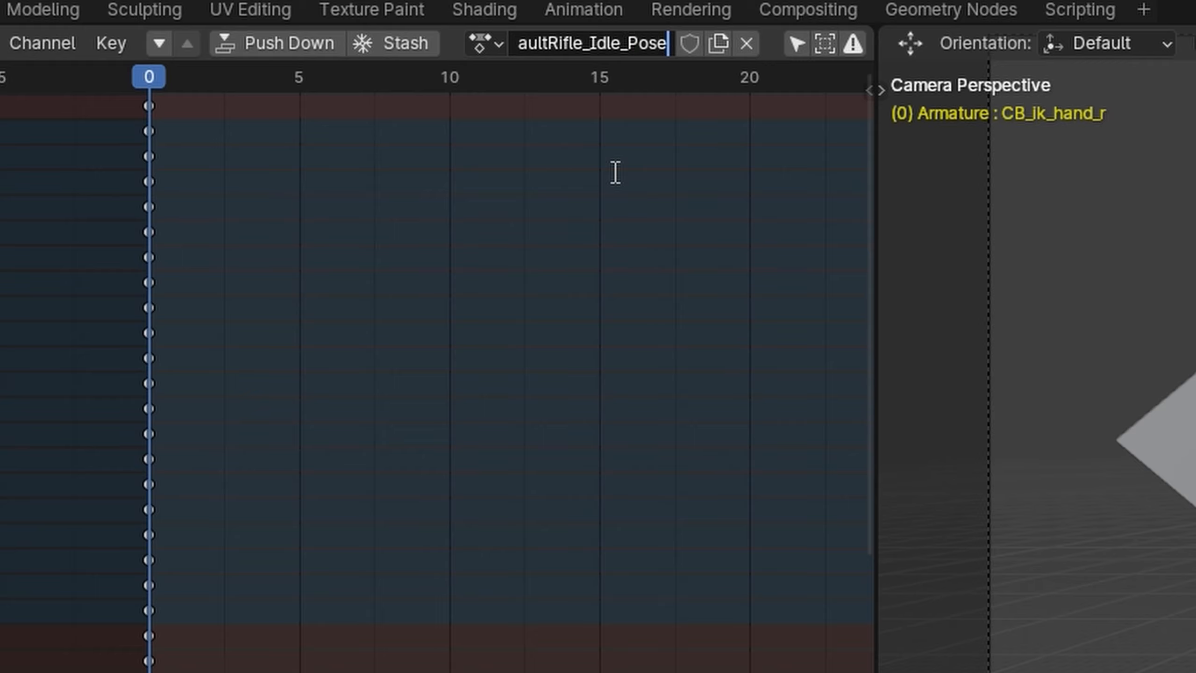
key(Return)
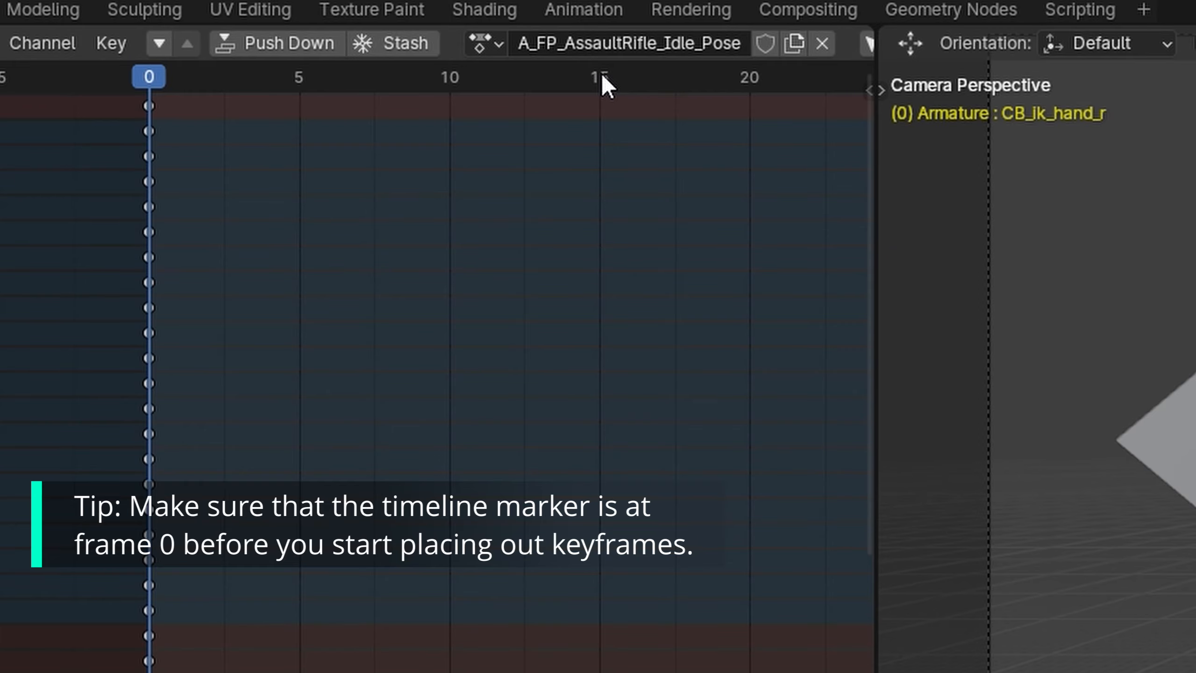
click(763, 48)
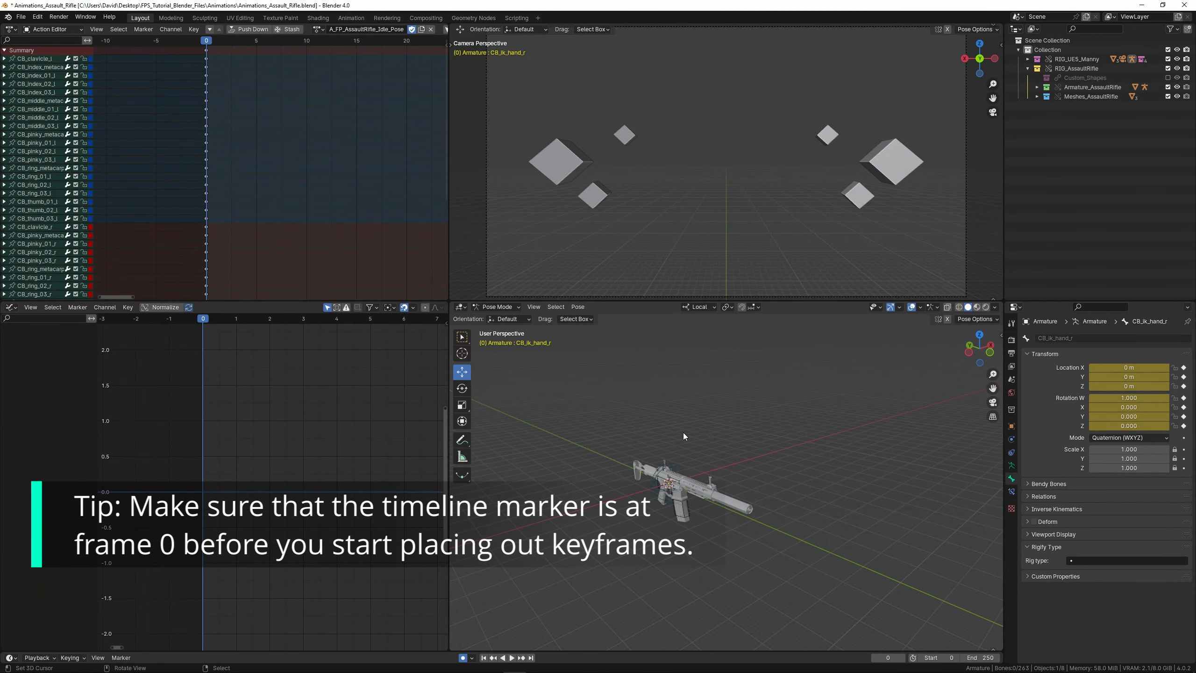
- Select the rifle's CB_Gun control and raise it along Z to about 0.93 m
right_click(653, 479)
shift+middle_drag(699, 457, 706, 493)
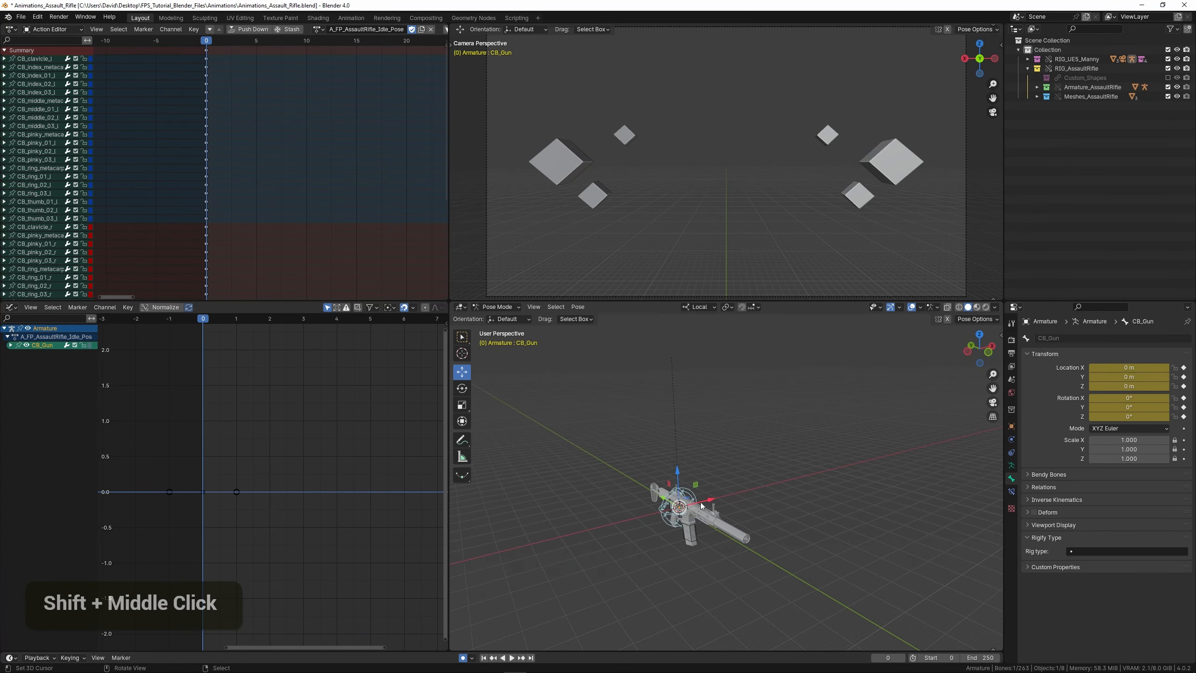
scroll(712, 509, down, 2)
key(g)
key(z)
click(727, 348)
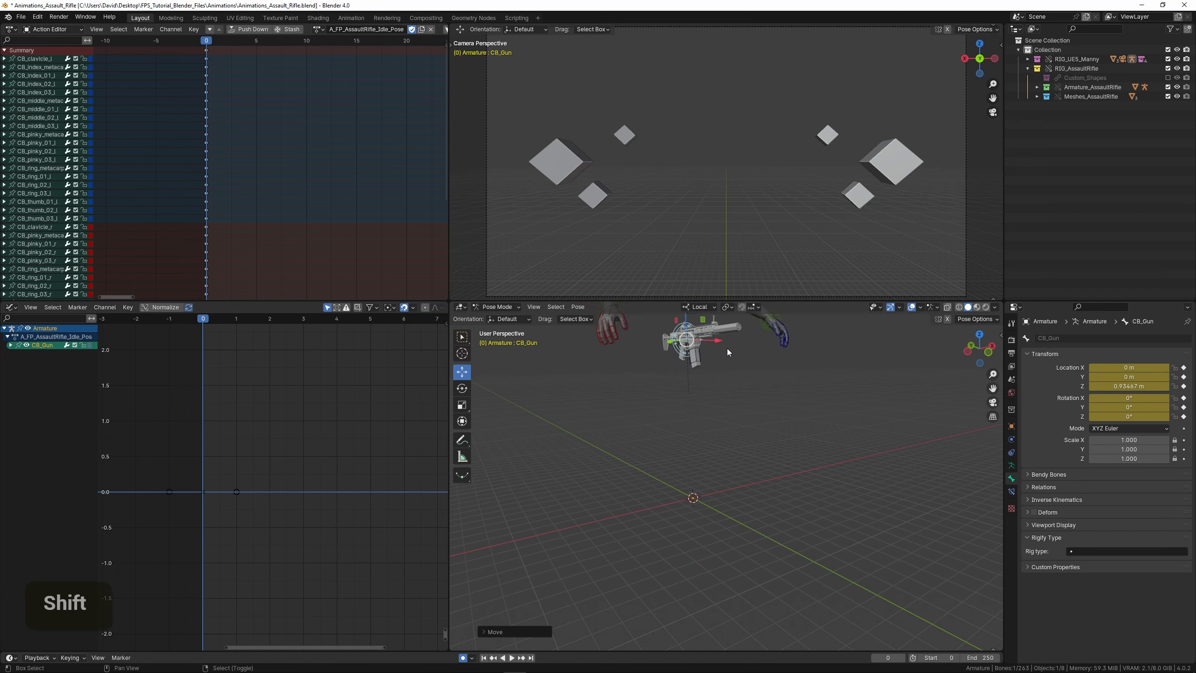
- Raise the CB_Gun control further along Z to camera height, at about 1.54 m
shift+middle_drag(727, 347, 712, 447)
middle_drag(712, 448, 741, 453)
shift+middle_drag(740, 453, 705, 493)
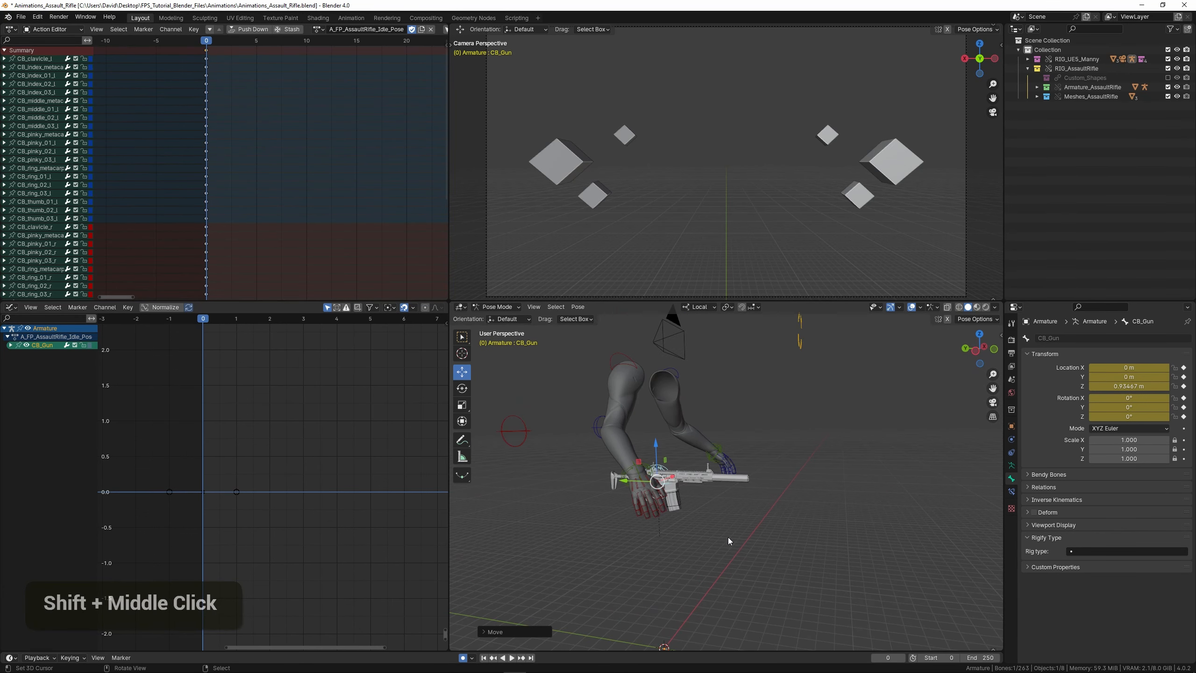
key(g)
key(z)
click(717, 394)
- Move the CB_Gun control forward along Y to about -0.22 m so the rifle sits ahead of the camera
shift+middle_drag(717, 394, 688, 464)
scroll(698, 469, up, 2)
shift+middle_drag(687, 464, 647, 516)
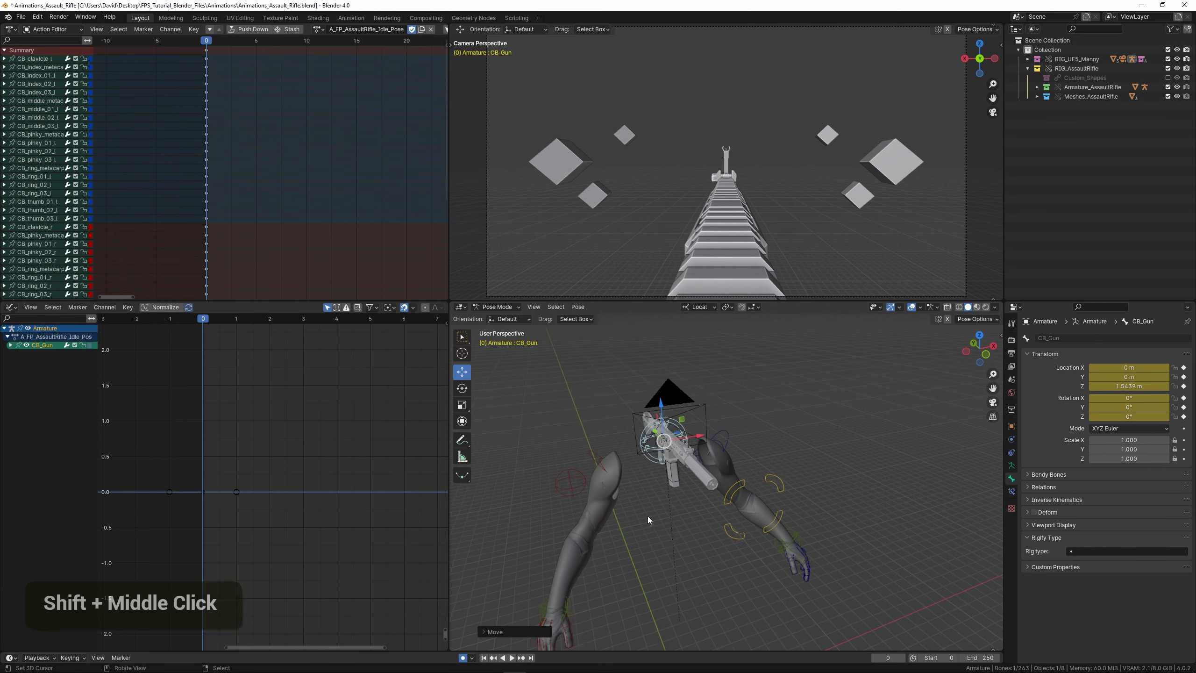
scroll(689, 500, up, 2)
key(g)
key(y)
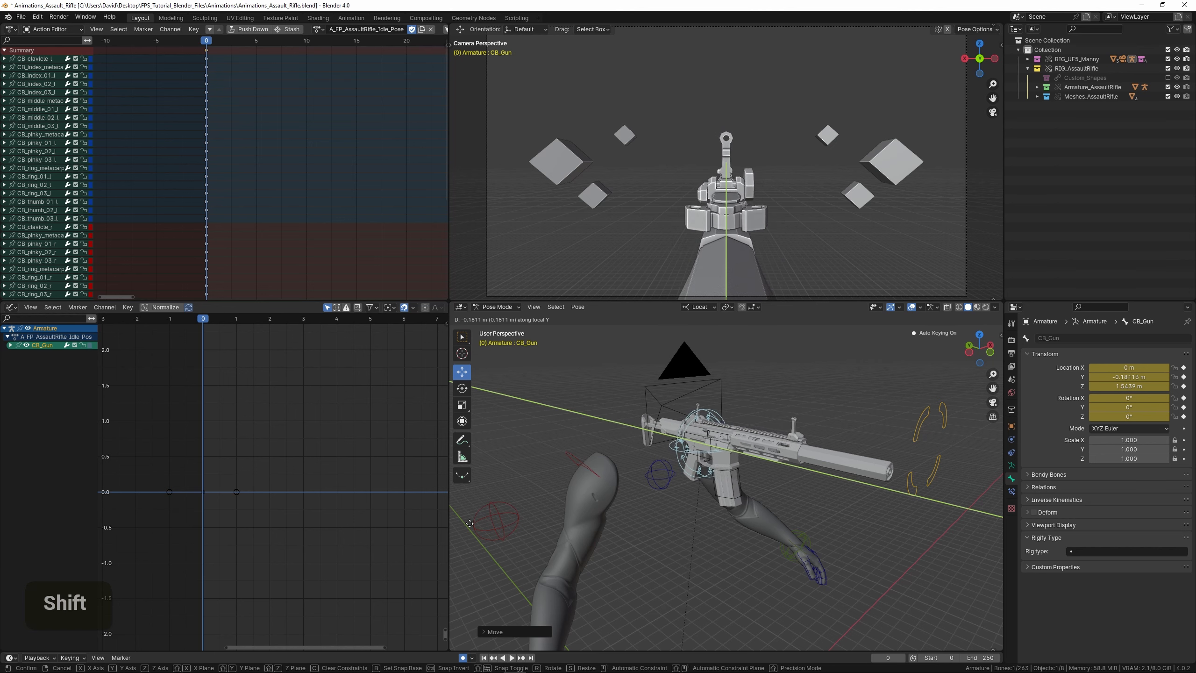
shift+click(575, 534)
- Shift the CB_Gun control along X to about -0.07 m, toward the right arm
middle_drag(733, 486, 774, 494)
shift+scroll(774, 494, down, 1)
scroll(774, 494, up, 1)
key(g)
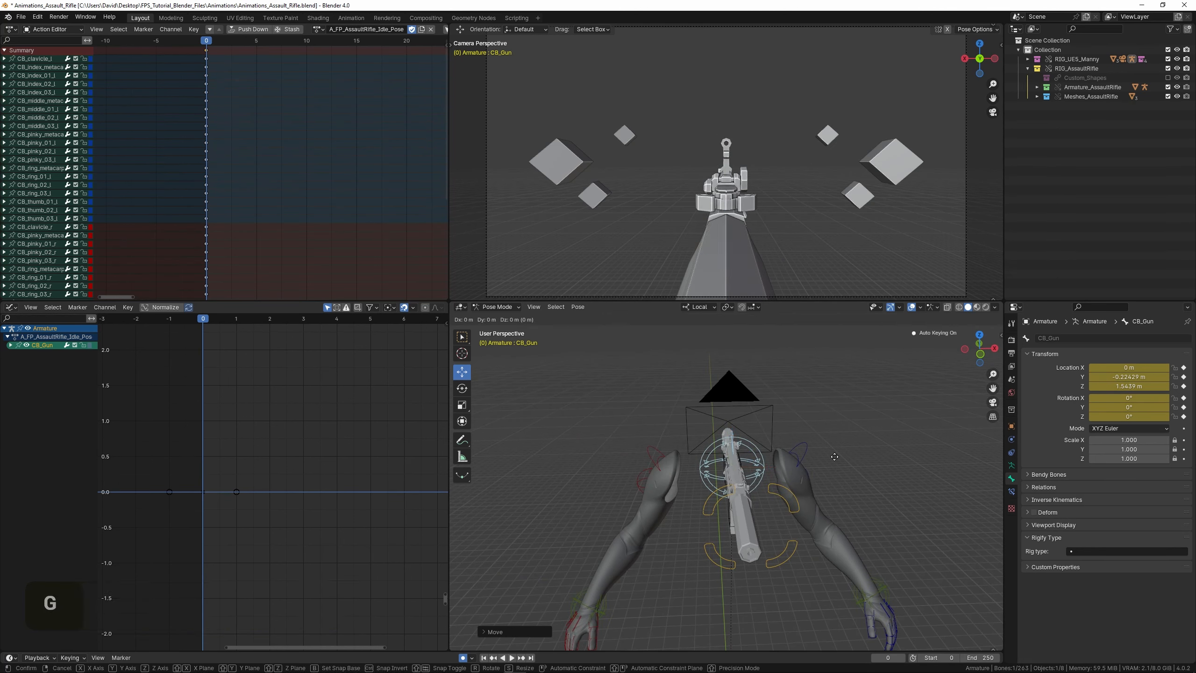
key(x)
shift+click(600, 482)
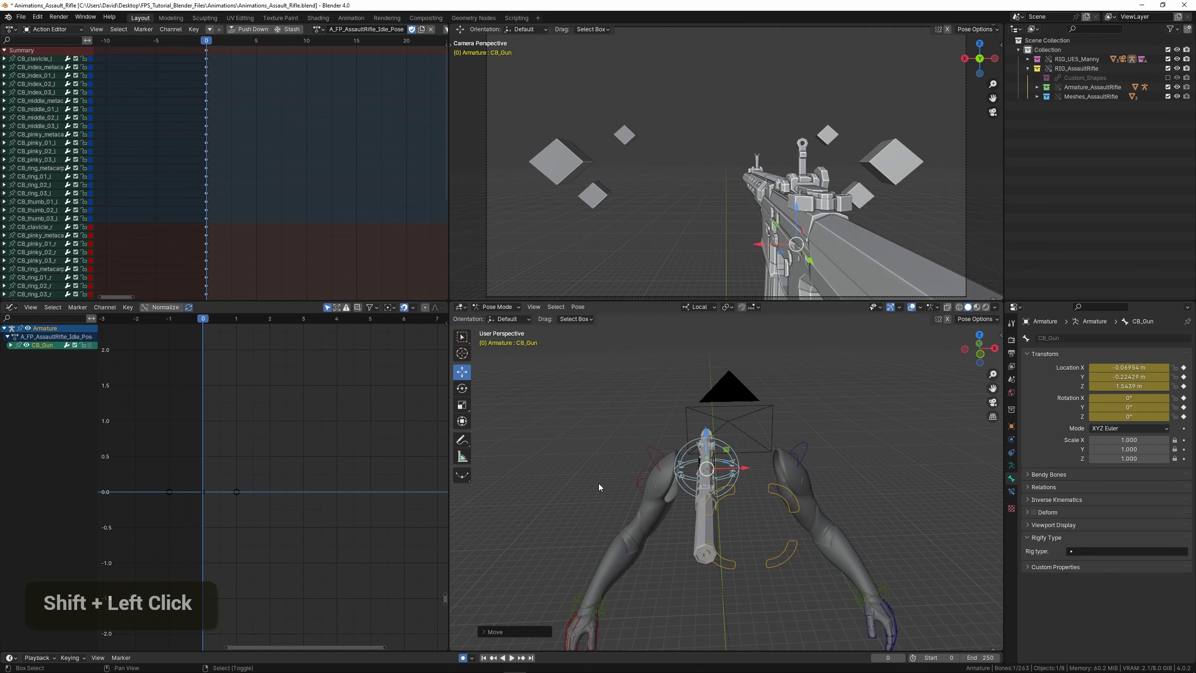
- Try moving the CB_Gun control freely outward and slightly up near the right shoulder
middle_drag(601, 482, 697, 454)
key(g)
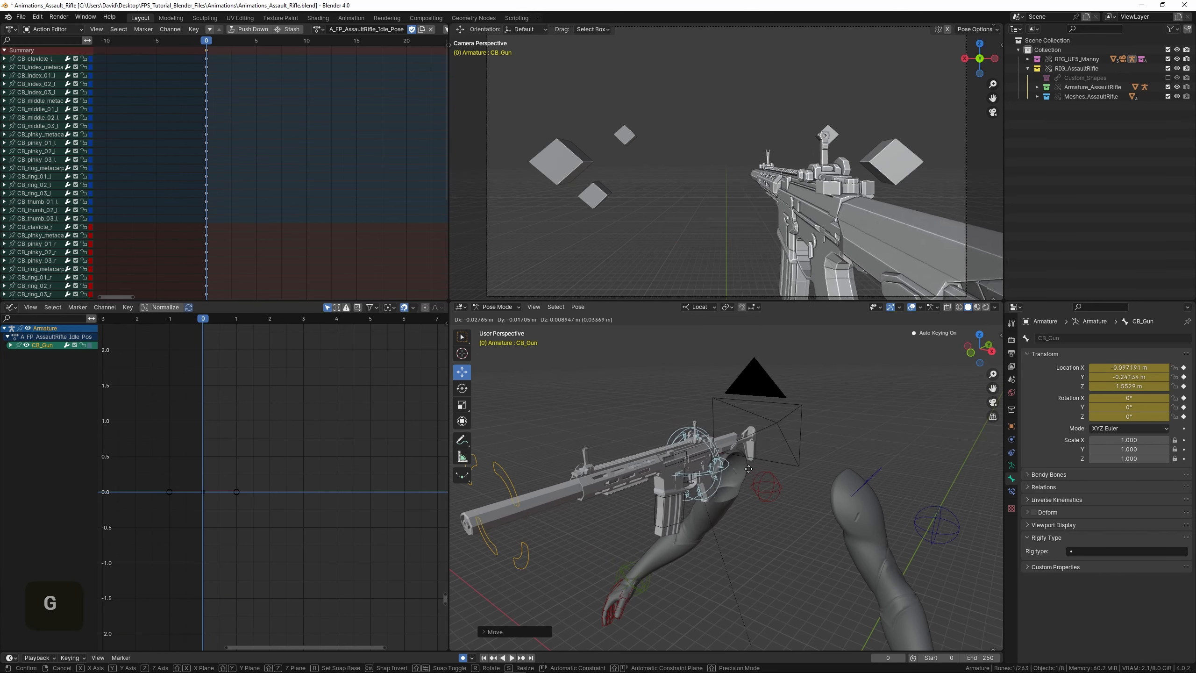
key(ctrl+z)
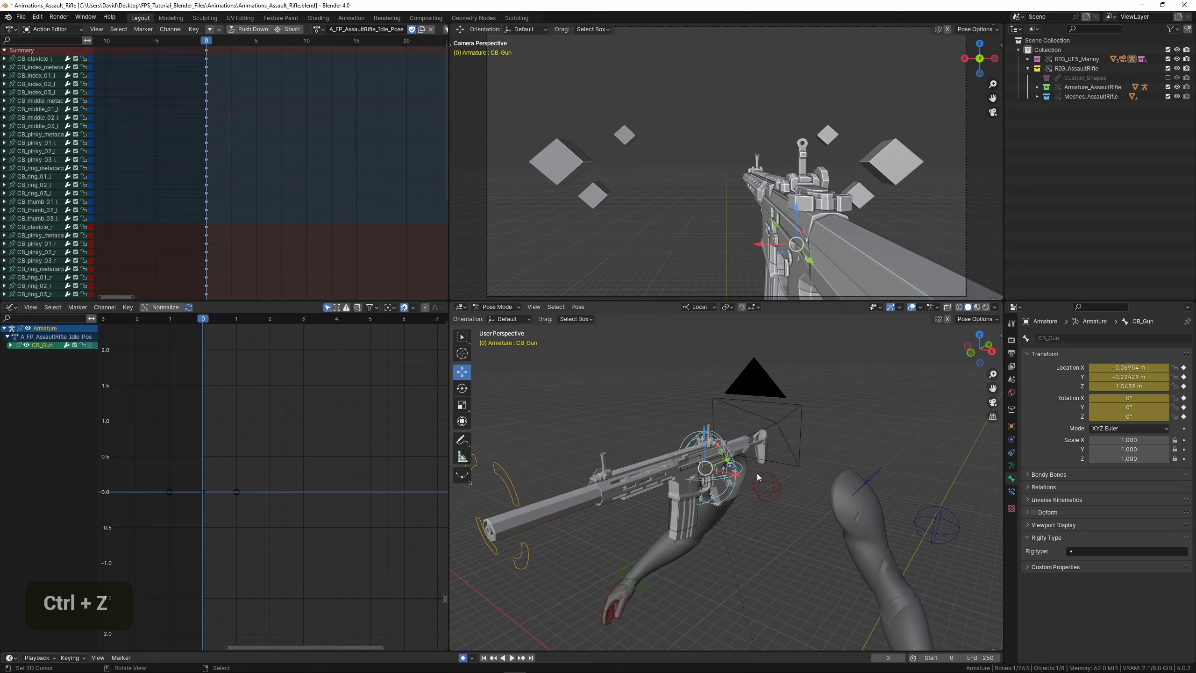
- Pull the CB_Gun control back along its local Y axis to about -0.19 m
key(g)
key(x)
key(z)
key(y)
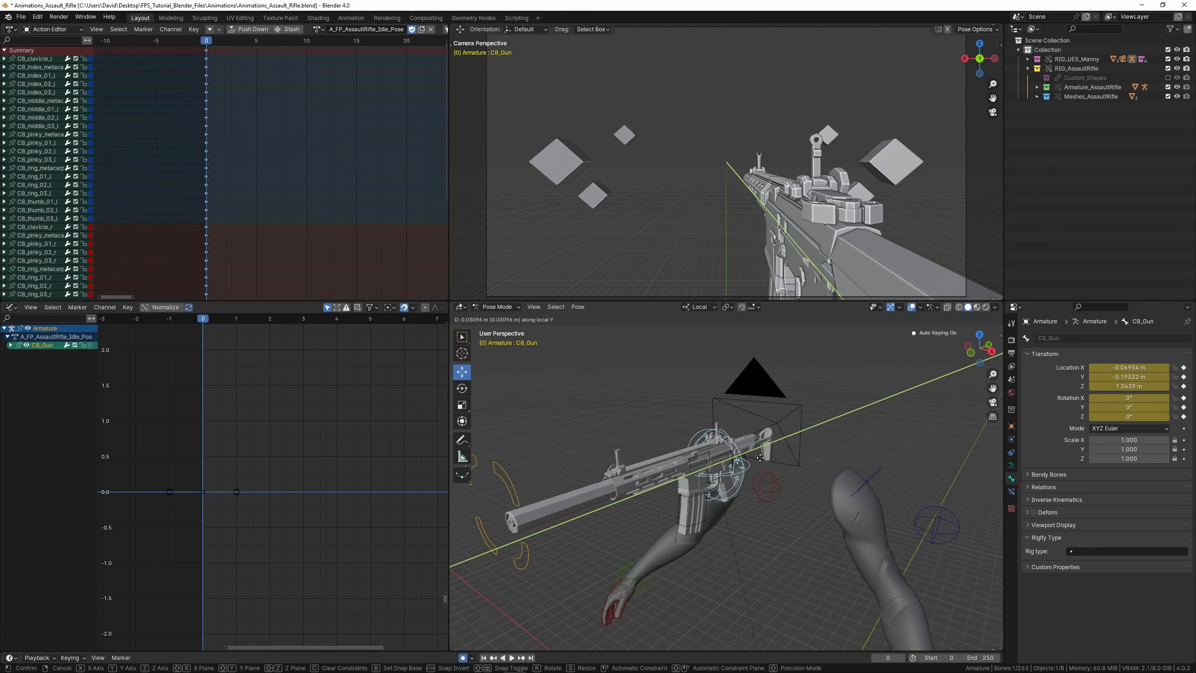
click(760, 458)
- Move the CB_Gun control freely to about X -0.075 m, Y -0.20 m and Z 1.52 m
middle_drag(760, 457, 739, 452)
scroll(739, 452, up, 3)
key(g)
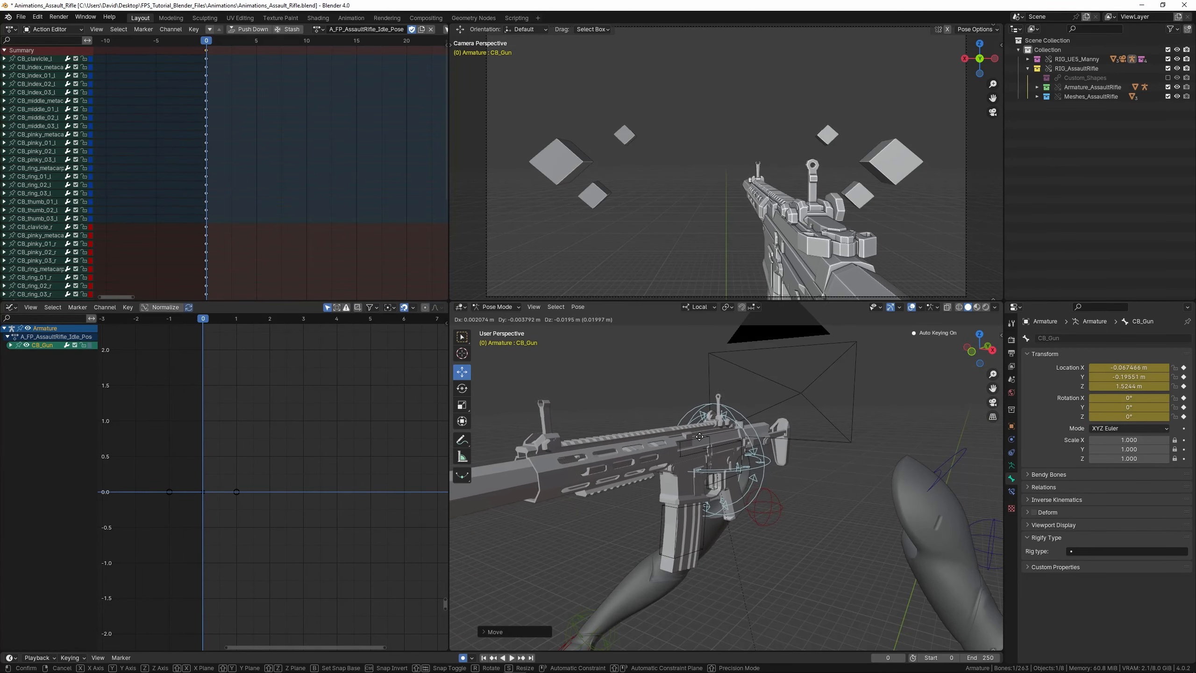
shift+click(696, 438)
- Pull the rifle back toward the shoulder along local Y, placing CB_Gun at -0.168 m
middle_drag(696, 438, 660, 442)
shift+middle_drag(660, 442, 737, 480)
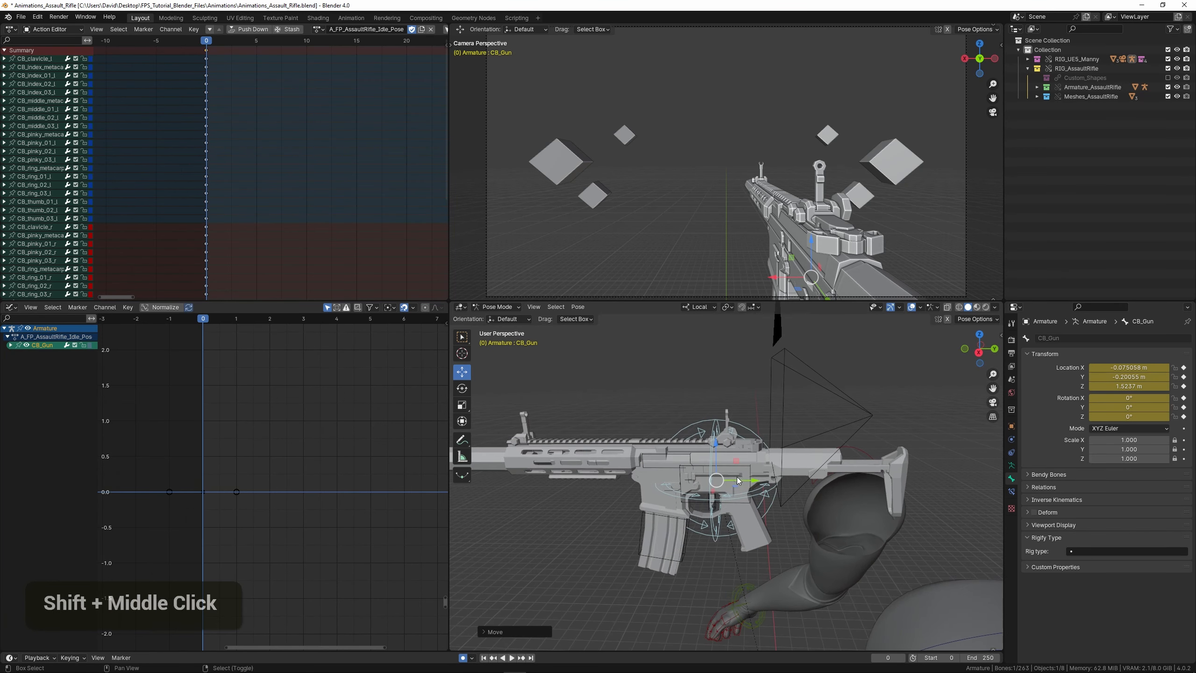
key(g)
key(y)
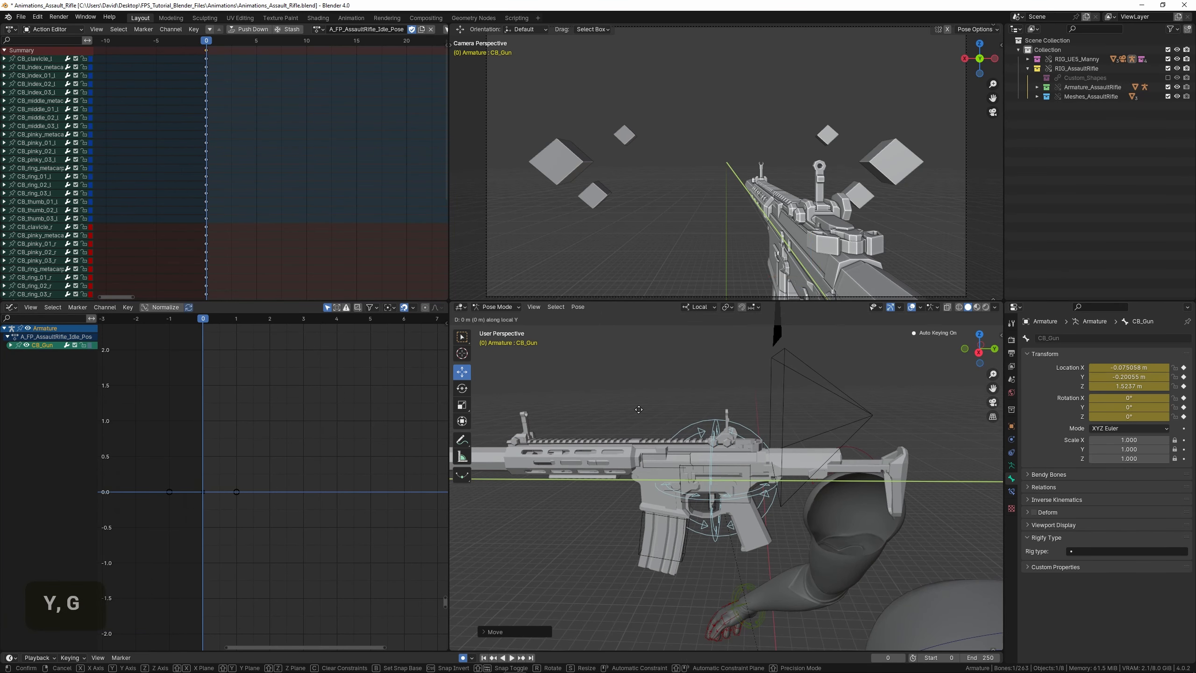
shift+click(862, 434)
- Shift the CB_Gun control along X toward the camera's centre line, to about -0.036 m
shift+middle_drag(862, 434, 841, 443)
middle_drag(841, 443, 785, 454)
scroll(785, 454, up, 1)
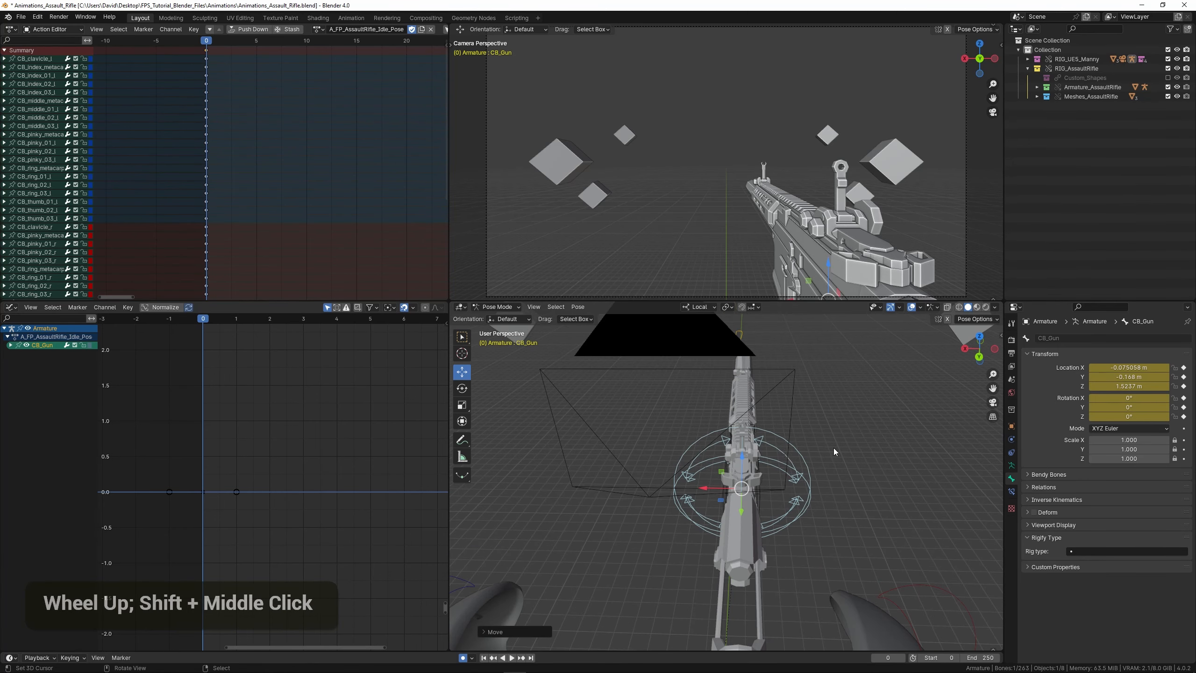
key(g)
key(x)
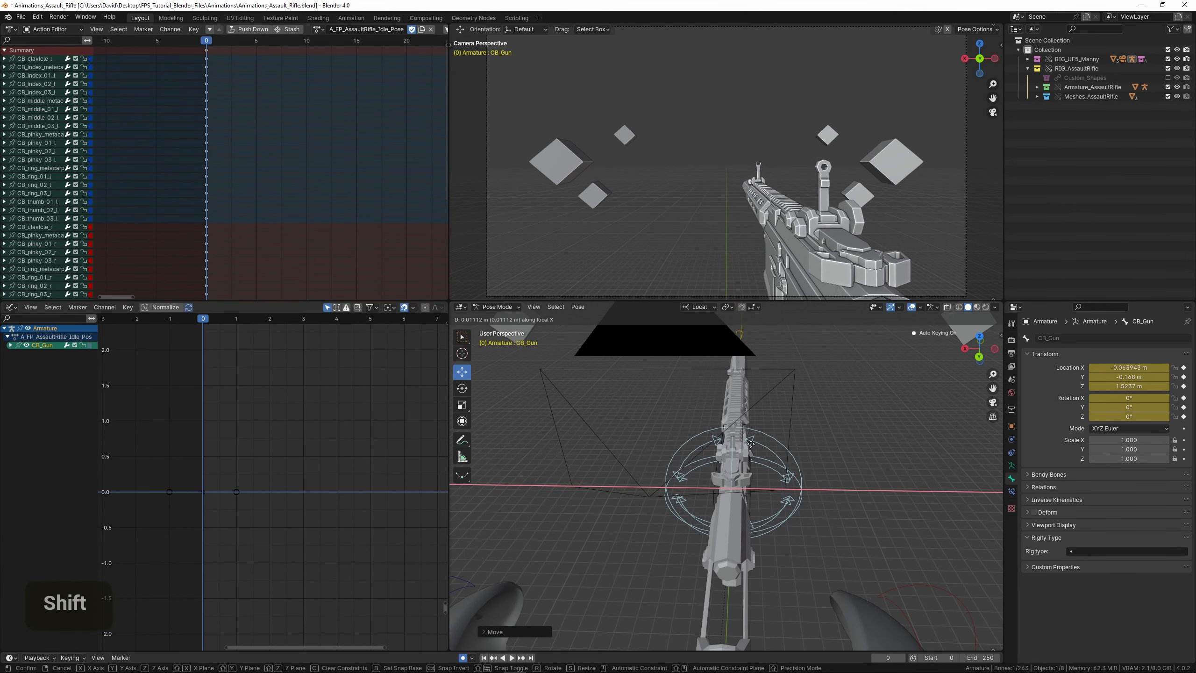
shift+click(654, 449)
mouse_move(815, 459)
shift+middle_down()
mouse_move(820, 475)
mouse_move(810, 471)
shift+middle_up()
shift+middle_drag(810, 471, 754, 452)
key(g)
key(x)
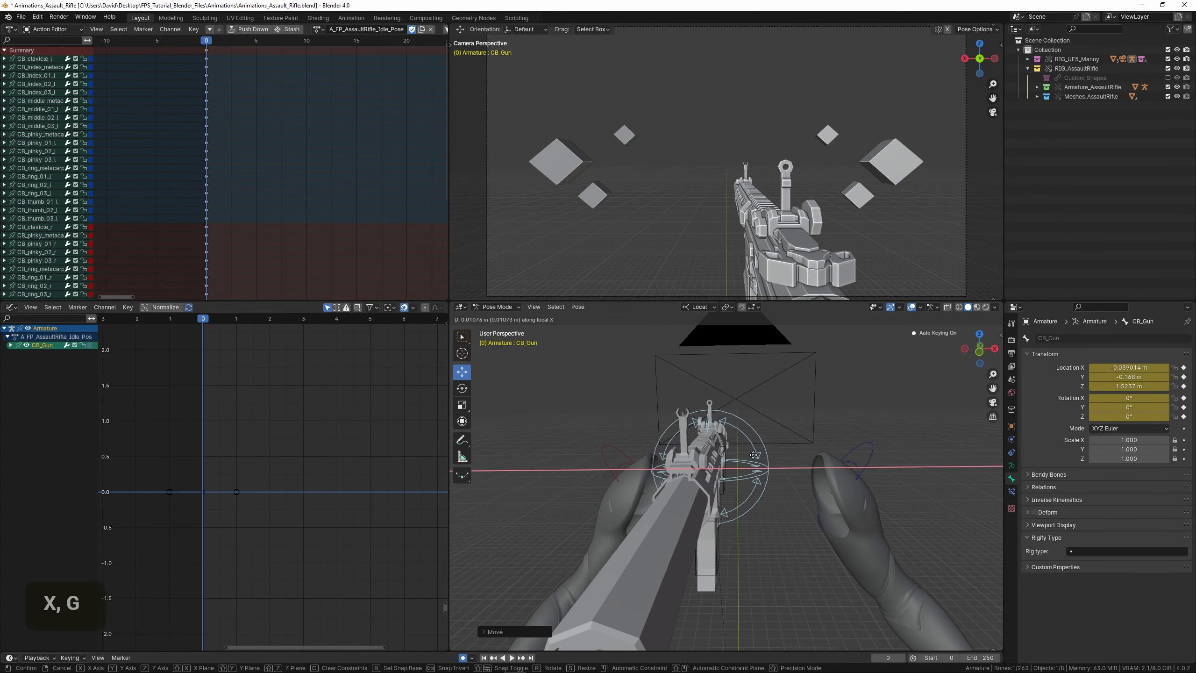
click(803, 411)
- Tilt the rifle about 10° around its local Y axis and shift it along X to about -0.075 m
key(r)
key(y)
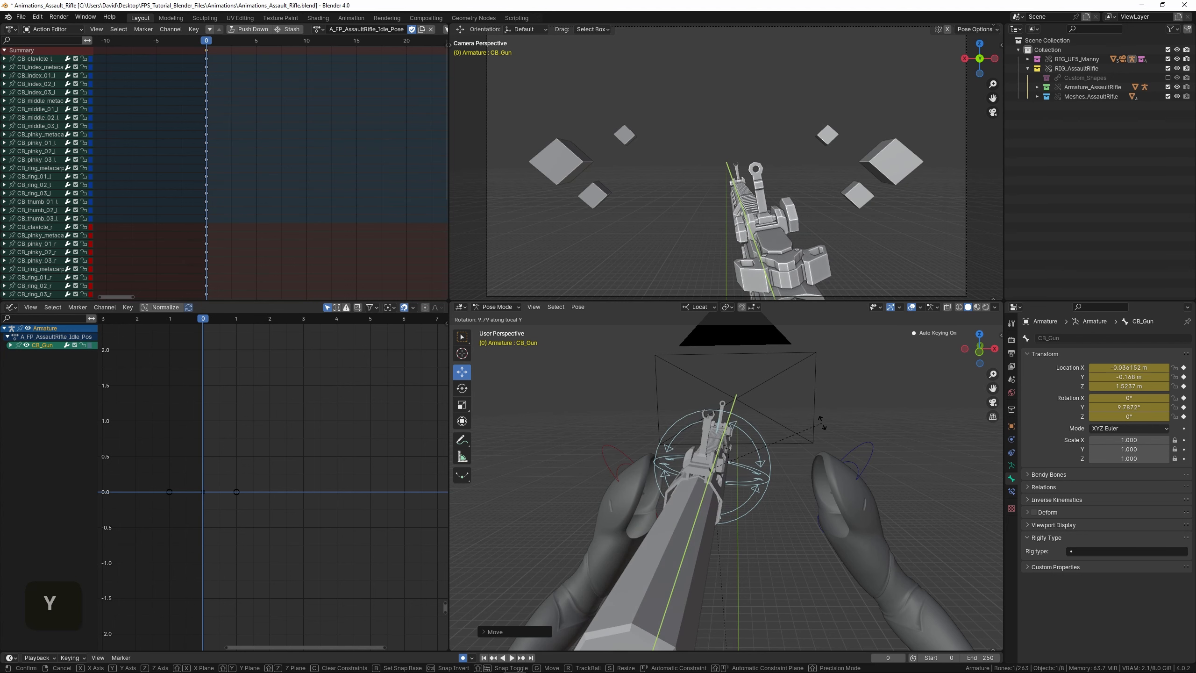
click(819, 425)
key(g)
key(x)
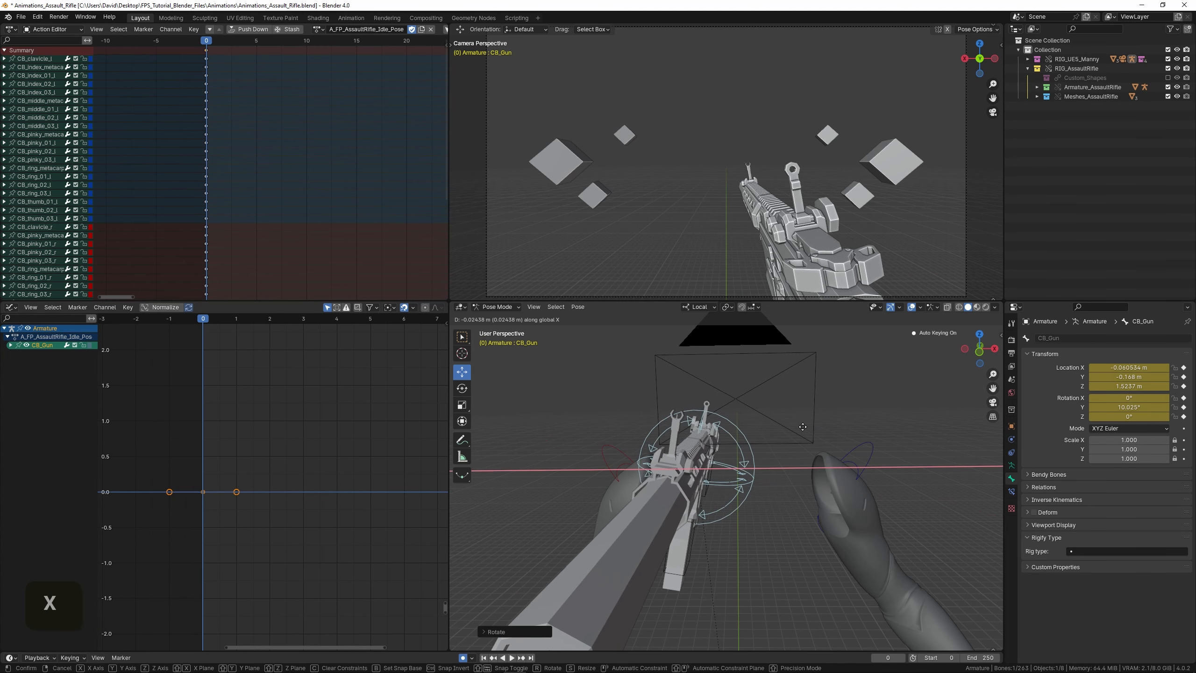
click(769, 443)
- Clear the rotation of the CB_Gun control
key(g)
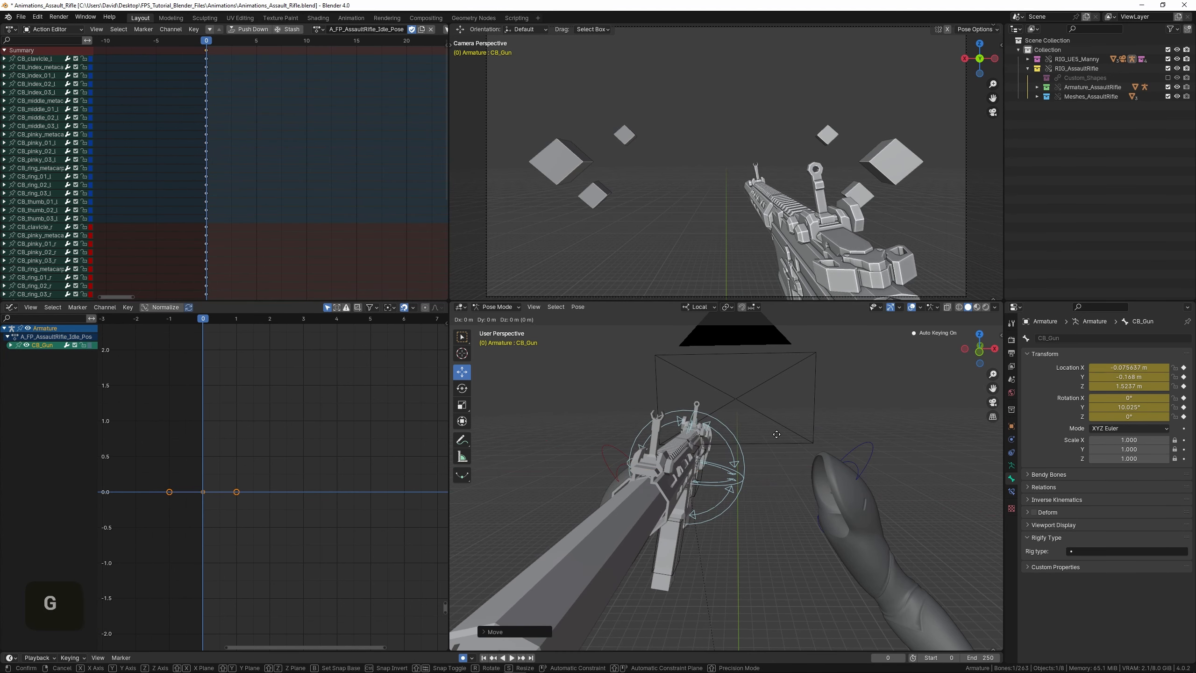
key(Escape)
key(alt+r)
- Shift the CB_Gun control outward along X to about -0.114 m
shift+middle_drag(751, 450, 780, 478)
key(g)
key(x)
click(817, 499)
- Lower the CB_Gun control along Z to about 1.502 m
key(g)
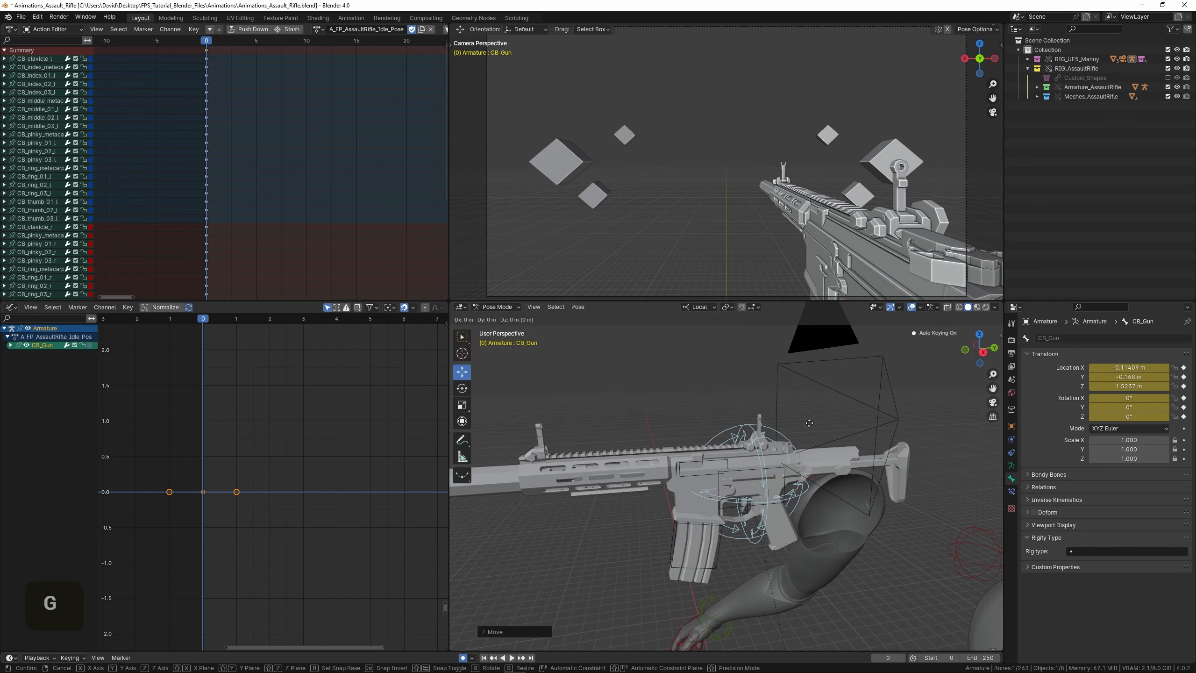
key(z)
click(770, 468)
scroll(770, 467, down, 1)
scroll(770, 468, down, 1)
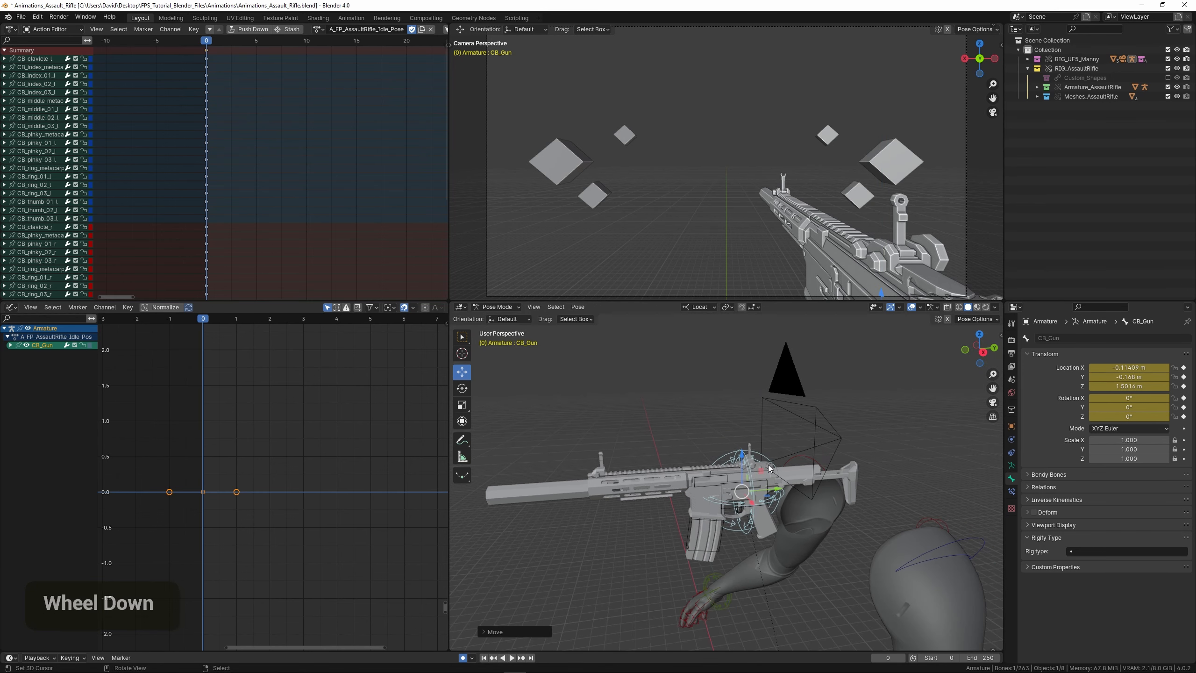
- Shift the CB_Gun control along X toward the camera's centre line, to about -0.061 m
scroll(770, 468, up, 1)
middle_drag(770, 468, 773, 427)
key(g)
key(x)
click(790, 477)
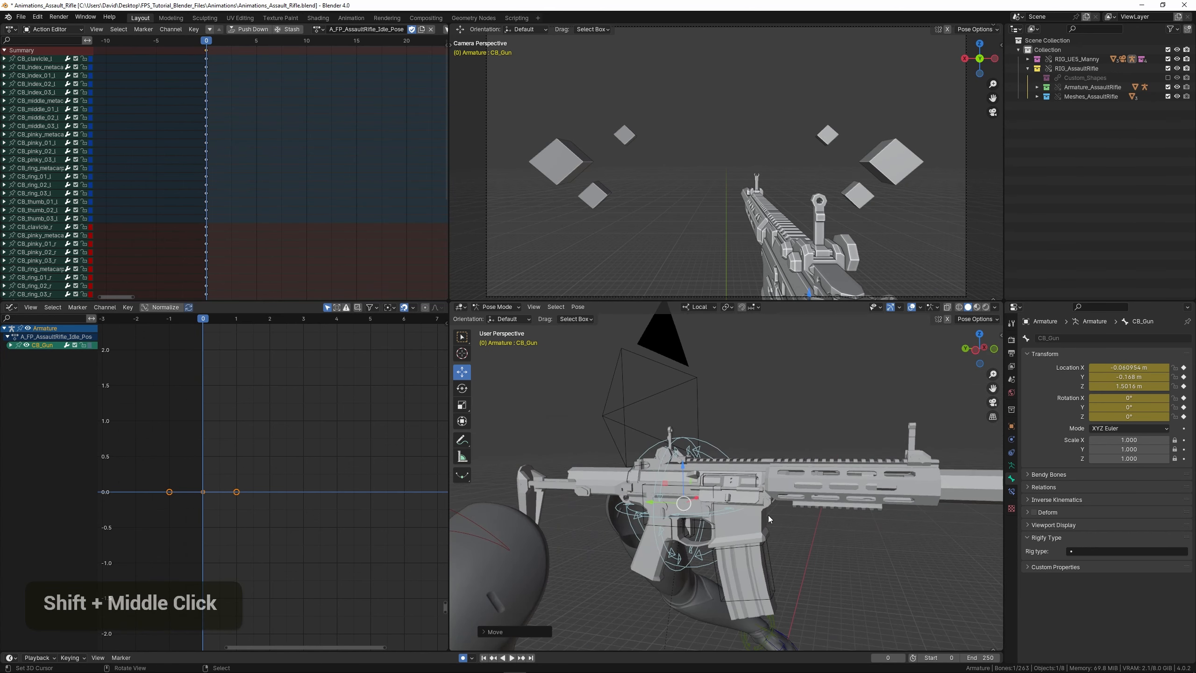
- Raise the CB_Gun control along Z to about 1.519 m and shift it along Y to about -0.166 m
key(g)
key(z)
shift+click(771, 386)
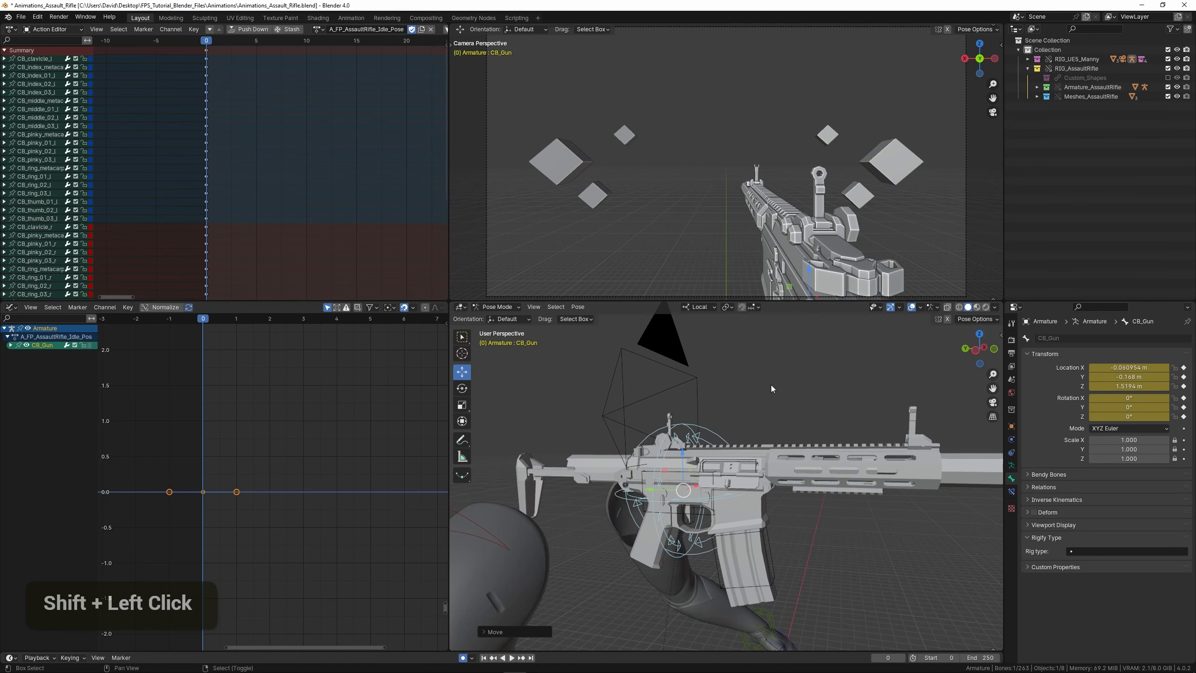
shift+middle_drag(771, 385, 790, 459)
key(g)
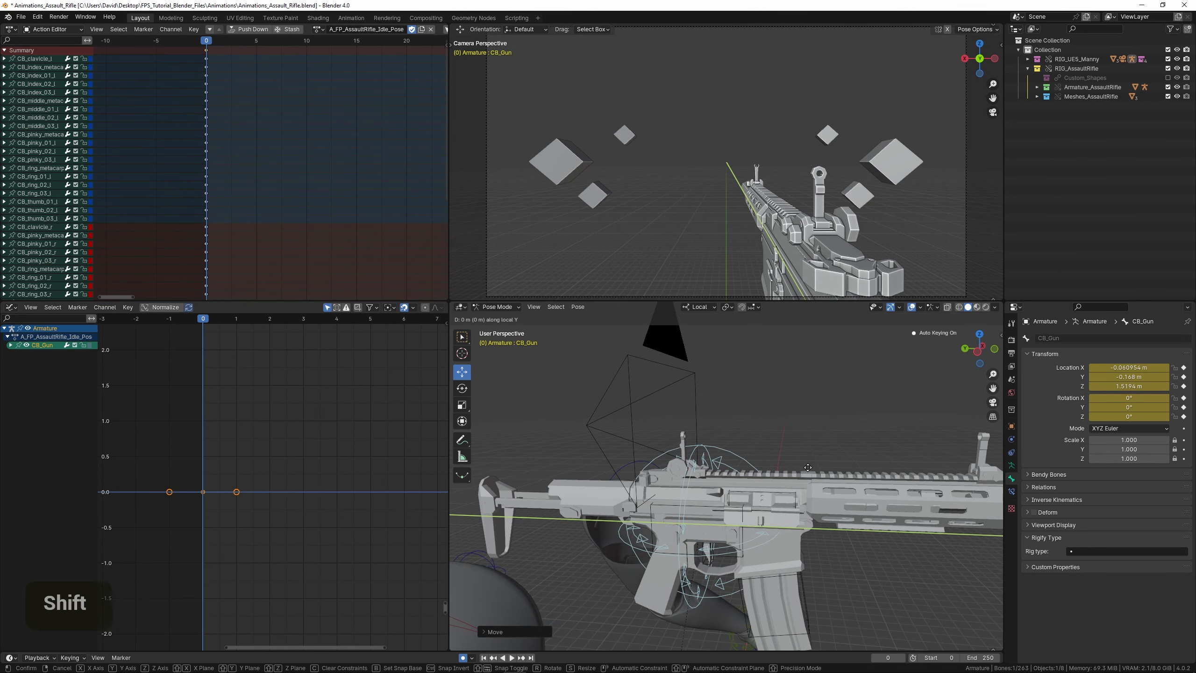
shift+click(786, 467)
- In the right orthographic view, move the rifle up and back to about Y -0.160 m, Z 1.533 m
key(KP_3)
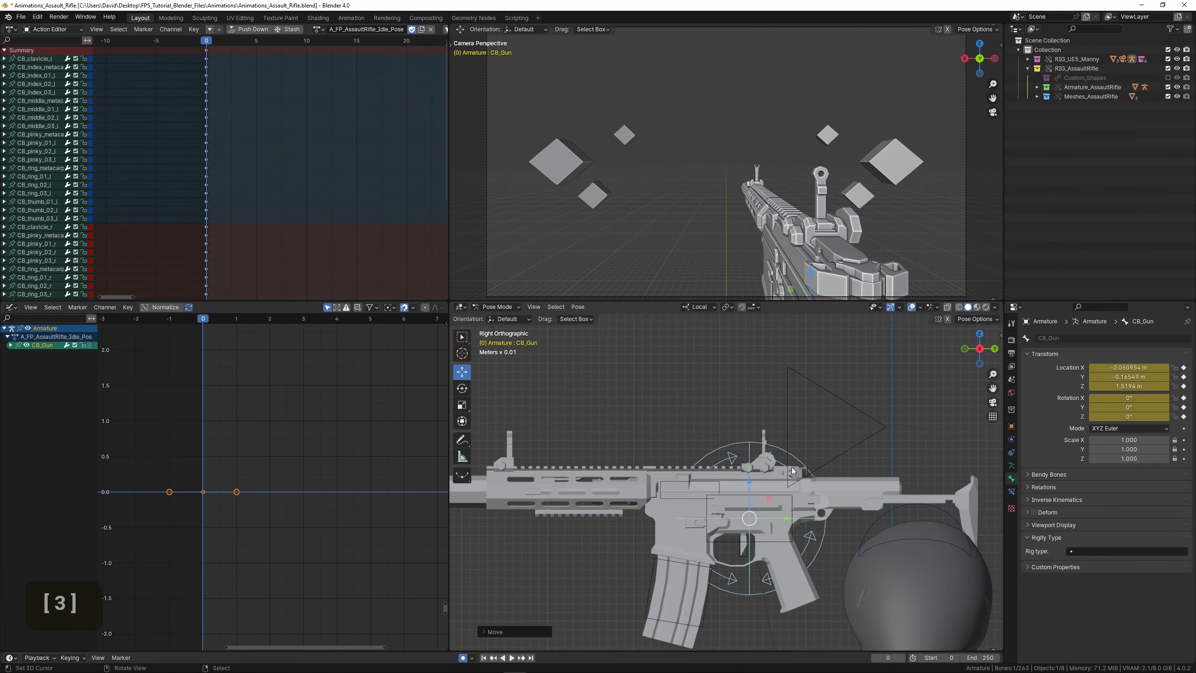
right_click(802, 533)
right_click(814, 544)
key(g)
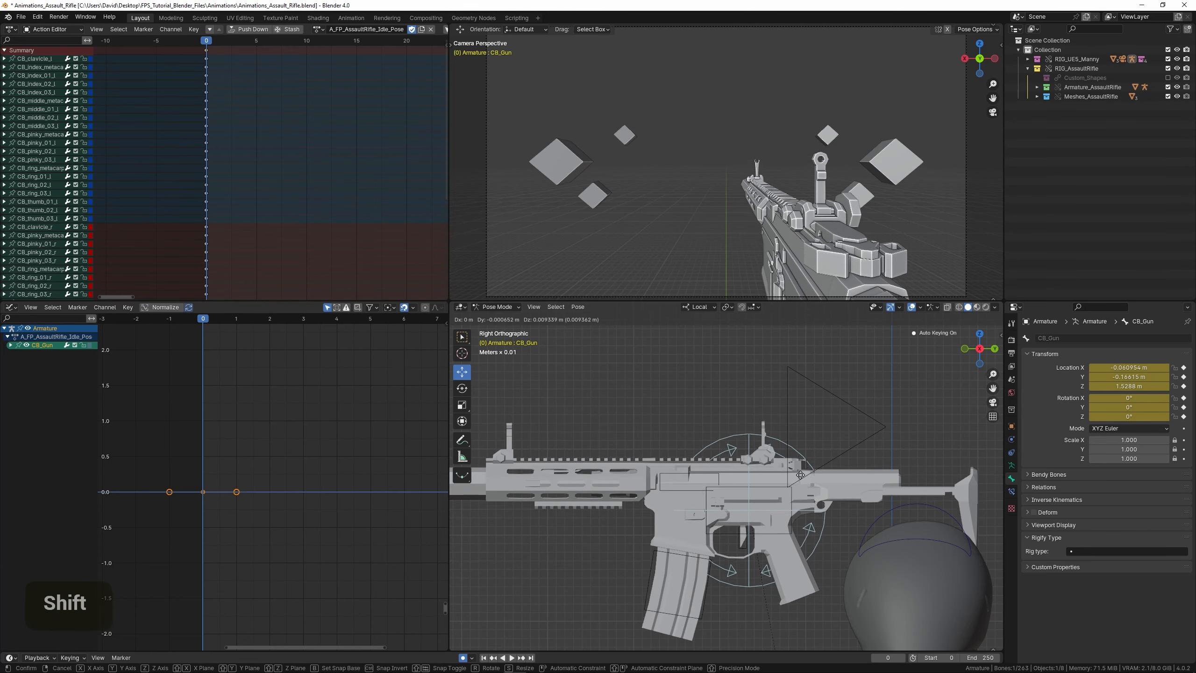
shift+click(851, 444)
- In the front orthographic view, shift the rifle along X to about -0.042 m
key(KP_1)
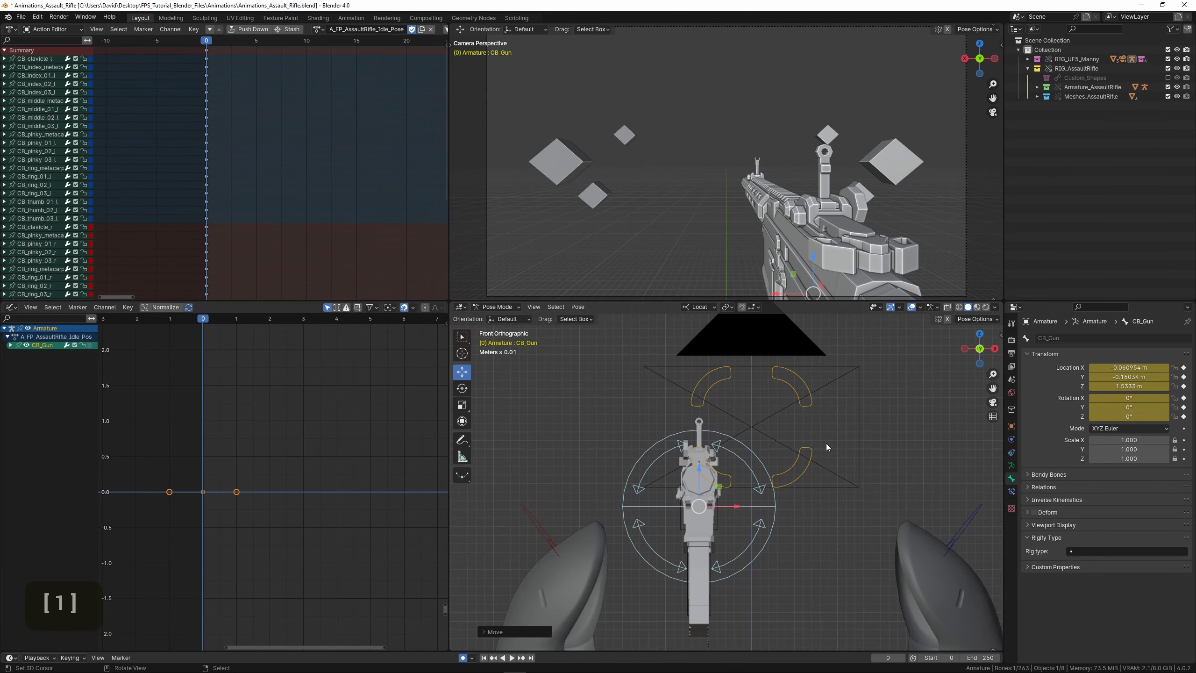
key(g)
key(x)
shift+click(856, 438)
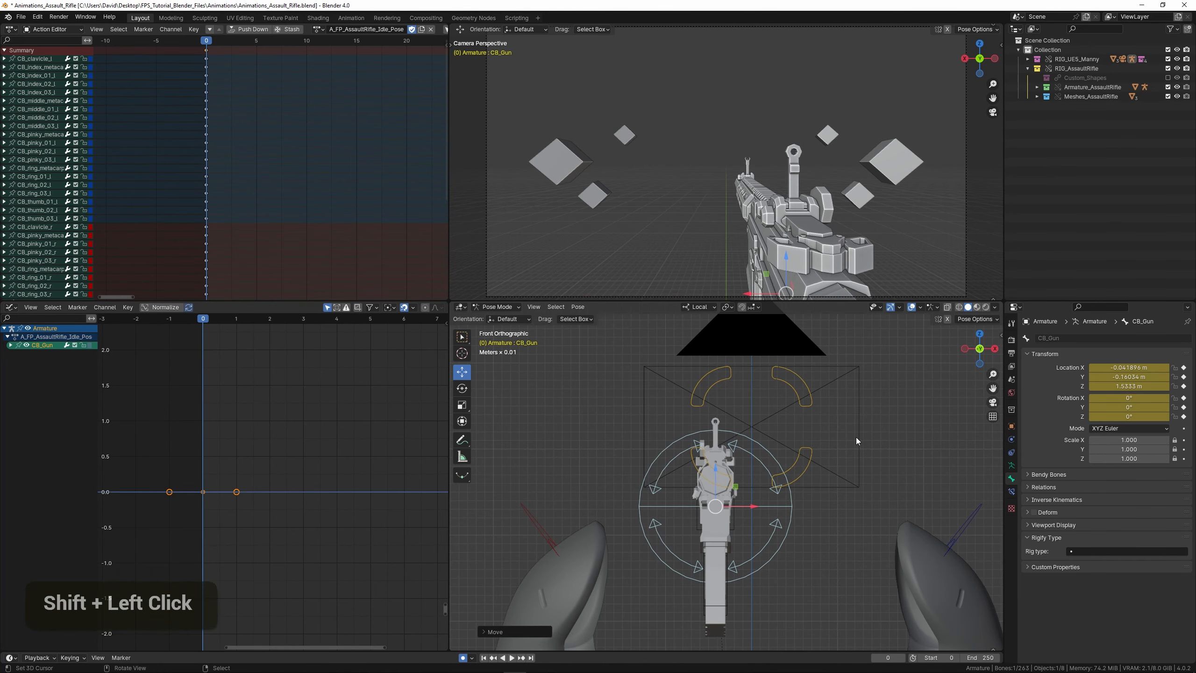
- Tilt the rifle about 7.6° around its local Y axis and move it to about X -0.057 m, Z 1.529 m
key(r)
key(y)
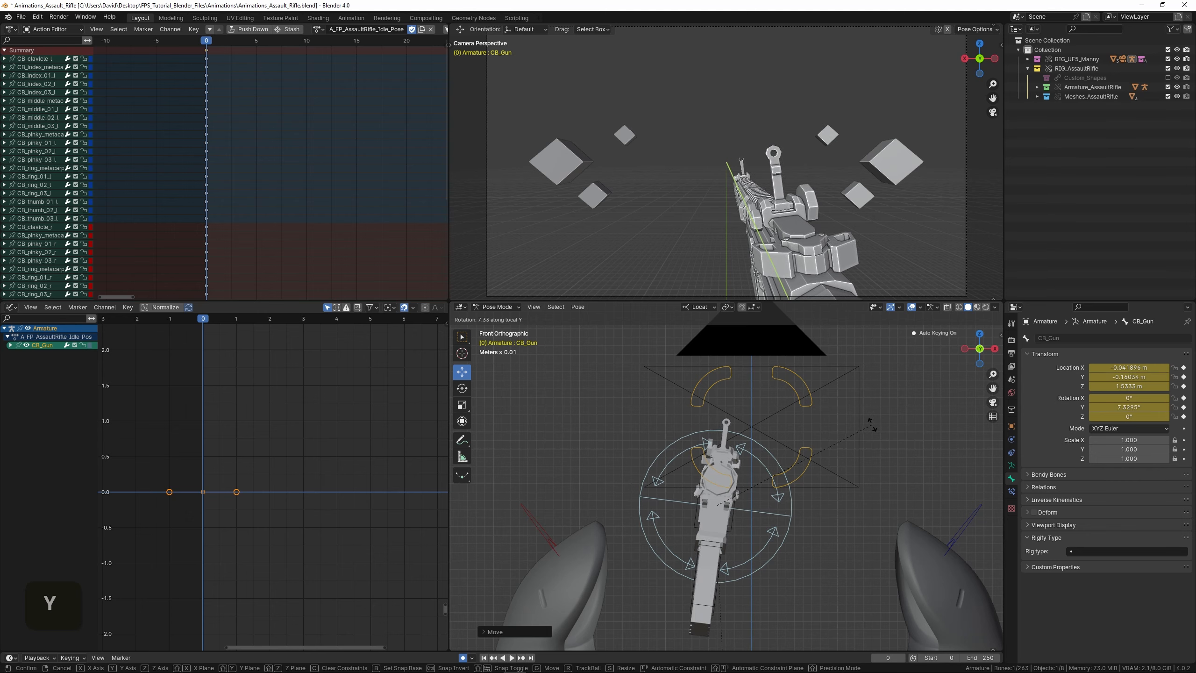
shift+click(864, 438)
key(g)
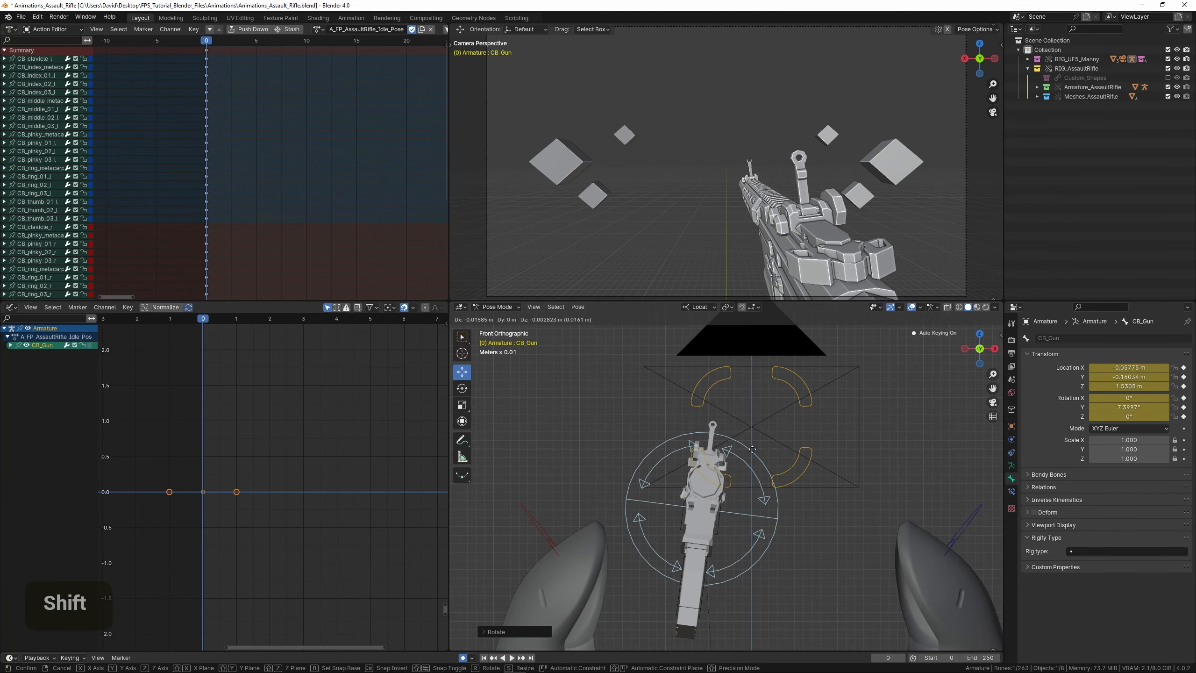
shift+click(763, 455)
- Raise the rifle along Z to about 1.533 m and shift it along Y to about -0.155 m
middle_drag(763, 453, 714, 473)
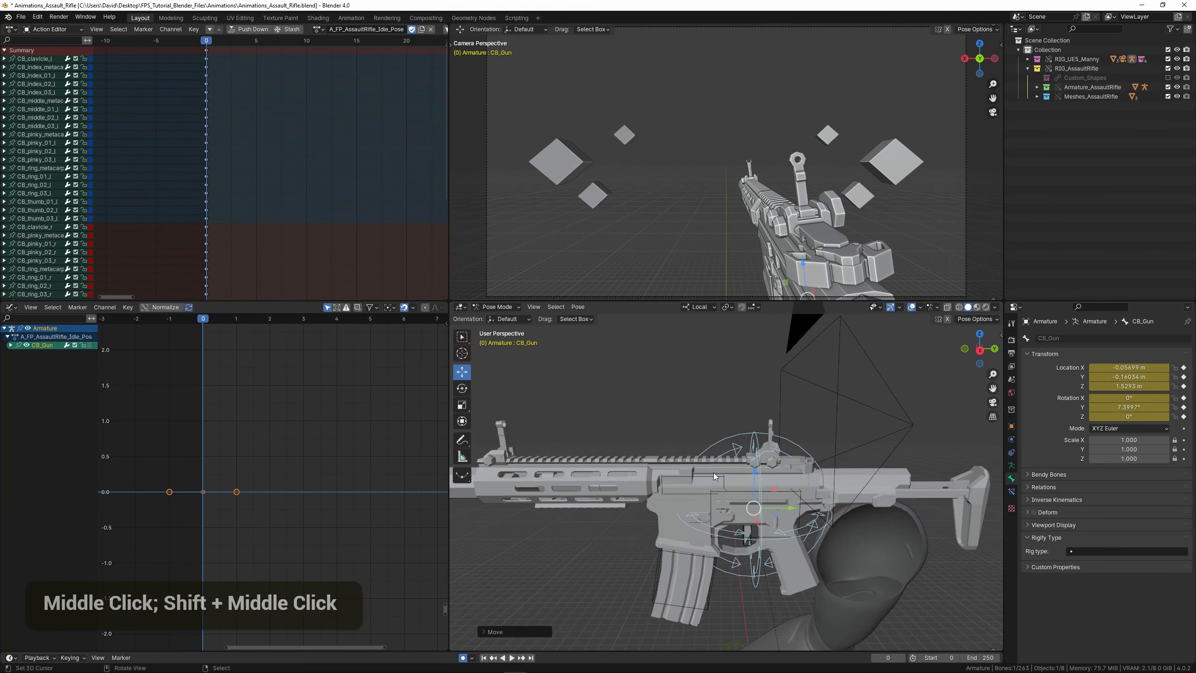
key(g)
key(z)
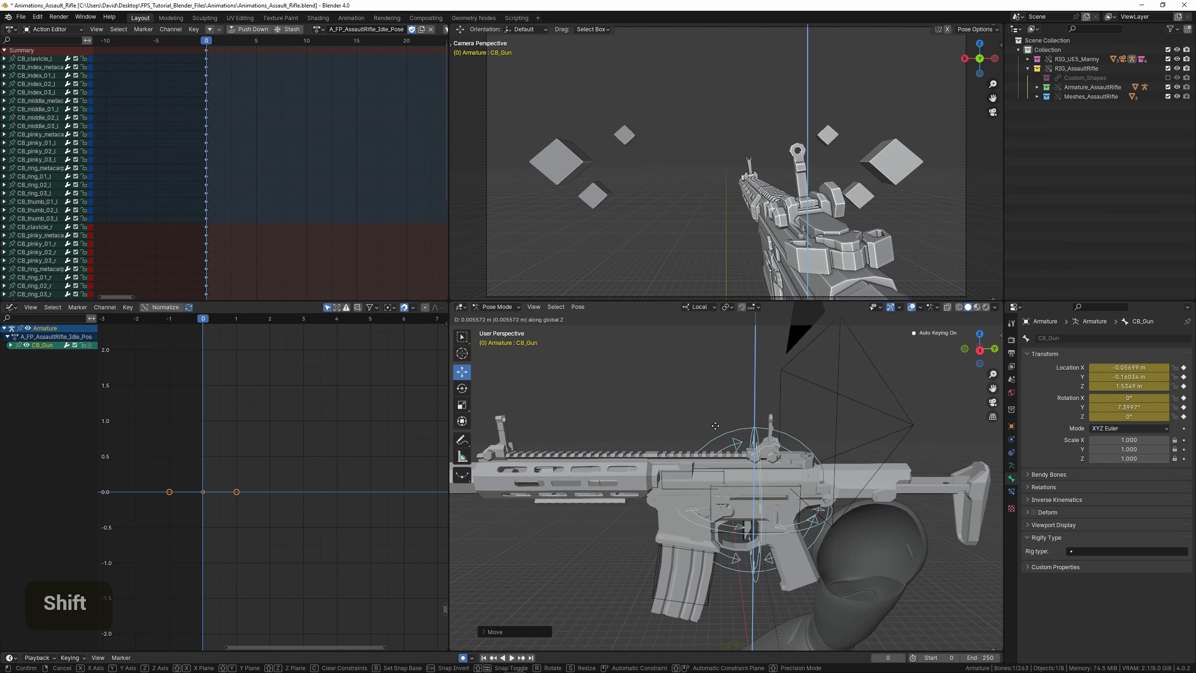
shift+click(718, 428)
shift+middle_drag(718, 429, 705, 440)
key(g)
shift+middle_click(707, 439)
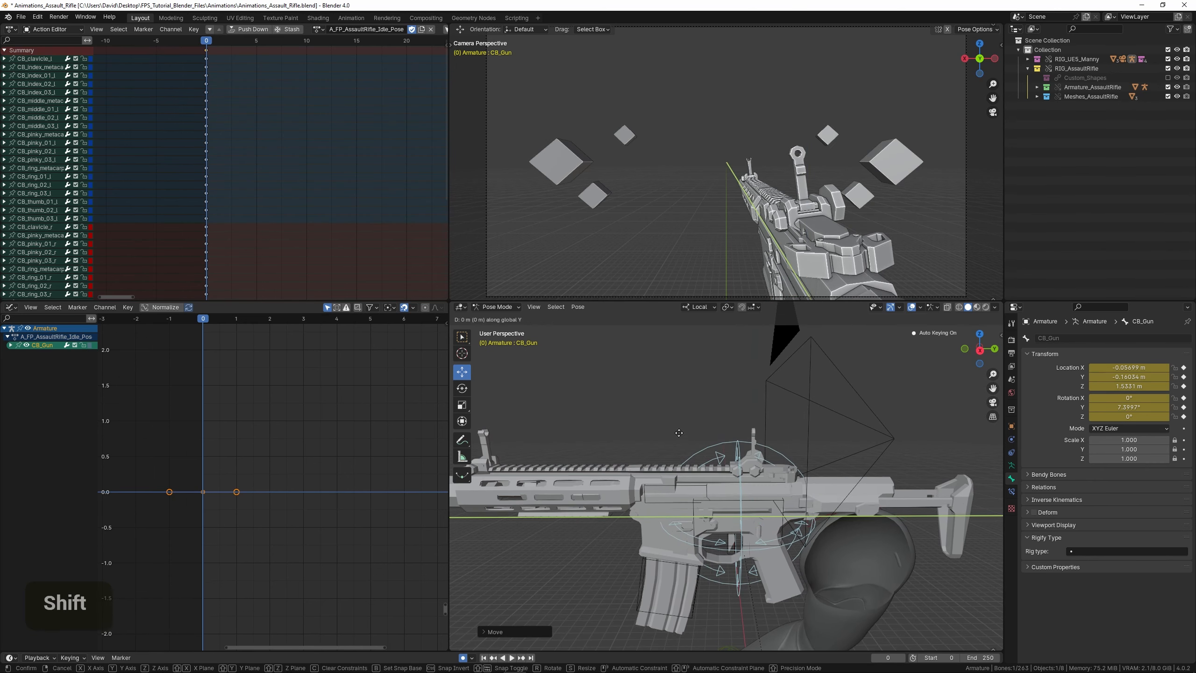
shift+click(727, 434)
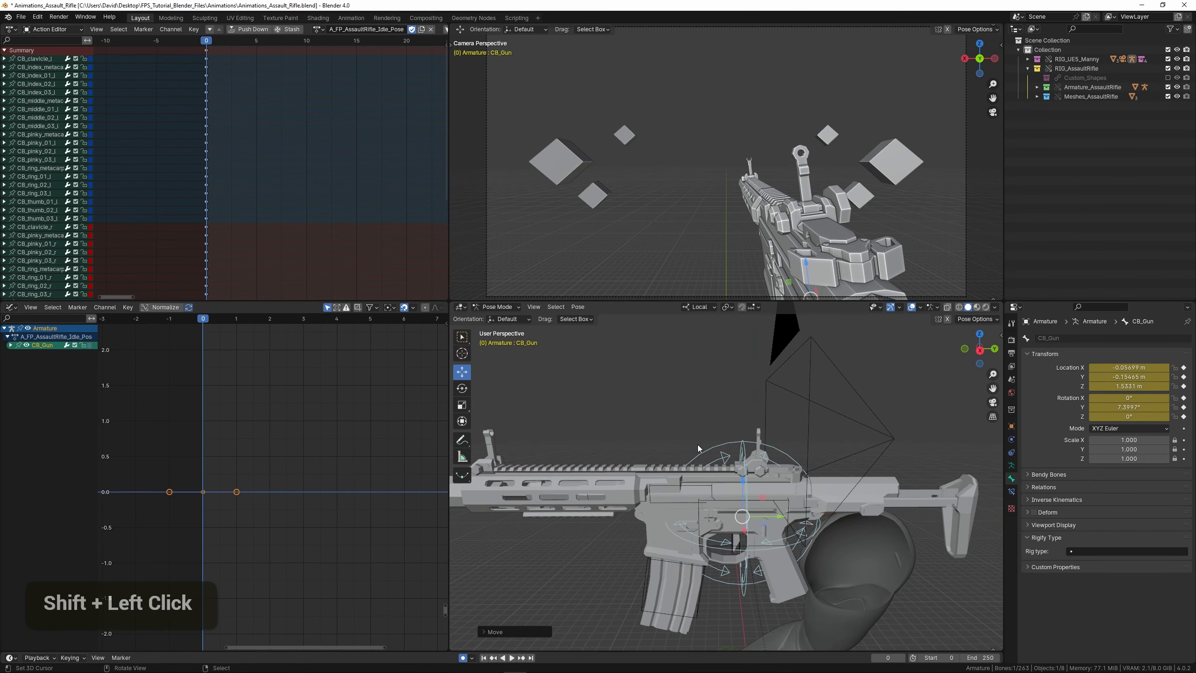
- Set the CB_Gun control's Y rotation to 5° and lower it along Z to about 1.53 m
scroll(698, 445, down, 2)
shift+middle_drag(692, 445, 835, 451)
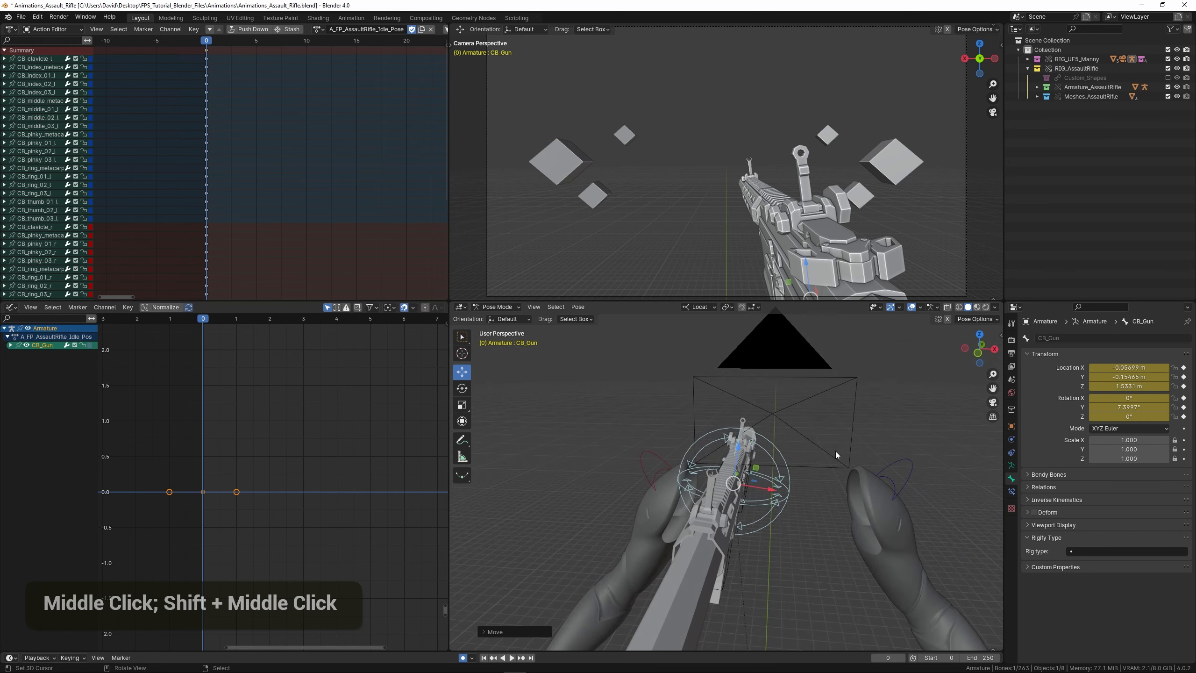
click(1117, 406)
text(5)
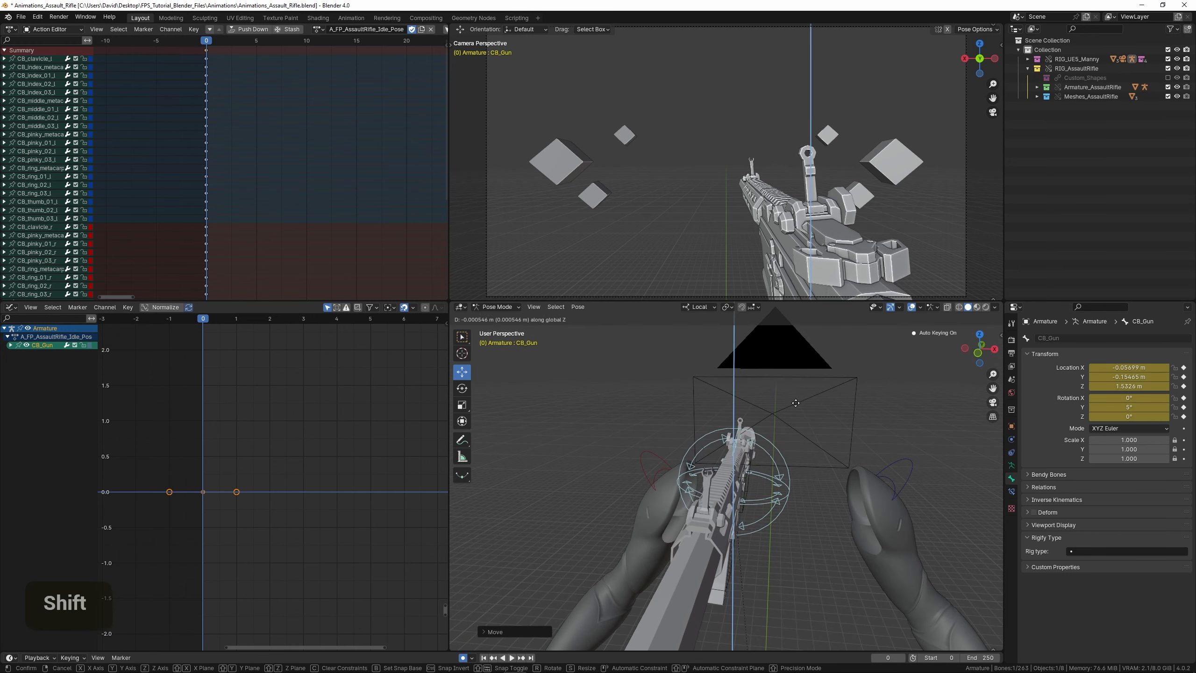
shift+click(795, 421)
- Shift the CB_Gun control along Y to about -0.150 m and save the file
middle_drag(792, 443, 814, 462)
key(g)
key(y)
shift+click(710, 447)
key(ctrl+s)
- Fine-tune the CB_Gun control along X to about -0.0575 m and save the file
key(g)
key(x)
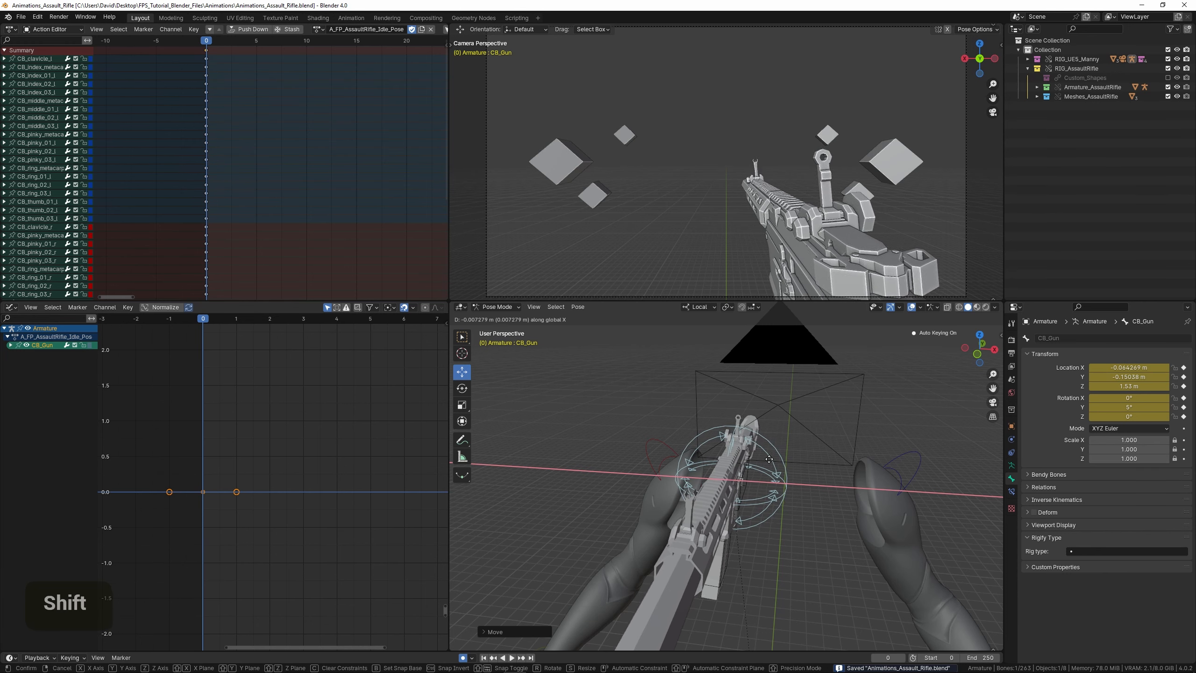
shift+click(773, 470)
key(g)
key(x)
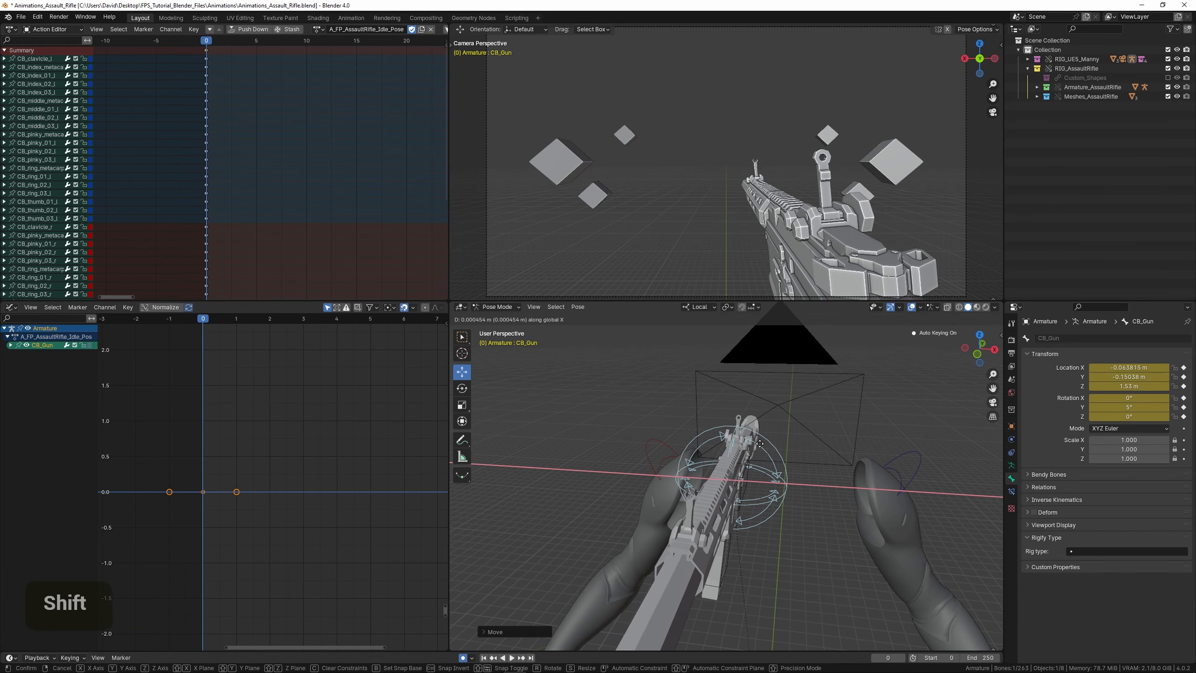
shift+click(791, 455)
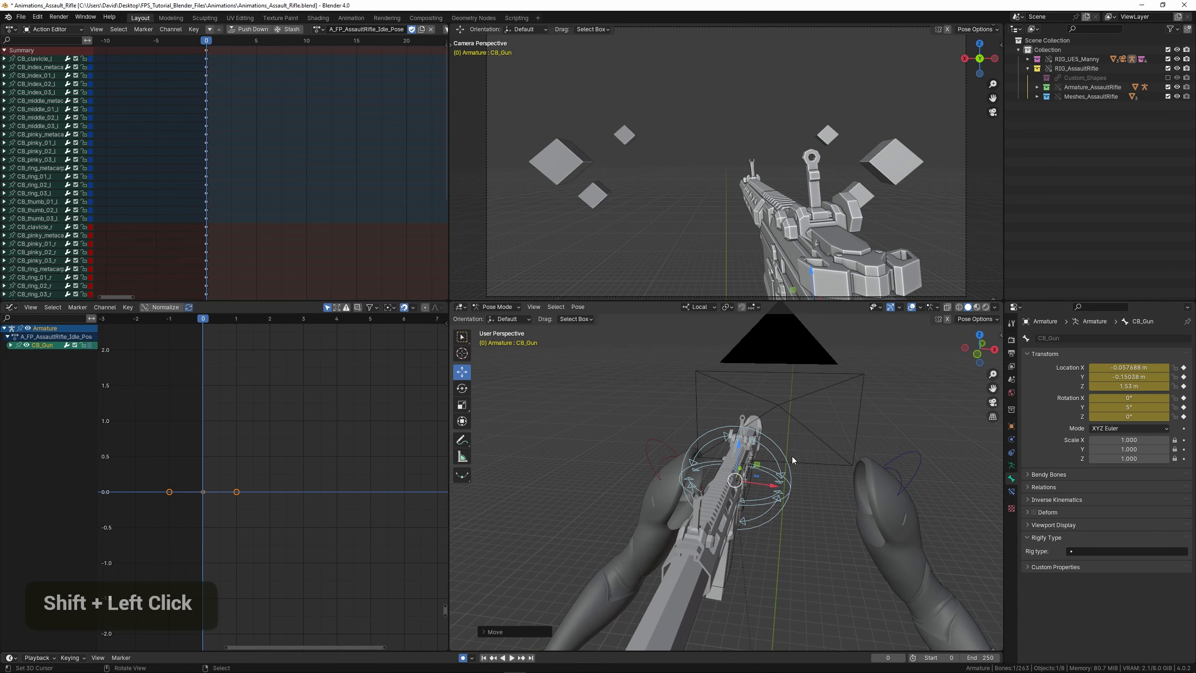
scroll(789, 453, down, 1)
key(ctrl+s)
- Lower the CB_Gun control slightly along Z to about 1.527 m and save the file
scroll(789, 453, left, 5)
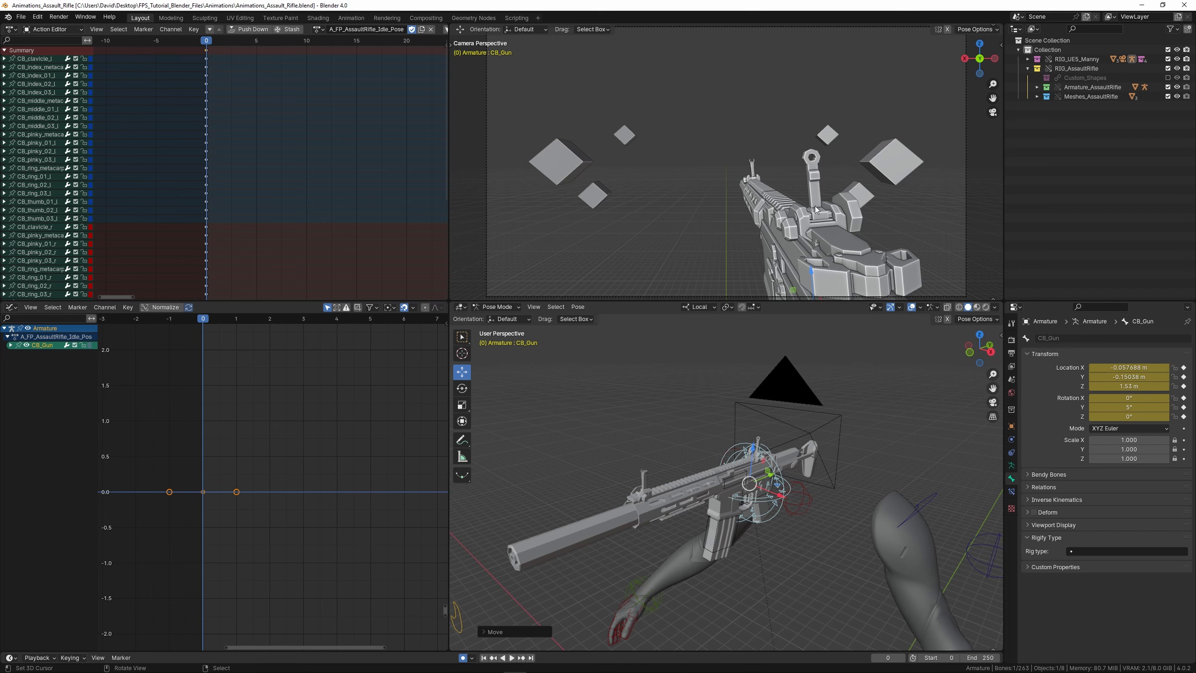
scroll(718, 398, up, 3)
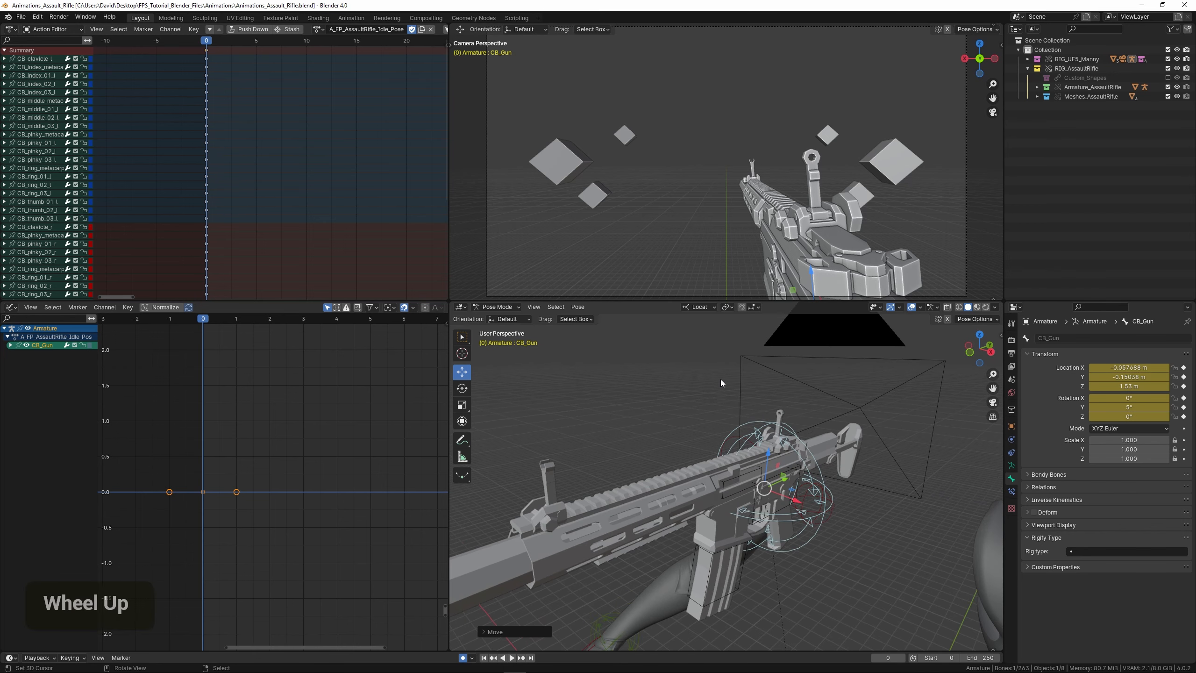
key(g)
key(z)
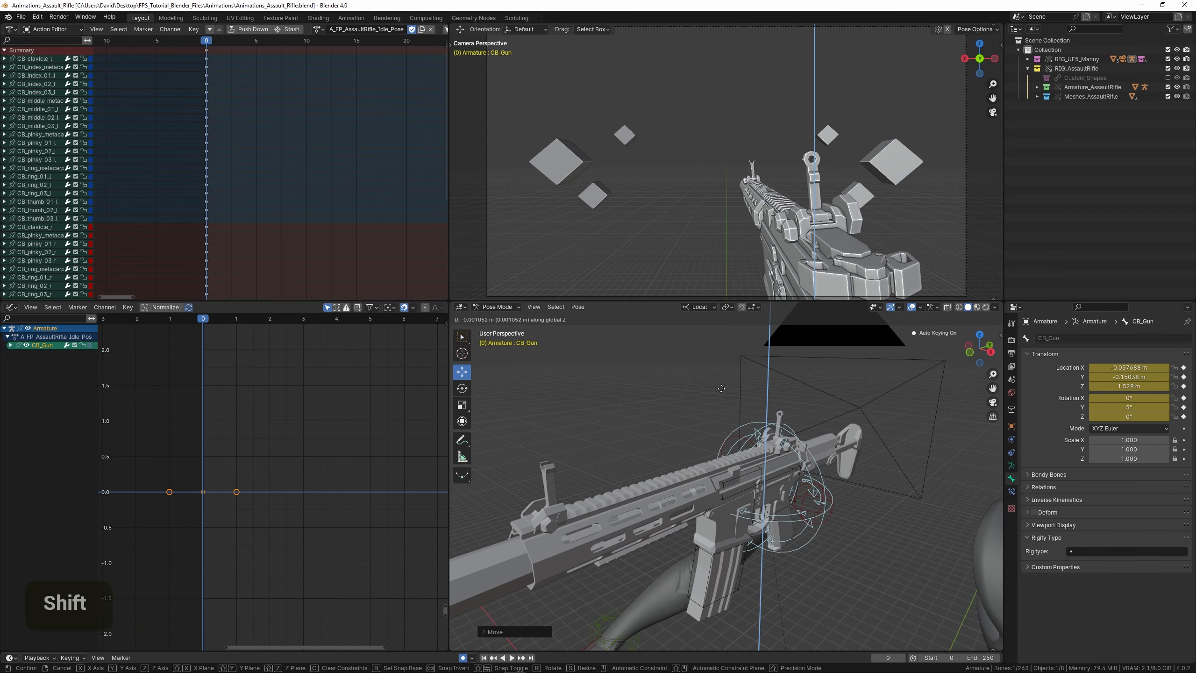
shift+click(722, 412)
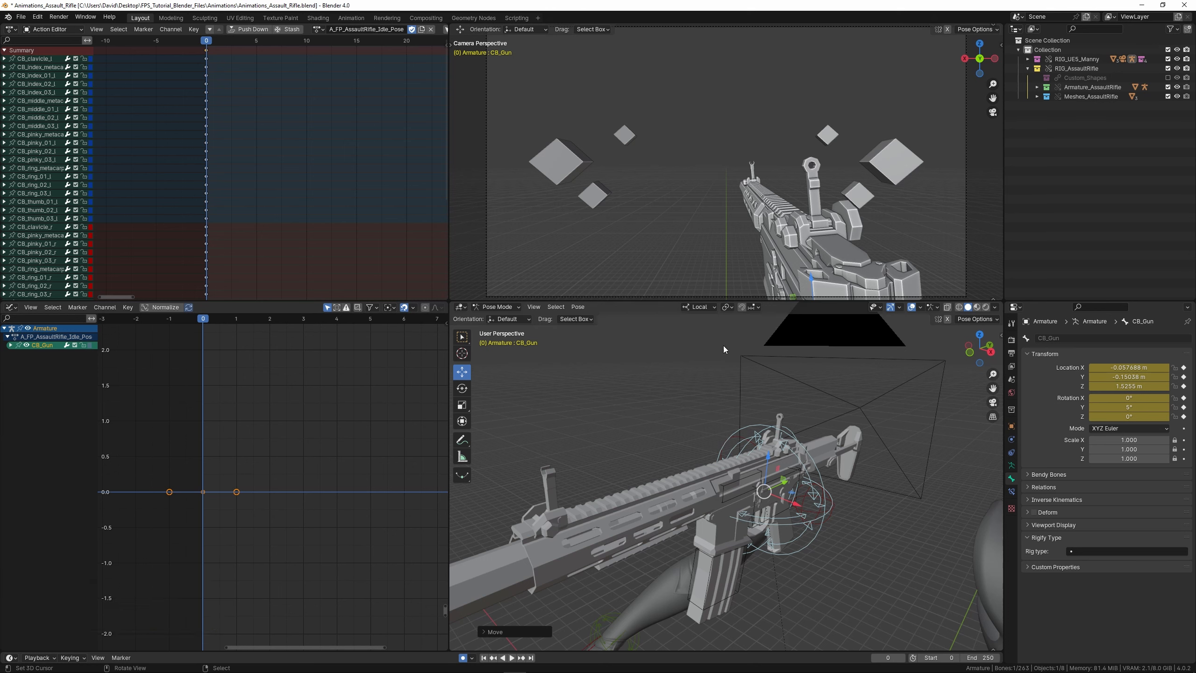
key(g)
key(z)
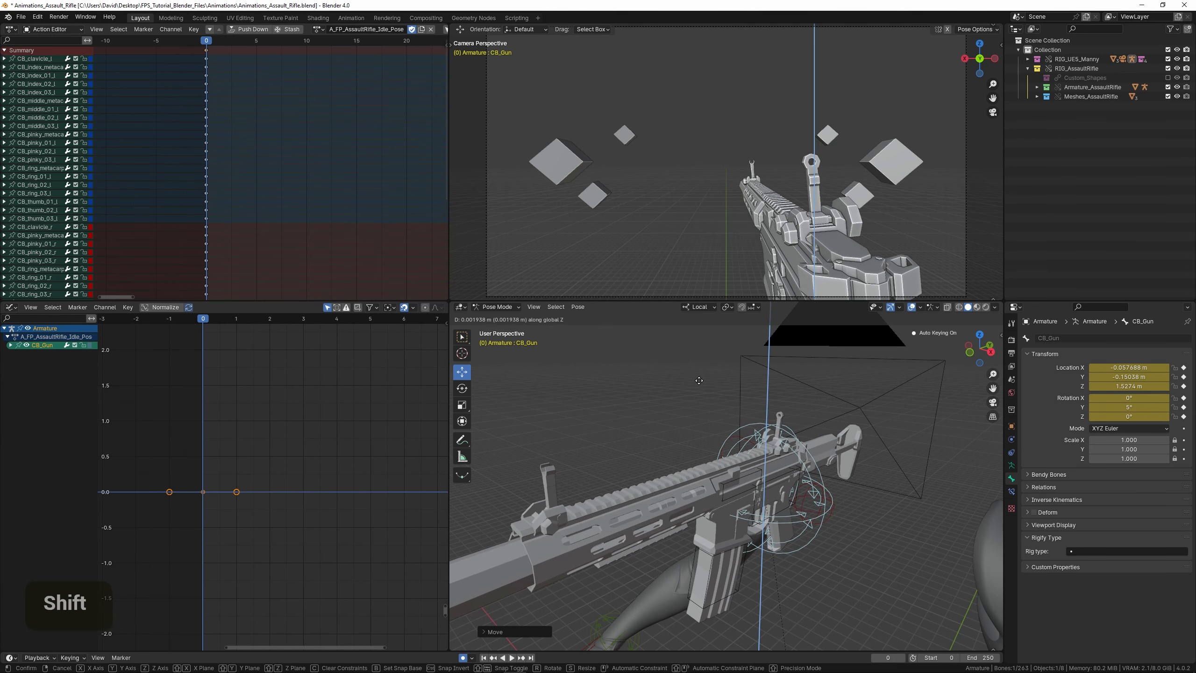
shift+click(700, 381)
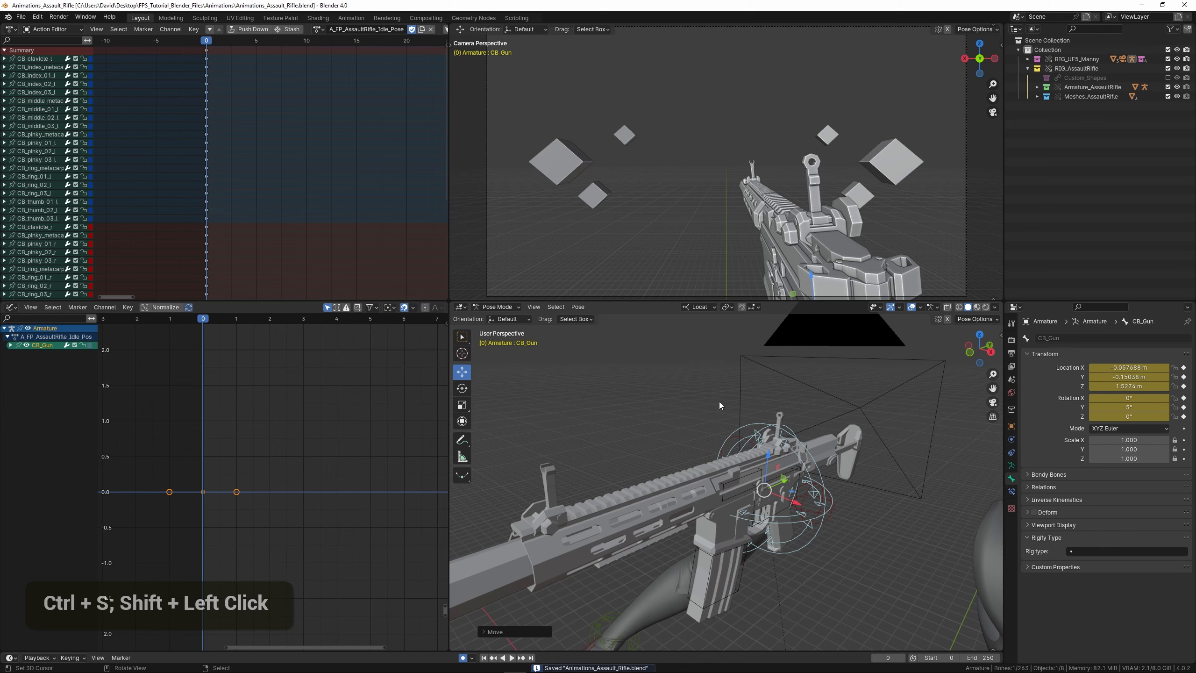
- Select the right hand control CB_ik_hand_r and raise it to about X 0.094, Y -0.250, Z 0.208 m
scroll(719, 402, down, 2)
mouse_move(708, 460)
middle_down()
mouse_move(746, 489)
mouse_move(722, 492)
mouse_move(753, 477)
mouse_move(707, 440)
mouse_move(722, 461)
middle_up()
scroll(746, 488, down, 1)
scroll(707, 447, up, 3)
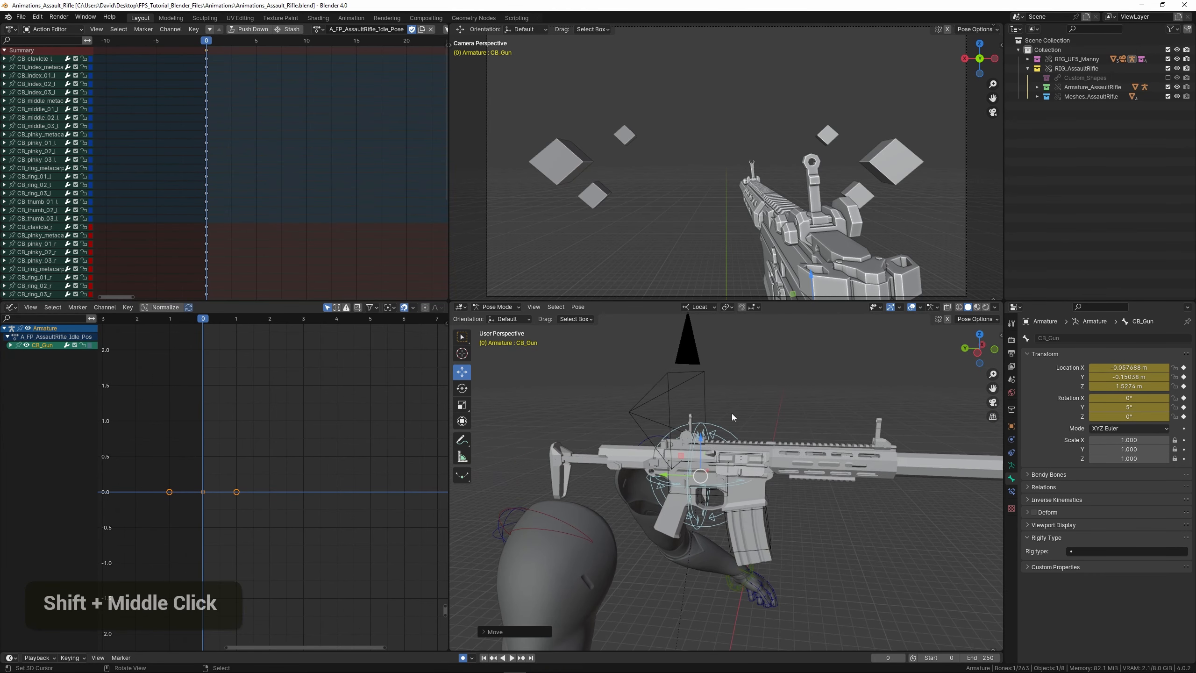
middle_drag(732, 413, 695, 438)
scroll(705, 457, down, 2)
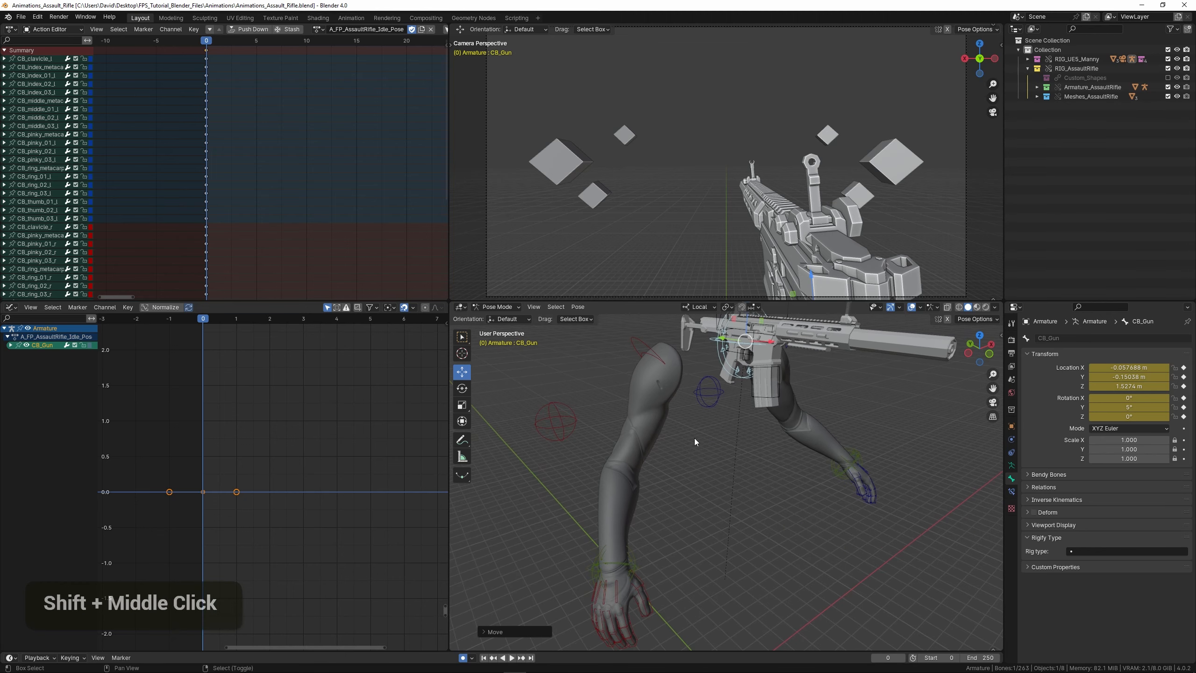
middle_drag(686, 367, 711, 411)
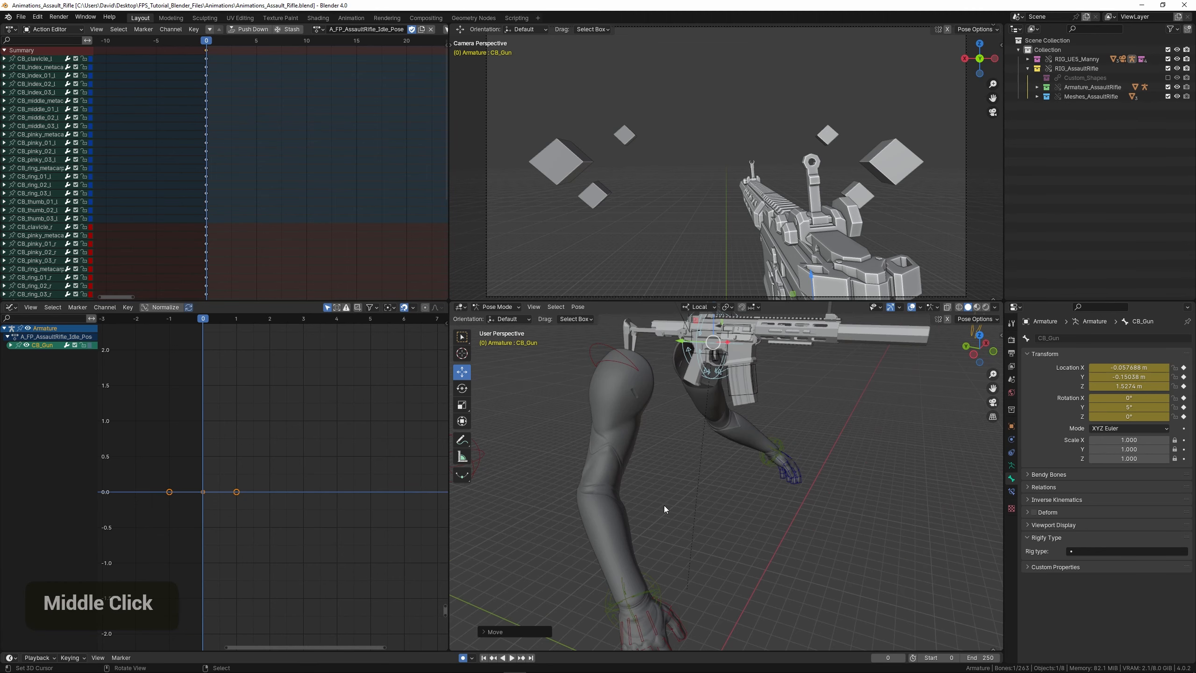
shift+middle_drag(648, 464, 703, 458)
shift+middle_drag(716, 547, 698, 510)
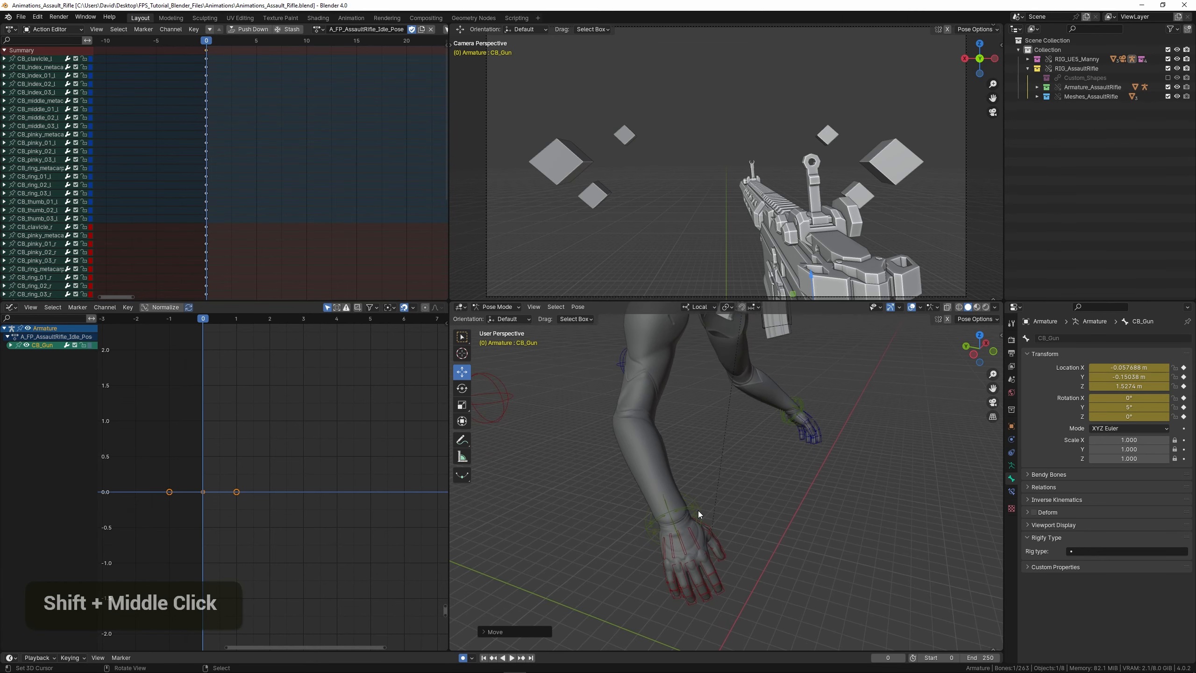
right_click(702, 509)
shift+middle_drag(714, 462, 705, 535)
key(g)
click(755, 400)
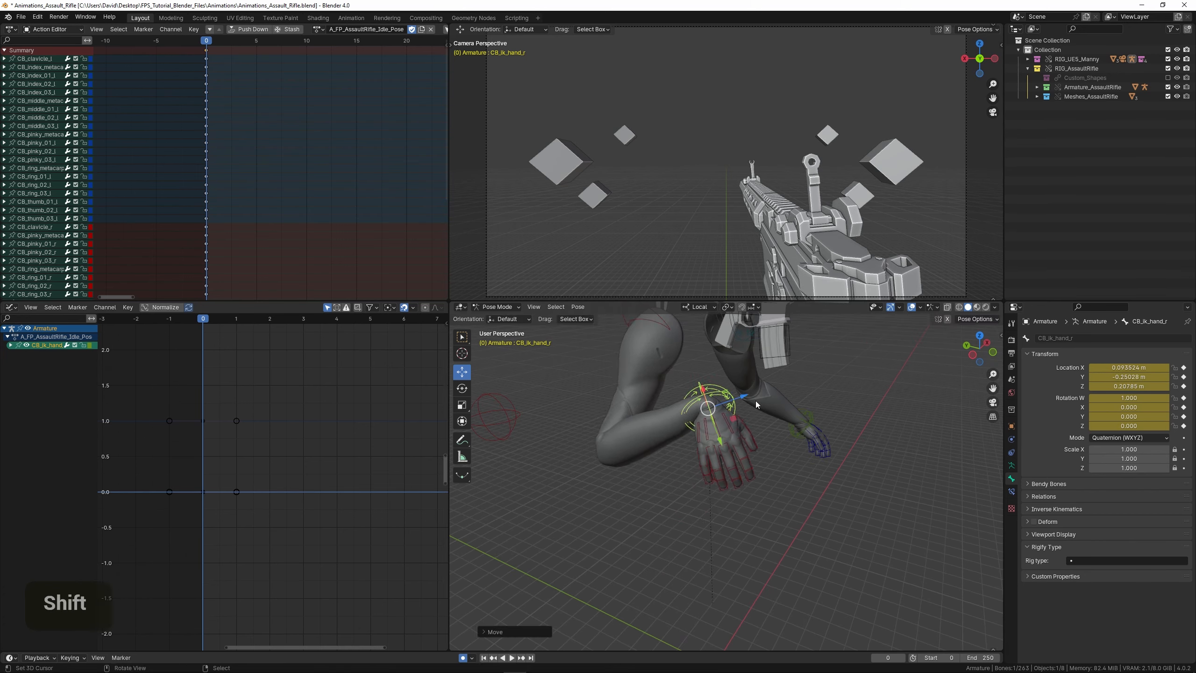
- Rotate the right hand control to point the fingers forward and move the hand closer to the rifle
shift+middle_drag(756, 400, 785, 527)
key(r)
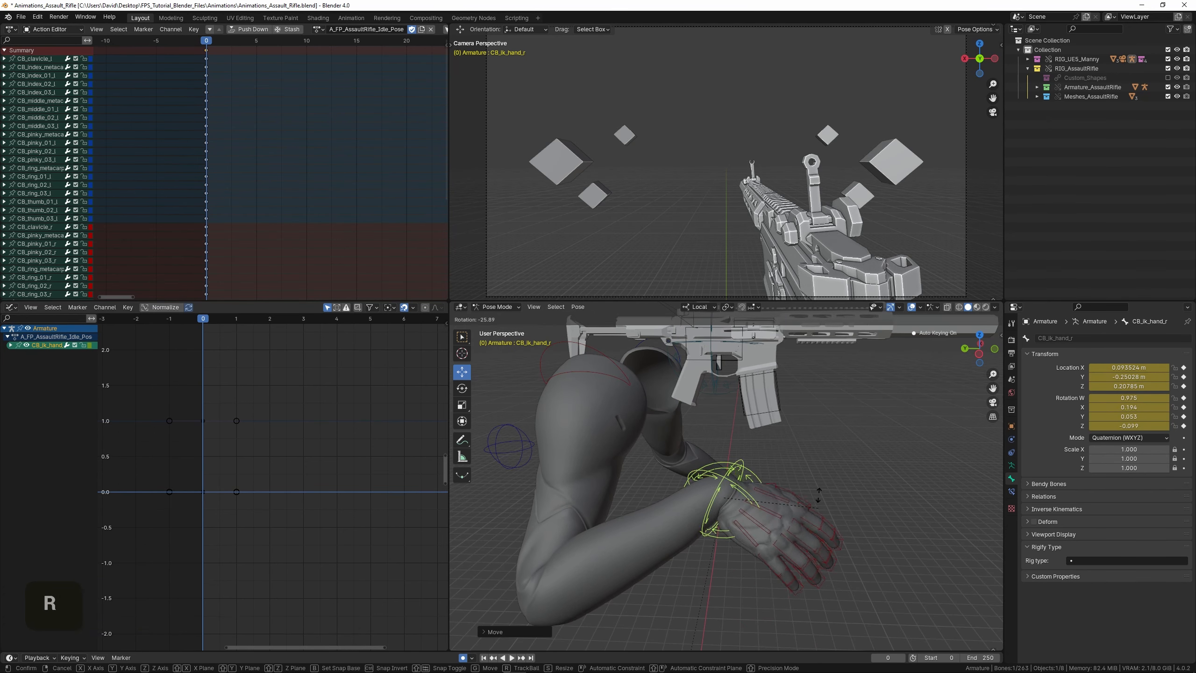
click(791, 500)
key(g)
click(759, 444)
- Select the right clavicle control CB_clavicle_r and move it to reposition the right shoulder
shift+middle_drag(584, 371, 739, 473)
right_click(686, 441)
key(g)
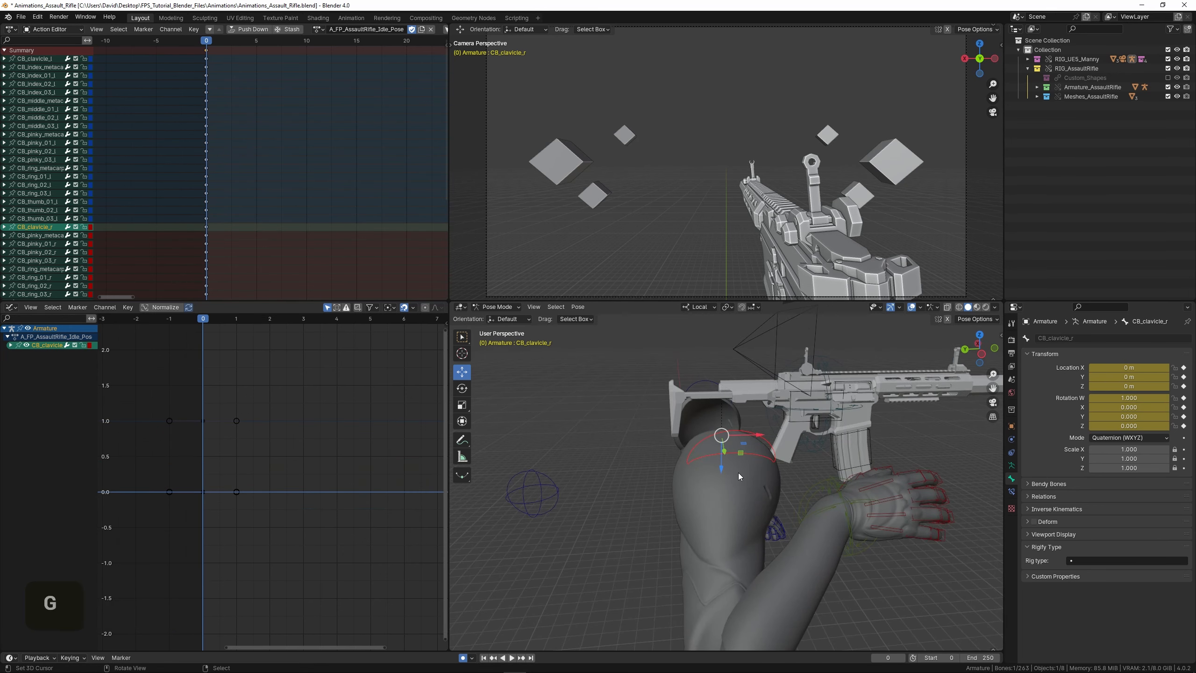
click(688, 406)
middle_drag(688, 406, 723, 419)
shift+middle_drag(723, 419, 772, 464)
shift+middle_drag(772, 464, 749, 471)
key(g)
click(724, 448)
- Move the CB_ik_hand_r control beside the rifle's grip, to about X 0.060, Y -0.445, Z 0.316 m
shift+middle_drag(749, 471, 706, 472)
scroll(695, 454, up, 1)
right_click(686, 470)
key(g)
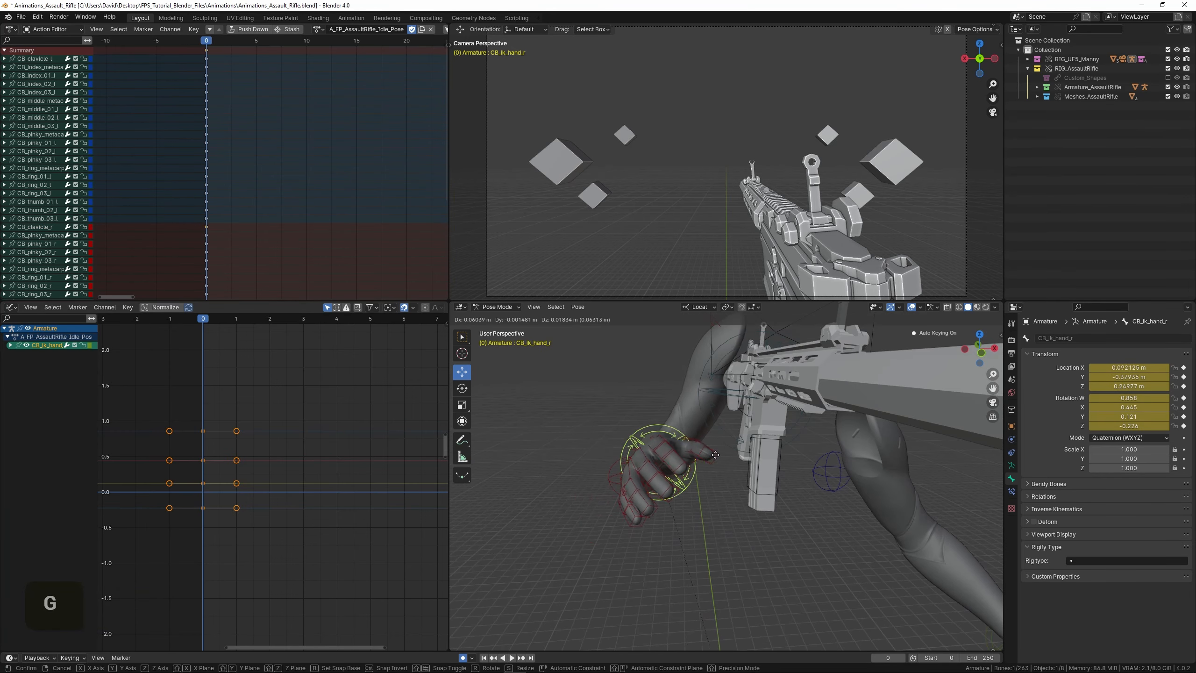
click(761, 435)
middle_drag(761, 435, 754, 448)
shift+middle_drag(754, 447, 724, 447)
- Rotate the right hand control CB_ik_hand_r about its Y axis and freely so the palm turns toward the rifle's grip
key(KP_Decimal)
scroll(767, 459, down, 3)
shift+middle_drag(724, 447, 753, 454)
key(r)
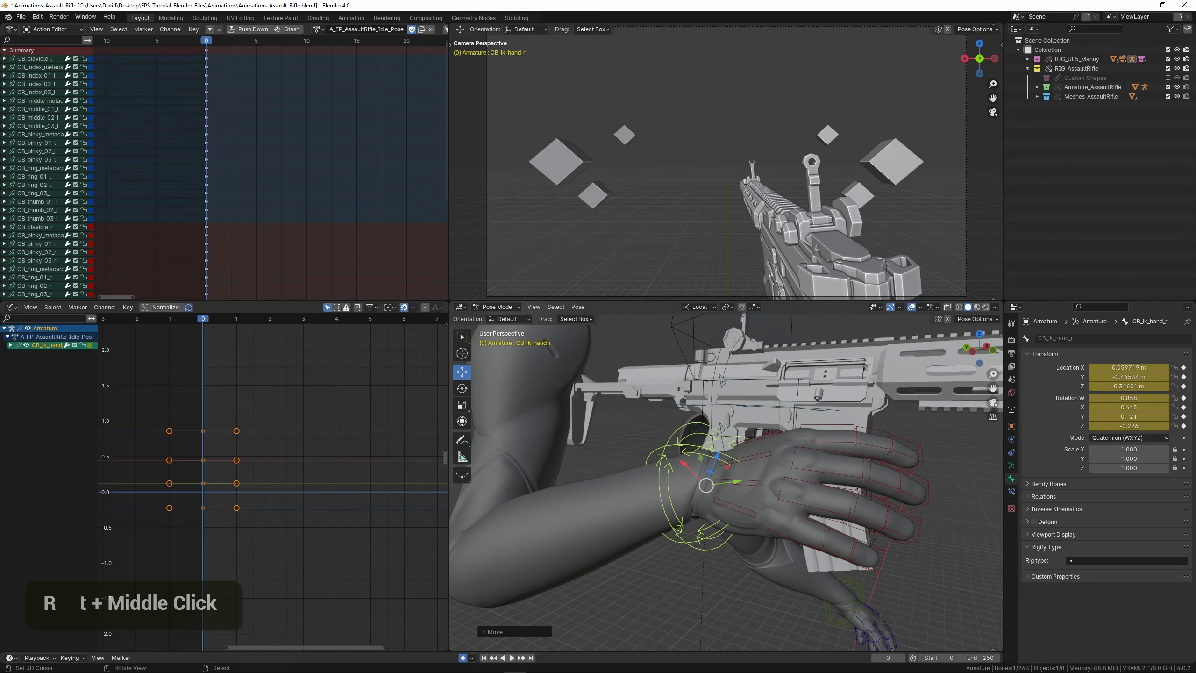
key(y)
key(r)
click(829, 466)
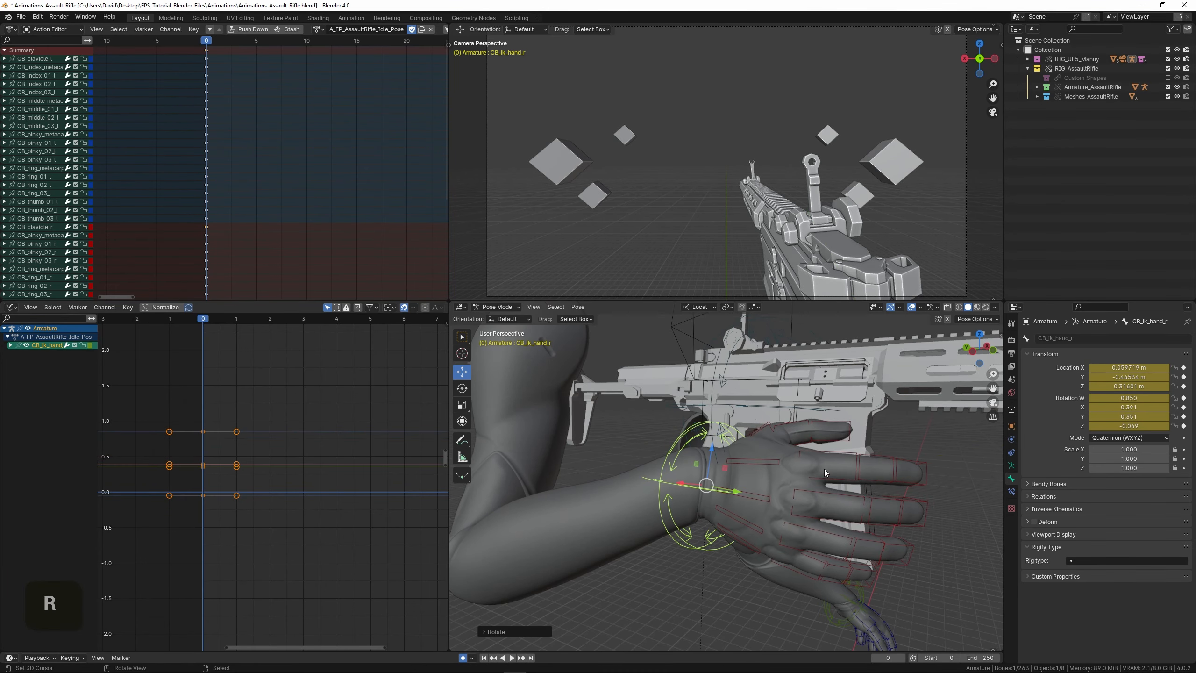
- Move the right hand control to the pistol grip, to about X 0.053, Y -0.509, Z 0.258 m
shift+middle_drag(824, 469, 852, 463)
scroll(873, 480, up, 3)
key(g)
click(755, 456)
scroll(754, 466, down, 3)
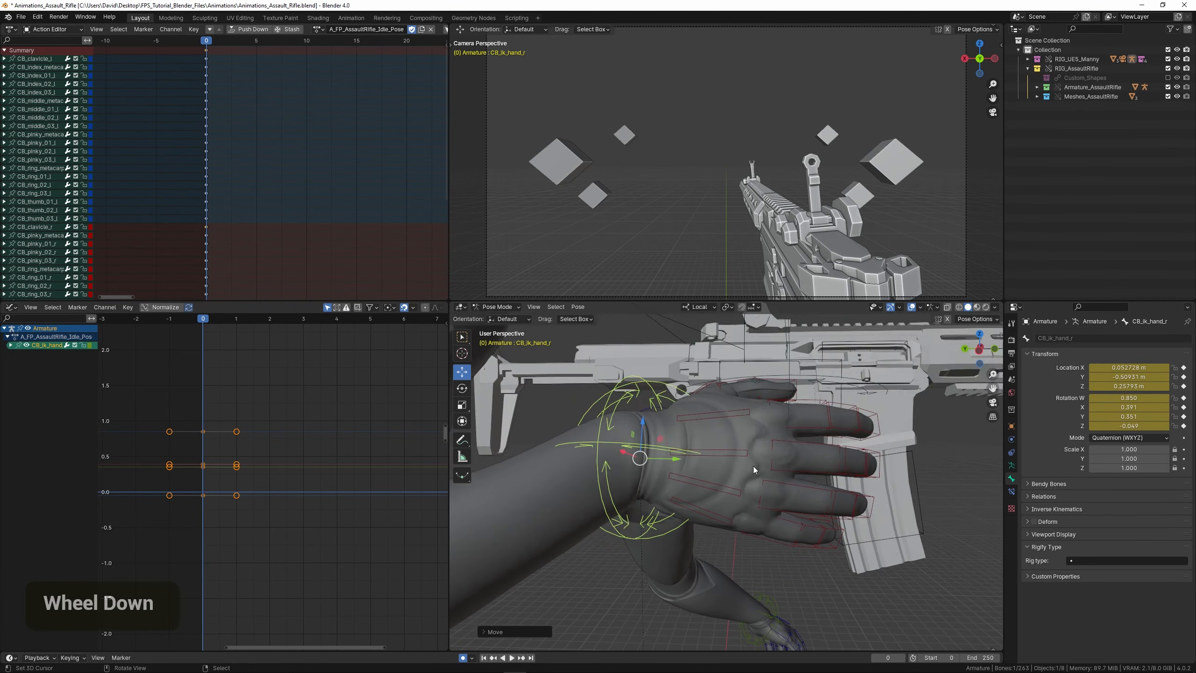
- Shift the right hand control along X so the palm meets the side of the grip
middle_drag(754, 466, 780, 381)
scroll(690, 434, up, 3)
key(g)
key(x)
click(790, 413)
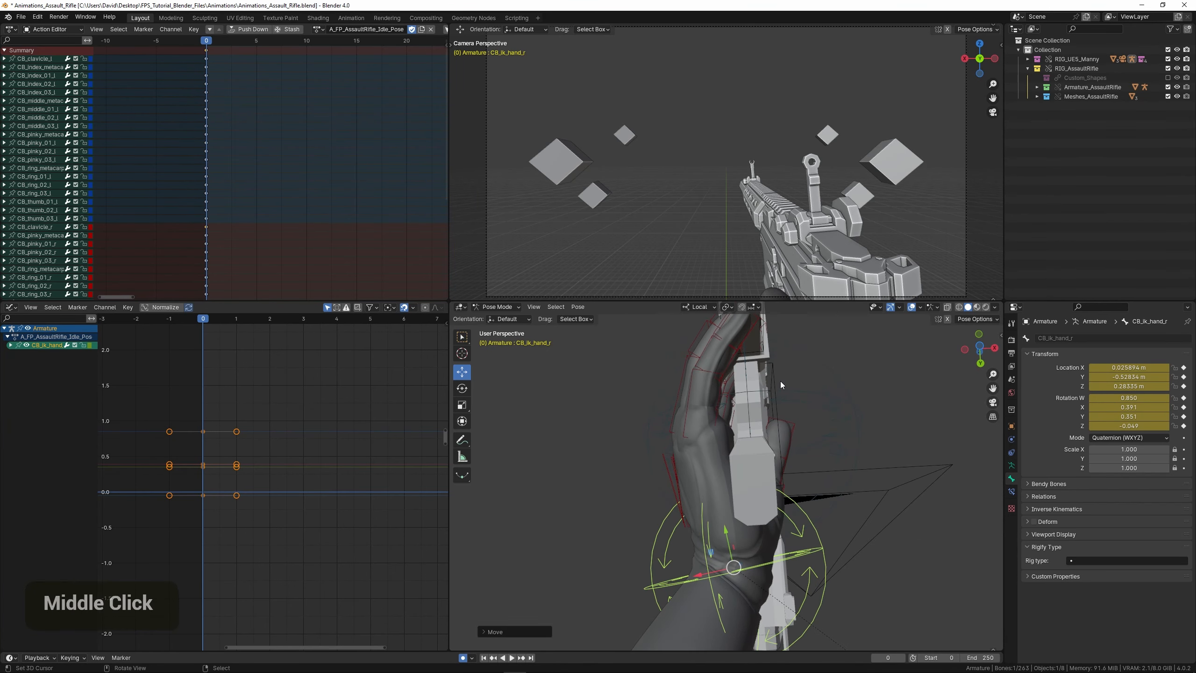
- Rotate the right hand control to align with the grip and nudge it to about X 0.029, Y -0.528, Z 0.280 m
key(r)
click(811, 409)
key(g)
shift+click(752, 435)
middle_drag(752, 435, 798, 540)
key(r)
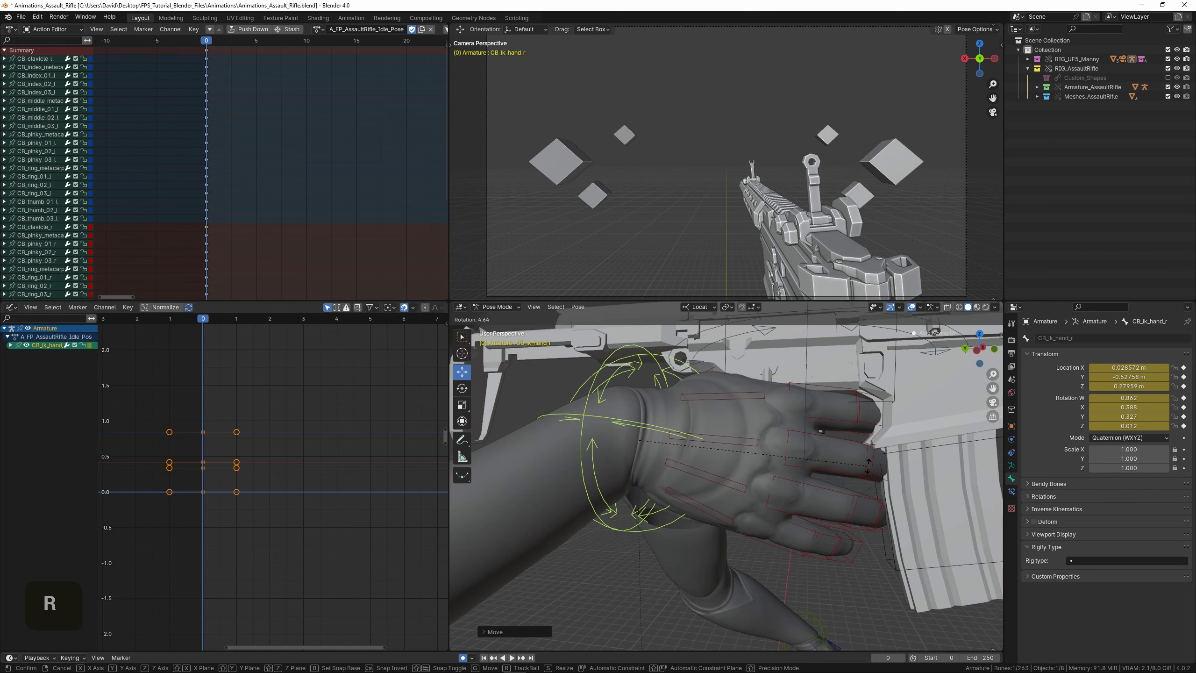
click(858, 459)
- Select the right clavicle control CB_clavicle_r and move it to adjust the right shoulder behind the rifle
scroll(696, 491, down, 3)
shift+middle_drag(695, 490, 777, 506)
scroll(776, 506, down, 1)
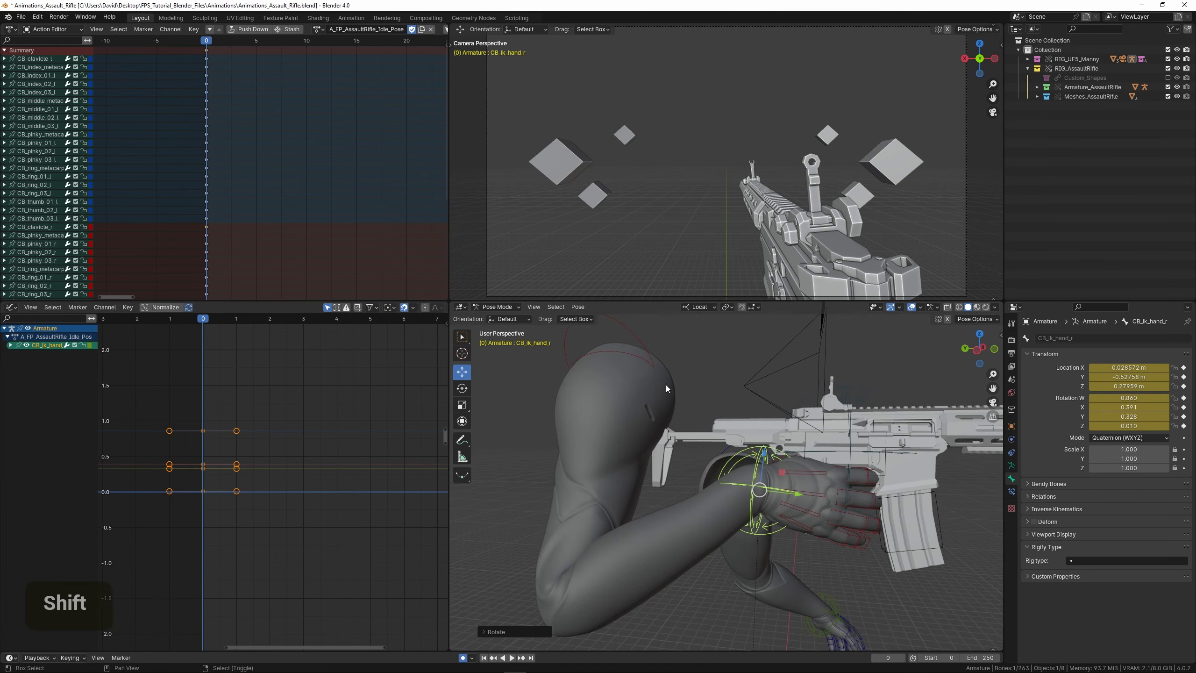
click(666, 384)
middle_drag(673, 374, 727, 481)
key(g)
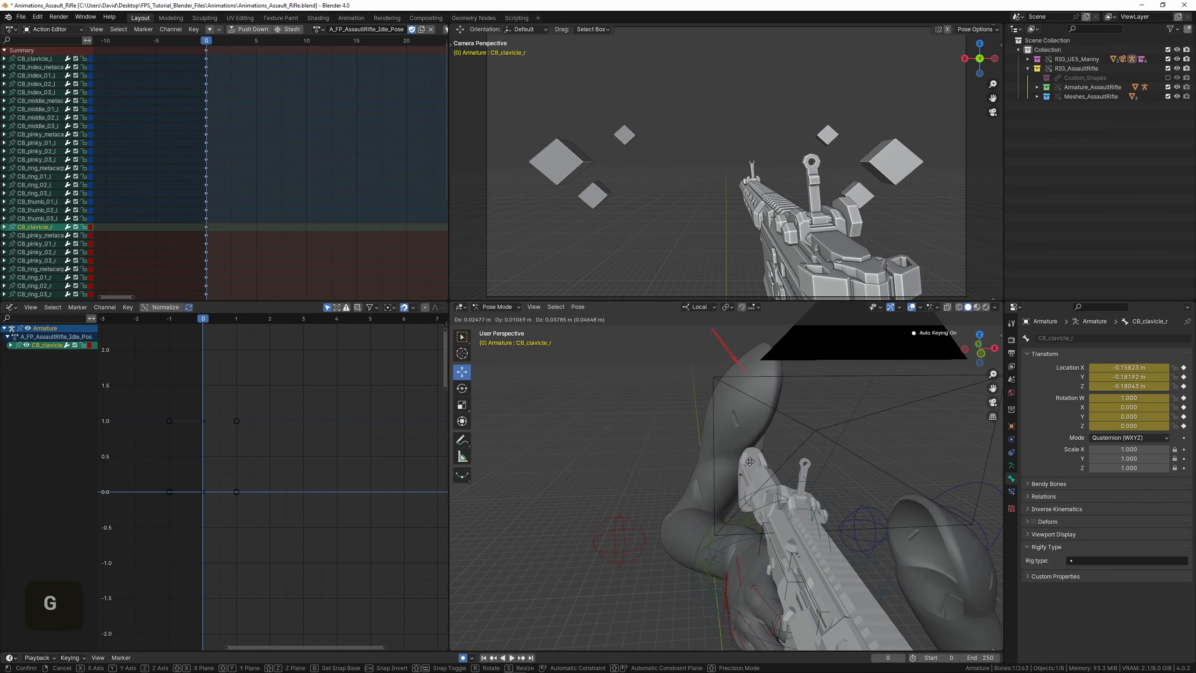
click(751, 464)
scroll(634, 526, down, 1)
- Move the right elbow pole CB_pole_elbow_r to about X 0.079, Y -0.041, Z -0.134 m
click(632, 529)
middle_drag(632, 529, 665, 492)
shift+middle_drag(665, 493, 725, 429)
shift+scroll(713, 432, down, 1)
key(g)
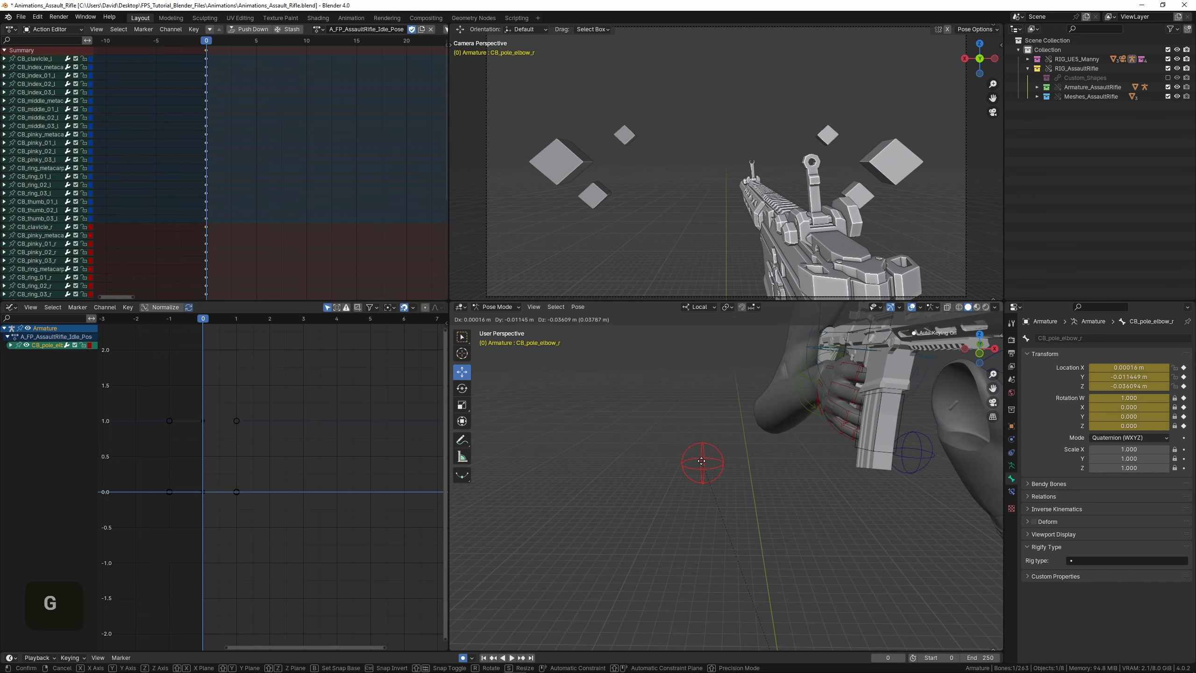
click(726, 486)
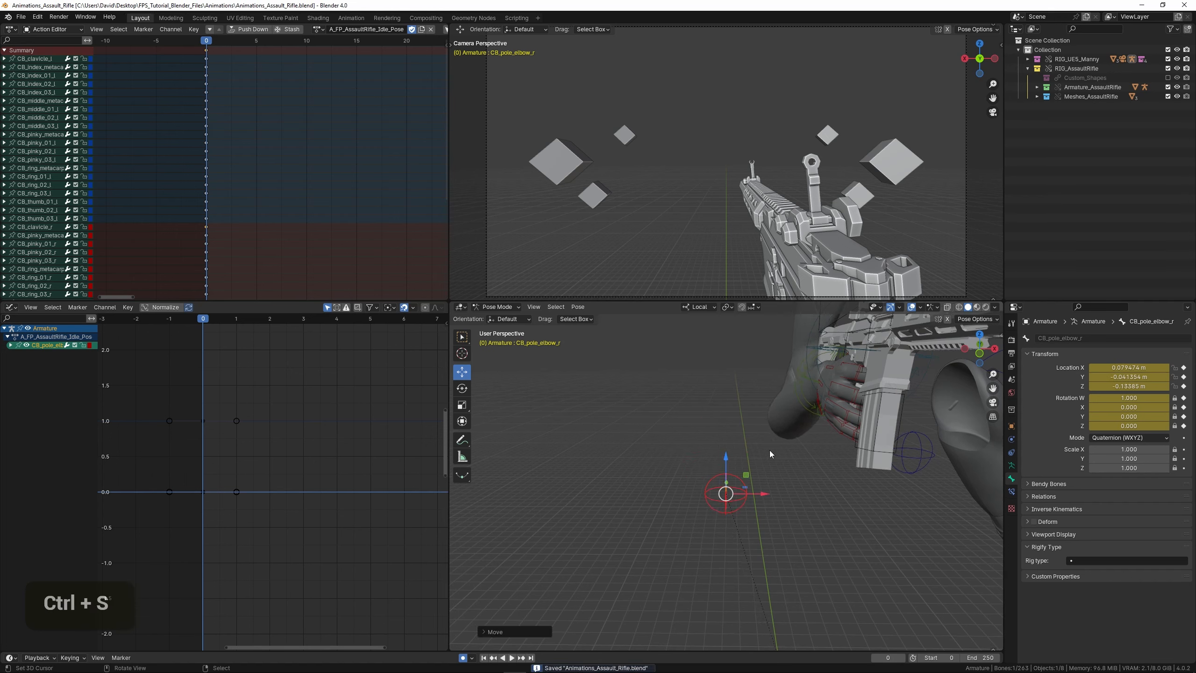
- Select CB_ik_hand_r and rotate it slightly to about W 0.867, X 0.379, Y 0.325, Z 0.015
shift+middle_drag(771, 450, 740, 471)
scroll(711, 469, up, 2)
key(KP_Decimal)
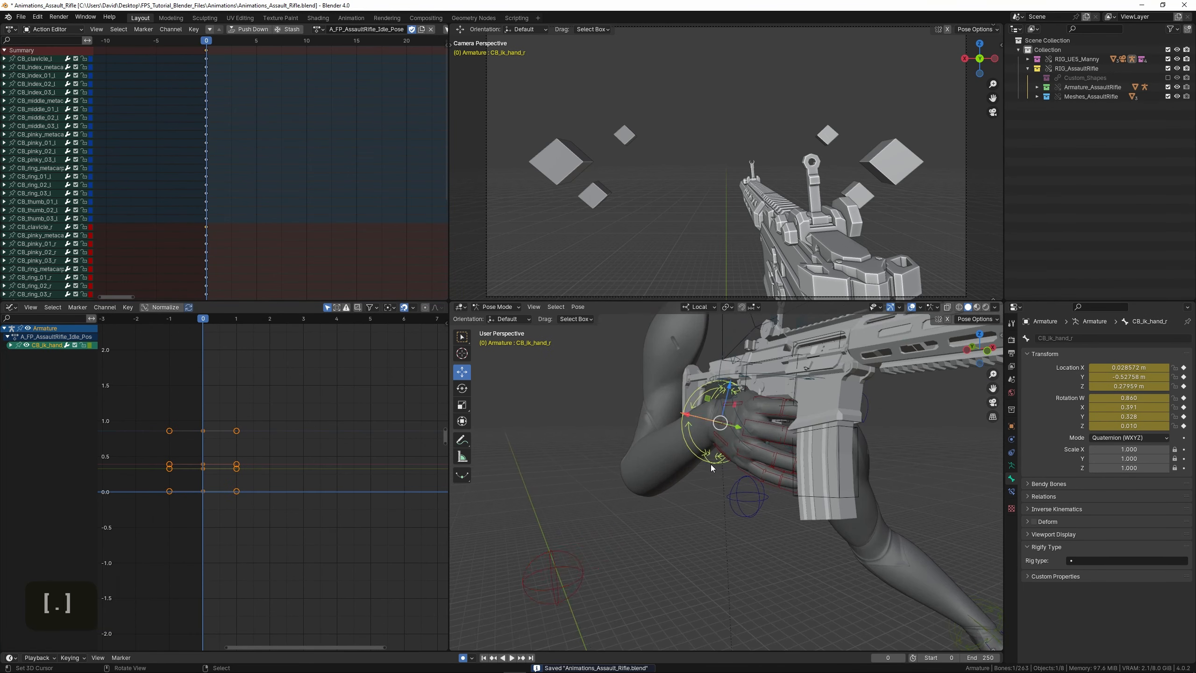
scroll(708, 466, down, 2)
middle_drag(722, 484, 712, 459)
scroll(686, 462, up, 2)
key(r)
click(719, 468)
scroll(741, 485, up, 2)
scroll(804, 471, down, 1)
middle_drag(803, 471, 765, 517)
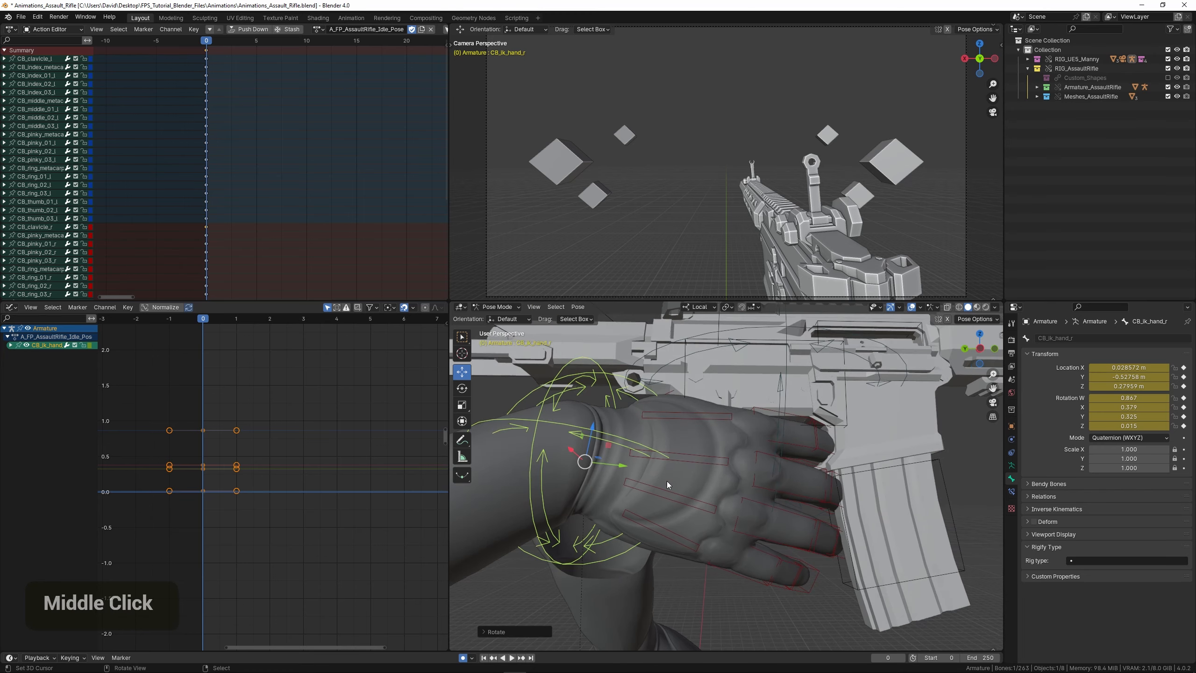
- Tilt the right hand around the grip and shift its control to about X 0.034, Y -0.524, Z 0.275 m
middle_drag(667, 481, 807, 442)
scroll(742, 435, up, 2)
scroll(767, 447, down, 2)
key(r)
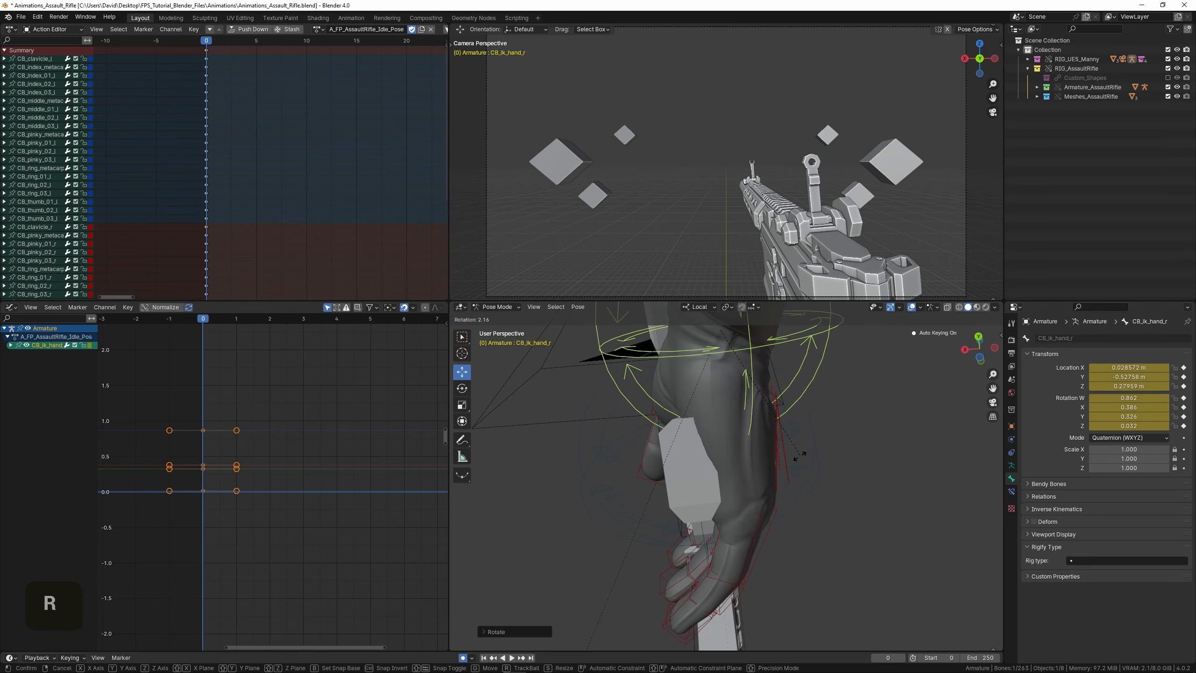
click(659, 464)
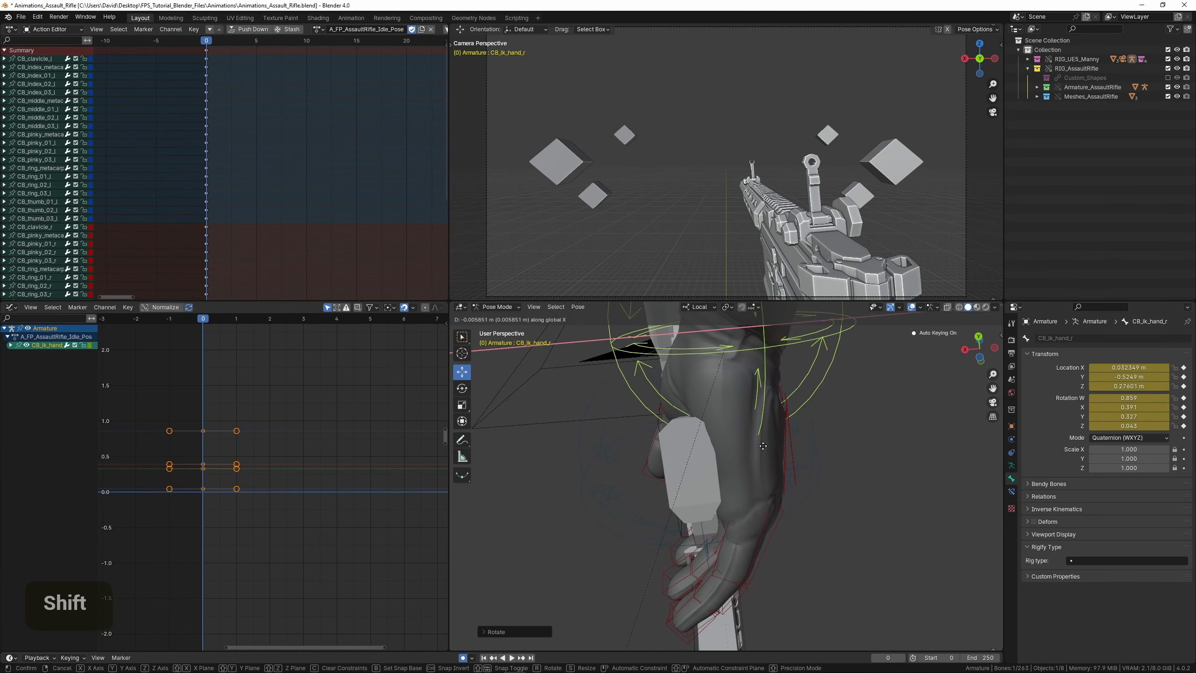
shift+click(822, 443)
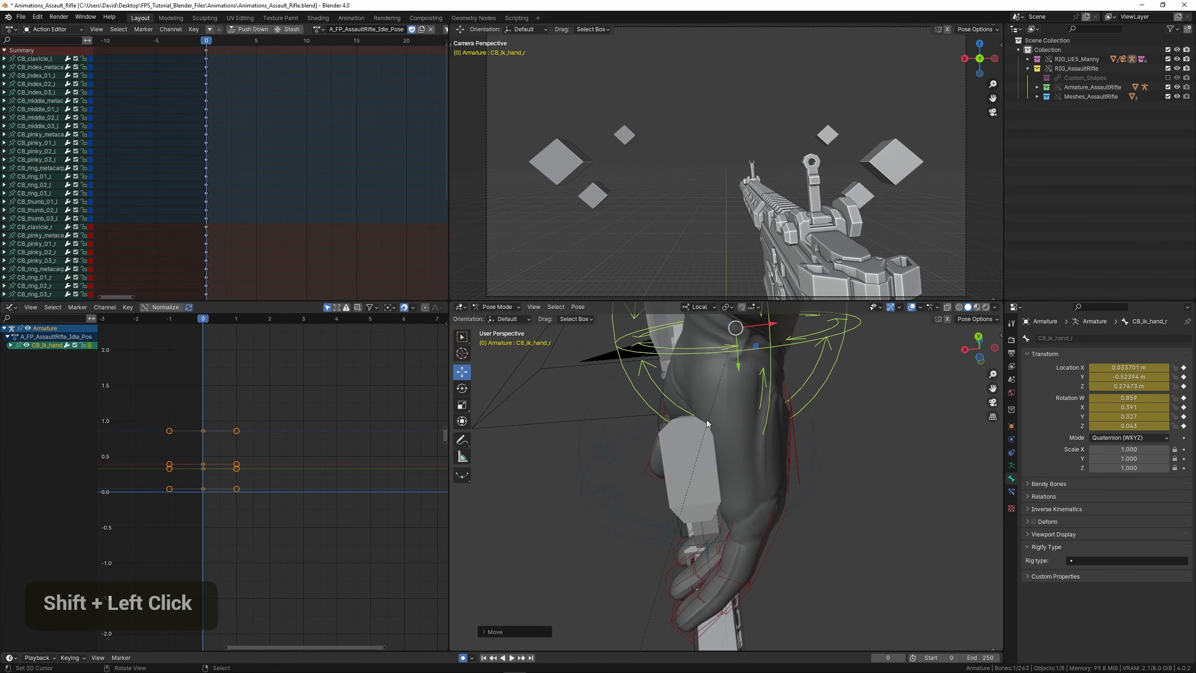
- Move the right hand control along X away from the grip, to about X 0.040, Y -0.520, Z 0.269 m
middle_drag(715, 424, 735, 438)
key(g)
key(x)
click(721, 452)
scroll(722, 455, up, 1)
scroll(843, 416, down, 1)
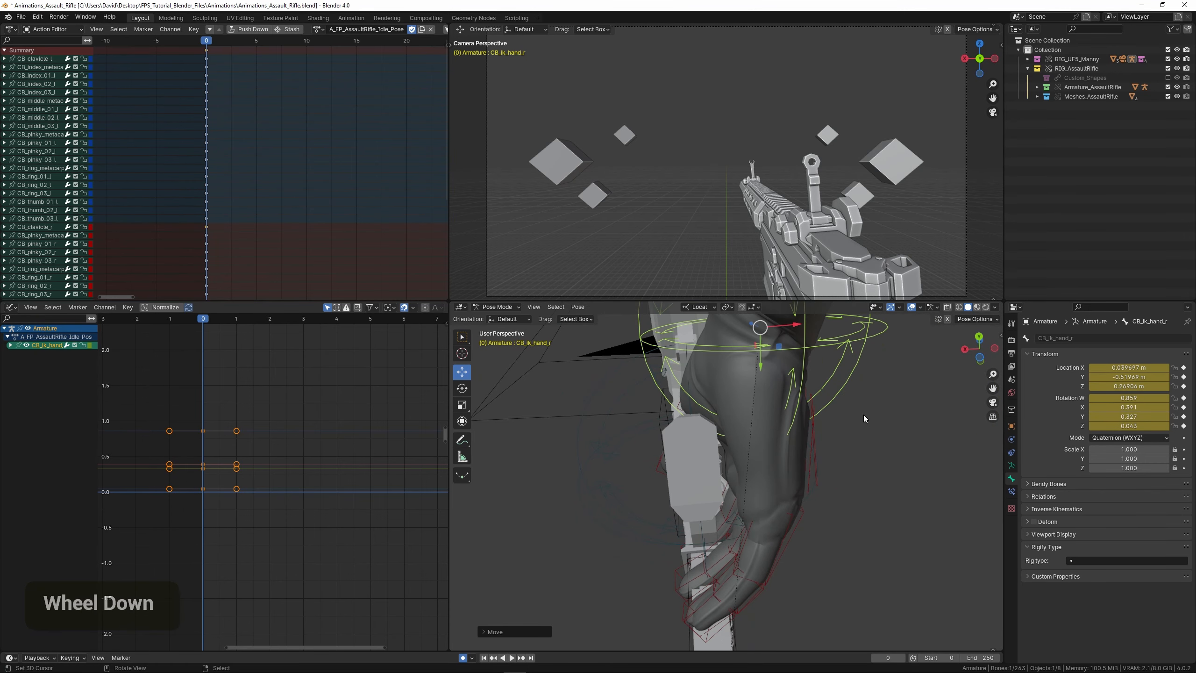
- Rotate the right hand slightly and move it back along local X to about X 0.037, Y -0.522, Z 0.272 m
key(r)
key(g)
key(x)
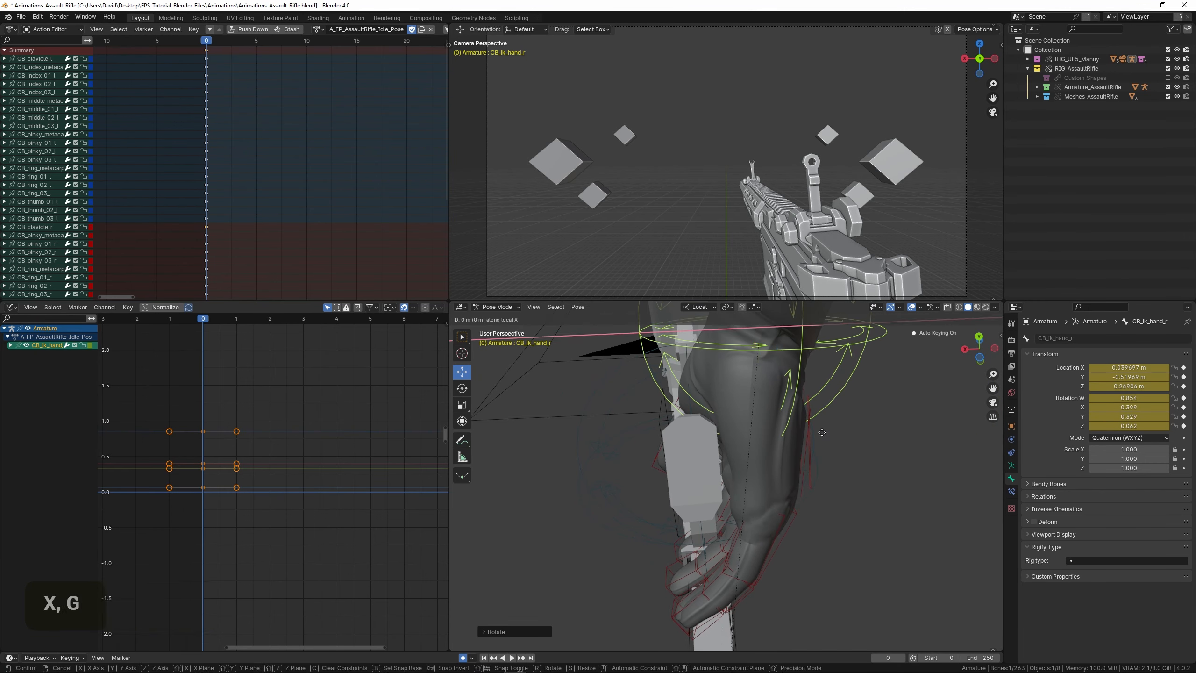
shift+click(708, 413)
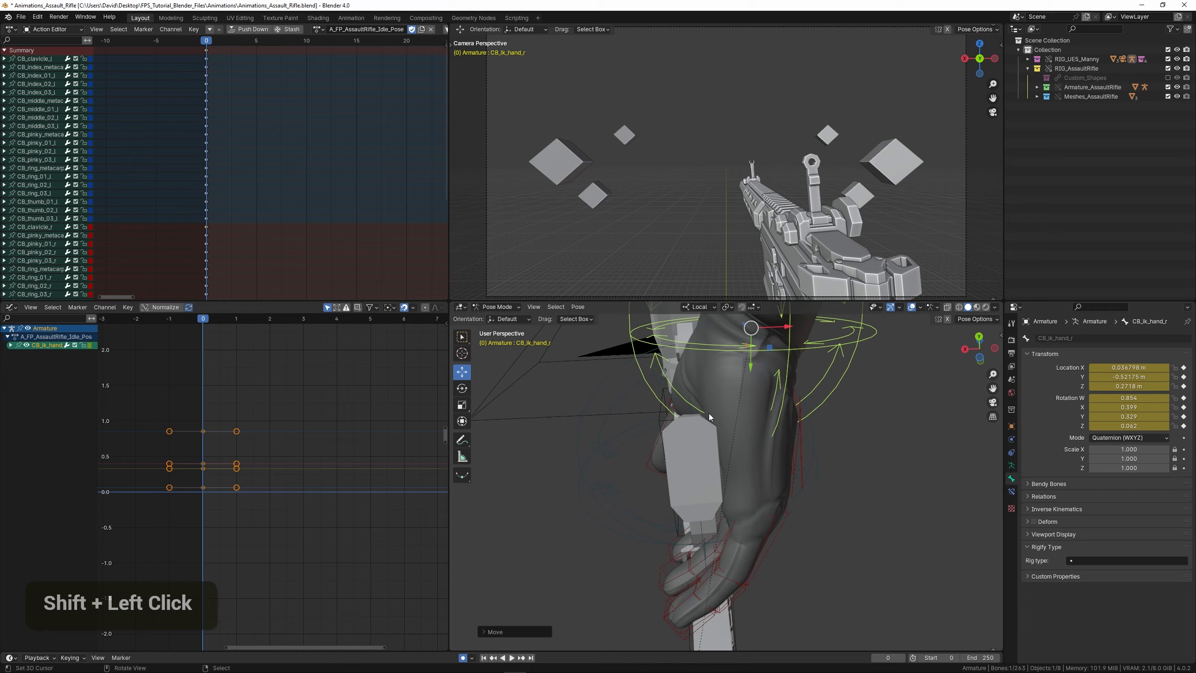
- Try to move the right hand control along its X axis and undo the move
scroll(694, 429, up, 3)
middle_drag(695, 428, 742, 451)
shift+middle_drag(742, 450, 571, 489)
scroll(714, 440, up, 1)
scroll(699, 432, up, 2)
scroll(699, 458, down, 2)
key(g)
key(x)
key(x)
click(692, 461)
key(ctrl+z)
- Nudge and rotate the right hand control to refine the palm's fit on the grip and save the file
scroll(704, 455, up, 2)
key(g)
shift+click(695, 435)
key(r)
click(848, 432)
key(ctrl+s)
- Fine-position the right hand control against the grip at about X 0.039, Y -0.520, Z 0.270 m
middle_drag(712, 446, 791, 463)
key(g)
shift+click(782, 420)
scroll(780, 486, down, 2)
middle_drag(684, 460, 775, 472)
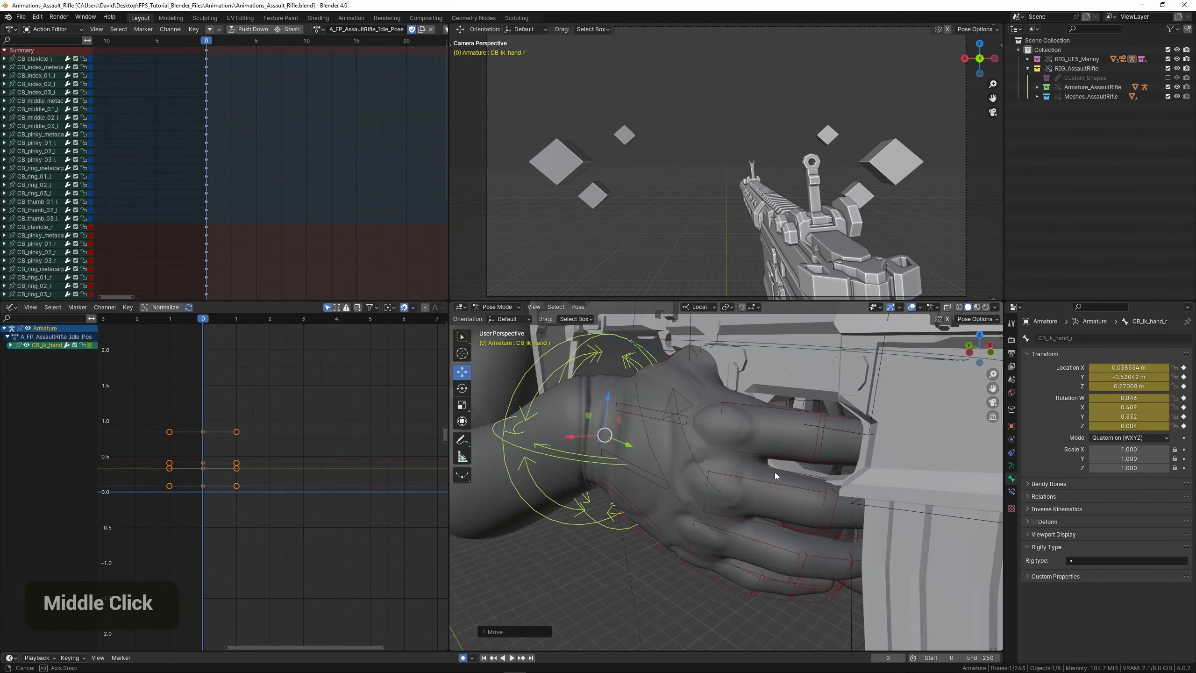
- Select the right index finger's base control CB_index_01_r and rotate it about its local Z axis
scroll(734, 431, down, 2)
scroll(746, 442, left, 1)
shift+scroll(701, 467, left, 1)
middle_drag(701, 467, 823, 462)
click(716, 489)
key(r)
key(z)
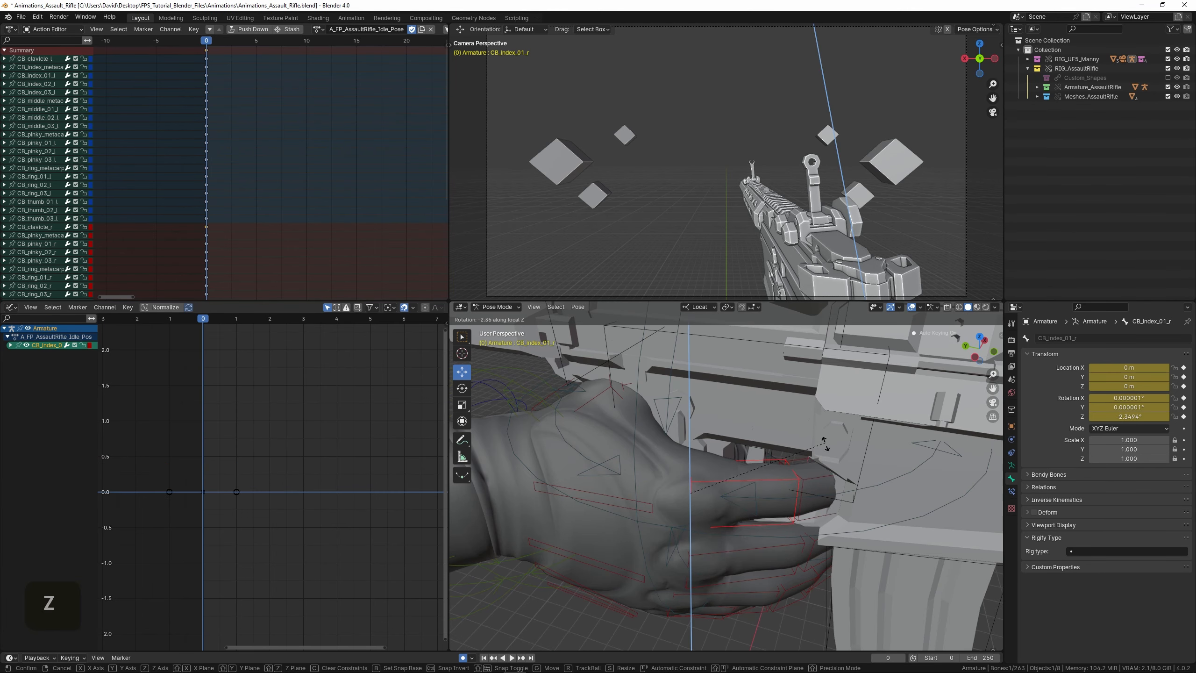
right_click(826, 494)
- Select the middle index finger control CB_index_02_r and rotate it about local Z to bend the finger toward the trigger
middle_drag(818, 497, 824, 506)
right_click(821, 506)
right_click(820, 506)
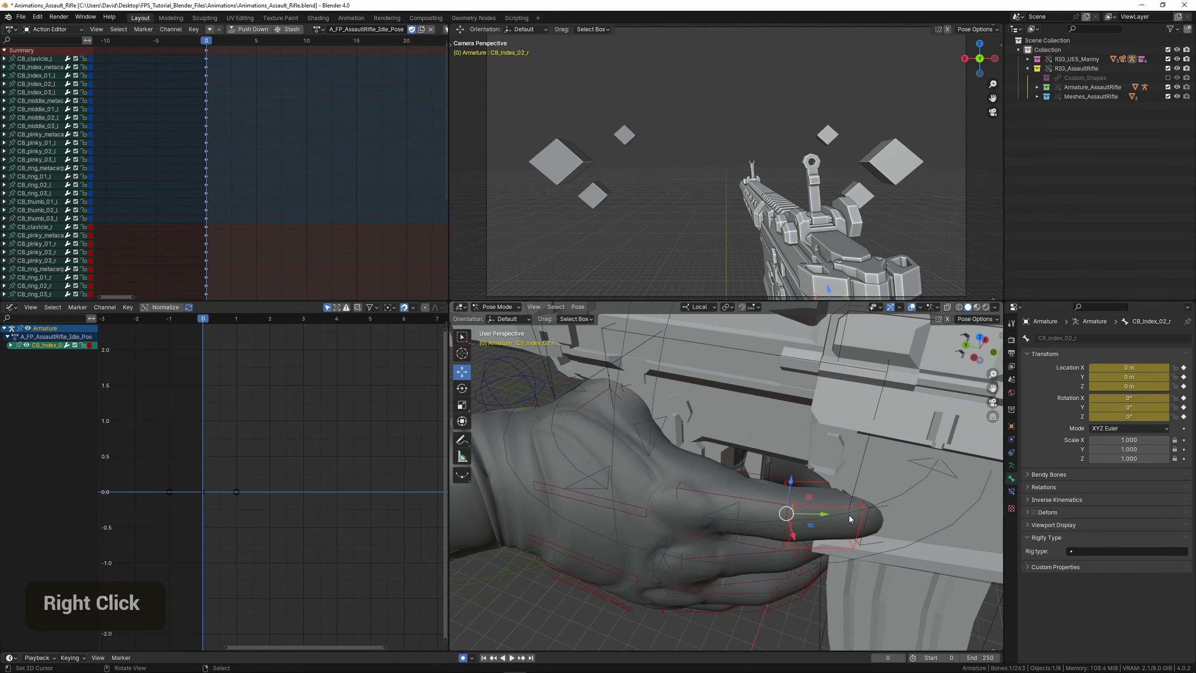
key(r)
key(z)
click(808, 465)
- Select the index finger control inside the trigger guard and rotate it about local Z
middle_drag(808, 465, 704, 507)
scroll(687, 510, up, 2)
right_click(688, 510)
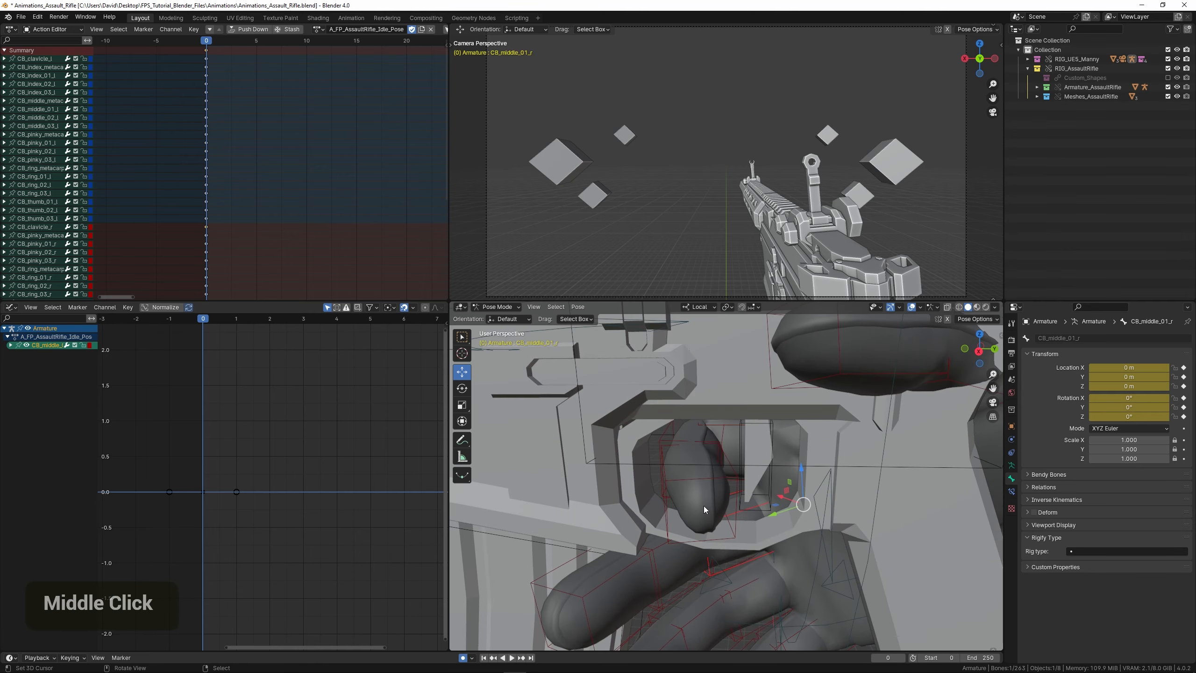
key(r)
key(z)
click(793, 482)
- Rotate CB_index_01_r freely and about local Z to reposition the base of the index finger beside the trigger guard
shift+middle_drag(792, 482, 829, 490)
right_click(681, 487)
key(r)
key(r)
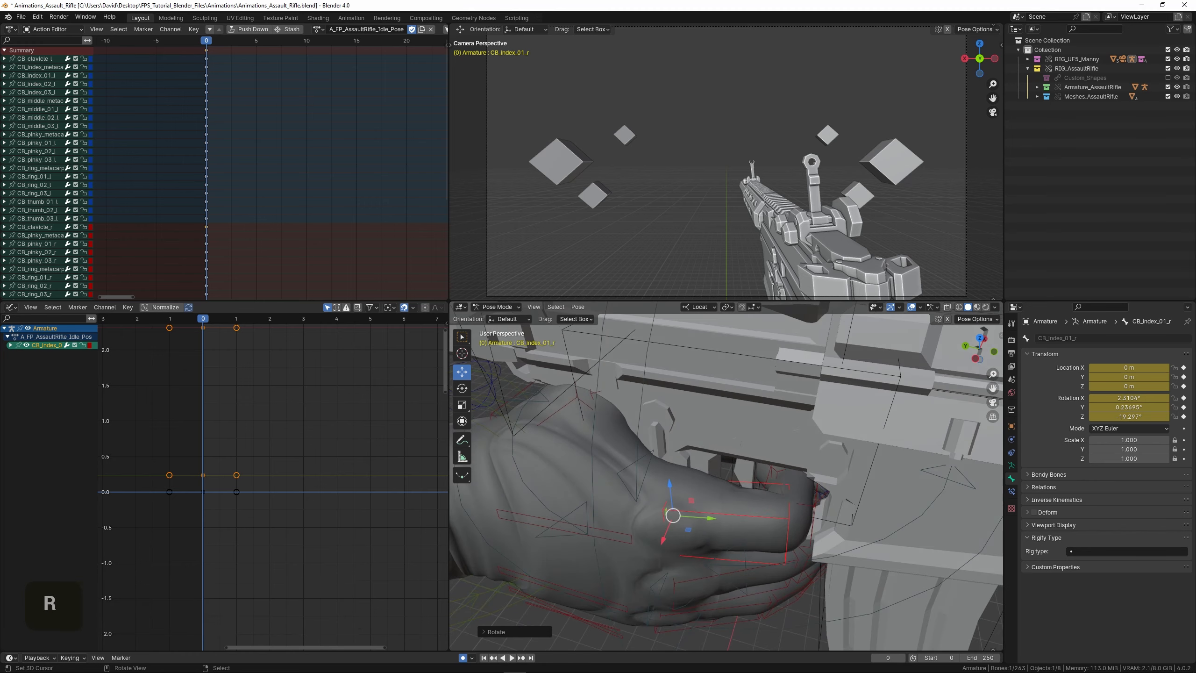
key(z)
click(821, 503)
- Curl CB_index_02_r further about local Z so the index finger enters the trigger guard
key(r)
key(z)
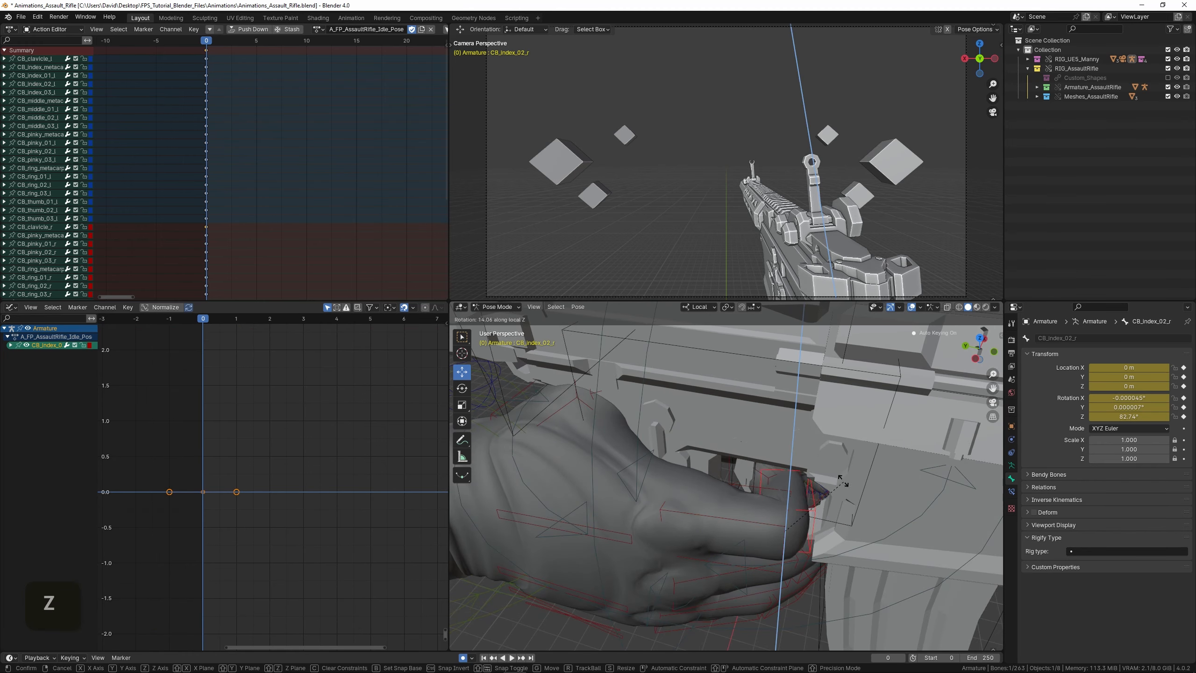
middle_drag(840, 482, 756, 505)
scroll(713, 482, up, 3)
- Select the index fingertip control CB_index_03_r and rotate it about local Z to shape the tip around the trigger
right_click(712, 483)
key(r)
key(z)
mouse_move(756, 504)
middle_down()
mouse_move(753, 492)
mouse_move(774, 514)
middle_up()
key(r)
key(z)
click(729, 496)
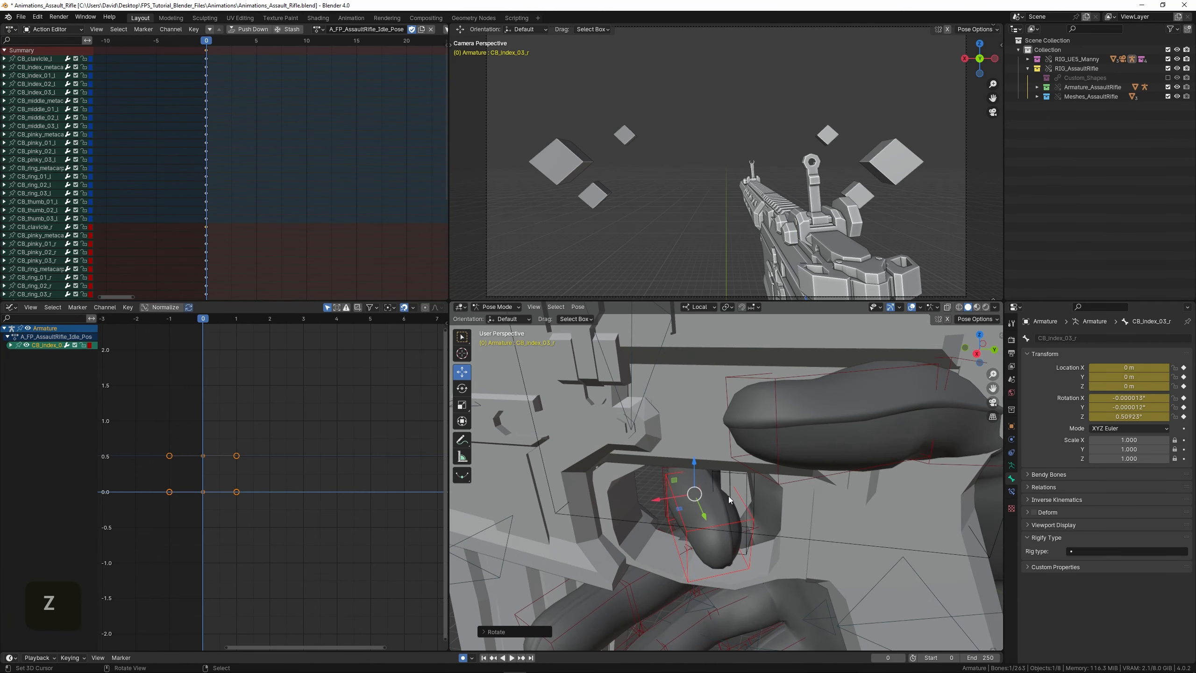
click(770, 496)
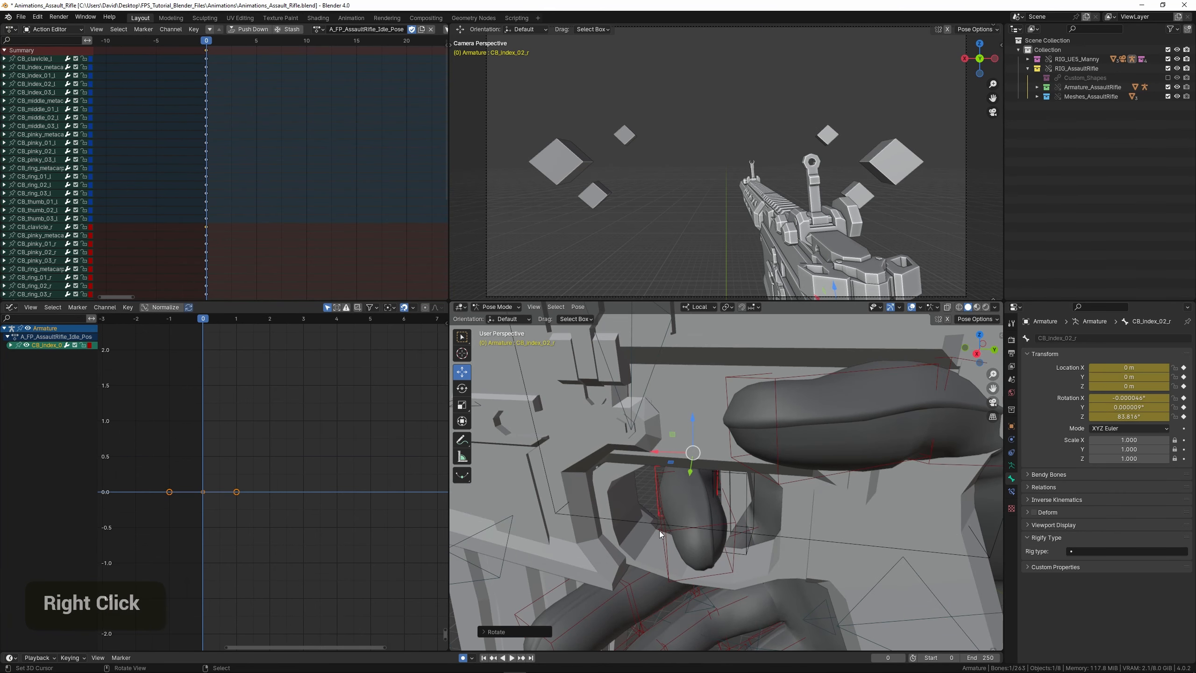
- Adjust the index finger's bend about local Z to seat it on the trigger
click(755, 522)
middle_drag(752, 519, 733, 499)
scroll(718, 507, up, 2)
key(r)
key(z)
click(812, 459)
- Reselect CB_index_02_r, fine-tune its local Z rotation to about 84° and save the file
right_click(759, 512)
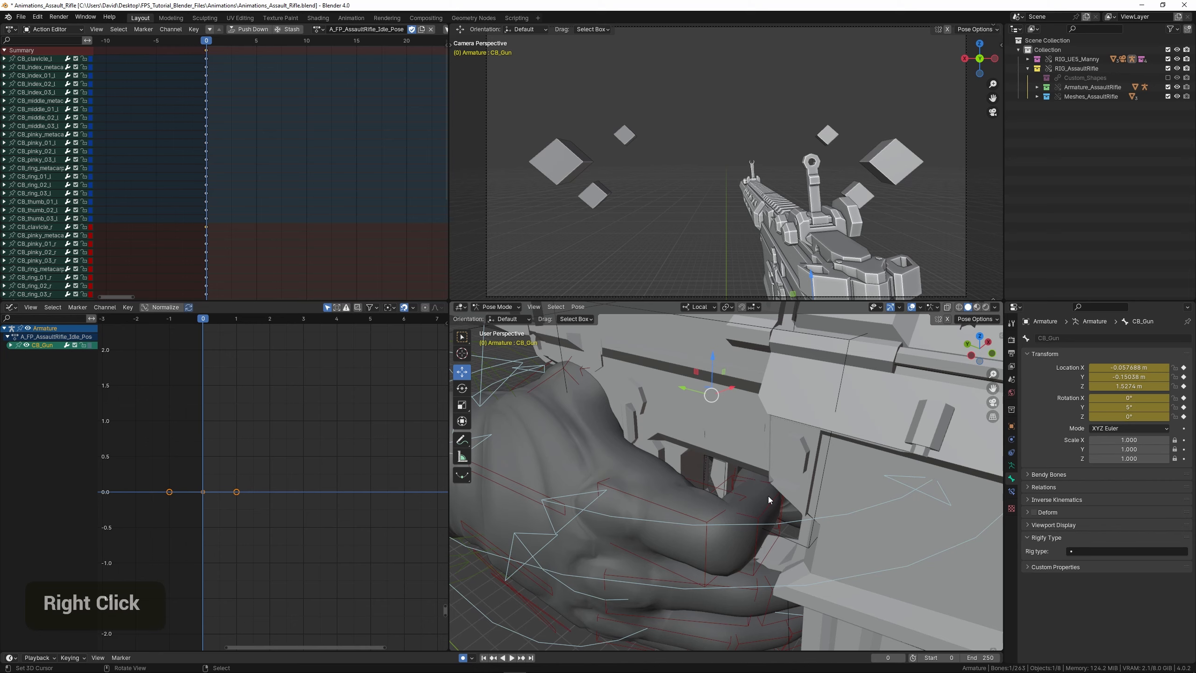
right_click(769, 504)
key(r)
key(z)
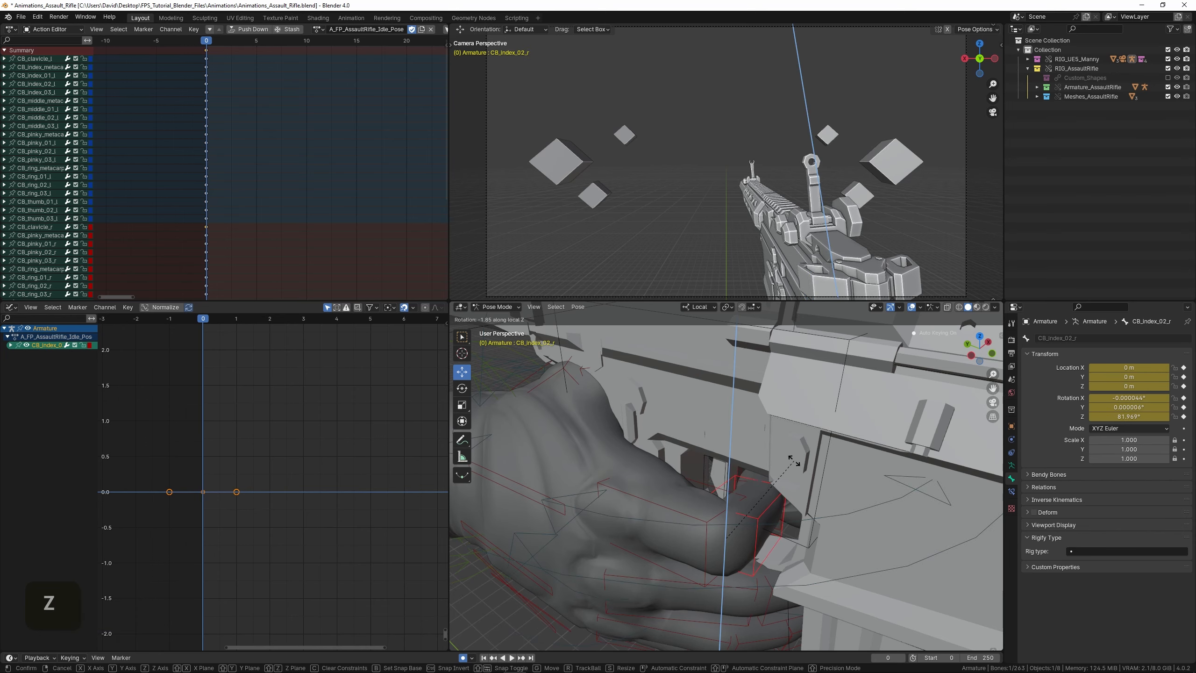
click(771, 503)
middle_drag(771, 504, 659, 482)
middle_drag(723, 507, 634, 504)
key(r)
key(z)
click(760, 504)
key(ctrl+s)
- Examine the right hand's grip on the rifle from several angles and through the maximized camera view
scroll(757, 491, down, 3)
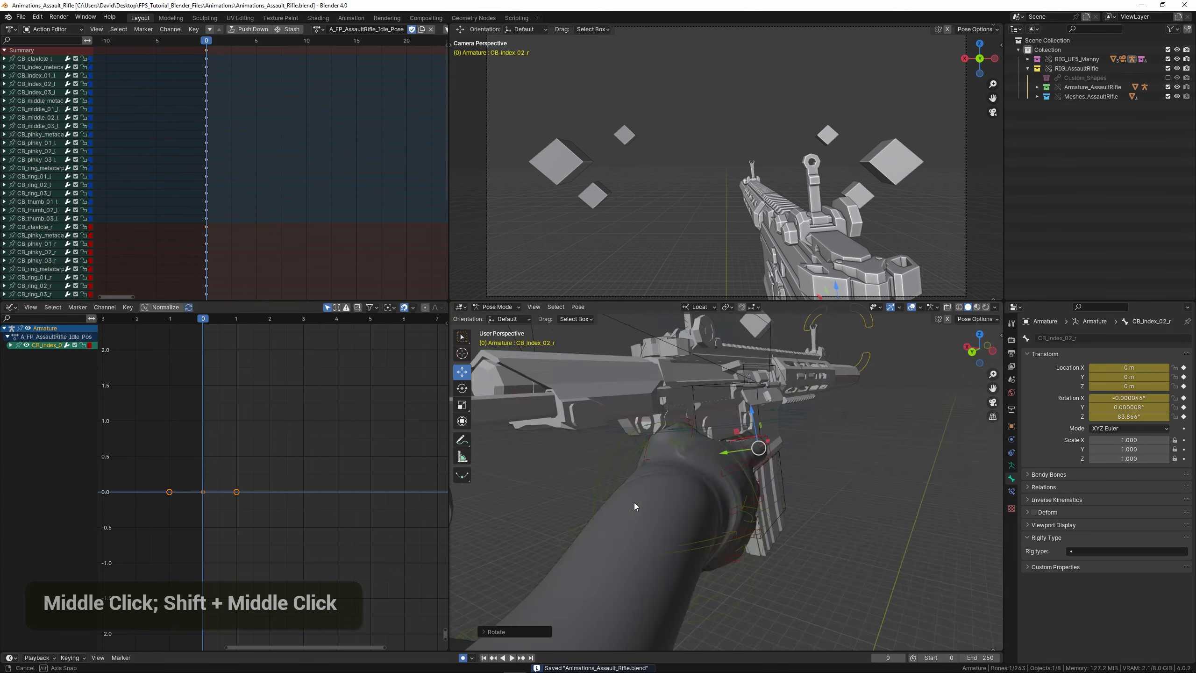
scroll(653, 506, up, 2)
scroll(653, 505, up, 2)
middle_drag(677, 460, 686, 444)
scroll(686, 443, up, 2)
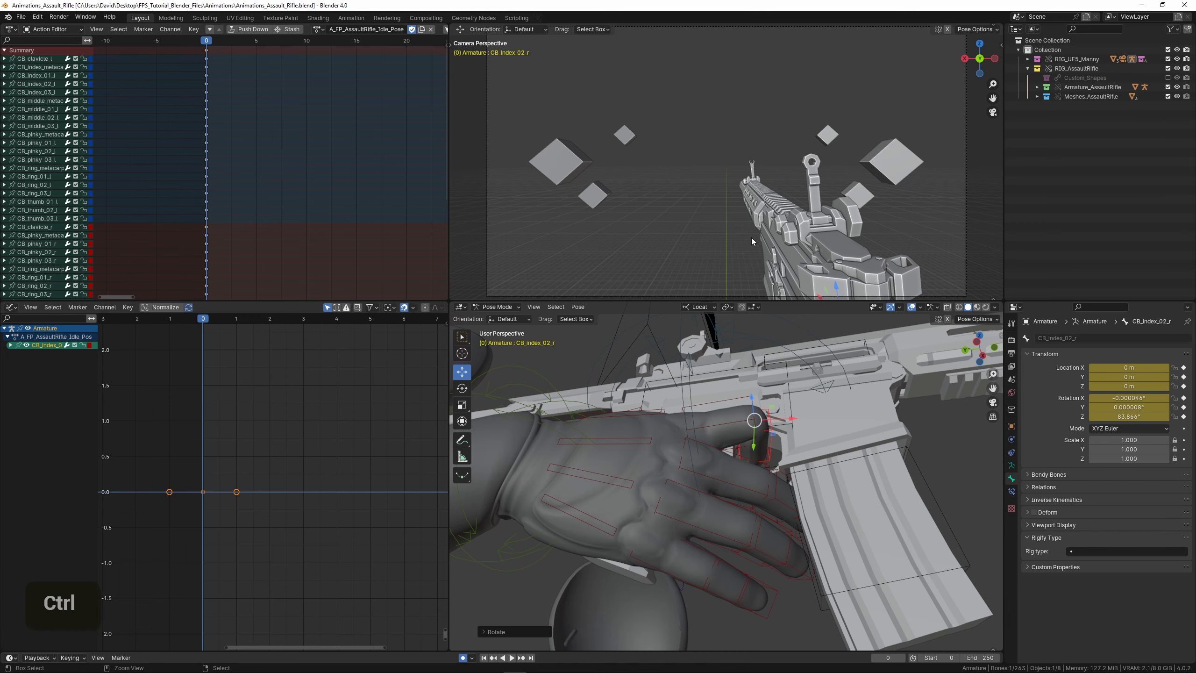
key(ctrl+space)
scroll(723, 531, down, 3)
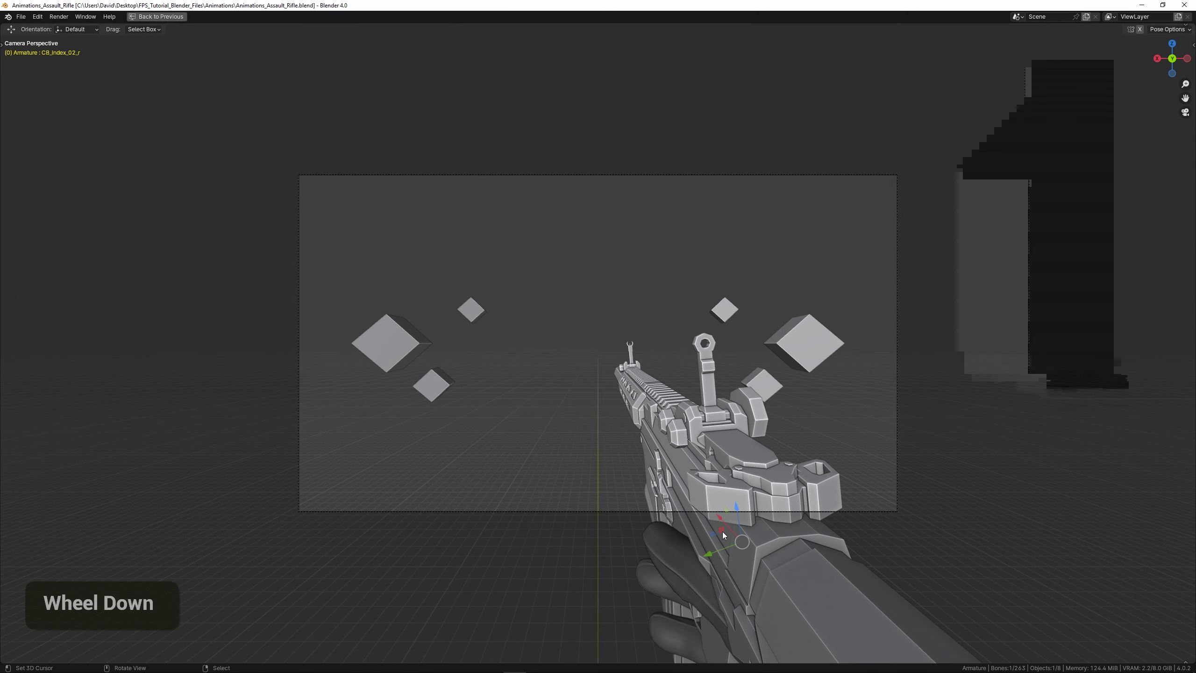
scroll(714, 533, up, 4)
scroll(686, 497, down, 1)
key(ctrl+space)
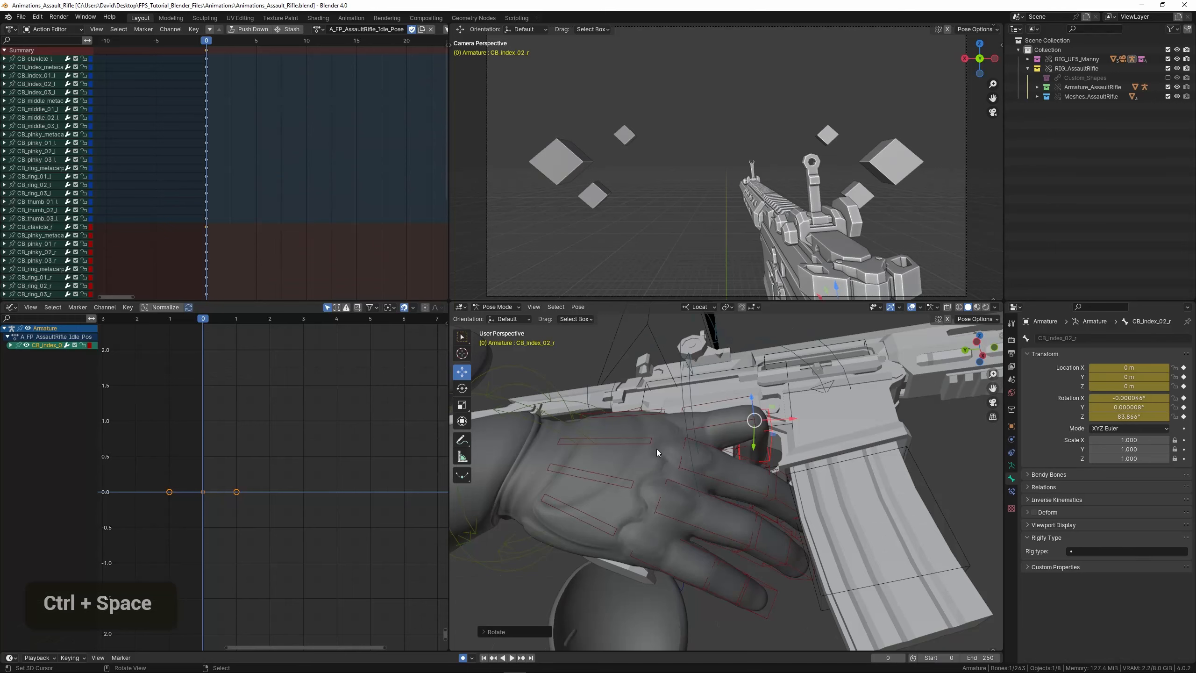
scroll(657, 473, down, 1)
scroll(714, 498, up, 1)
shift+scroll(714, 498, up, 1)
middle_drag(714, 498, 760, 487)
scroll(759, 487, up, 1)
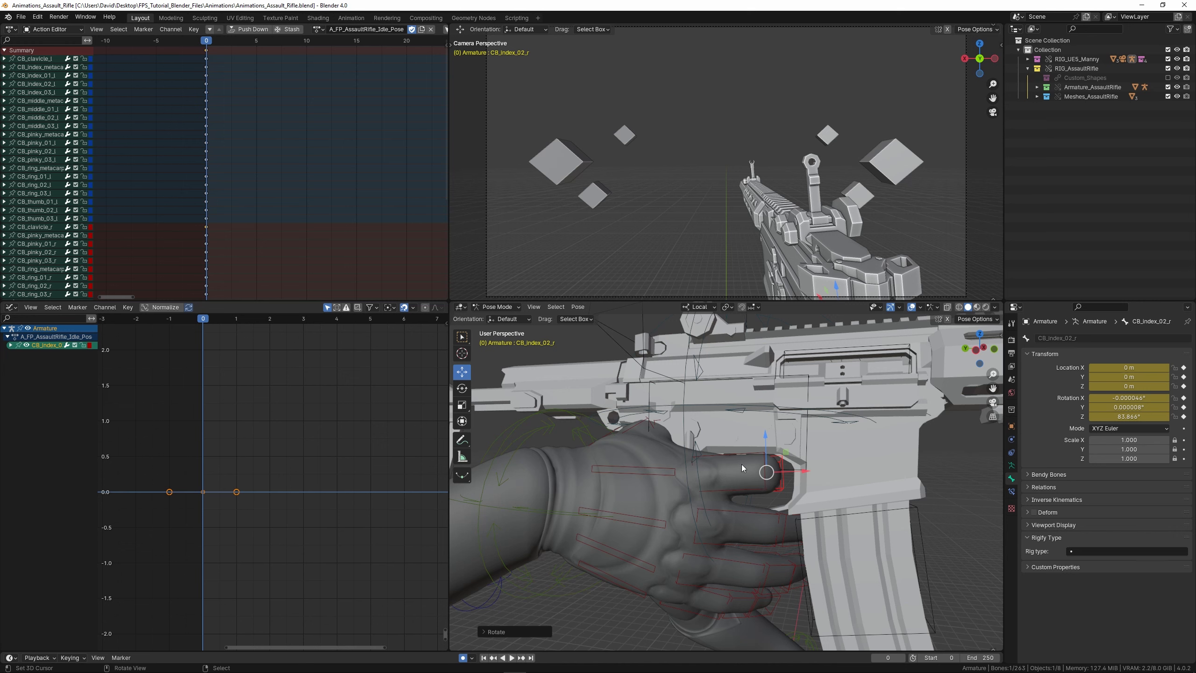
- Select the middle finger base control CB_middle_01_r and rotate it freely, to about -7° in X
shift+middle_drag(744, 494, 759, 482)
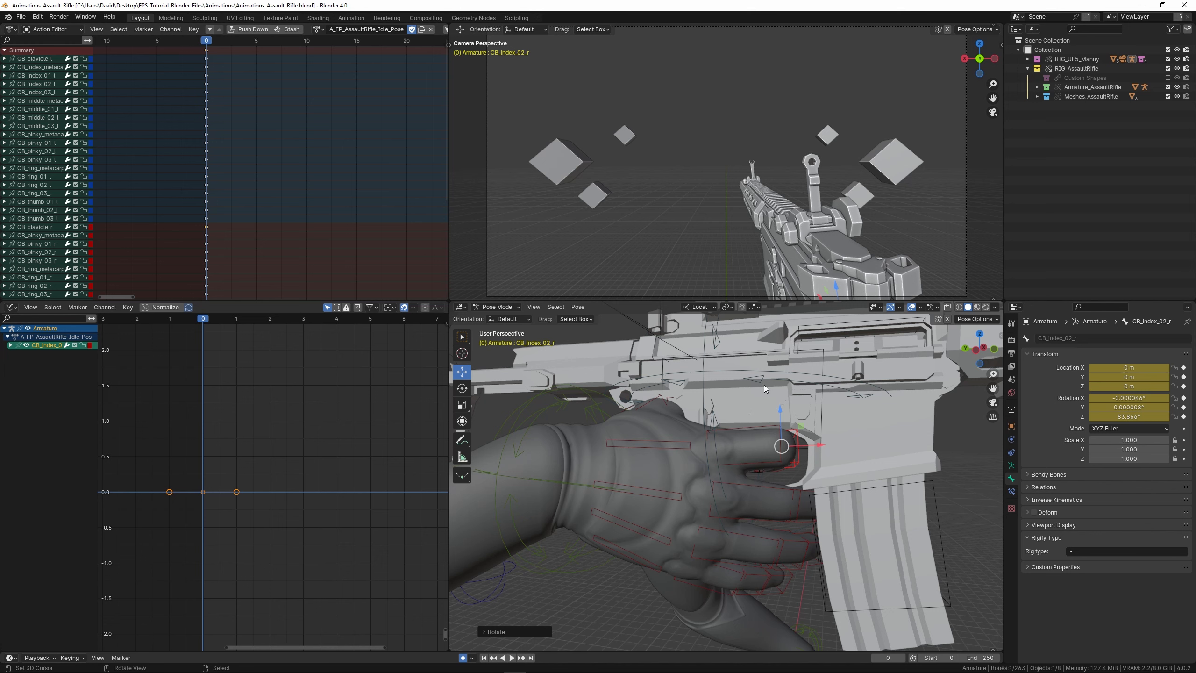
scroll(765, 386, down, 3)
shift+middle_drag(765, 386, 722, 441)
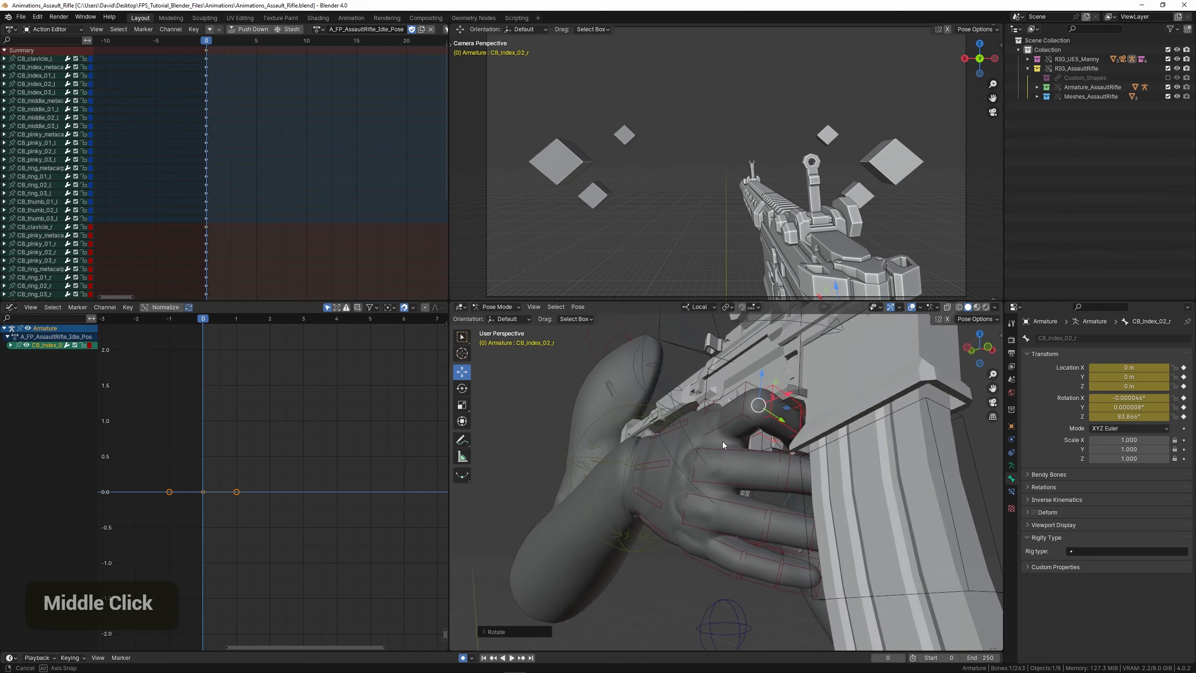
scroll(761, 477, up, 3)
right_click(777, 496)
shift+middle_drag(777, 496, 713, 446)
key(r)
click(838, 452)
scroll(769, 452, down, 3)
scroll(768, 453, up, 2)
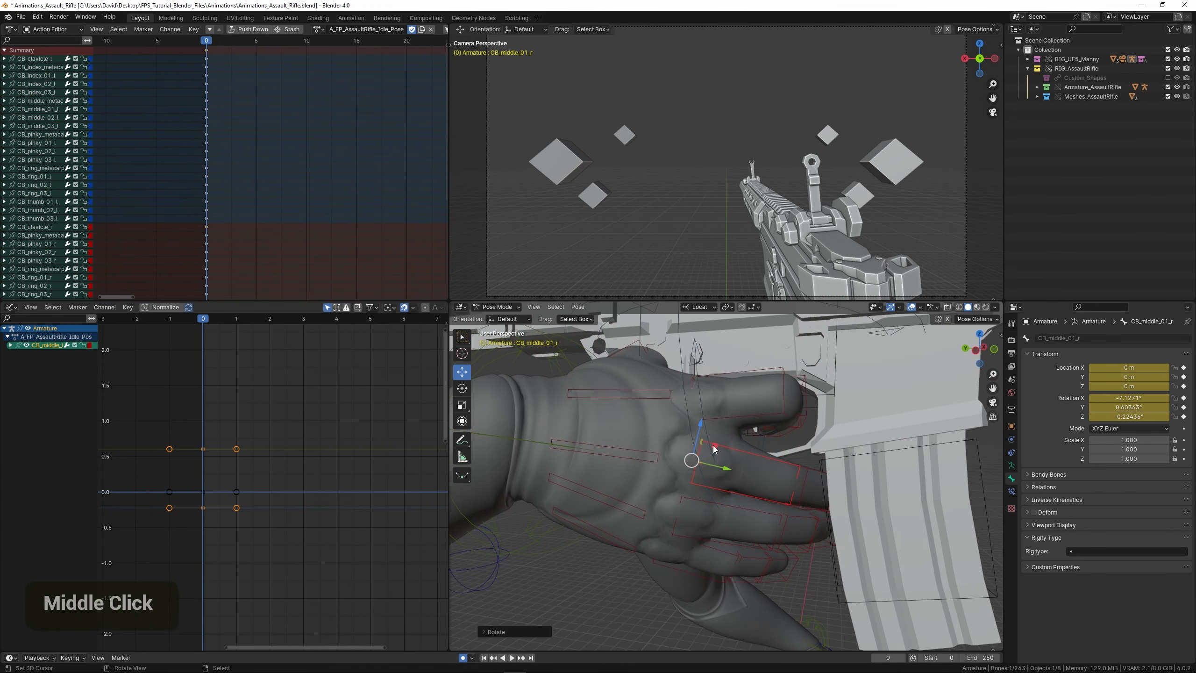
- Select CB_middle_metacarpal_r and rotate it freely to adjust the middle finger's angle from the back of the hand
right_click(671, 450)
middle_drag(790, 421, 776, 420)
key(r)
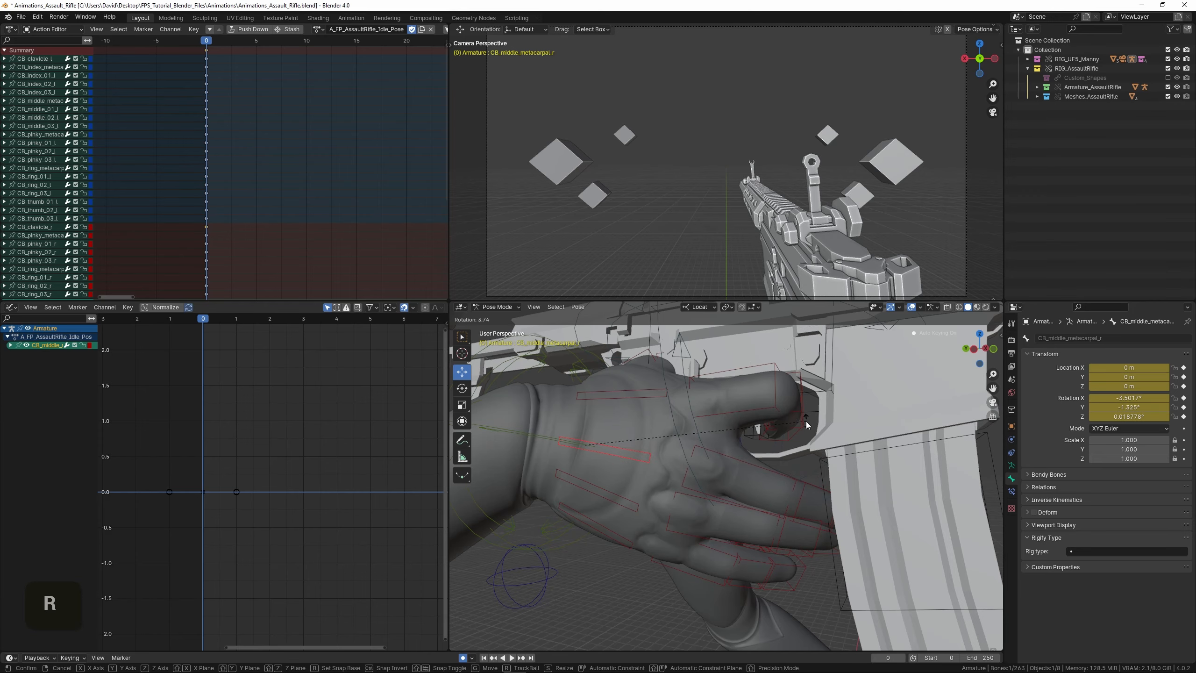
click(804, 423)
- Reselect CB_middle_01_r, readjust its angle freely and bend it about local Z to about 53°
right_click(780, 473)
key(r)
middle_drag(839, 453, 637, 454)
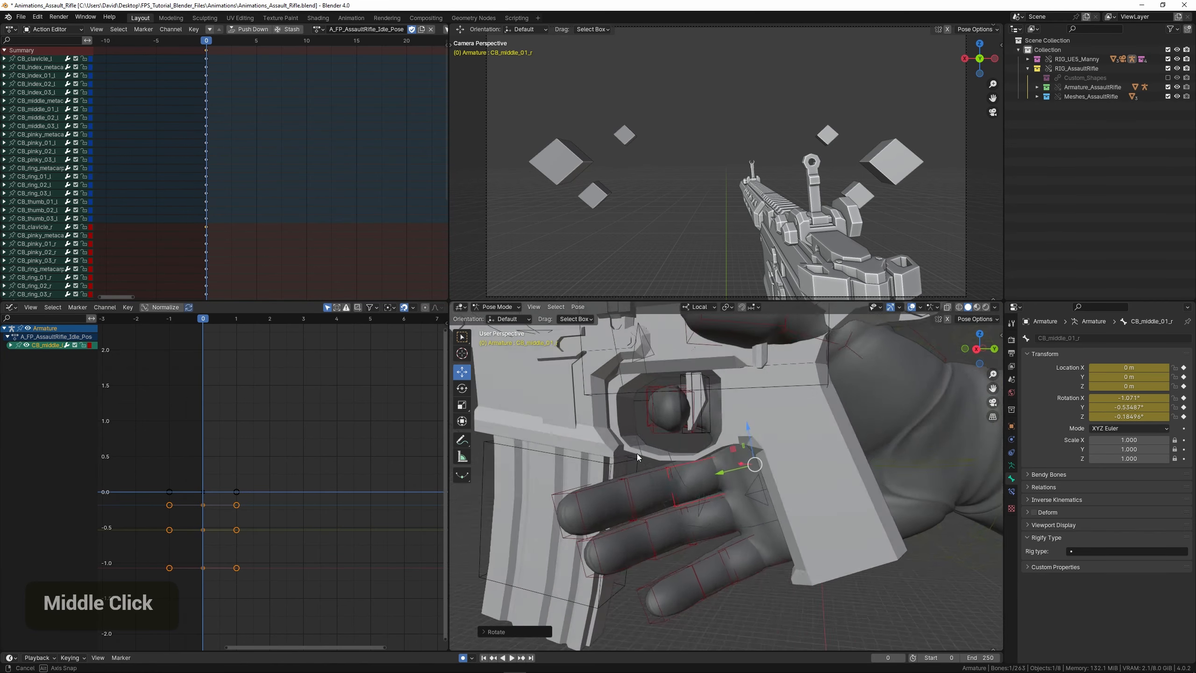
key(z)
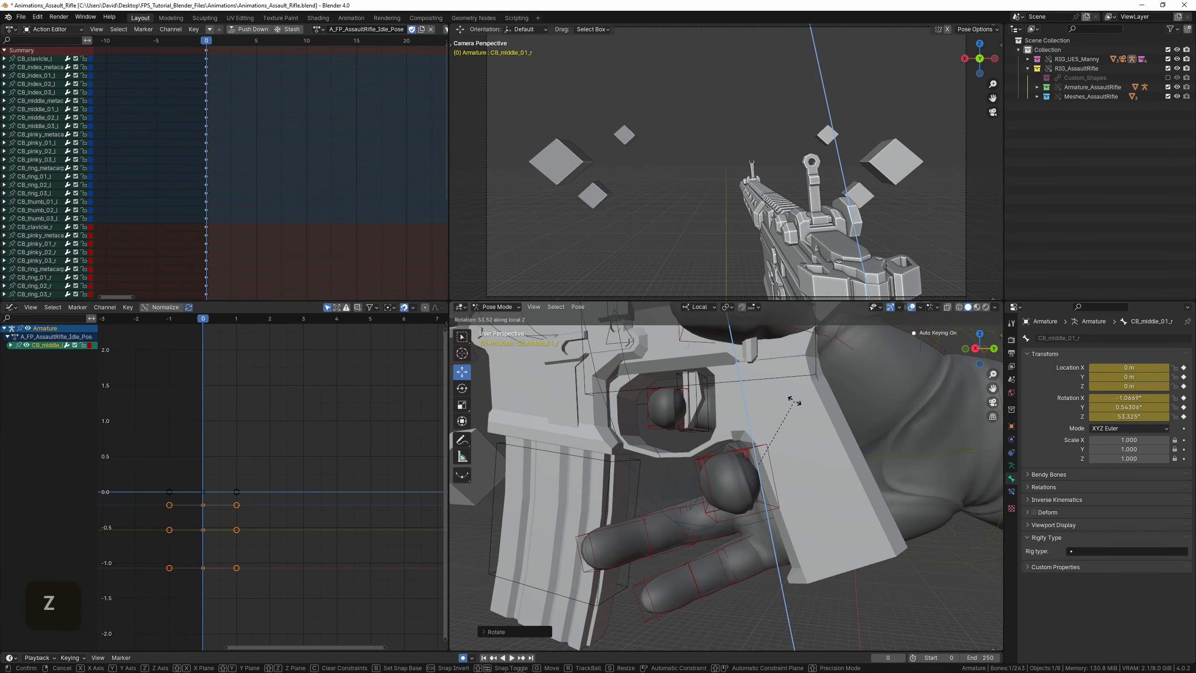
click(793, 401)
- Select CB_middle_02_r and rotate it about local Z to about 48° to curl the finger around the grip
middle_drag(793, 400, 796, 410)
shift+middle_drag(795, 410, 777, 439)
right_click(773, 488)
key(r)
key(z)
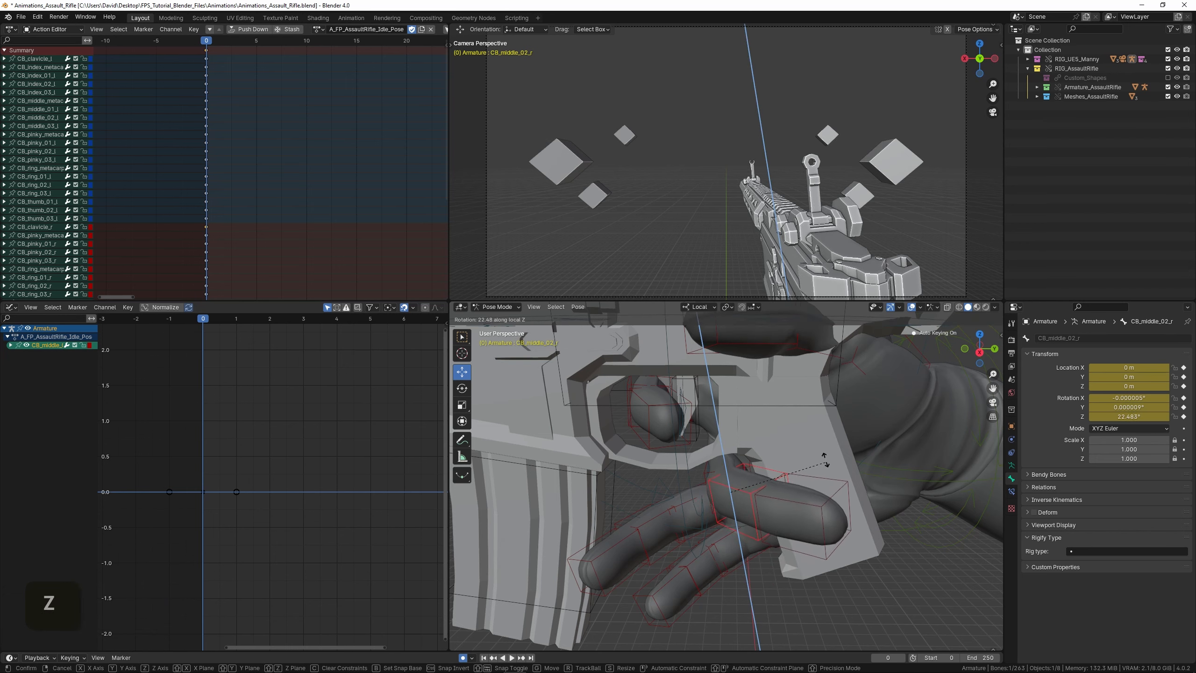
click(814, 432)
- Select the middle fingertip control CB_middle_03_r and bend it about local Z to about 19°
right_click(836, 461)
scroll(837, 462, up, 3)
key(r)
key(z)
click(905, 441)
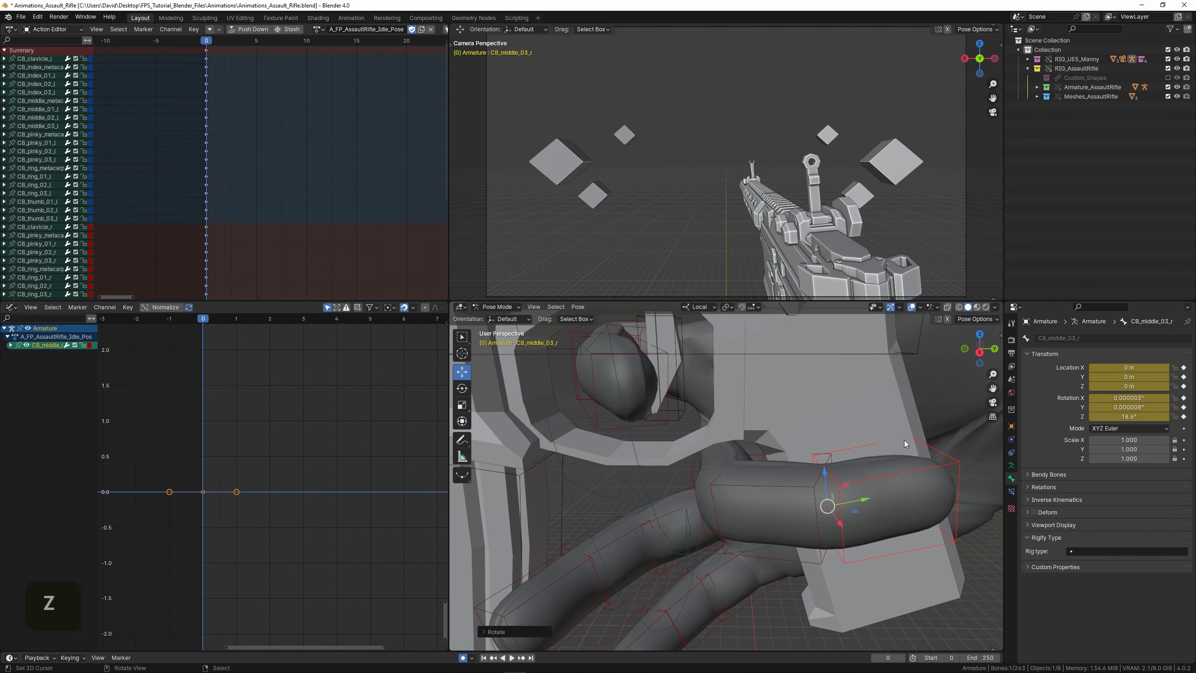
- Rotate the middle finger about local Y to align it with the pistol grip
scroll(904, 441, down, 2)
middle_drag(904, 440, 759, 434)
right_click(892, 454)
key(r)
key(y)
click(891, 422)
scroll(804, 434, up, 2)
- Readjust CB_middle_02_r about local Z, and bend CB_middle_03_r about local Z to about 29°
right_click(683, 468)
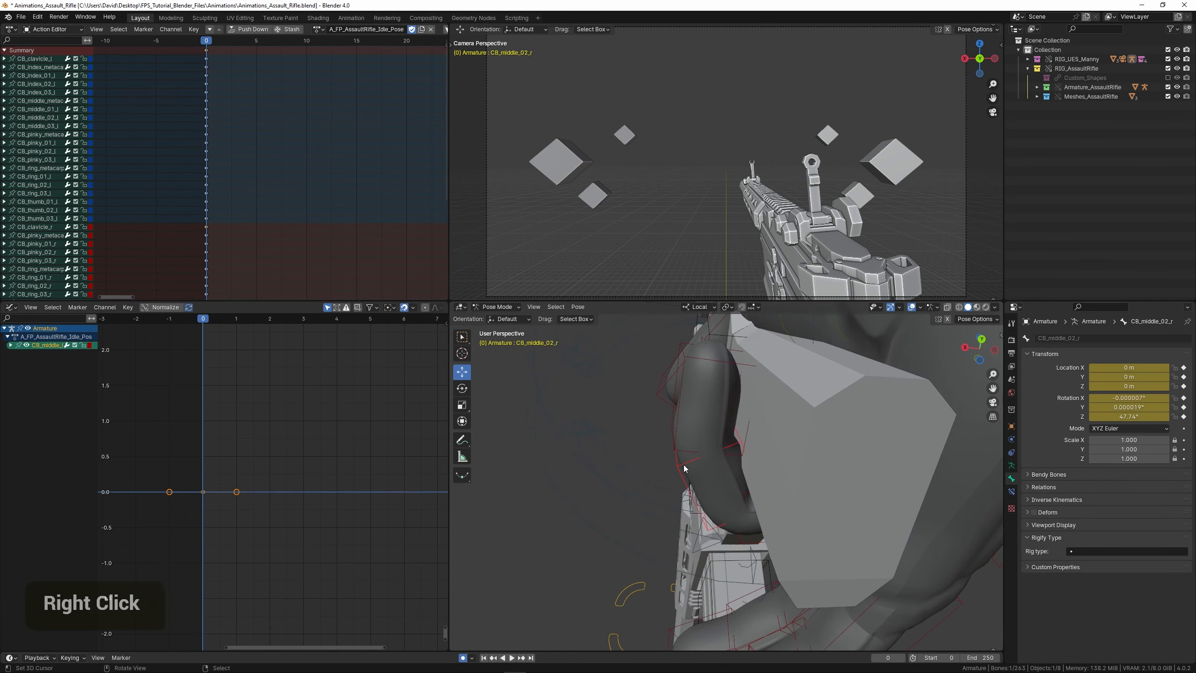
key(r)
key(z)
click(776, 383)
right_click(719, 374)
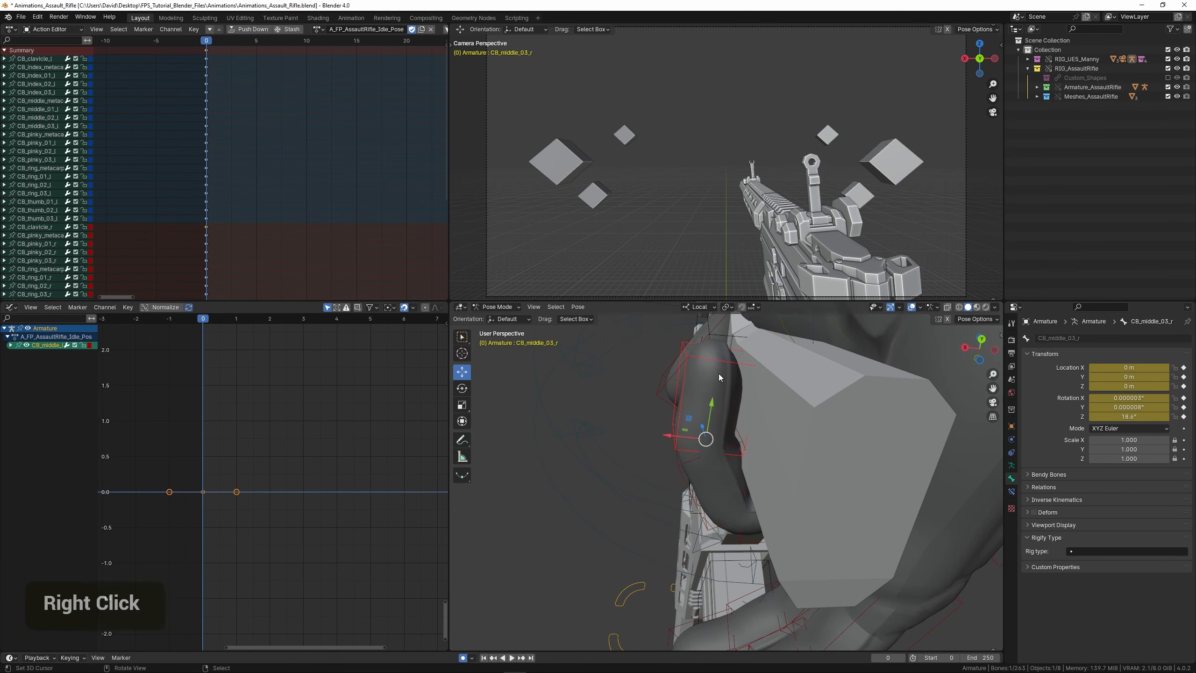
key(r)
key(z)
click(762, 376)
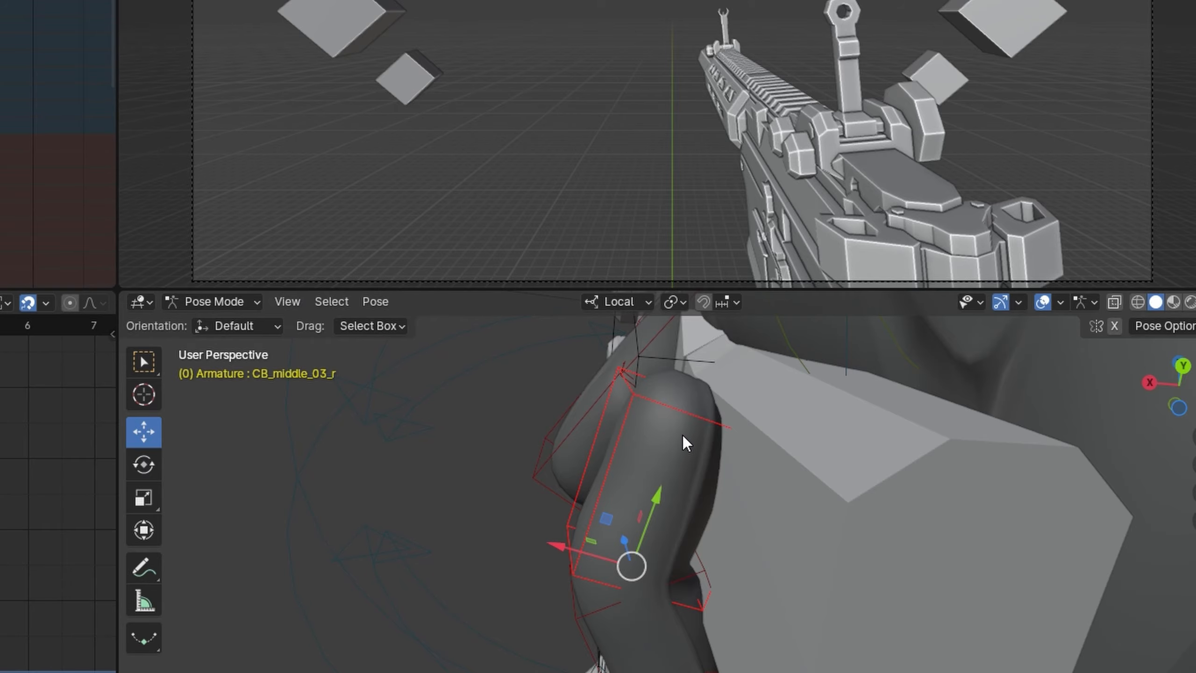
- Try rotating CB_middle_03_r about local Z and local Y, and undo both rotations
middle_drag(682, 436, 692, 508)
key(r)
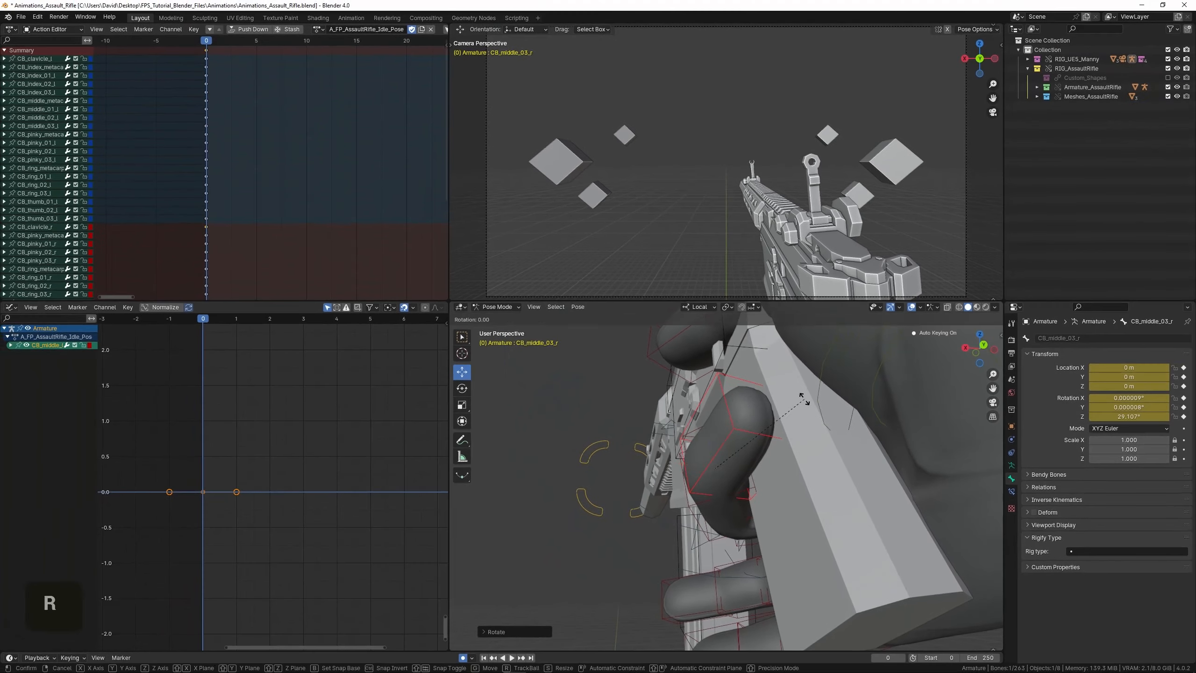
key(z)
click(795, 385)
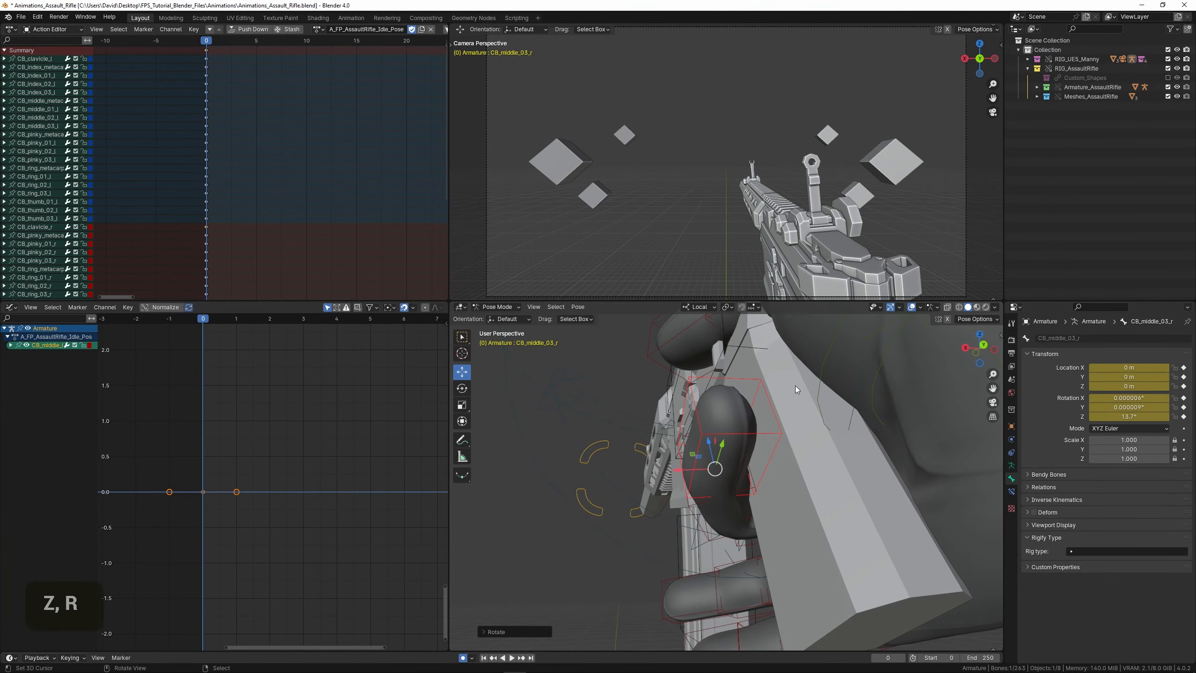
key(r)
key(y)
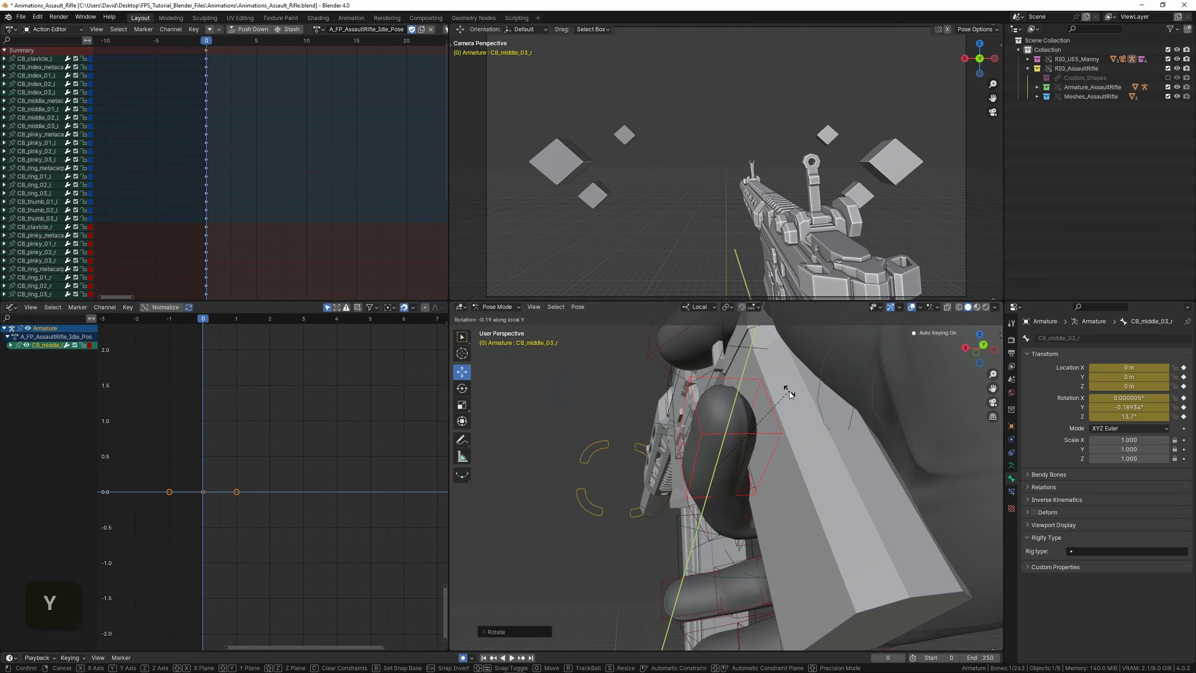
click(789, 390)
key(ctrl+z)
key(ctrl+z)
- Rotate CB_middle_03_r about local Z again to fit the fingertip against the grip
middle_drag(799, 424, 600, 454)
key(r)
key(z)
click(804, 386)
- Select the ring finger base control CB_ring_01_r and bend it about local Z toward the grip
right_click(686, 489)
key(r)
scroll(659, 523, down, 3)
right_click(668, 525)
key(r)
key(z)
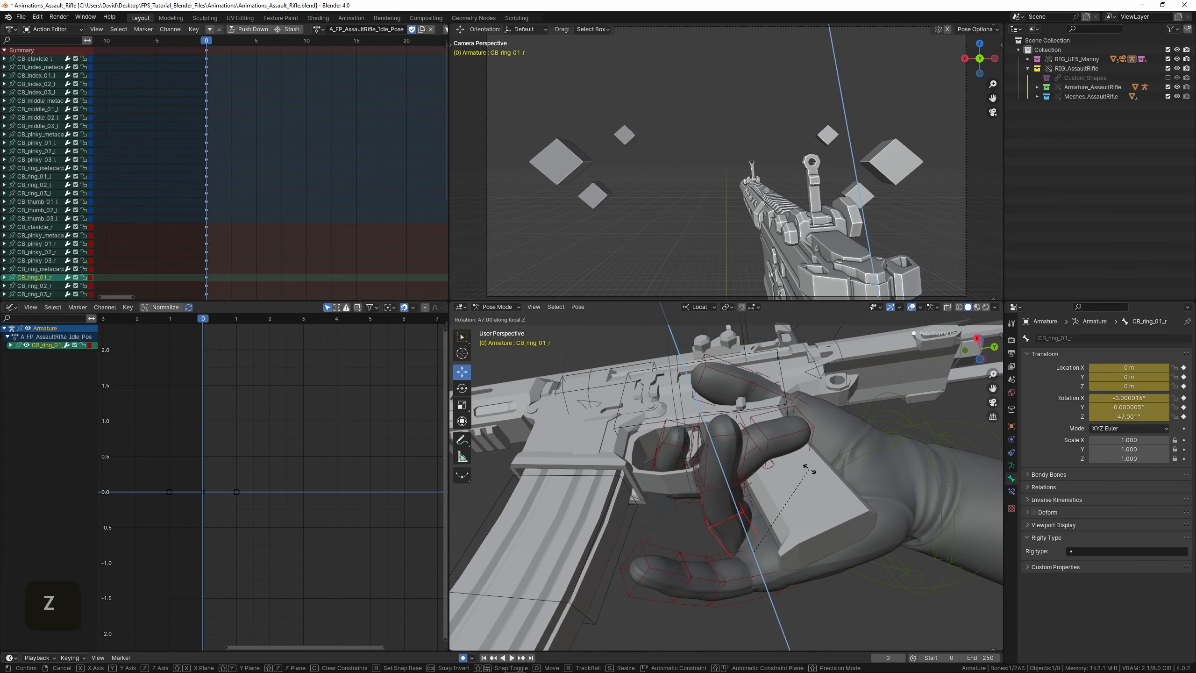
click(818, 476)
- Select CB_ring_02_r and rotate it about local Z to about 50° to curl the ring finger
scroll(818, 476, up, 3)
middle_drag(818, 476, 754, 511)
shift+middle_drag(754, 512, 731, 498)
right_click(714, 509)
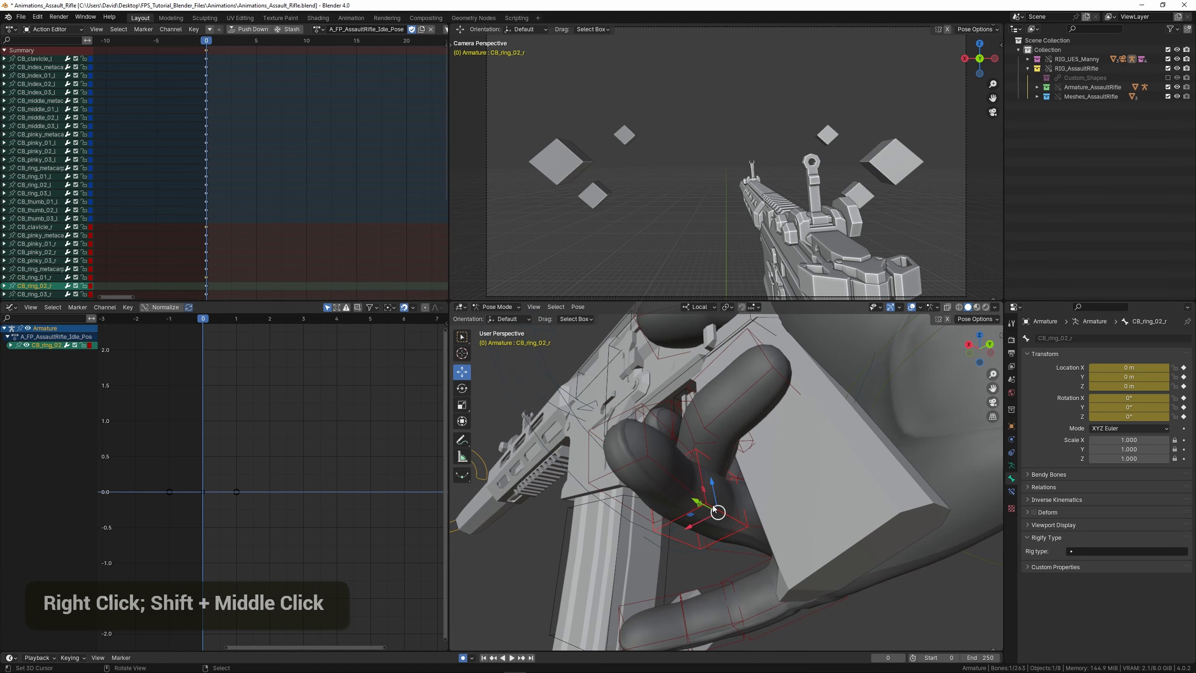
key(r)
key(z)
click(819, 478)
- Select the ring fingertip control CB_ring_03_r and bend it about local Z to about 19°
middle_drag(820, 479, 717, 400)
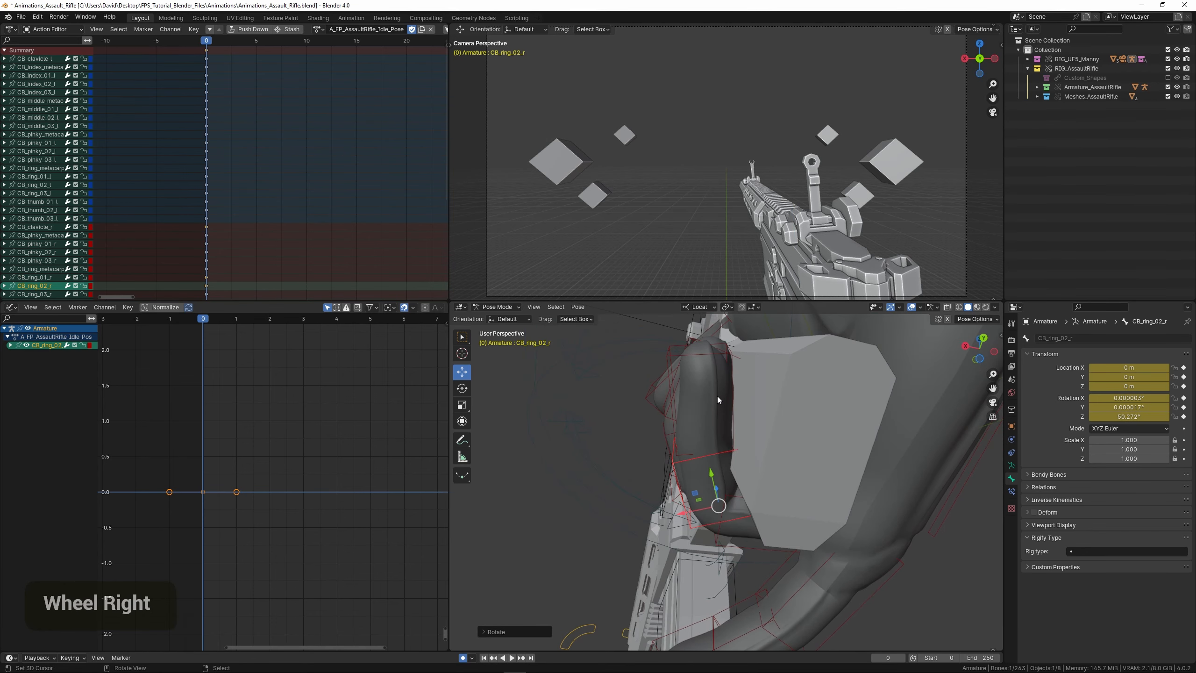
right_click(673, 382)
key(r)
key(z)
click(722, 458)
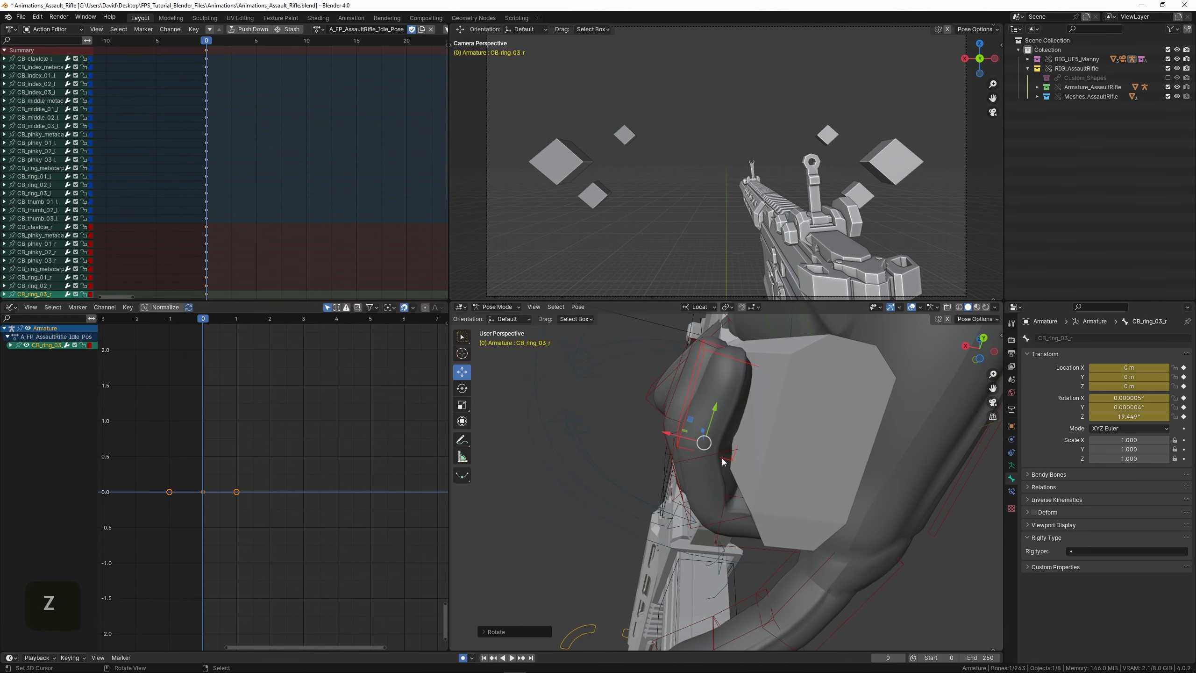
- Reselect CB_ring_02_r and fine-tune its local Z rotation to about 48°
right_click(685, 458)
key(r)
key(z)
click(726, 415)
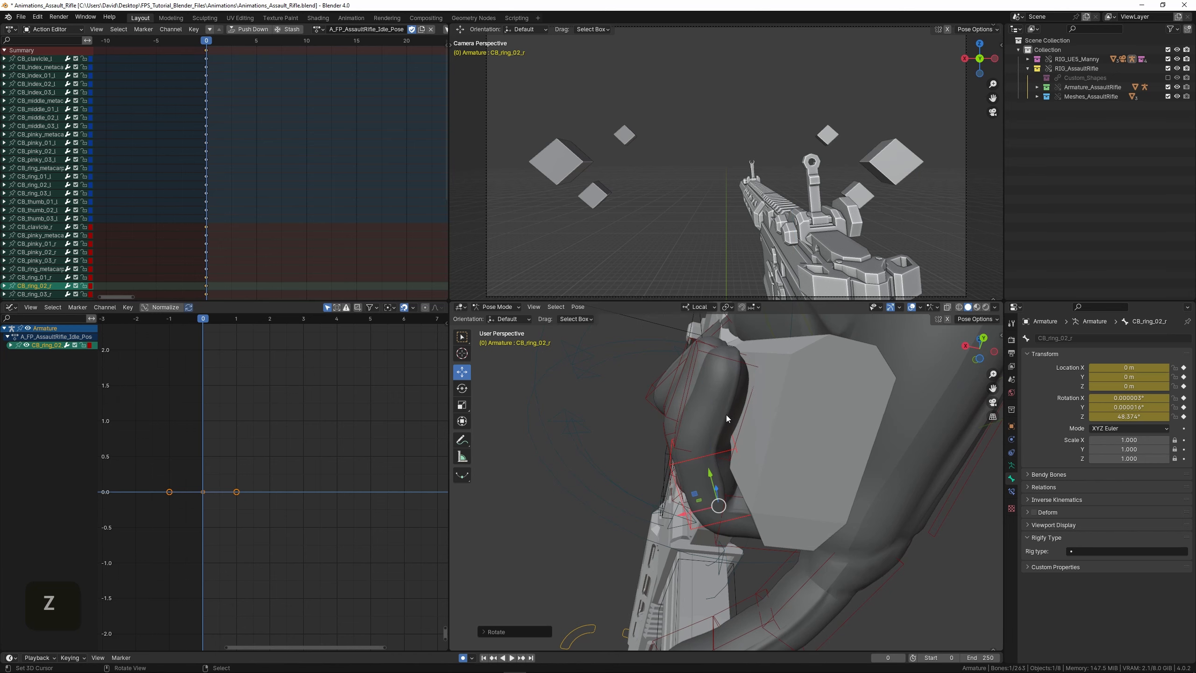
- Try rotating CB_ring_02_r about local Y and undo the rotation
middle_drag(726, 415, 832, 469)
key(r)
key(y)
click(832, 481)
key(ctrl+z)
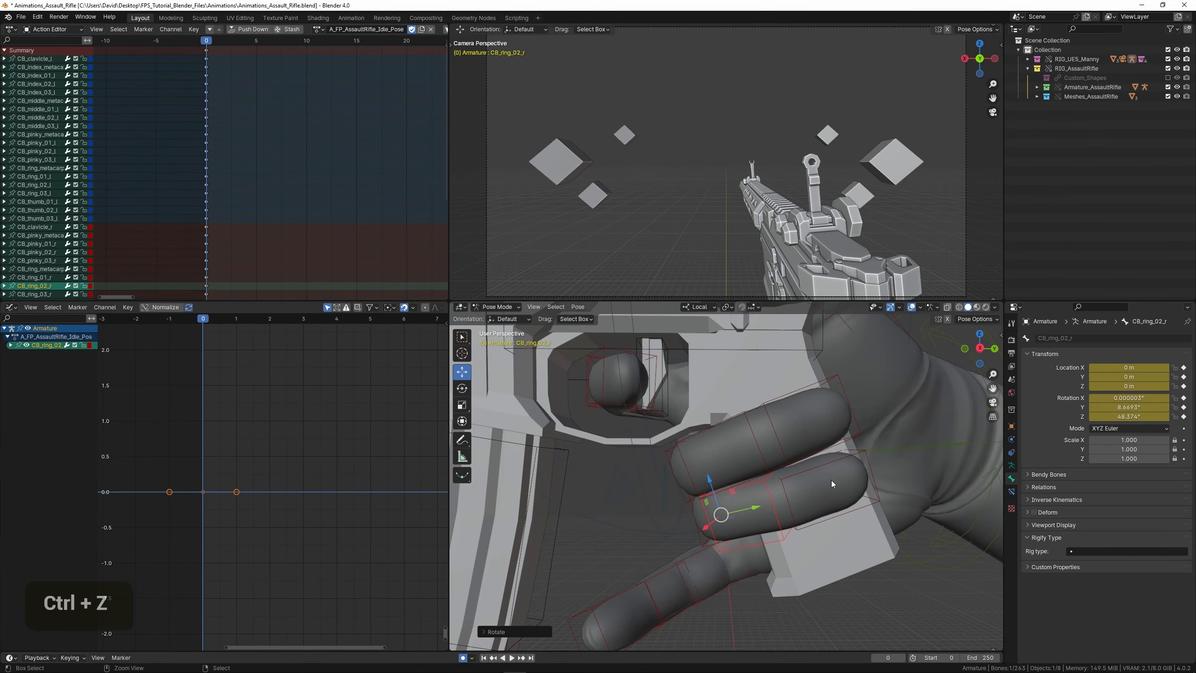
- Rotate CB_ring_02_r about local X by about 5° to bring the ring finger closer to the middle finger
key(r)
key(x)
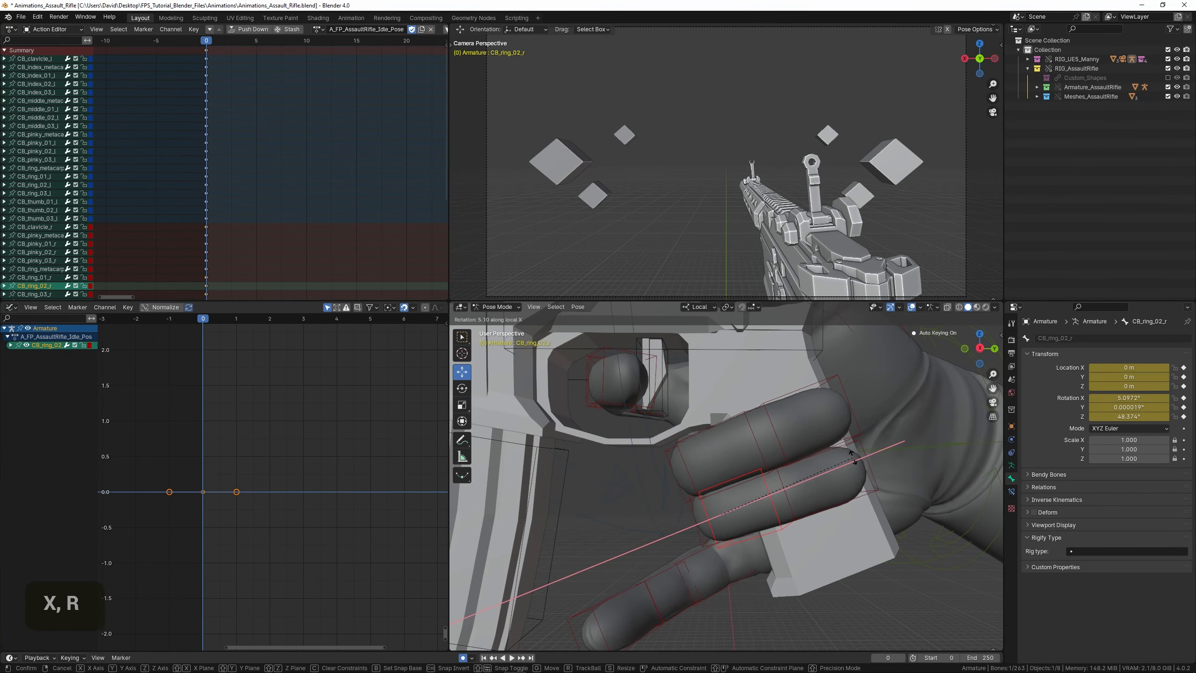
click(853, 456)
- Rotate the base of the ring finger about local Y to align it with the grip
middle_drag(853, 457, 767, 471)
right_click(685, 497)
middle_drag(707, 504, 791, 494)
key(r)
key(y)
click(882, 457)
- Reselect CB_ring_02_r and increase its local Z rotation to about 50°
middle_drag(882, 457, 740, 414)
right_click(763, 430)
right_click(726, 456)
key(r)
key(z)
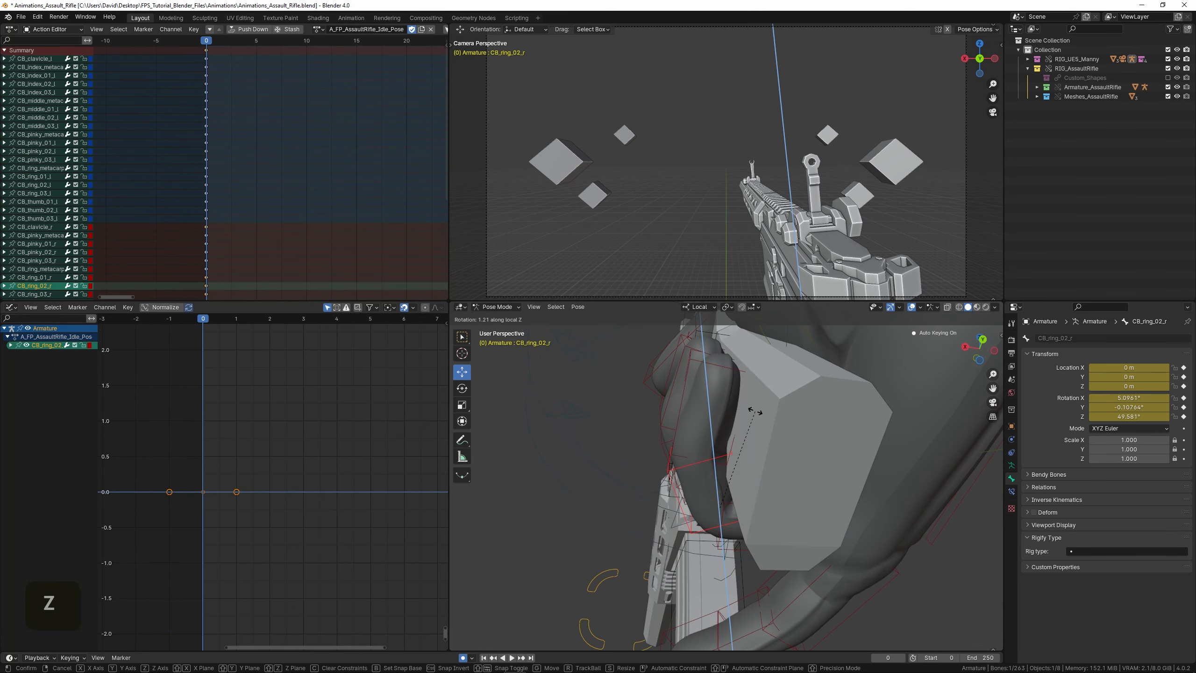
click(755, 409)
- Select CB_ring_03_r and adjust its local Z rotation to about 18° to rest the fingertip on the grip
right_click(730, 370)
right_click(748, 368)
key(r)
key(z)
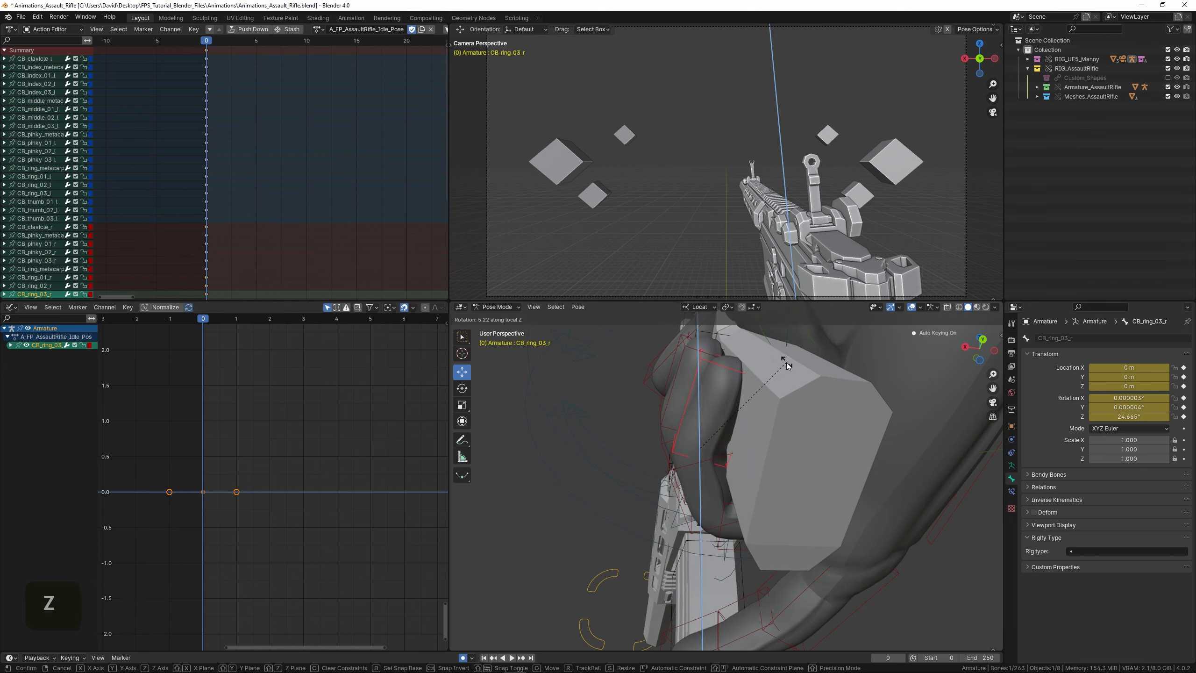
click(787, 363)
middle_drag(787, 362, 785, 437)
key(r)
key(z)
click(762, 379)
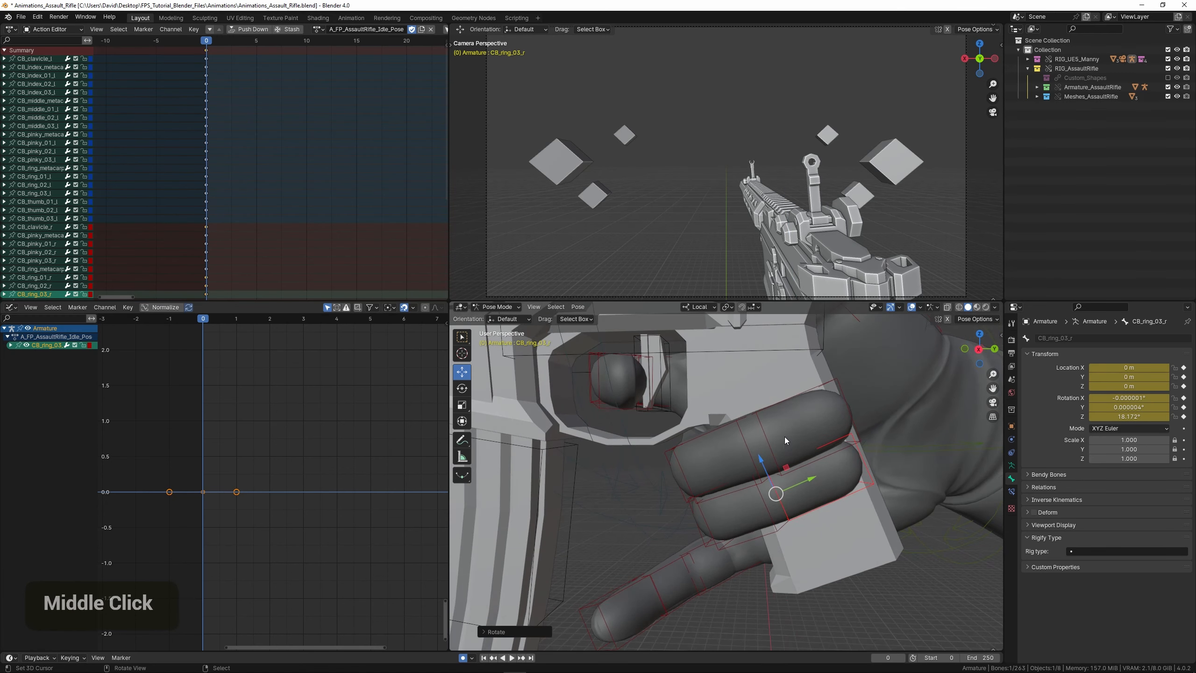
- Select CB_middle_01_r and rotate it about local X to tilt the middle finger along the grip
right_click(644, 455)
middle_drag(645, 454, 656, 458)
right_click(657, 458)
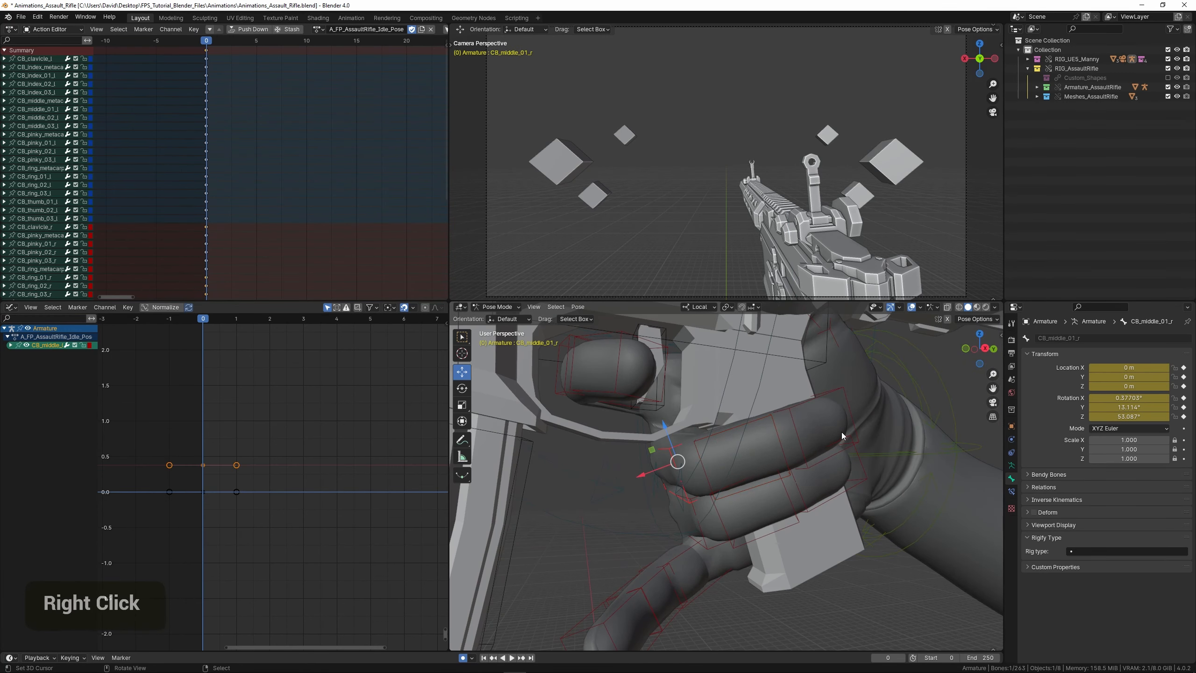
key(r)
key(x)
click(829, 441)
- Adjust the middle finger's bend about local Z to wrap it around the grip
middle_drag(829, 441, 679, 489)
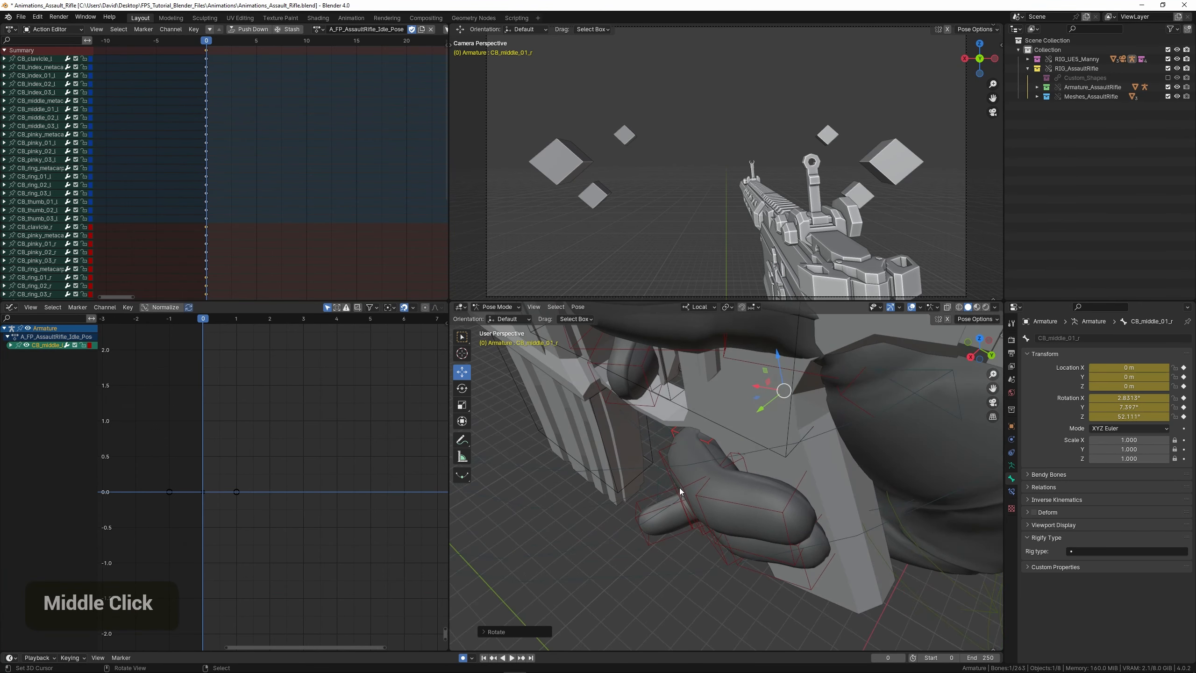
right_click(684, 489)
right_click(698, 486)
key(r)
key(z)
click(779, 475)
- Select CB_ring_01_r and rotate it freely to adjust the ring finger beneath the middle finger
middle_drag(779, 475, 725, 446)
right_click(725, 445)
middle_drag(794, 428, 759, 475)
scroll(810, 443, down, 2)
shift+middle_drag(759, 476, 726, 492)
right_click(684, 518)
right_click(680, 521)
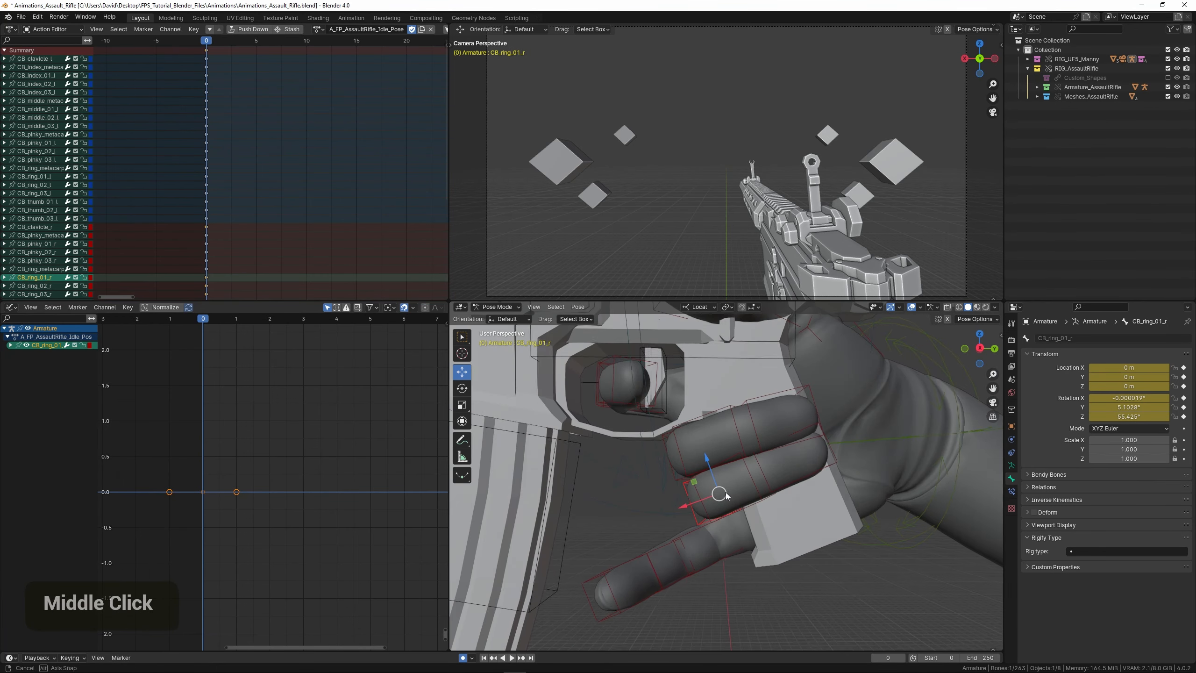
scroll(874, 467, up, 2)
middle_drag(875, 467, 837, 432)
key(r)
click(852, 467)
- Refine the curled fingers against the grip with a free rotation and a rotation about local Z
scroll(845, 468, down, 2)
scroll(686, 464, down, 3)
right_click(645, 436)
key(r)
click(863, 423)
right_click(779, 402)
middle_drag(779, 401, 787, 436)
key(r)
key(z)
click(848, 440)
- Select CB_middle_03_r and refine the fingertip's bend against the grip with two local Z rotations
right_click(783, 451)
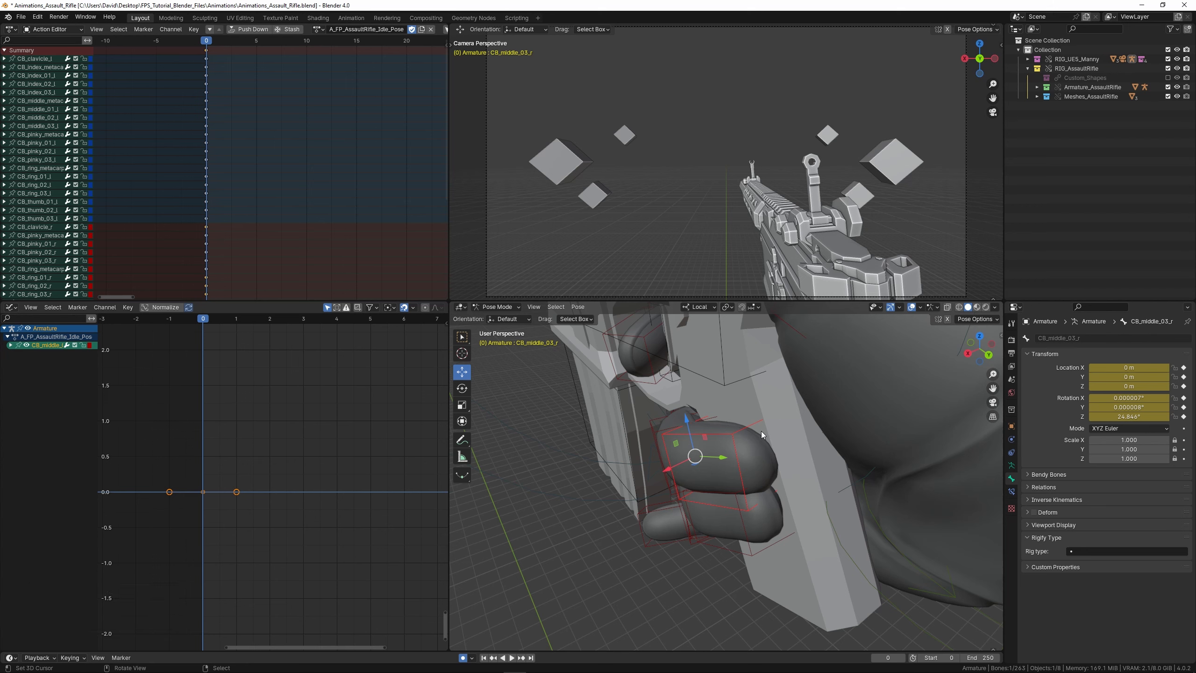
middle_drag(761, 431, 772, 455)
key(r)
key(z)
click(795, 471)
scroll(757, 417, up, 2)
key(r)
key(z)
click(786, 406)
- Select the pinky base control CB_pinky_01_r and bend it about local Z to about 50°
shift+middle_drag(765, 462, 783, 412)
scroll(740, 424, down, 1)
click(734, 496)
key(r)
key(z)
click(840, 463)
shift+middle_drag(840, 464, 811, 438)
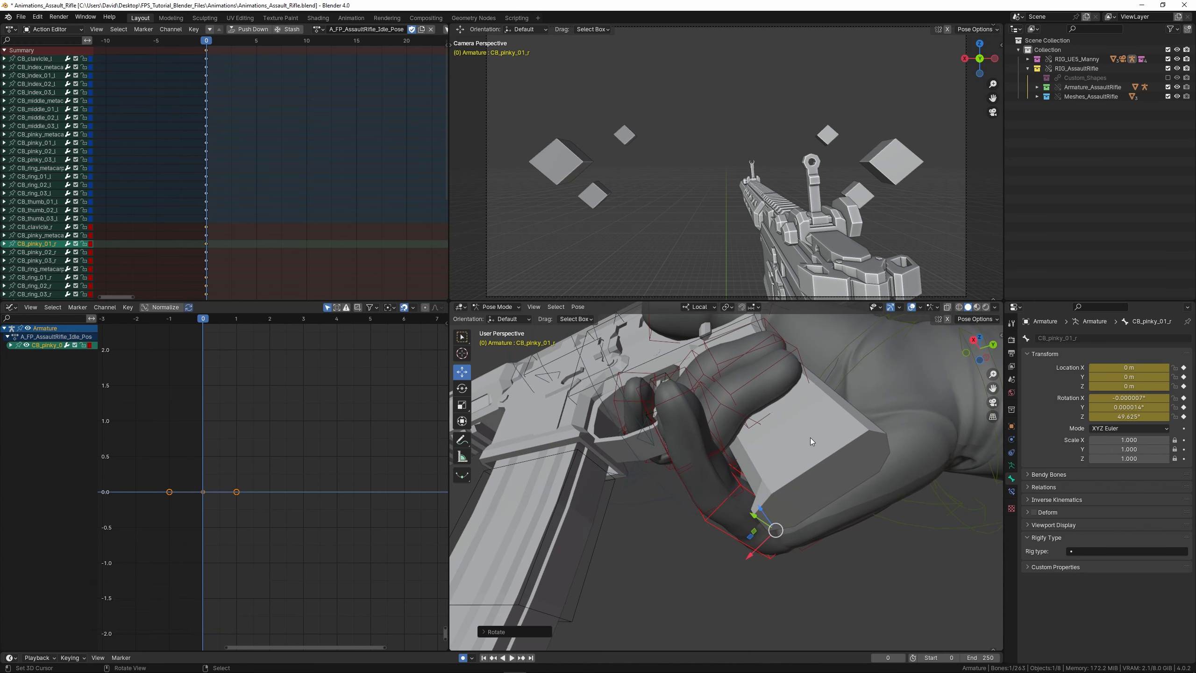
- Bend CB_pinky_01_r about local Z to about 54.6° and CB_pinky_02_r to about 42°
key(r)
key(z)
click(794, 418)
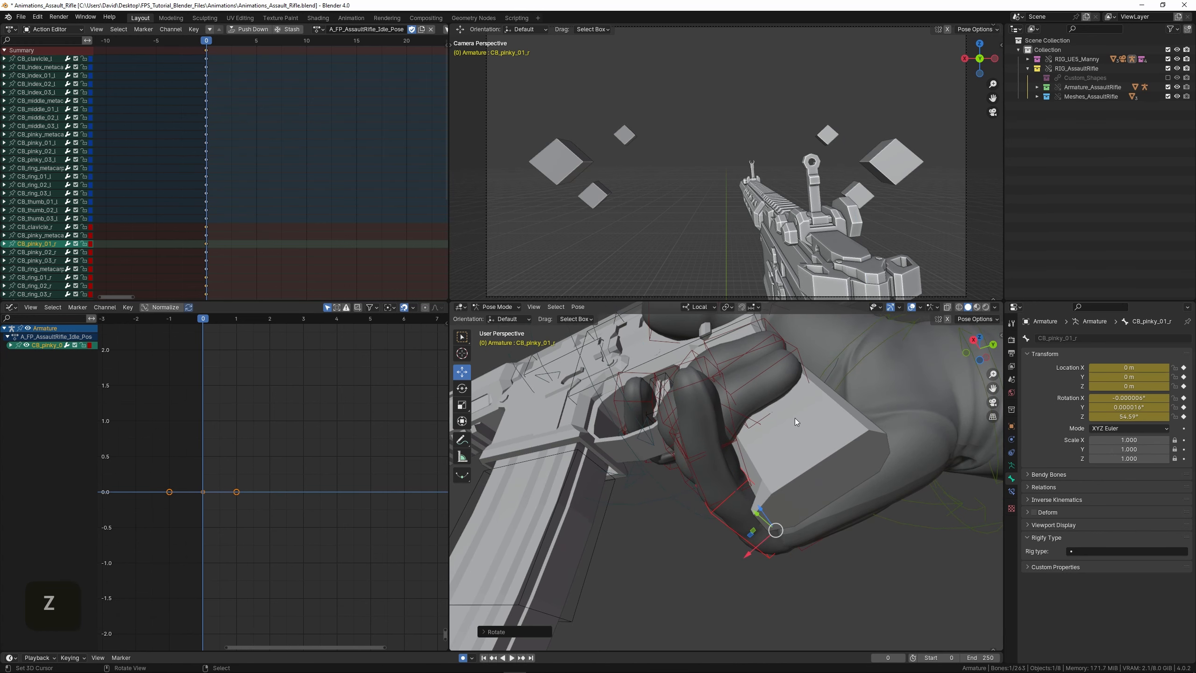
right_click(744, 452)
key(r)
key(z)
click(826, 451)
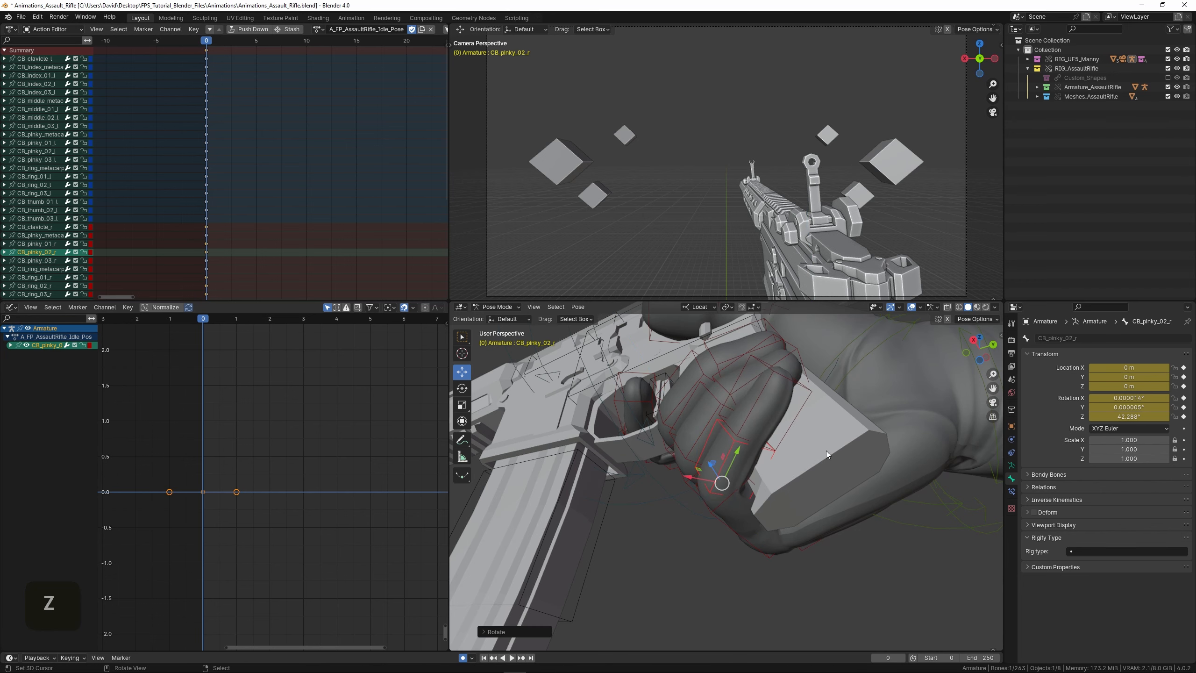
- Select CB_pinky_03_r and curl the pinky's tip toward the grip about local Z
middle_drag(827, 450, 777, 435)
right_click(750, 395)
right_click(753, 389)
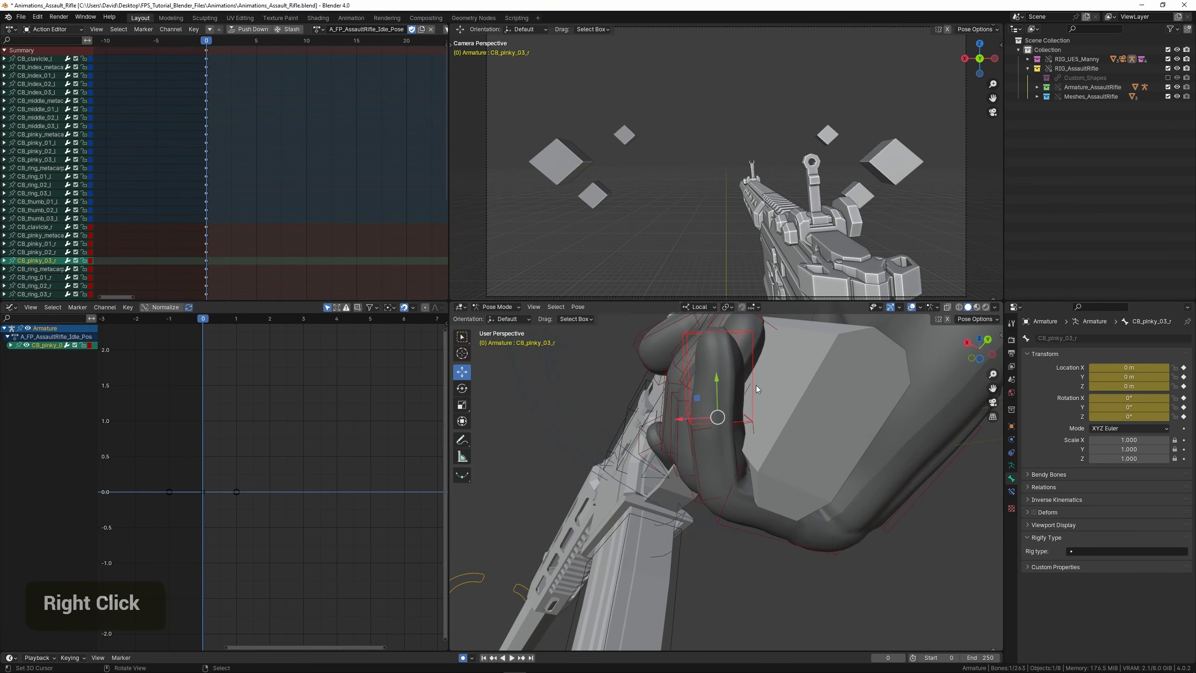
key(r)
key(z)
click(821, 408)
- Refine the pinky's curl with local Z rotations of CB_pinky_02_r and CB_pinky_03_r, the tip at about 27°
shift+middle_drag(809, 398, 794, 415)
middle_drag(794, 415, 746, 393)
scroll(744, 396, up, 2)
key(z)
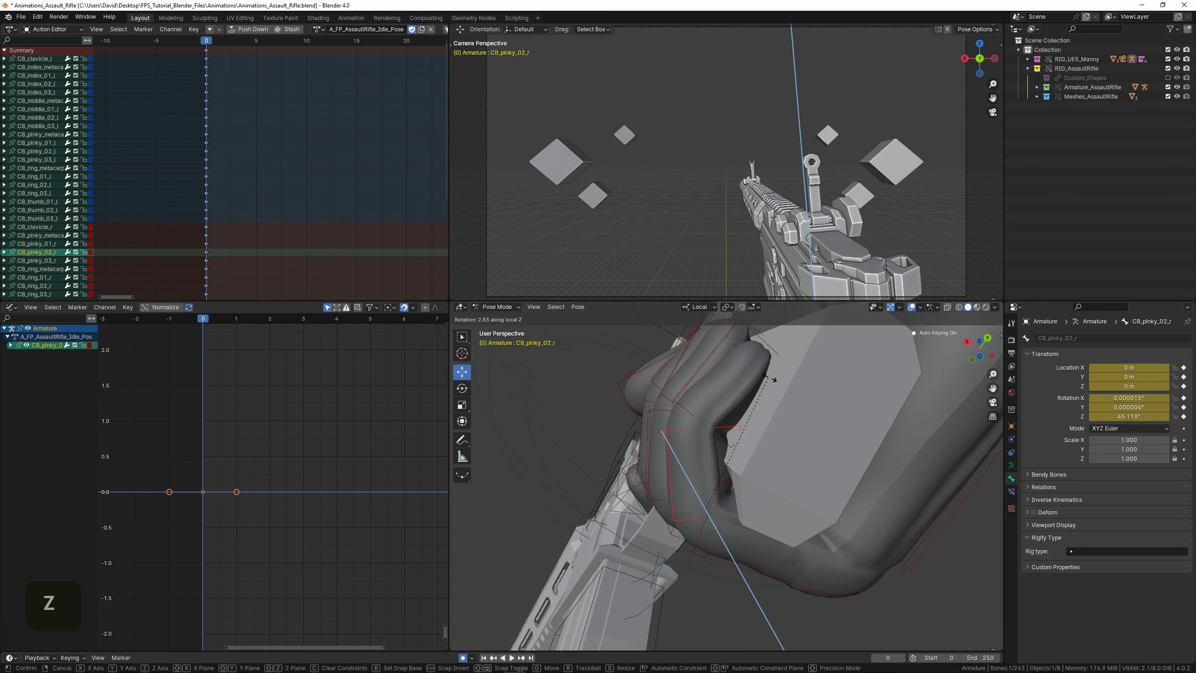
right_click(807, 384)
key(r)
key(z)
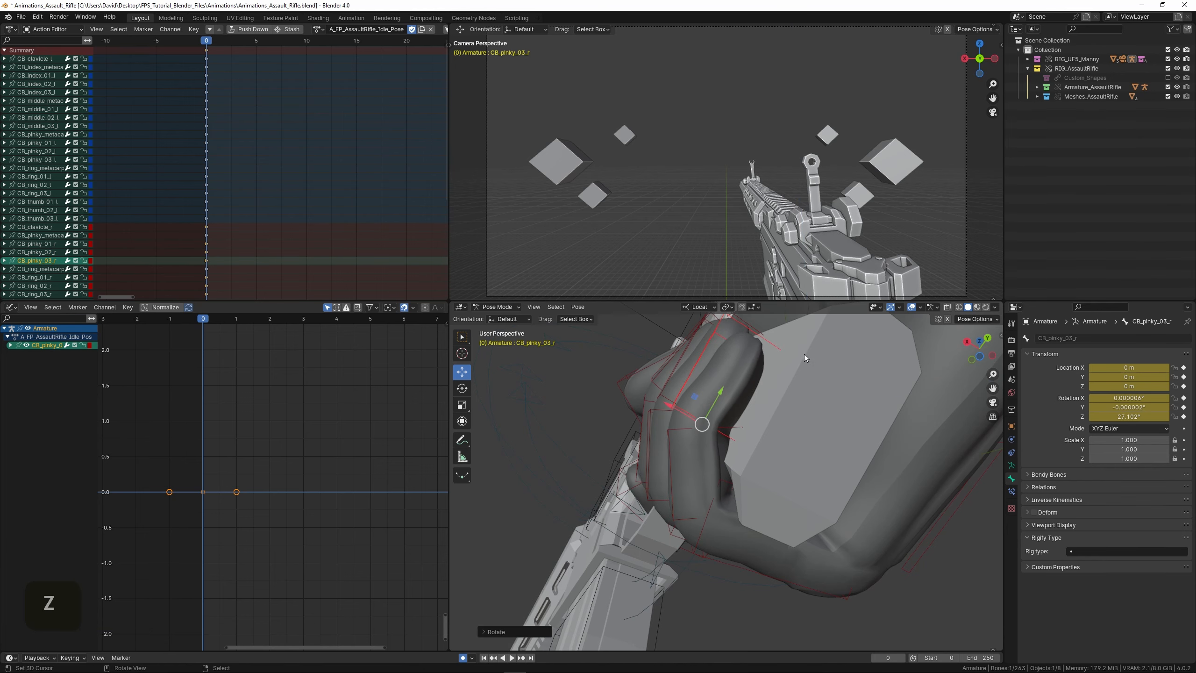
click(804, 353)
- Adjust CB_pinky_01_r to about -4.4° X, 11.3° Y and 53.6° Z so it sits below the ring finger, and save
middle_drag(804, 353, 749, 477)
scroll(796, 438, down, 2)
right_click(710, 473)
scroll(773, 461, up, 2)
key(r)
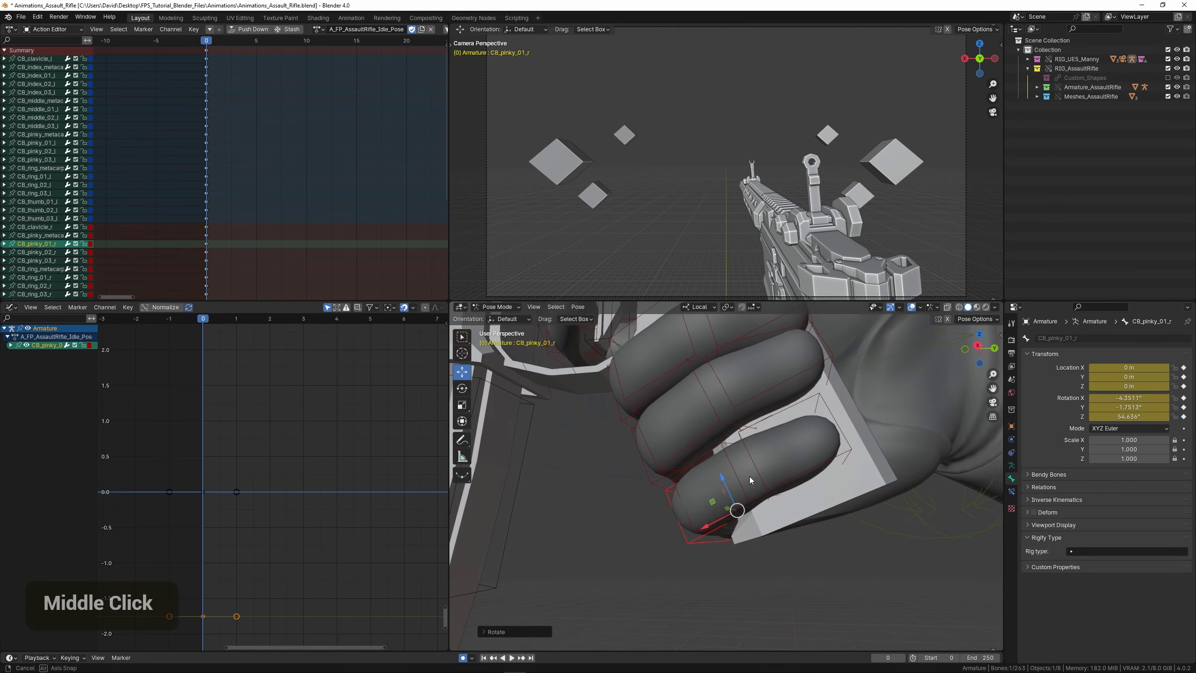
key(y)
middle_drag(843, 443, 790, 491)
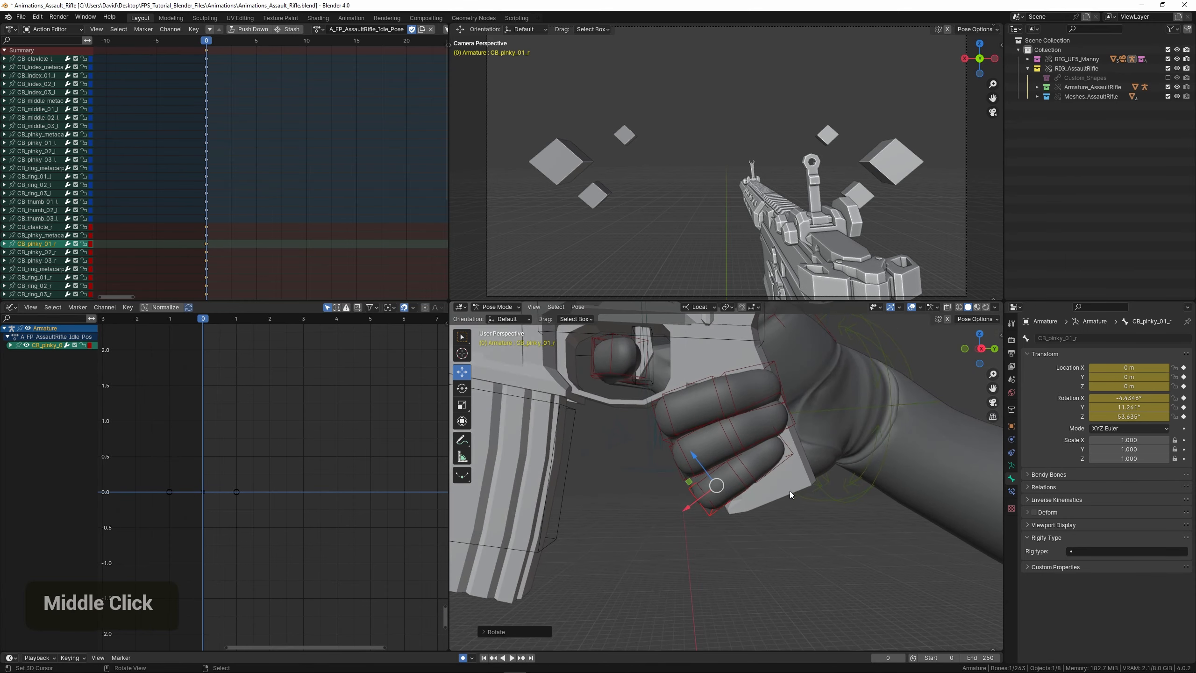
shift+scroll(719, 558, down, 2)
middle_drag(720, 558, 734, 426)
key(ctrl+s)
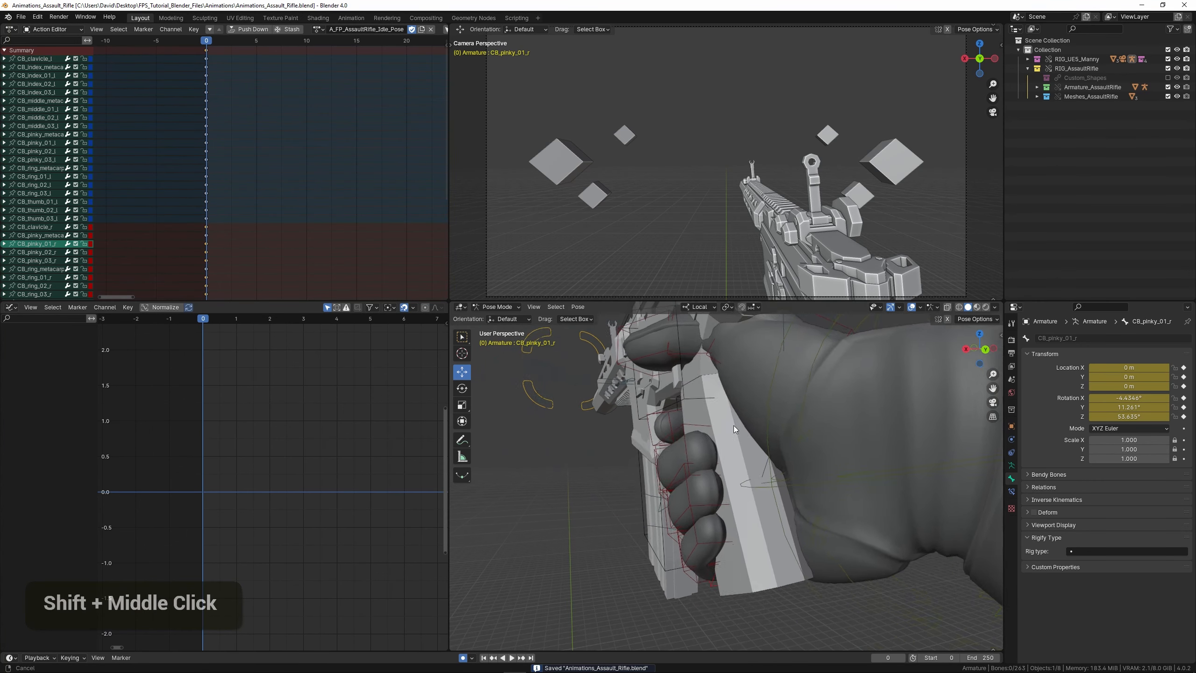
- Select CB_pinky_03_r and bend the fingertip about local Z to about 33.6°
scroll(733, 426, up, 3)
click(724, 491)
middle_drag(724, 491, 796, 452)
key(r)
key(z)
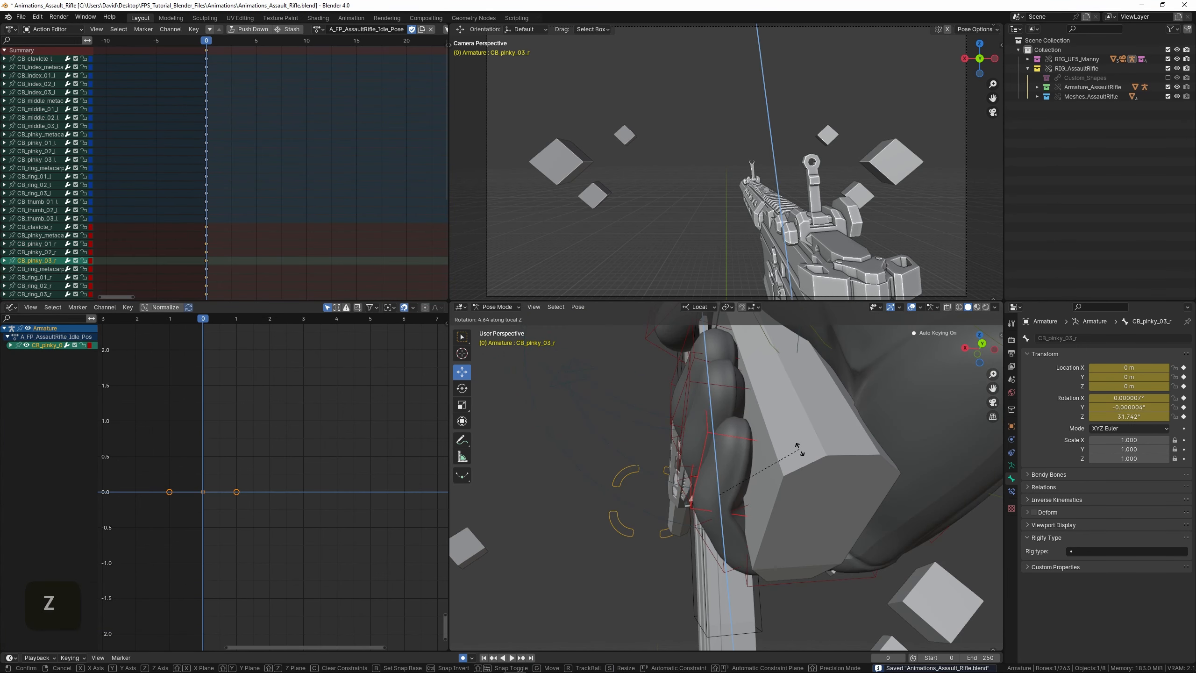
click(767, 469)
scroll(770, 576, down, 2)
click(770, 575)
- Select the right pinky's metacarpal control, rotate it freely to adjust the knuckle, and save the file
middle_drag(770, 575, 654, 519)
scroll(705, 496, down, 2)
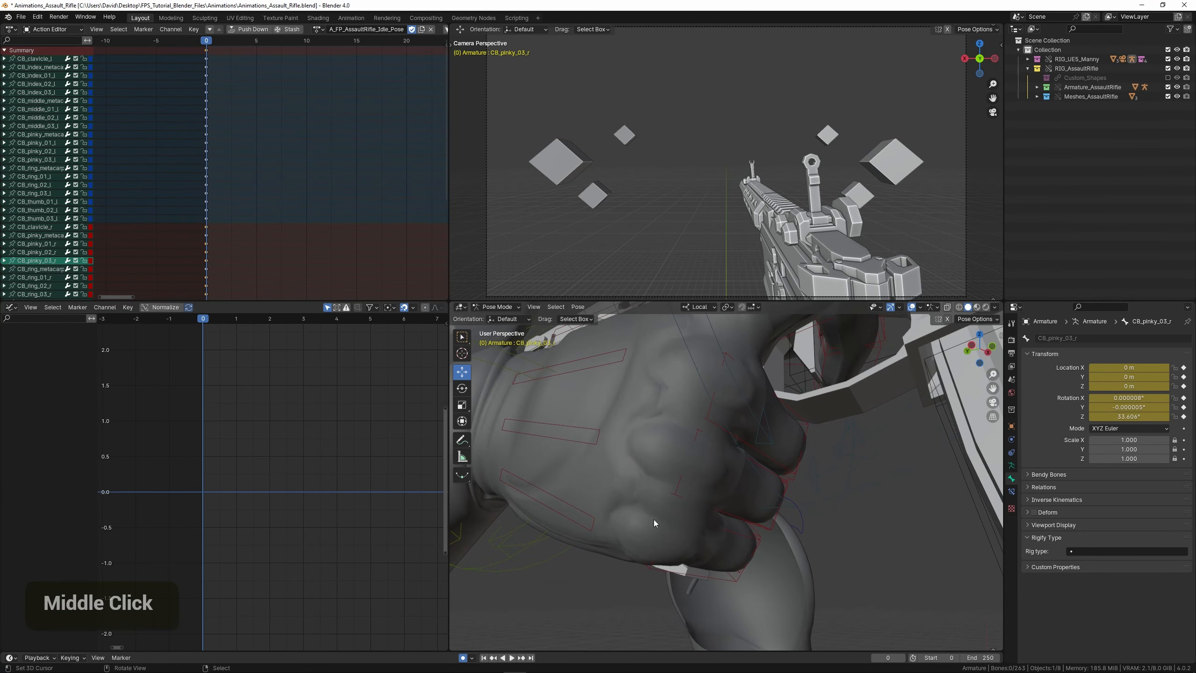
right_click(589, 509)
key(r)
click(792, 499)
middle_drag(793, 499, 734, 509)
key(ctrl+s)
- Select CB_thumb_01_r and swing the right thumb toward the grip with free rotations
middle_drag(818, 450, 691, 462)
right_click(797, 440)
key(r)
click(817, 391)
key(r)
key(r)
click(718, 495)
click(719, 498)
click(761, 441)
- Refine CB_thumb_01_r beside the grip with a further rotation and a twist about local Y
middle_drag(761, 440, 755, 470)
right_click(755, 471)
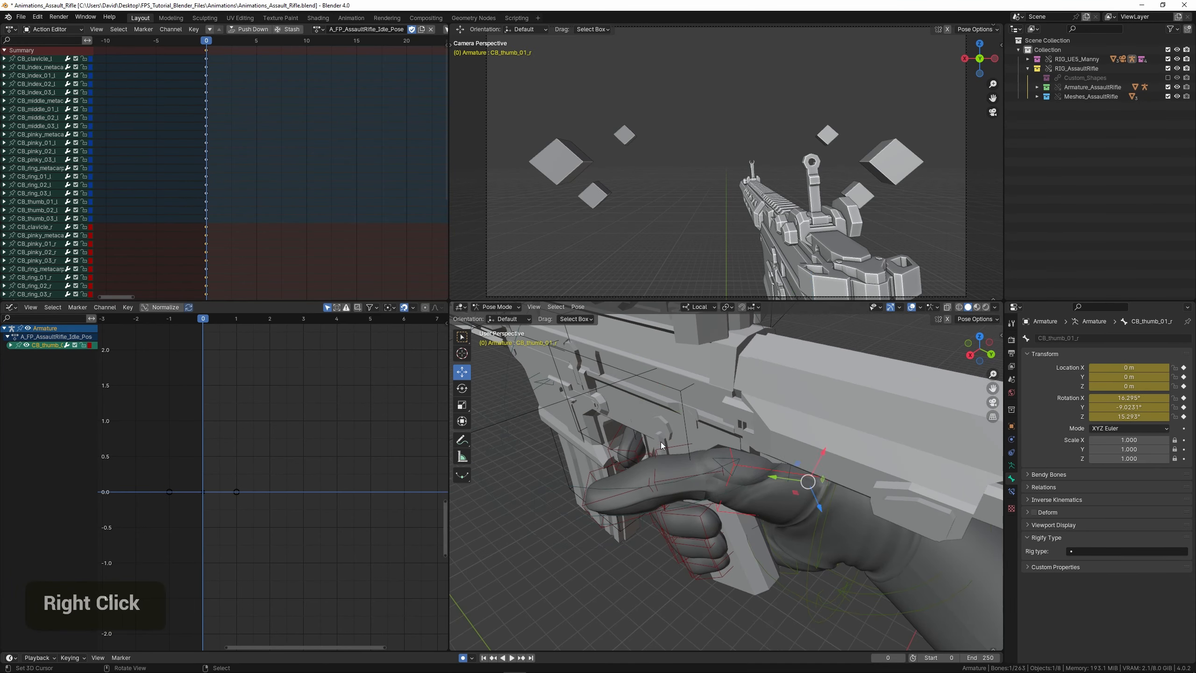
middle_drag(661, 442, 864, 437)
key(r)
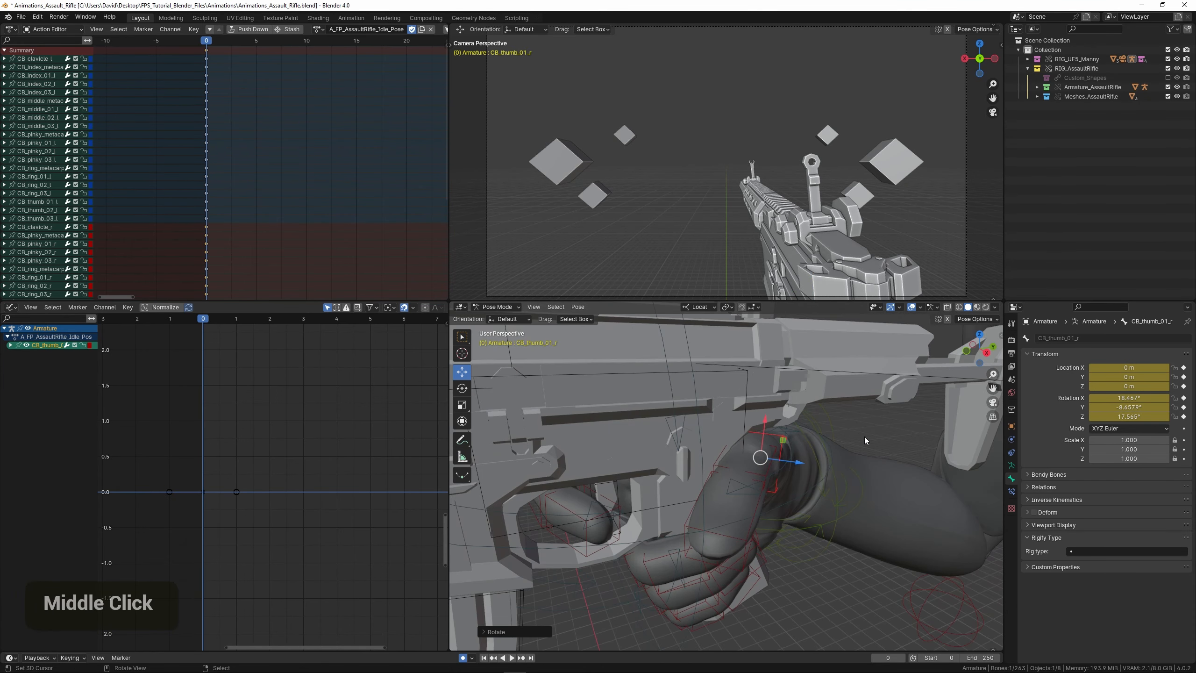
key(y)
click(772, 475)
- Curl the right thumb's middle and tip controls around the grip with local Z rotations
middle_drag(772, 474, 687, 467)
right_click(720, 456)
key(r)
key(z)
click(651, 484)
right_click(643, 488)
key(r)
key(z)
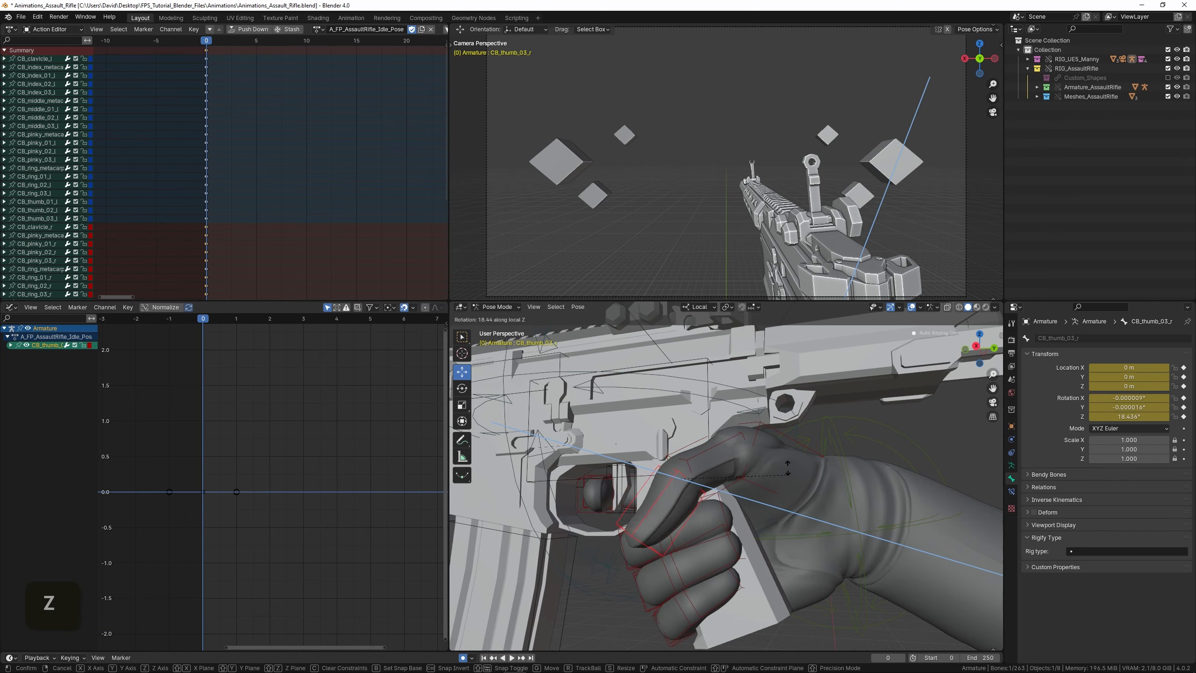
click(671, 521)
- Adjust the right thumb's orientation against the grip with free rotations and a twist about local Y
middle_drag(671, 521, 630, 486)
key(r)
click(841, 491)
right_click(751, 473)
key(r)
click(648, 509)
key(r)
key(x)
key(y)
click(687, 544)
key(r)
click(673, 511)
- Select CB_thumb_03_r and readjust the thumb tip's bend about local Z
right_click(667, 472)
key(r)
key(z)
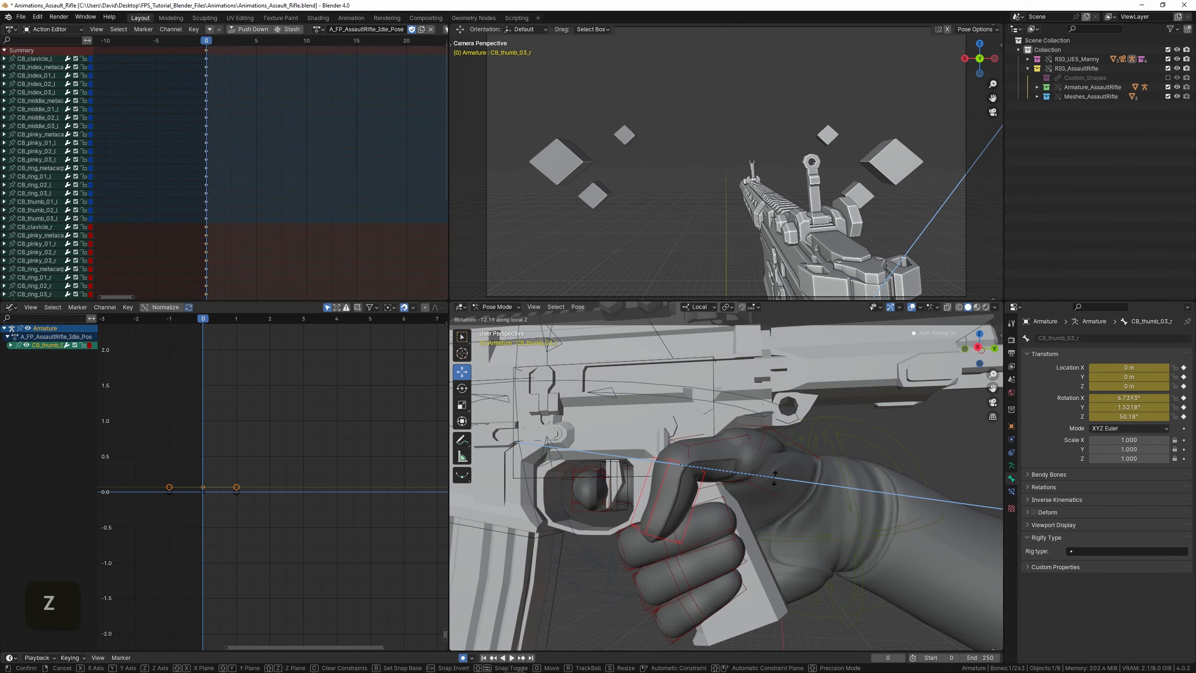
click(768, 493)
- Select CB_middle_03_r to adjust the middle fingertip beneath the thumb, and save the file
middle_drag(768, 493, 794, 561)
middle_drag(746, 596, 759, 437)
right_click(771, 436)
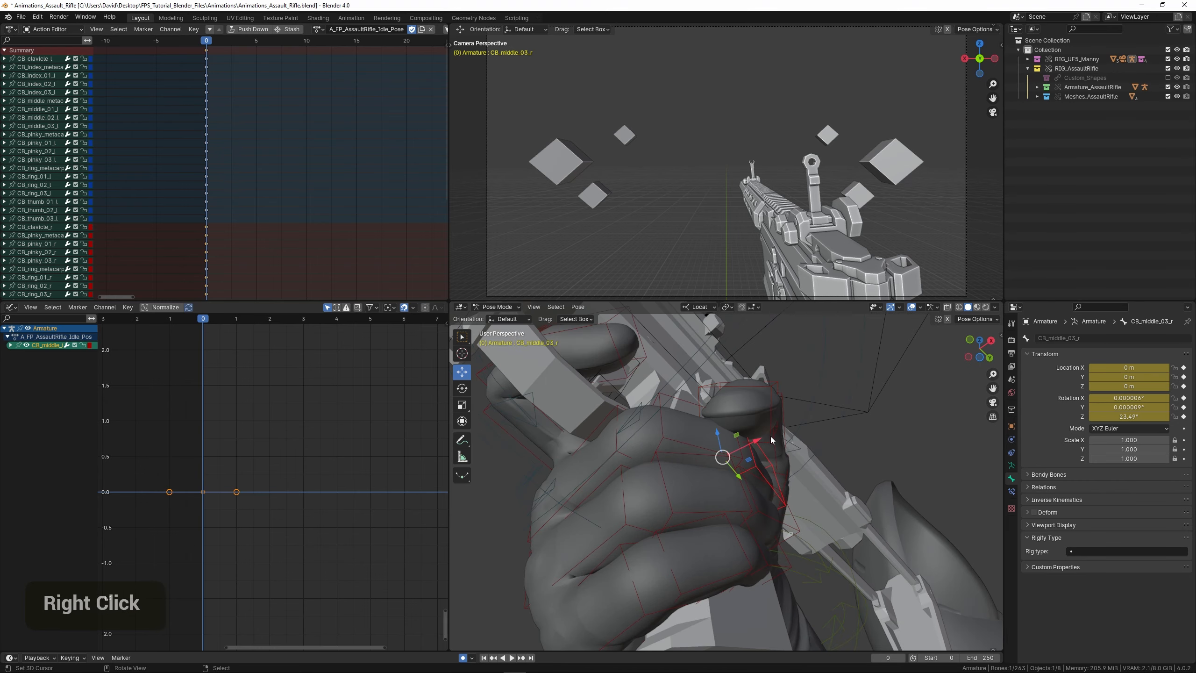
click(853, 430)
right_click(878, 436)
key(ctrl+s)
- Select CB_thumb_02_r and rotate it slightly about local X to align the thumb with the rifle
scroll(833, 442, down, 4)
middle_drag(832, 441, 765, 508)
scroll(707, 510, up, 5)
right_click(730, 465)
key(r)
key(x)
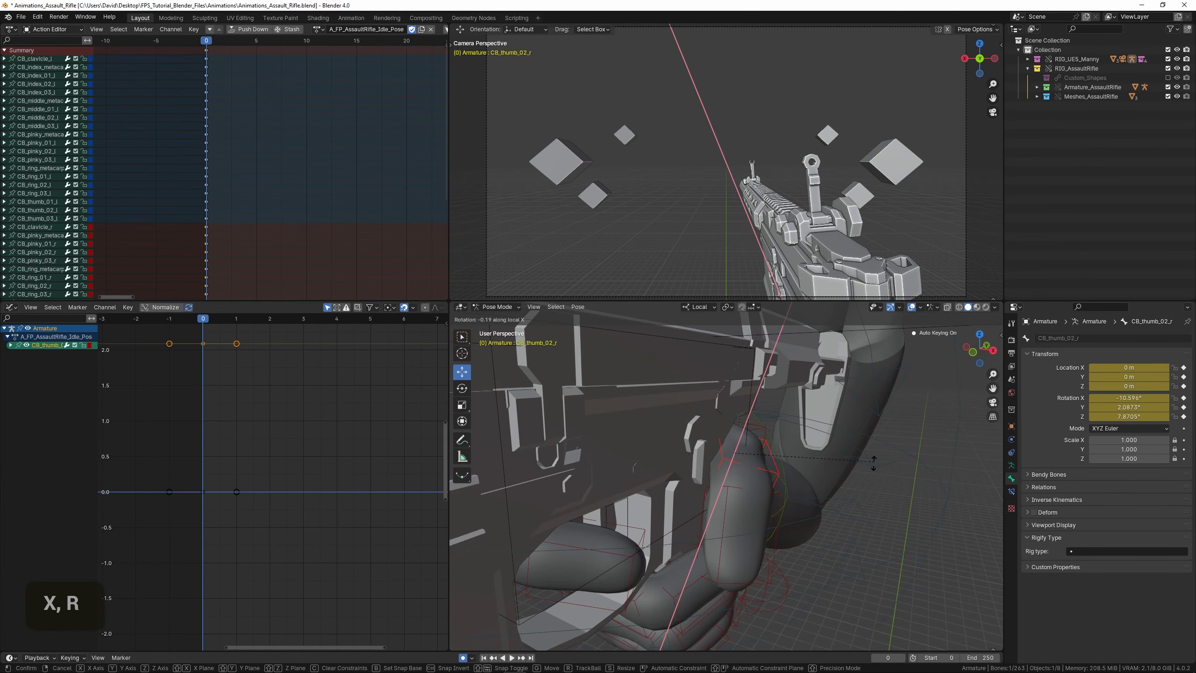
click(780, 502)
- Refine CB_thumb_03_r with rotations about local Y and Z, and save the file with nothing selected
key(r)
key(y)
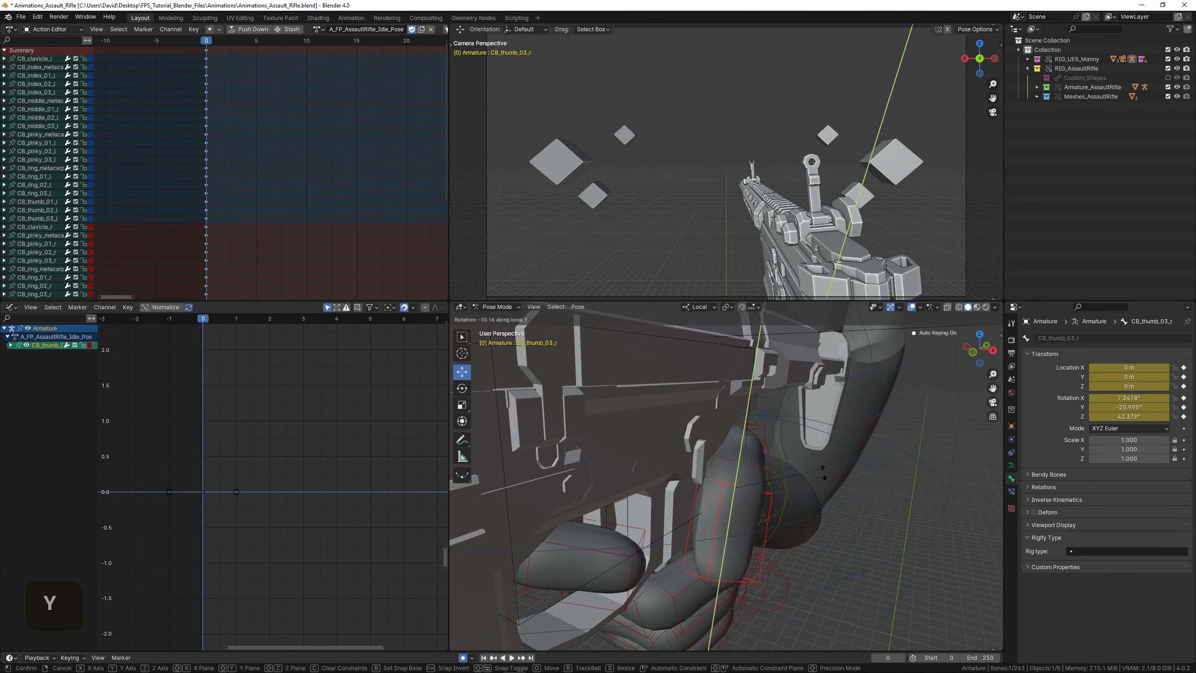
click(795, 453)
key(y)
click(820, 464)
key(r)
key(z)
click(820, 475)
key(alt+a)
key(ctrl+s)
- Save the file, select CB_clavicle_r, and move it to reposition the right shoulder behind the rifle
middle_drag(829, 471, 659, 480)
shift+middle_drag(697, 471, 800, 498)
key(ctrl+s)
scroll(699, 469, down, 1)
scroll(651, 512, up, 2)
click(682, 368)
key(g)
click(697, 425)
middle_drag(697, 491, 705, 459)
scroll(704, 460, down, 1)
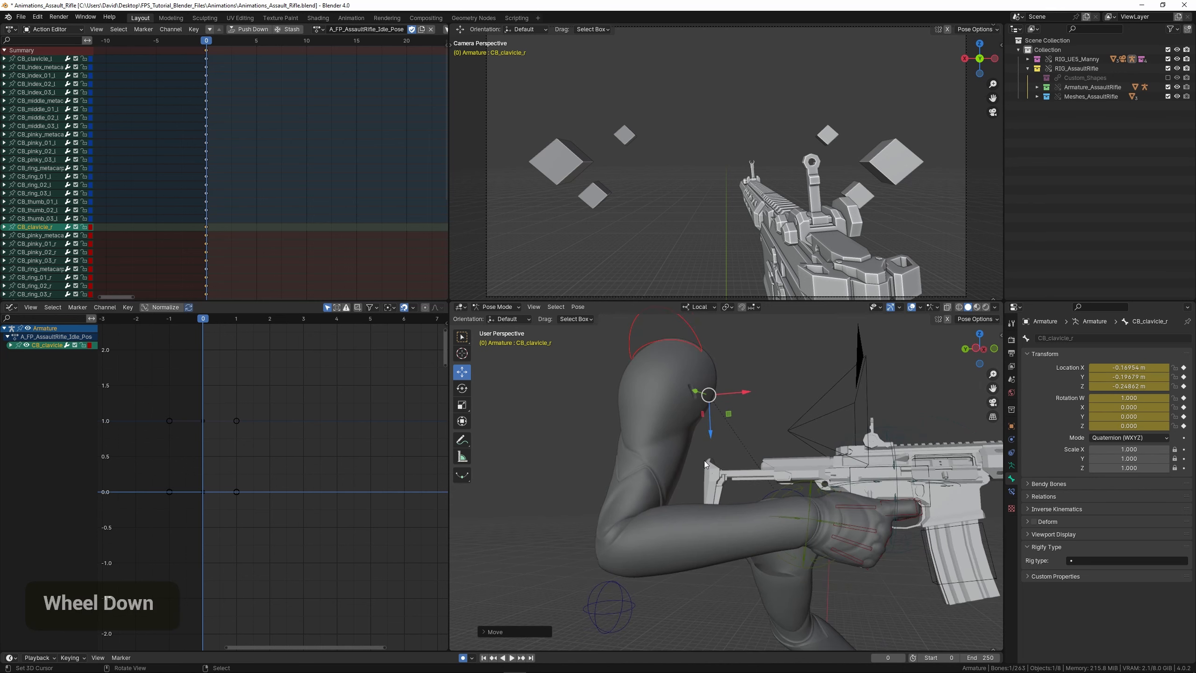
- Undo the trial move of CB_clavicle_r, then reposition the right shoulder and shift it along global X
key(g)
key(ctrl+z)
middle_drag(789, 492, 693, 523)
key(g)
click(798, 535)
key(g)
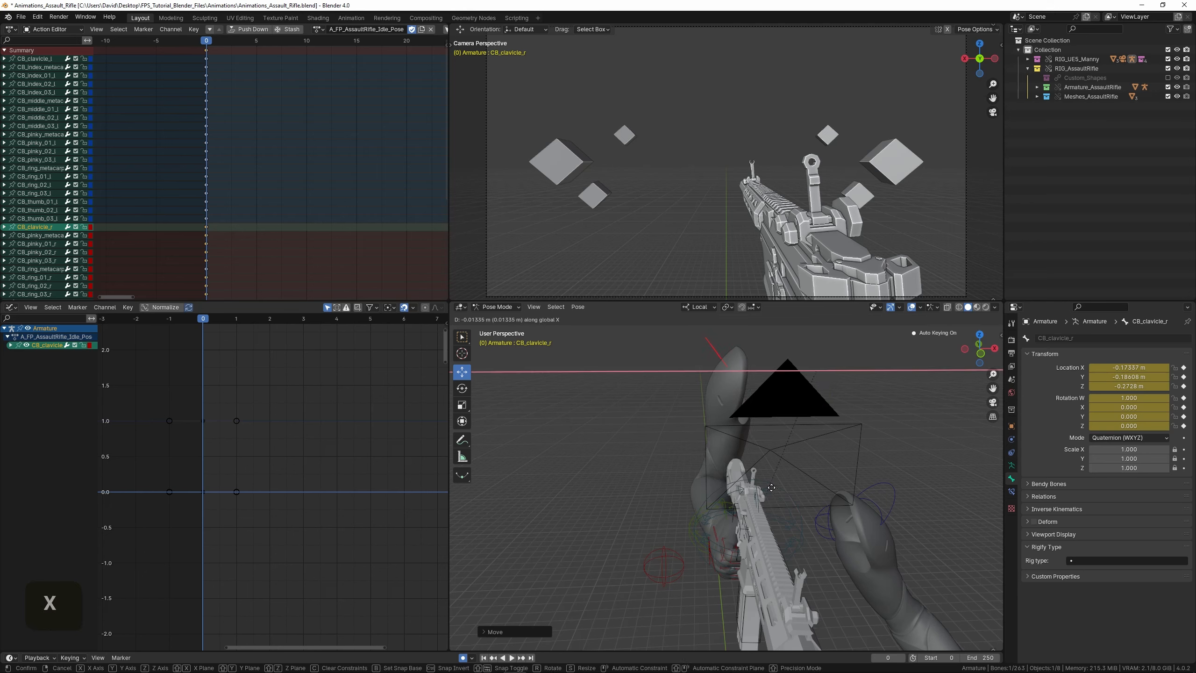
- Select CB_pole_elbow_r, move it to adjust the right elbow's direction, and save the file
right_click(650, 566)
middle_drag(650, 567, 678, 488)
key(g)
key(ctrl+s)
scroll(751, 542, down, 2)
scroll(678, 488, up, 1)
shift+scroll(678, 488, up, 1)
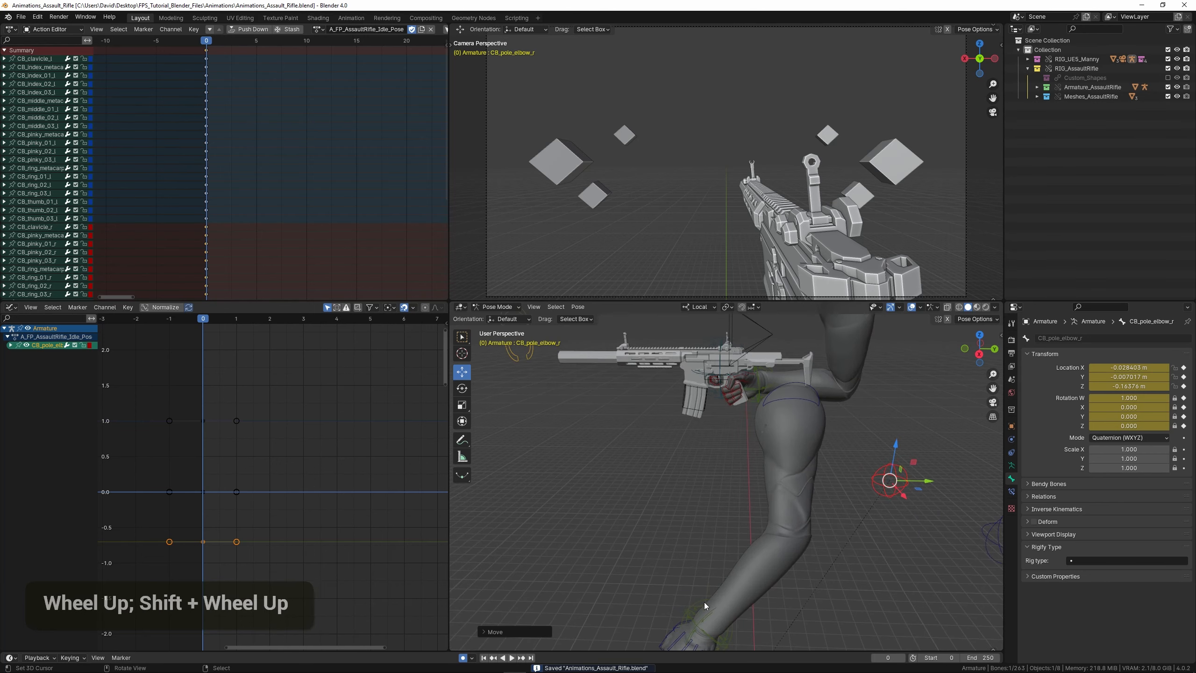
- Select CB_ik_hand_l, raise the left hand toward the rifle, and rotate it freely
right_click(693, 593)
middle_drag(693, 594, 768, 582)
key(KP_Decimal)
key(g)
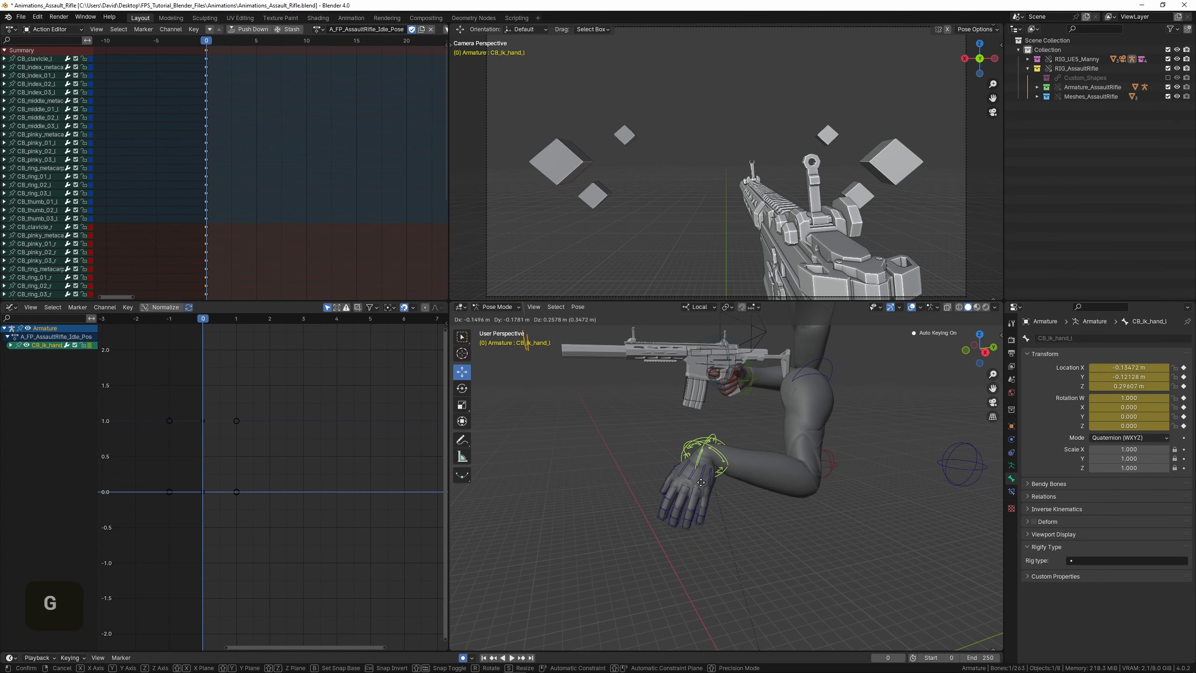
click(761, 505)
key(r)
click(724, 490)
- Move CB_ik_hand_l in several steps to bring the left hand beside the rifle's handguard
shift+middle_drag(725, 475, 737, 528)
scroll(766, 528, up, 2)
middle_drag(730, 523, 796, 532)
key(g)
click(640, 457)
shift+middle_drag(678, 464, 780, 513)
scroll(706, 517, up, 2)
key(g)
click(719, 485)
key(g)
click(745, 488)
- Save the file and examine the left arm's pose beside the rifle
right_click(856, 451)
middle_drag(856, 450, 735, 462)
shift+middle_drag(735, 462, 861, 484)
scroll(764, 481, up, 2)
key(ctrl+s)
right_click(749, 492)
scroll(744, 516, down, 2)
scroll(737, 513, up, 2)
scroll(759, 502, up, 1)
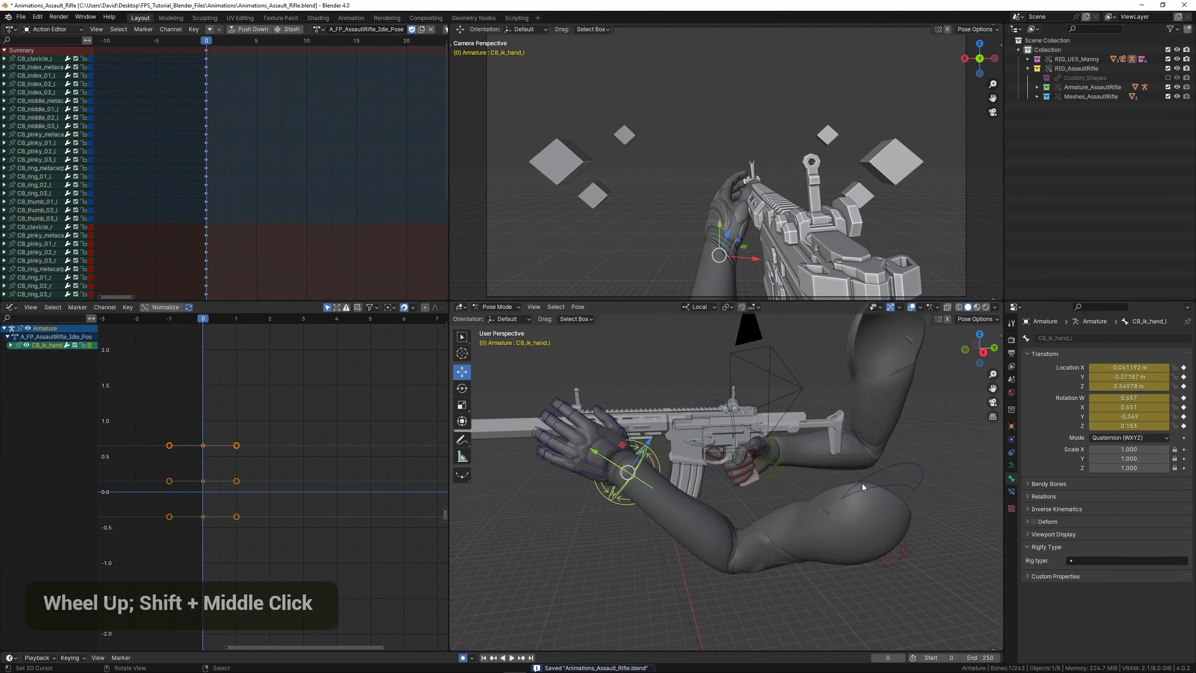
- Select CB_clavicle_l and move it to adjust the left shoulder's position
right_click(870, 480)
scroll(867, 489, right, 1)
key(g)
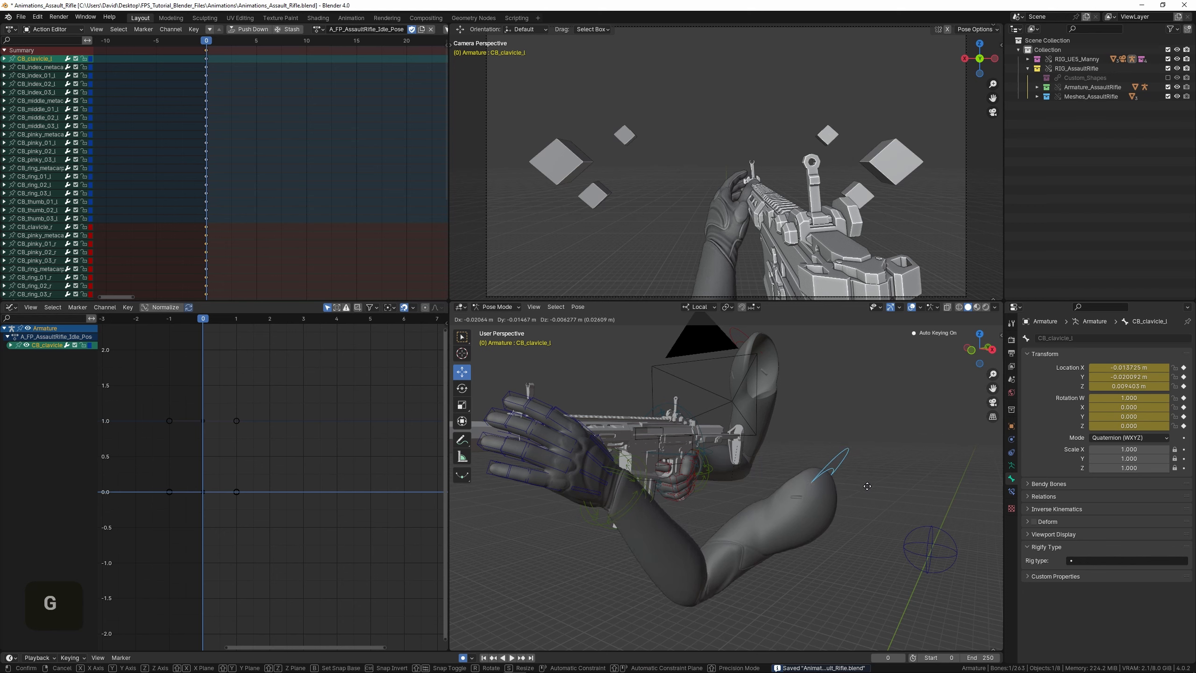
click(857, 497)
- Select CB_pole_elbow_l, move it in several steps below the left arm, and adjust it along Y to redirect the elbow
right_click(933, 556)
scroll(895, 560, down, 3)
shift+middle_drag(860, 563, 861, 467)
key(g)
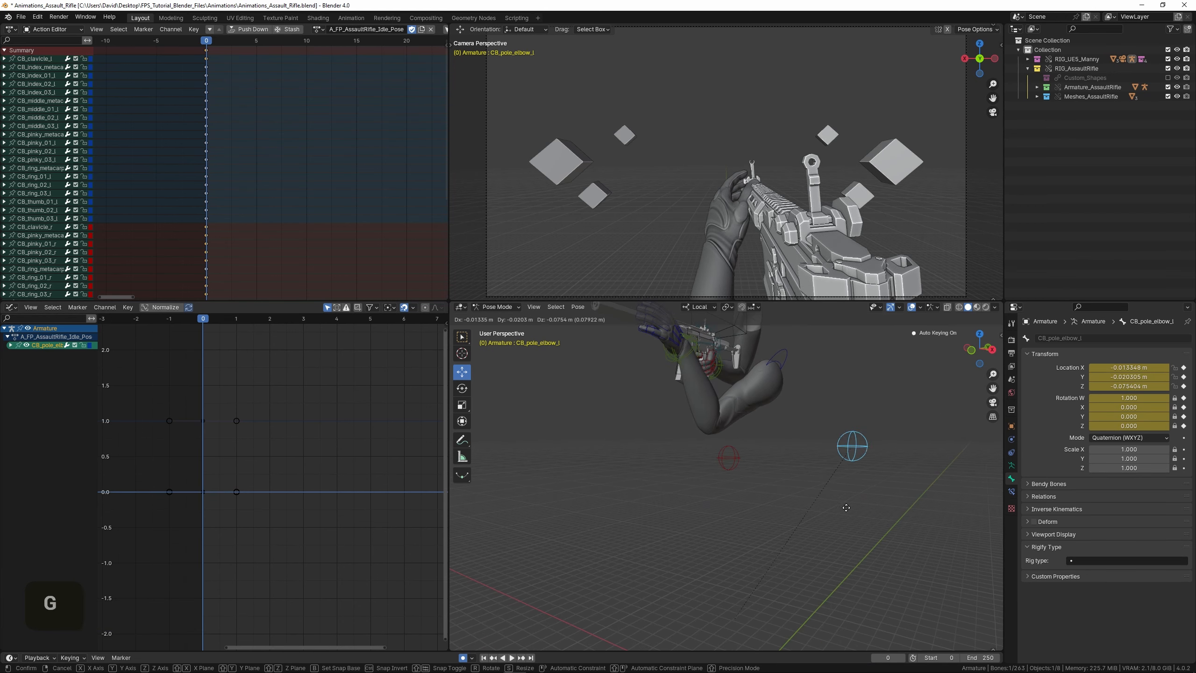
shift+middle_drag(747, 579, 818, 487)
scroll(819, 486, down, 2)
key(g)
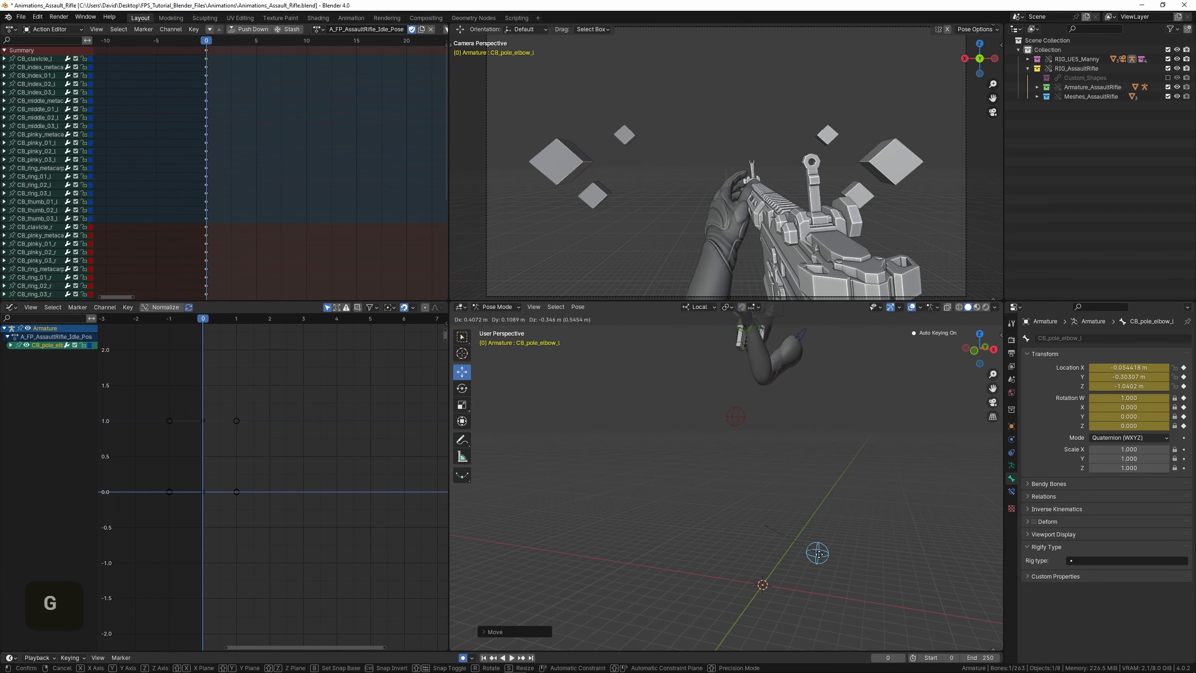
middle_drag(809, 526, 807, 550)
key(g)
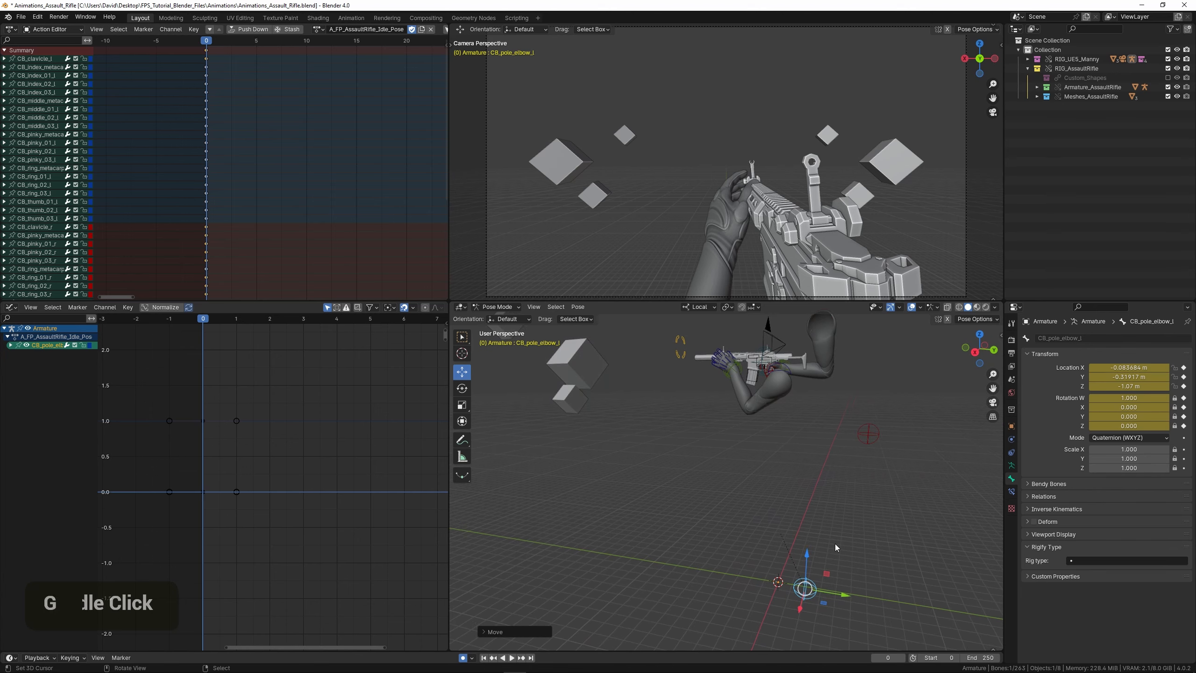
key(y)
click(716, 531)
- Select CB_ik_hand_l and rotate it about Y in two passes to turn the left palm toward the handguard
shift+middle_drag(736, 453, 717, 496)
scroll(731, 543, up, 4)
scroll(705, 512, up, 3)
key(KP_Decimal)
scroll(717, 493, down, 2)
shift+middle_drag(787, 438, 762, 486)
middle_drag(761, 487, 728, 501)
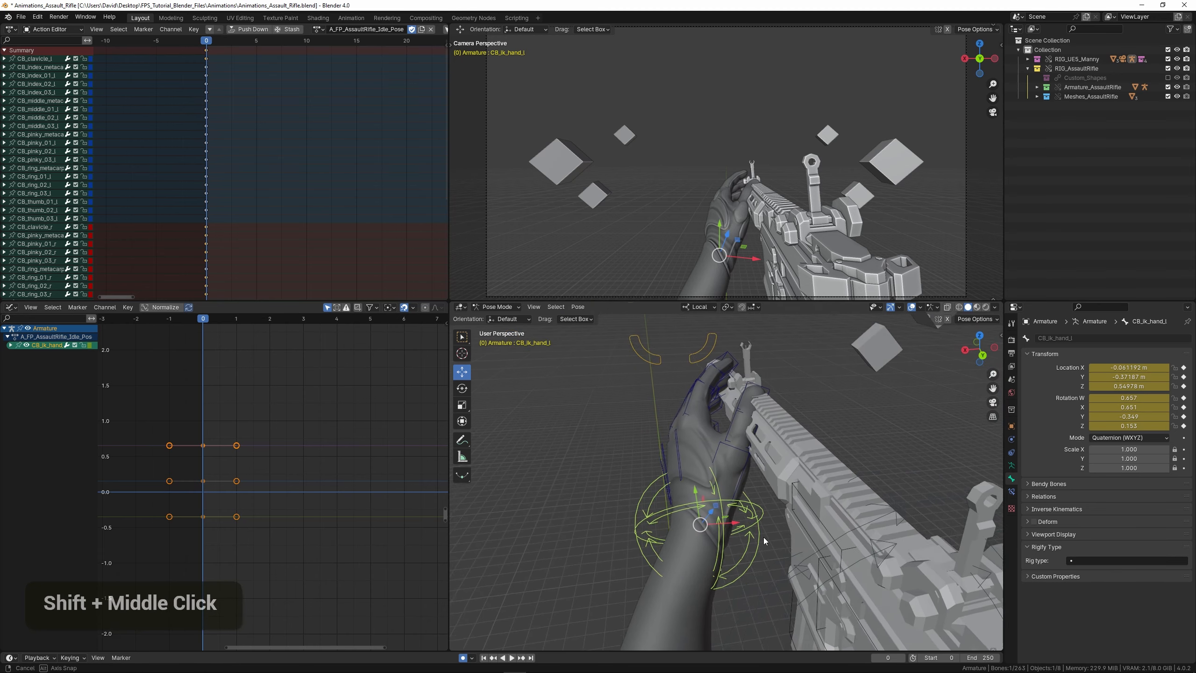
key(r)
key(y)
click(822, 471)
key(r)
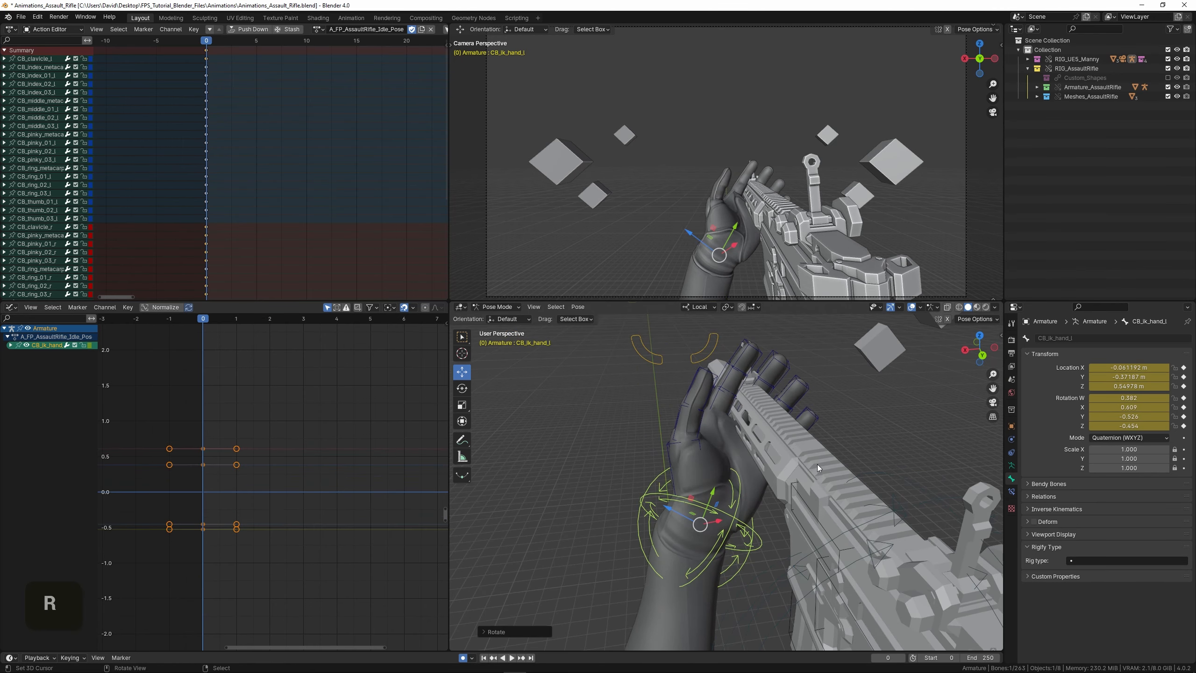
key(y)
click(773, 416)
- Rotate CB_ik_hand_l about Z and move the left hand in against the underside of the handguard
key(r)
key(z)
click(795, 488)
key(g)
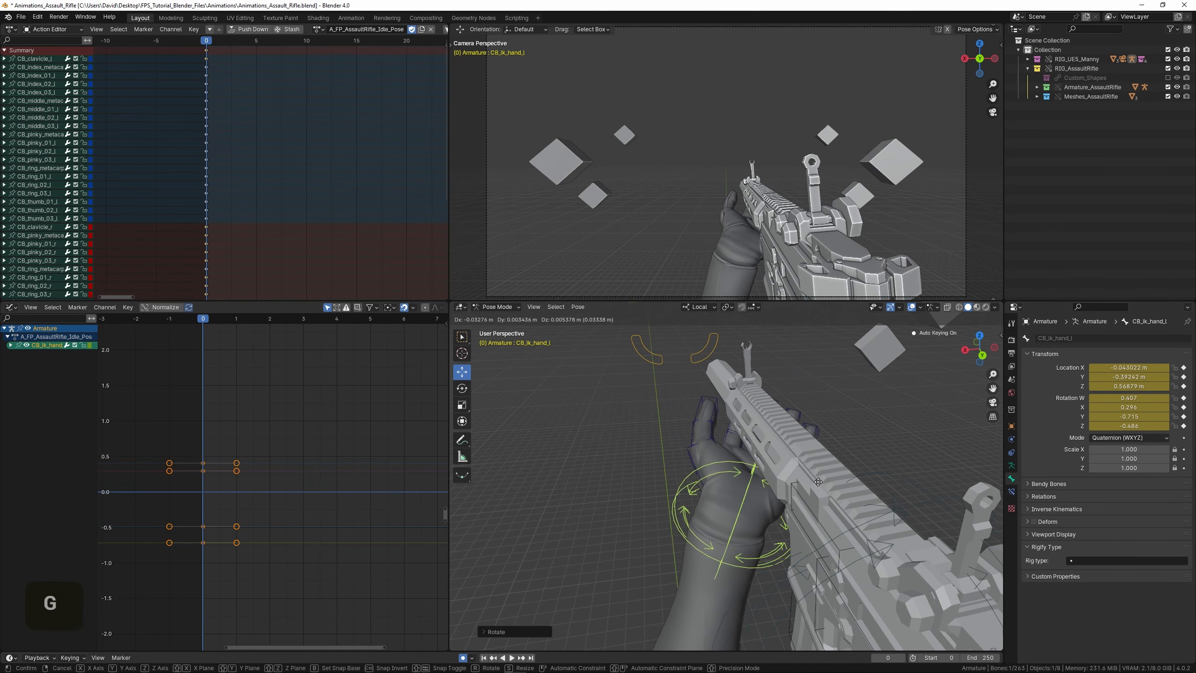
click(819, 475)
middle_drag(819, 476, 659, 495)
scroll(754, 490, down, 2)
key(g)
click(739, 481)
- Fine-tune CB_ik_hand_l with a Y rotation and several moves, sliding the left hand forward along the handguard
scroll(661, 450, up, 1)
key(r)
key(y)
click(720, 451)
key(g)
click(722, 458)
shift+middle_drag(659, 495, 772, 467)
scroll(732, 504, down, 4)
scroll(819, 486, down, 2)
click(819, 461)
shift+middle_drag(773, 466, 750, 515)
key(g)
scroll(697, 494, down, 2)
scroll(808, 509, up, 4)
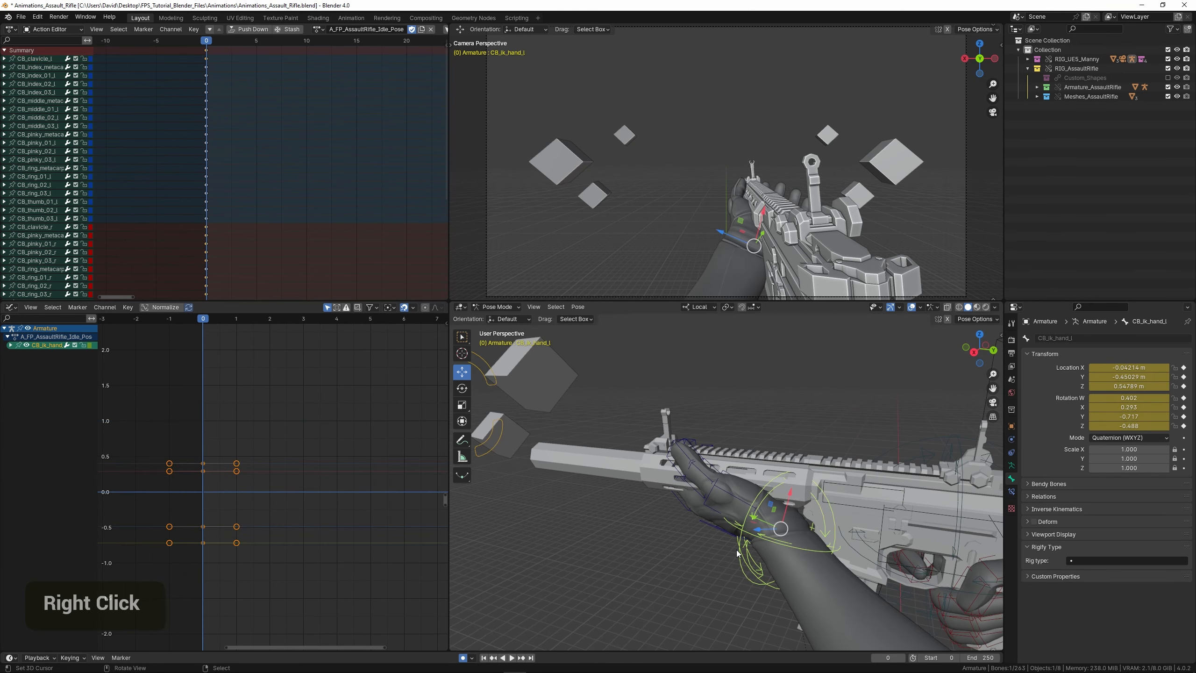
- Move CB_ik_hand_l slightly and rotate it about Y and Z to align the palm with the handguard
key(KP_Decimal)
shift+middle_drag(749, 464, 810, 504)
key(g)
key(r)
key(y)
click(802, 567)
scroll(810, 531, down, 2)
key(r)
key(z)
click(825, 503)
- Move CB_ik_hand_l along global X and nudge it freely to seat the left palm against the handguard
scroll(757, 476, up, 1)
key(g)
key(x)
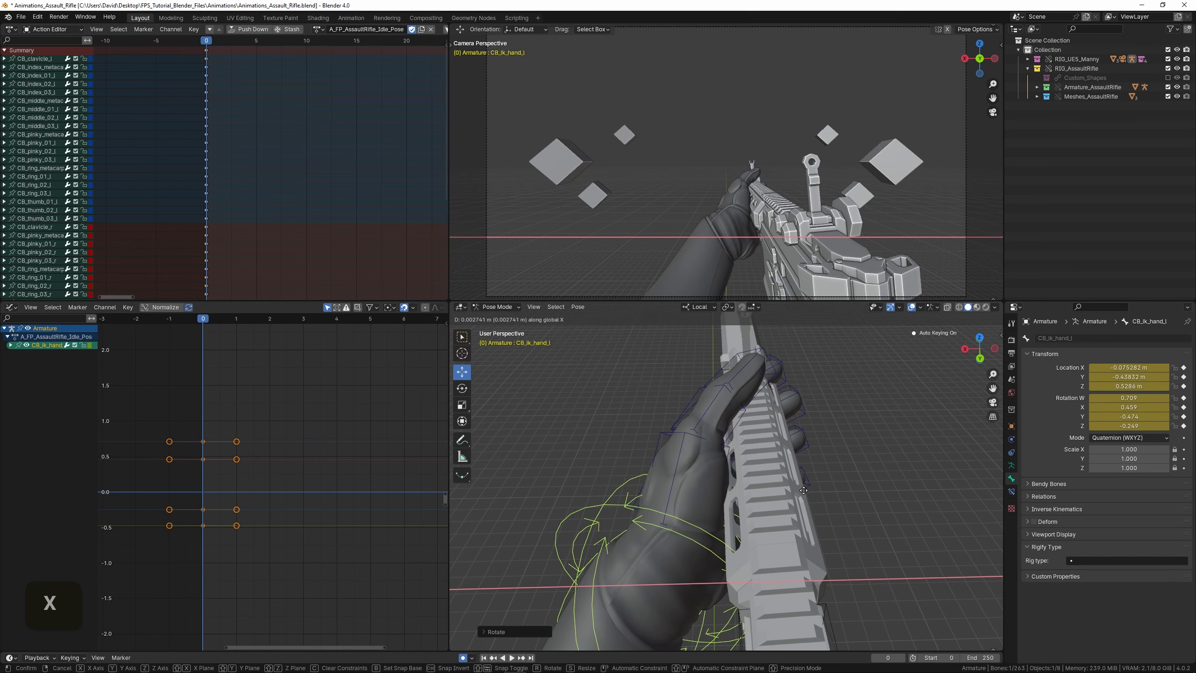
click(814, 500)
scroll(815, 499, down, 1)
scroll(817, 506, up, 1)
middle_drag(787, 506, 738, 519)
key(g)
shift+click(762, 483)
- Refine the left hand's placement with free rotations and a small precise move of CB_ik_hand_l
key(r)
click(802, 470)
key(g)
key(shift)
key(r)
click(744, 509)
- Select the left shoulder control and move it to improve the upper arm's position
shift+scroll(669, 540, down, 2)
right_click(923, 429)
middle_drag(923, 428, 838, 486)
key(g)
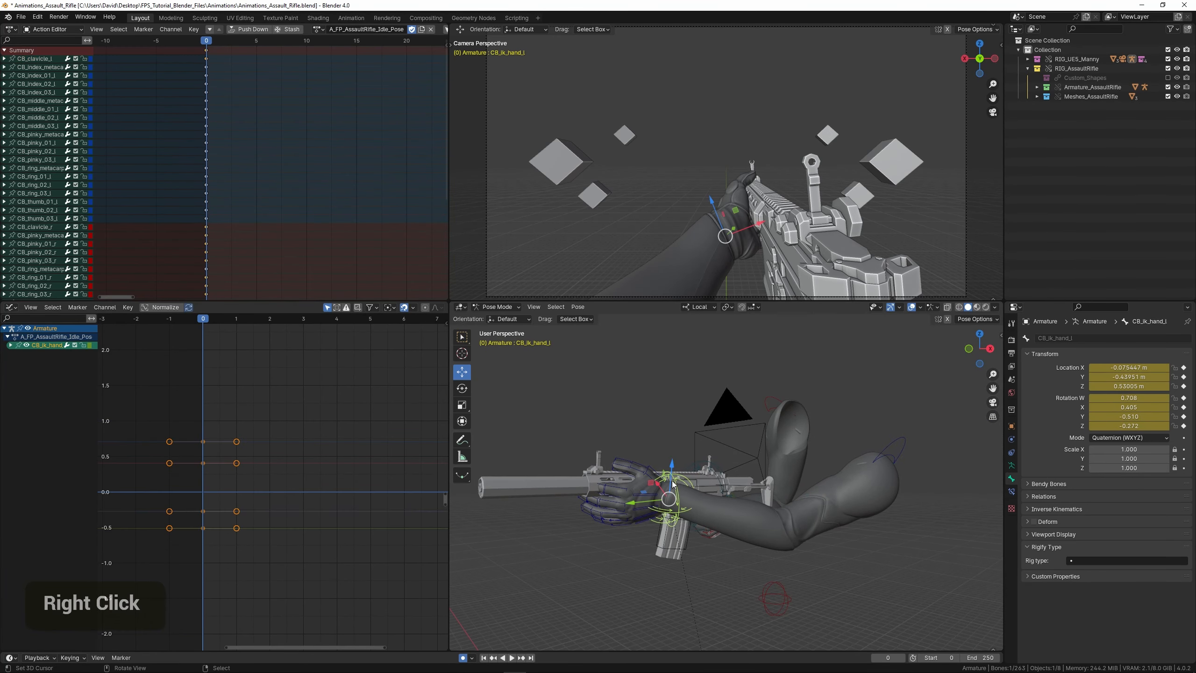
- Rotate CB_ik_hand_l freely and move it to reposition the left hand beside the handguard
key(KP_Decimal)
shift+middle_drag(732, 496, 752, 527)
scroll(819, 448, down, 2)
key(r)
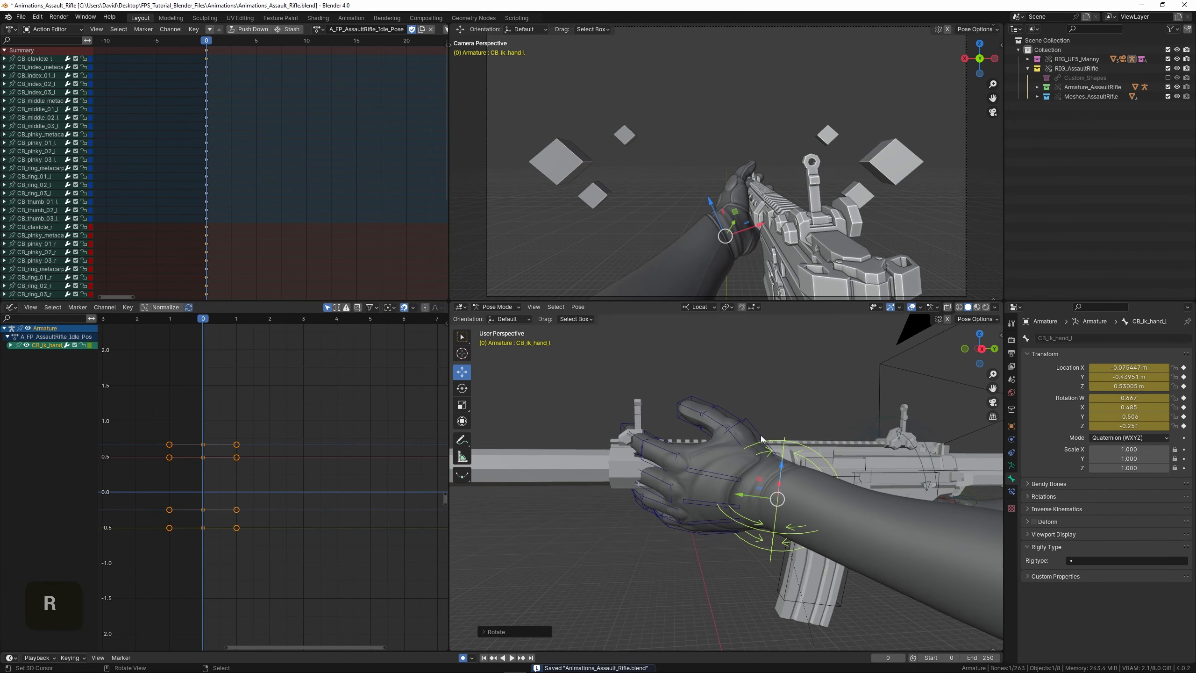
click(744, 442)
key(g)
click(758, 464)
- Rotate CB_ik_hand_l about Y and move it precisely to bring the wrist closer to the rifle
middle_drag(759, 464, 684, 462)
scroll(674, 480, up, 2)
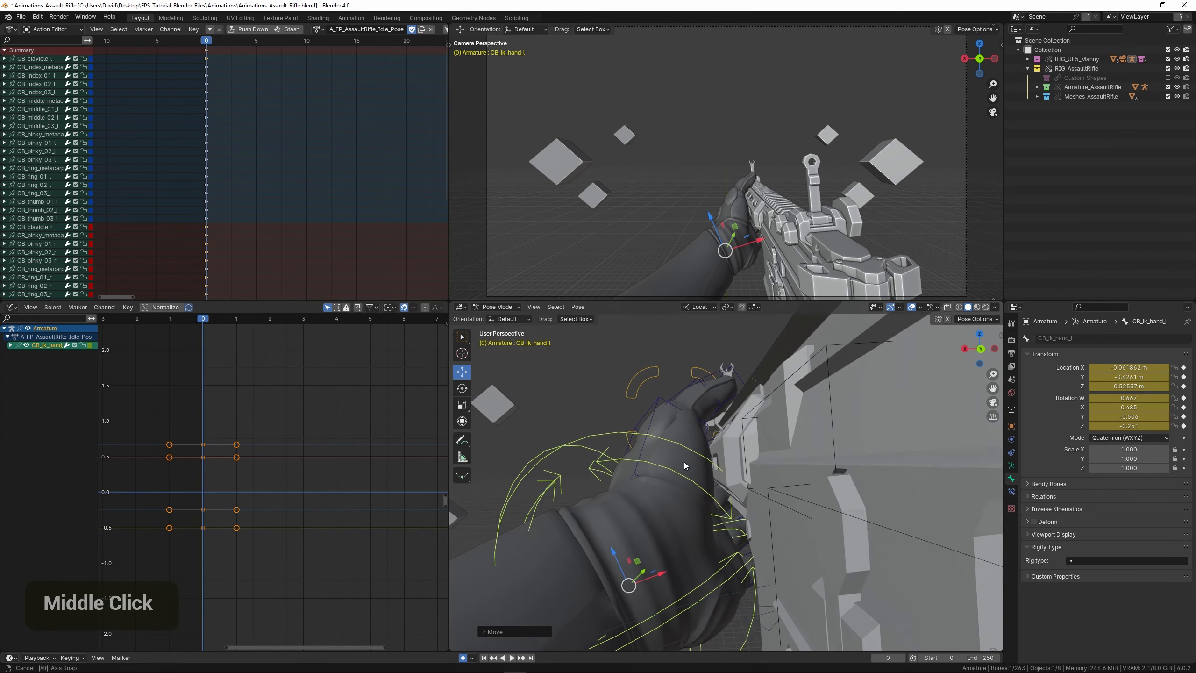
key(r)
key(y)
click(781, 483)
scroll(780, 483, down, 2)
key(g)
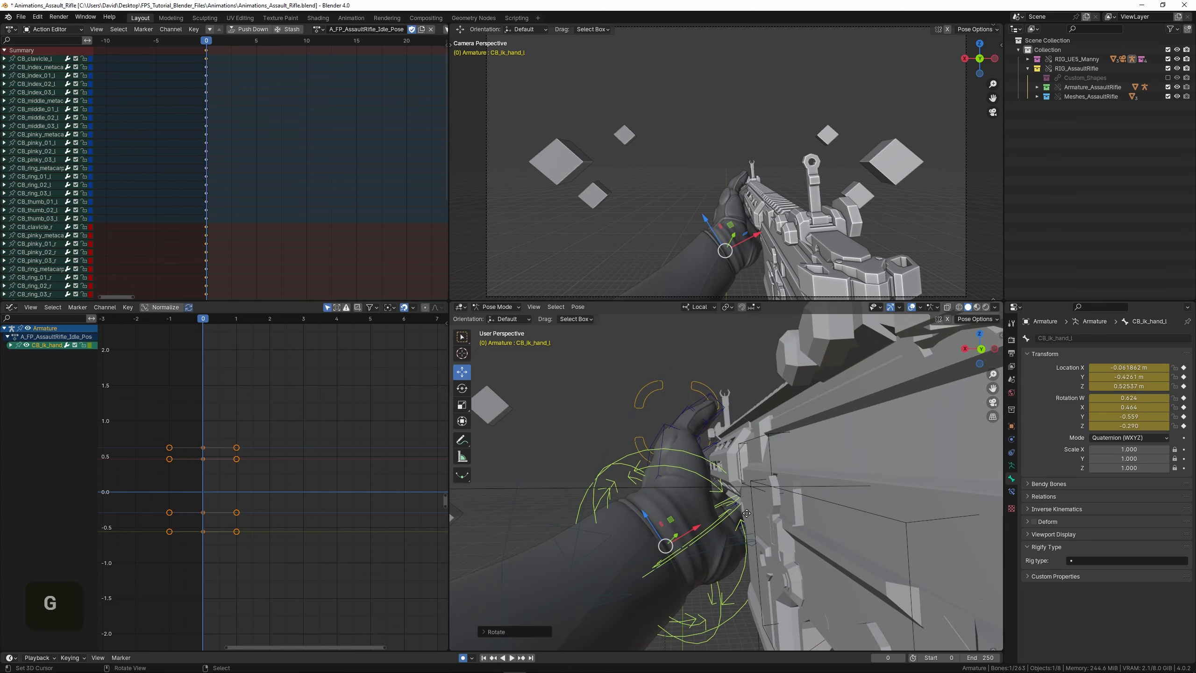
shift+click(834, 443)
- Make small final moves of CB_ik_hand_l to fit the palm to the handguard, and save the file
middle_drag(834, 443, 742, 492)
key(g)
shift+click(774, 490)
key(g)
click(742, 492)
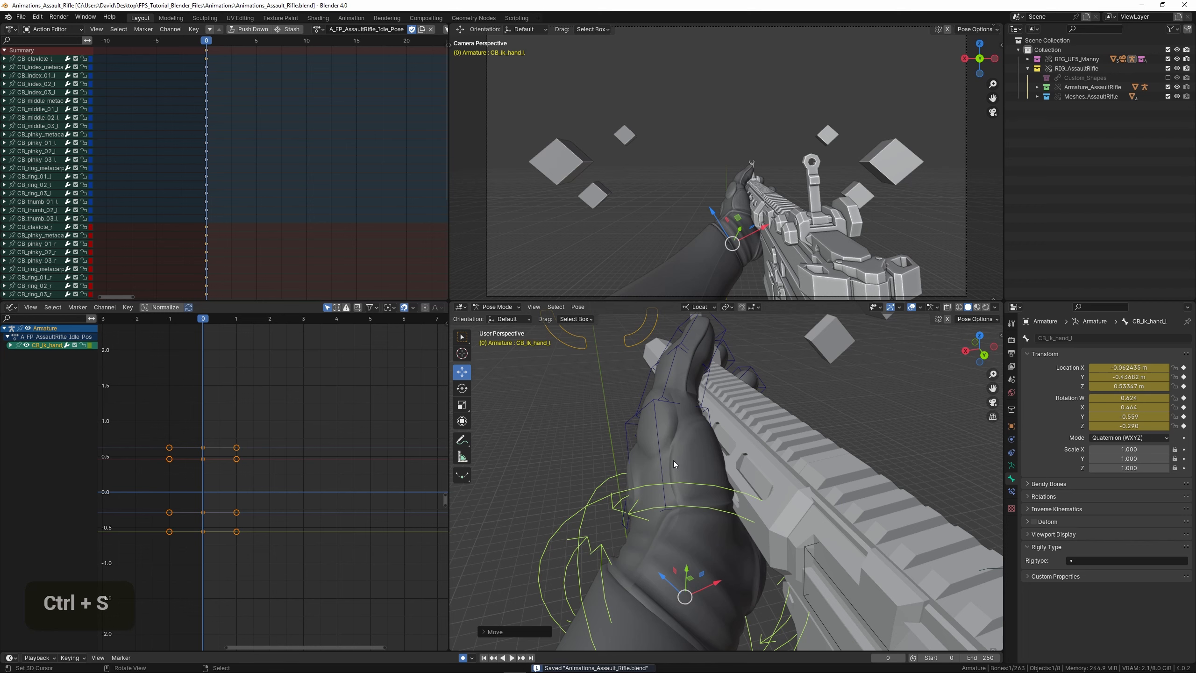
shift+middle_drag(674, 460, 678, 504)
- Rotate the left thumb's base bone freely and bend its middle bone about Z over the top of the handguard
right_click(654, 454)
middle_drag(656, 455, 682, 431)
key(r)
key(r)
key(r)
key(r)
click(708, 435)
right_click(708, 435)
key(r)
key(z)
click(780, 428)
- Select CB_thumb_03_l and bend it to about -23° around its local Z axis
click(784, 429)
key(r)
key(z)
key(z)
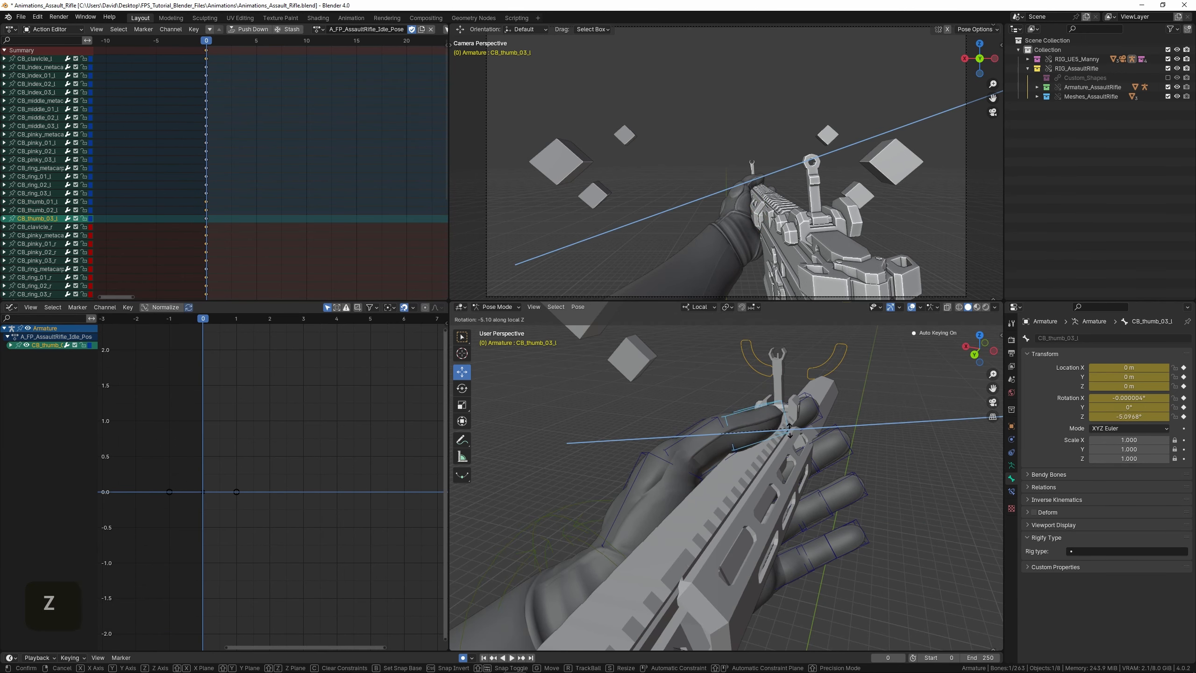
click(790, 451)
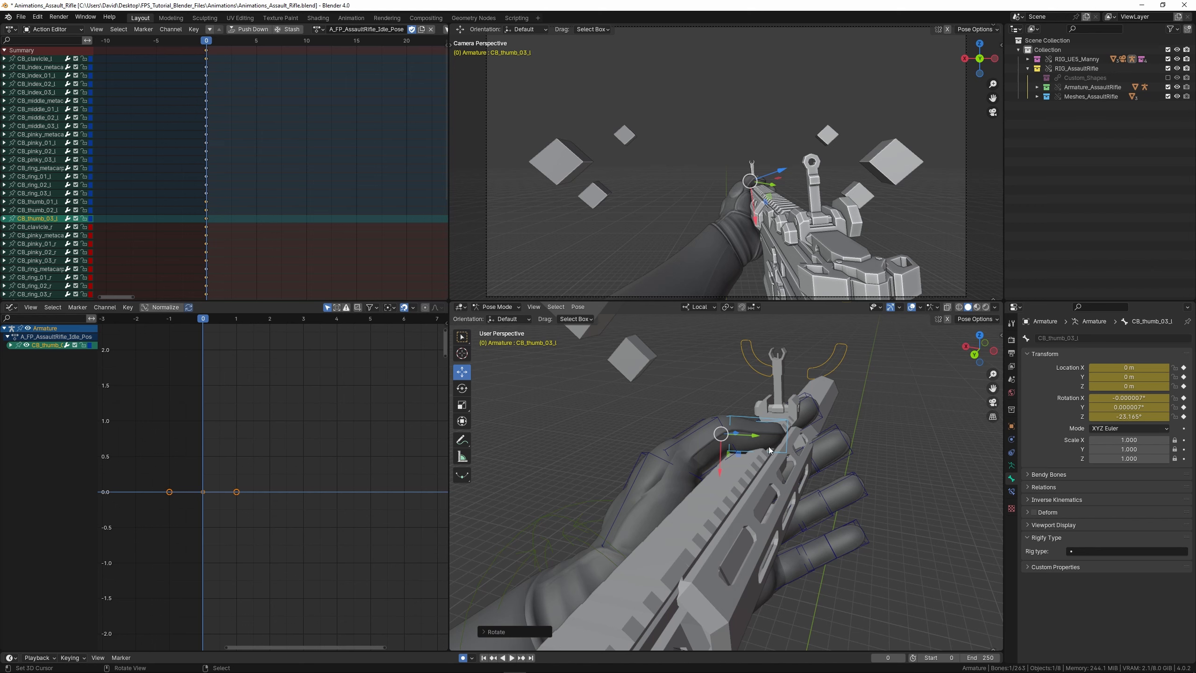
- Refine the left thumb's curl by rotating its middle bone and CB_thumb_03_l about Z
right_click(694, 427)
key(r)
key(z)
click(736, 436)
right_click(773, 436)
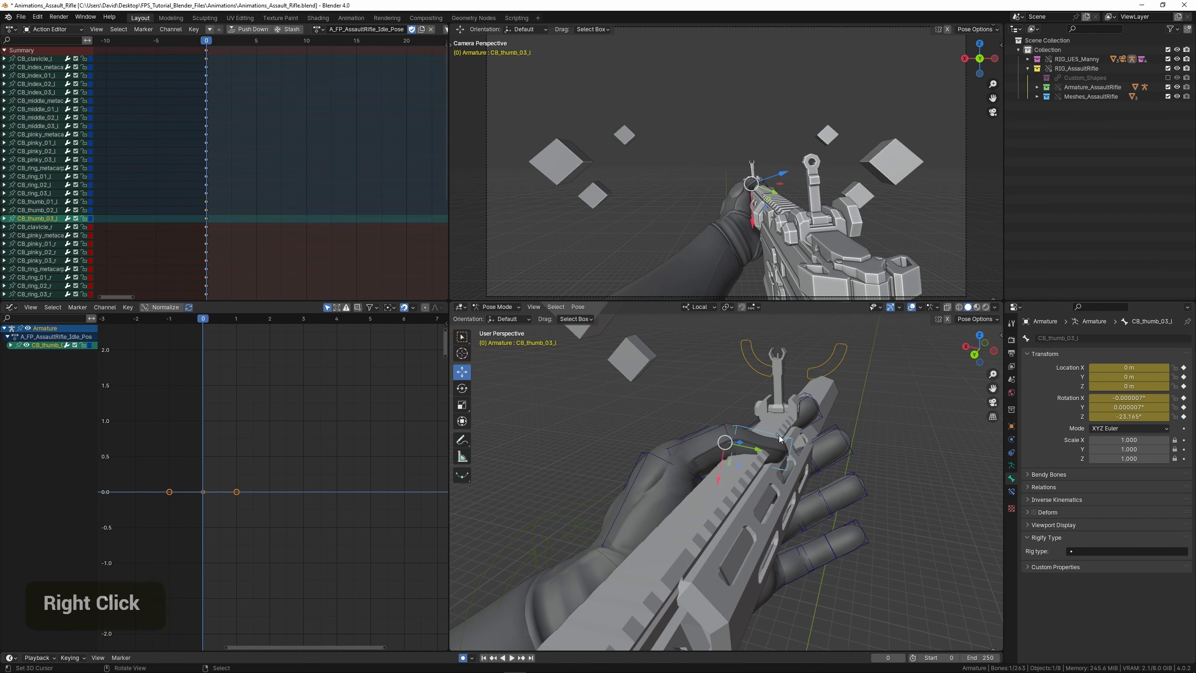
key(r)
key(z)
click(795, 405)
right_click(643, 415)
- Select the left-hand control and rotate it about Y to adjust the palm's tilt against the handguard
middle_drag(633, 490, 748, 499)
right_click(777, 501)
scroll(770, 500, down, 2)
scroll(770, 500, down, 1)
key(r)
key(y)
click(813, 474)
- Rotate the first bones of the left index, middle, ring and pinky fingers to bring them under the handguard
scroll(754, 486, down, 1)
scroll(748, 499, up, 4)
right_click(678, 474)
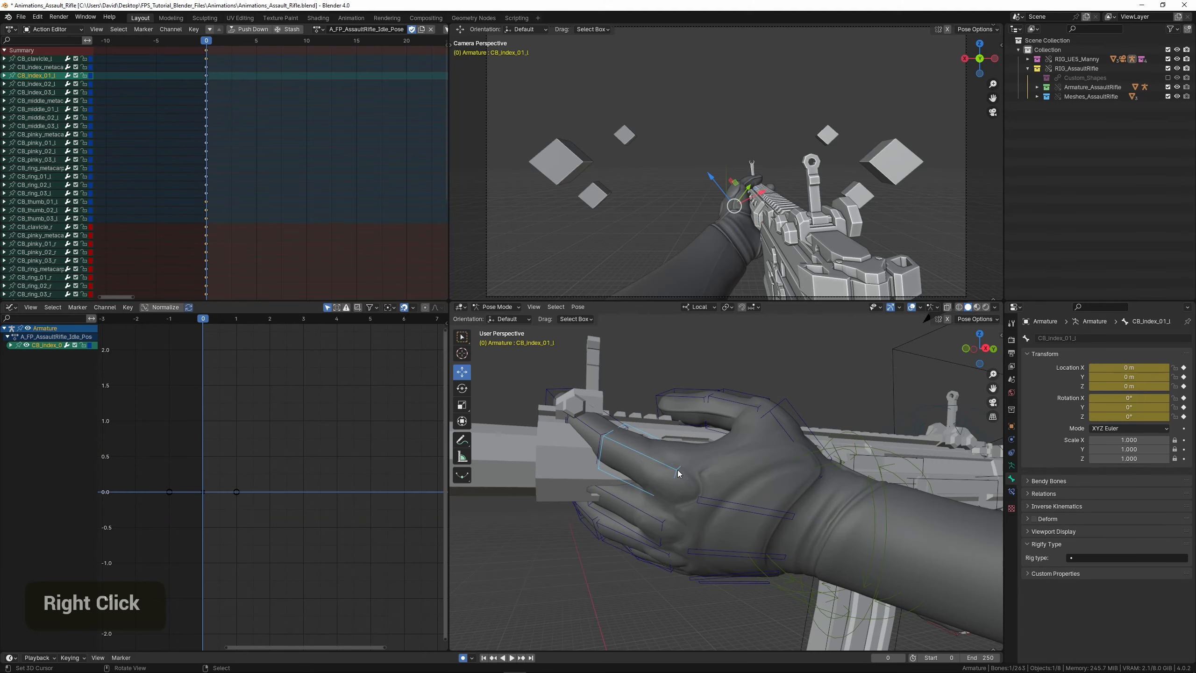
key(r)
right_click(672, 523)
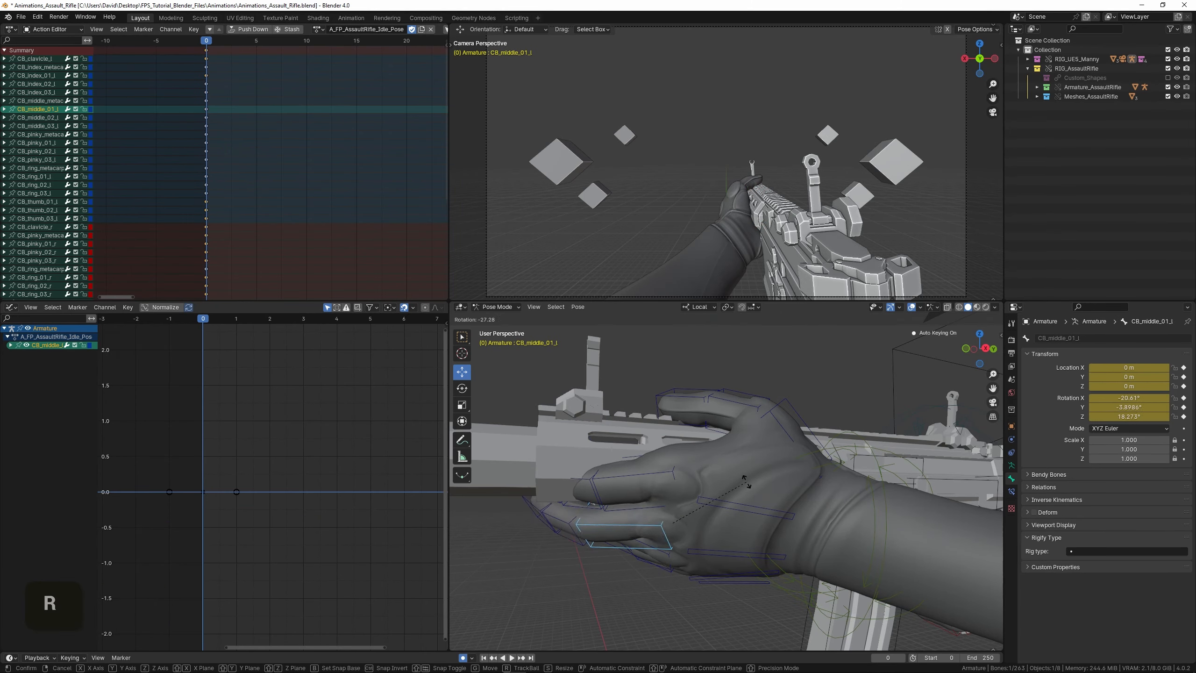
middle_drag(746, 481, 708, 488)
right_click(711, 523)
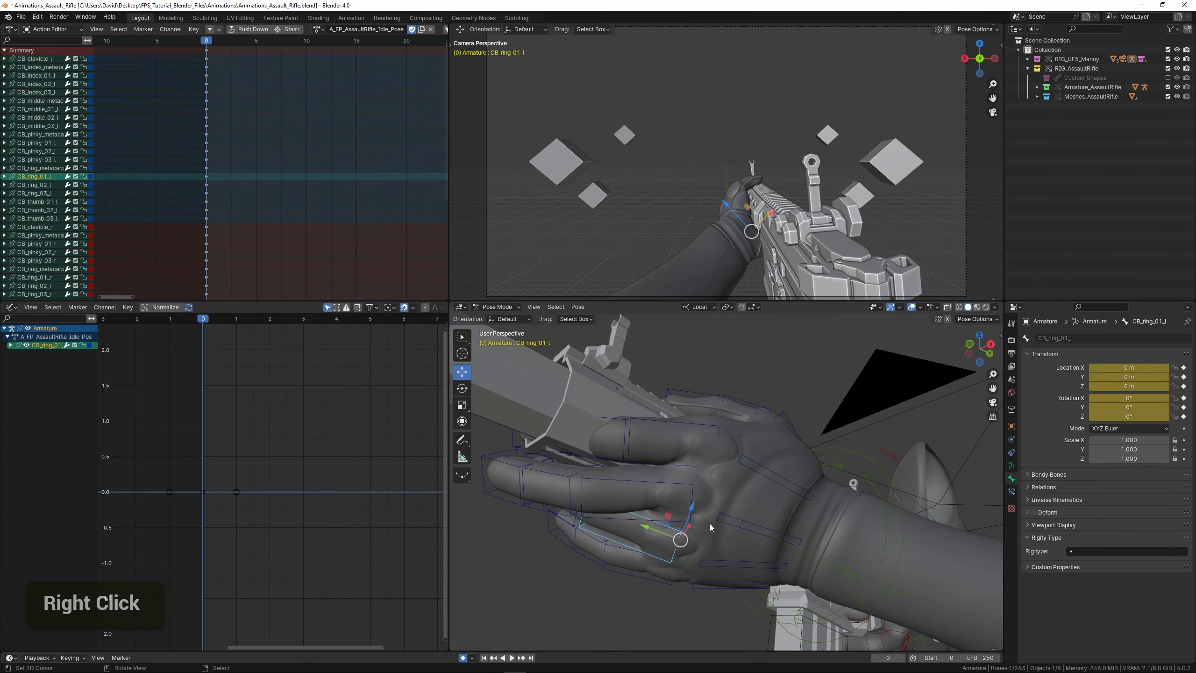
right_click(665, 581)
middle_drag(665, 581, 842, 514)
- Select CB_ik_hand_l, rotate it about Y, try moving it along global Z, and undo the last adjustment
right_click(668, 600)
key(r)
key(y)
key(r)
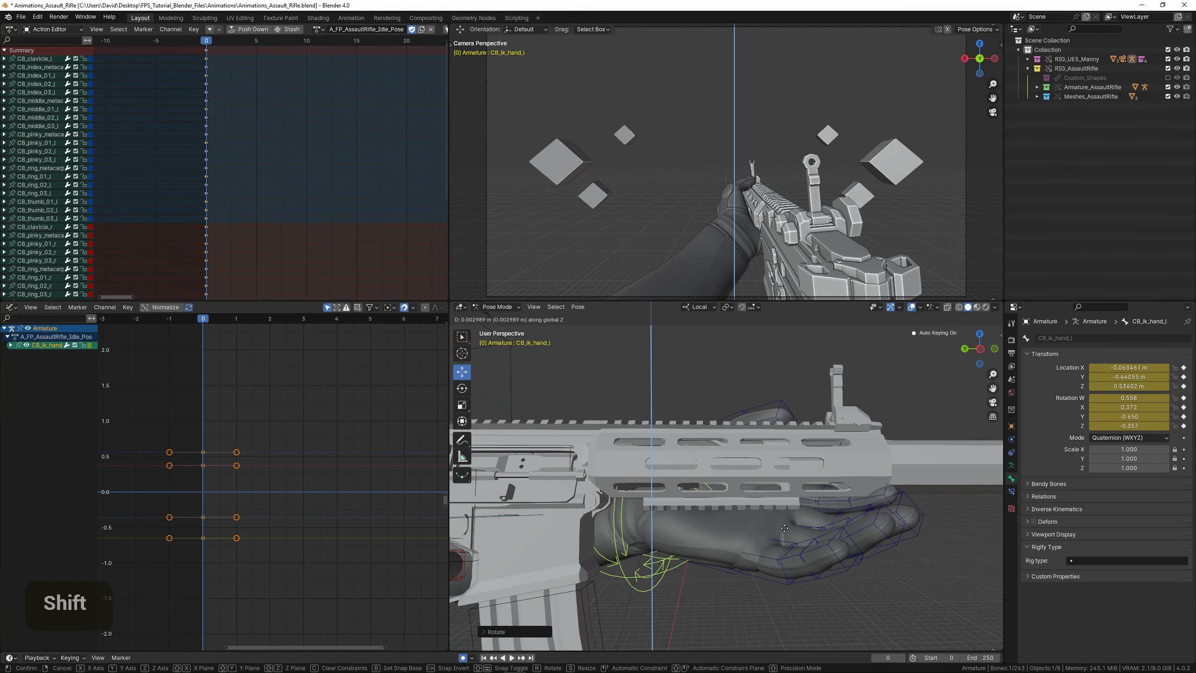
shift+click(767, 496)
key(ctrl+z)
- Rotate CB_ik_hand_l about Y and freely, and move it to refit the left hand around the handguard
middle_drag(812, 548, 713, 543)
key(r)
key(y)
click(898, 498)
key(r)
middle_drag(832, 479, 678, 482)
key(g)
scroll(746, 507, down, 3)
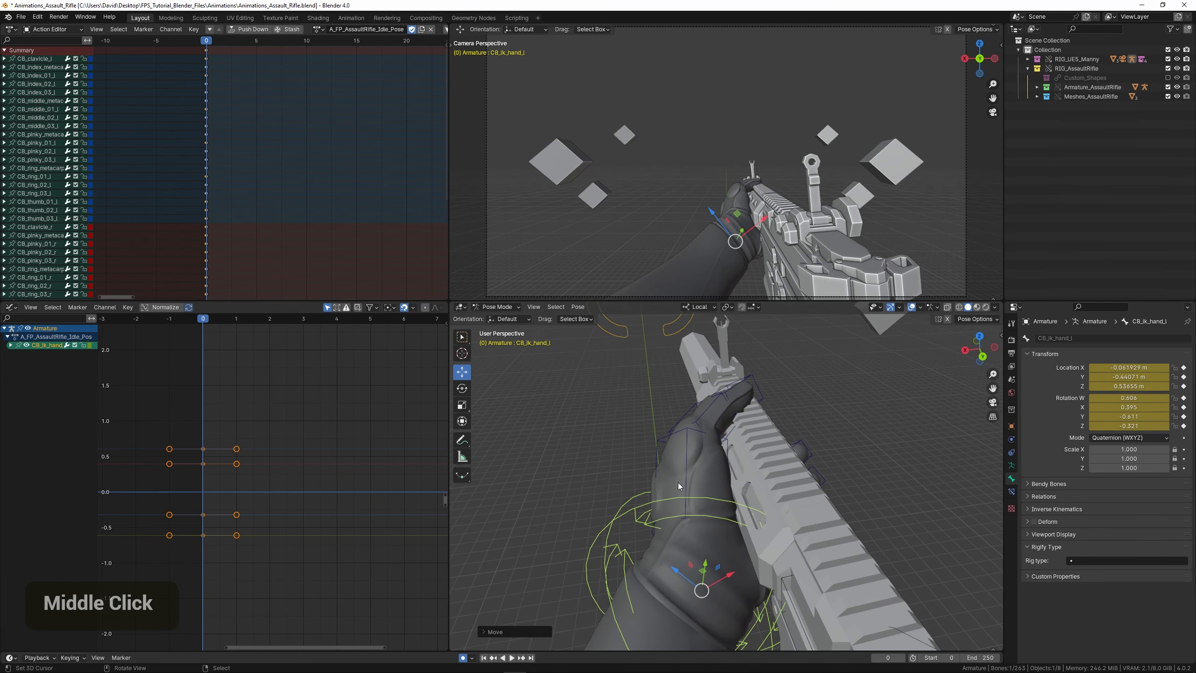
- Select CB_thumb_01_l and rotate it freely and about local Y to lay the left thumb's base over the handguard
right_click(687, 469)
key(r)
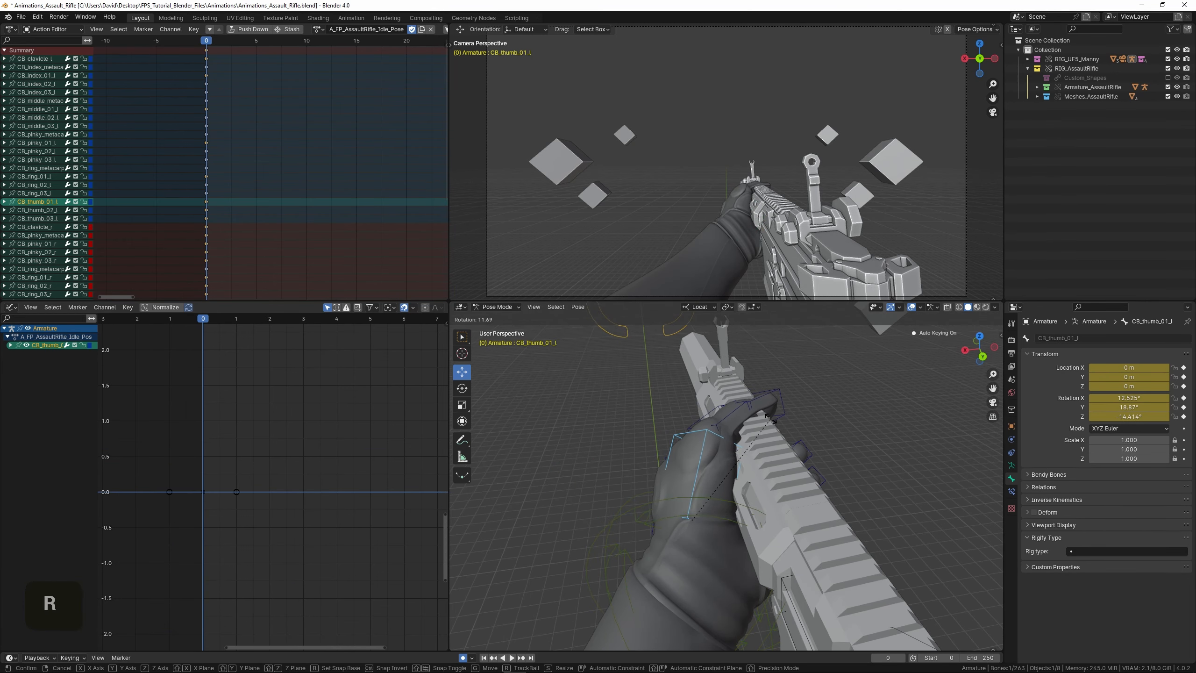
click(771, 417)
middle_drag(772, 418, 760, 445)
shift+middle_drag(759, 445, 705, 456)
key(r)
key(y)
click(832, 440)
- Rotate CB_thumb_02_l about local Z to about 7° and CB_thumb_03_l about local Z to about -33°
right_click(705, 455)
scroll(711, 459, up, 4)
middle_drag(864, 507, 786, 499)
key(r)
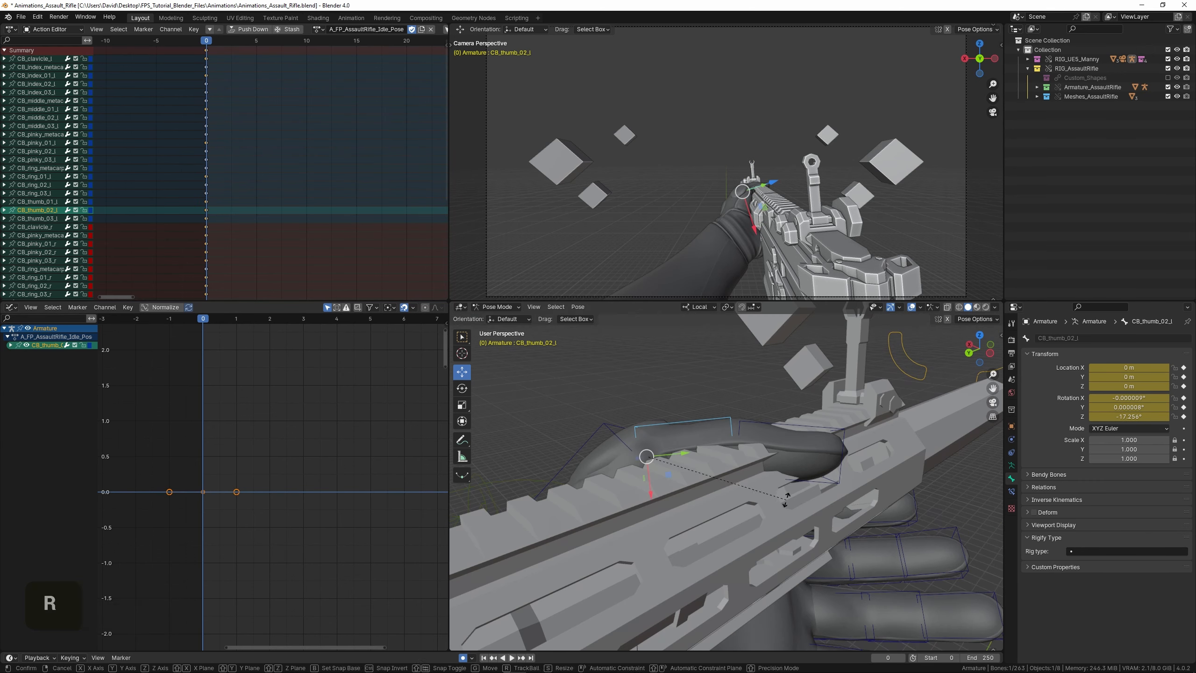
key(z)
click(787, 425)
right_click(787, 423)
key(r)
key(z)
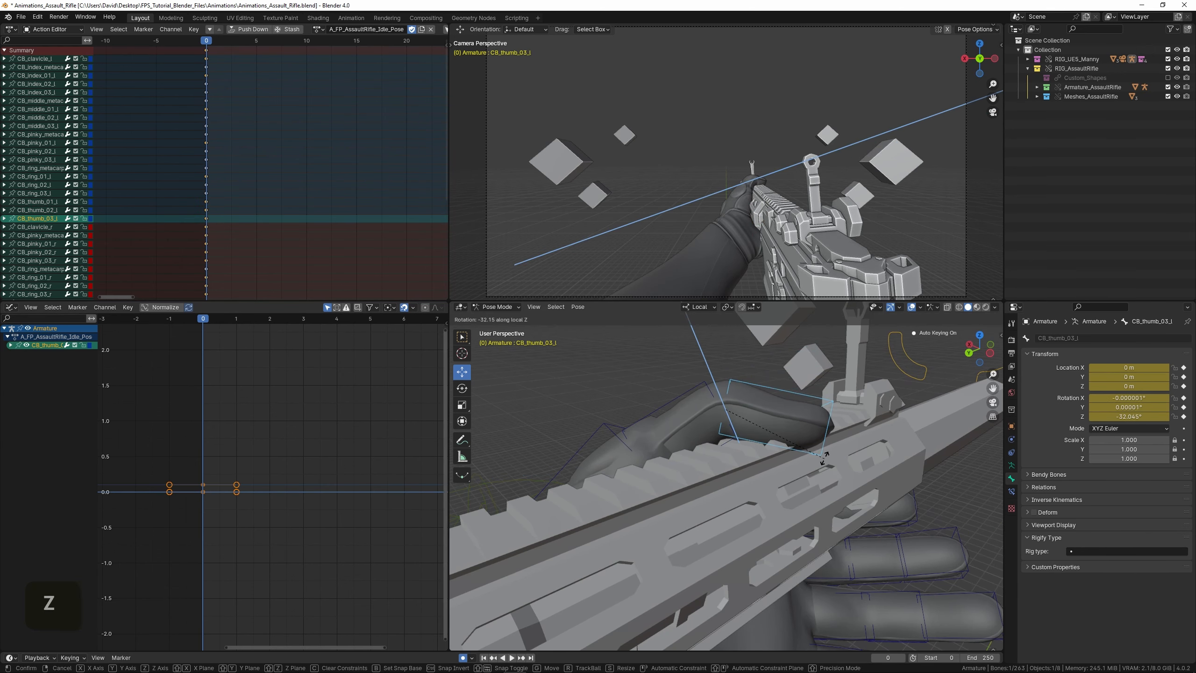
click(825, 456)
- Rotate CB_thumb_03_l freely and about local Y to turn the left thumb's tip against the handguard's top rail
right_click(610, 382)
middle_drag(638, 410, 791, 437)
right_click(726, 469)
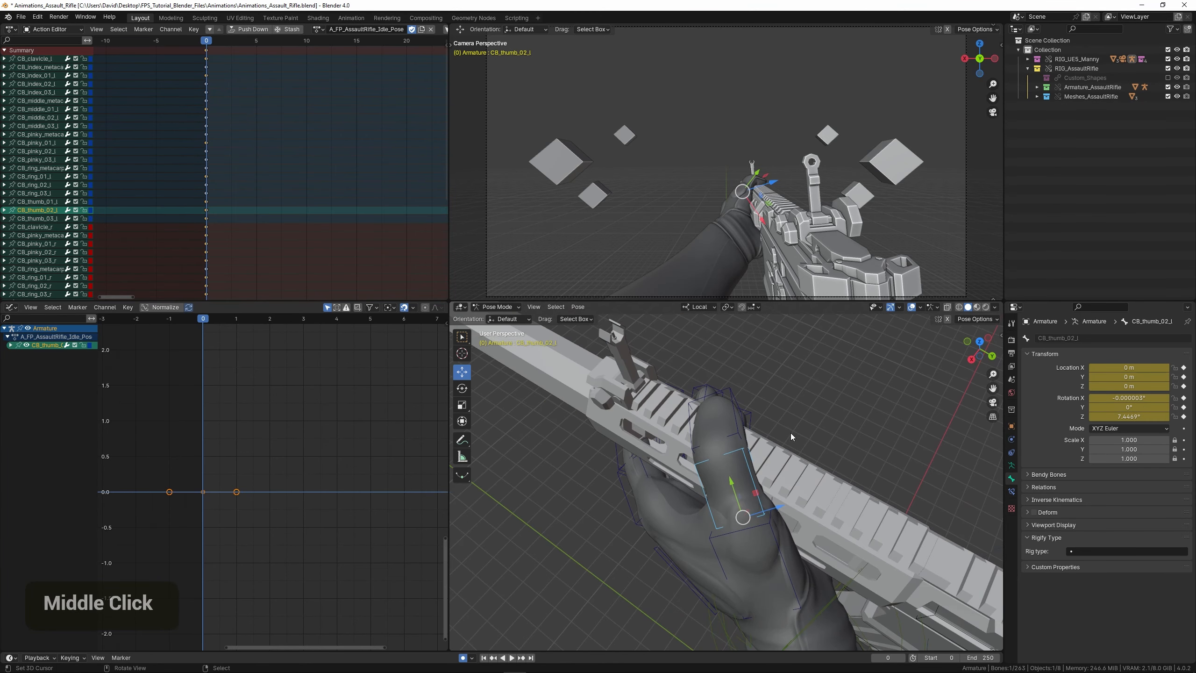
click(779, 415)
right_click(707, 427)
shift+middle_drag(709, 429, 653, 431)
scroll(783, 470, up, 2)
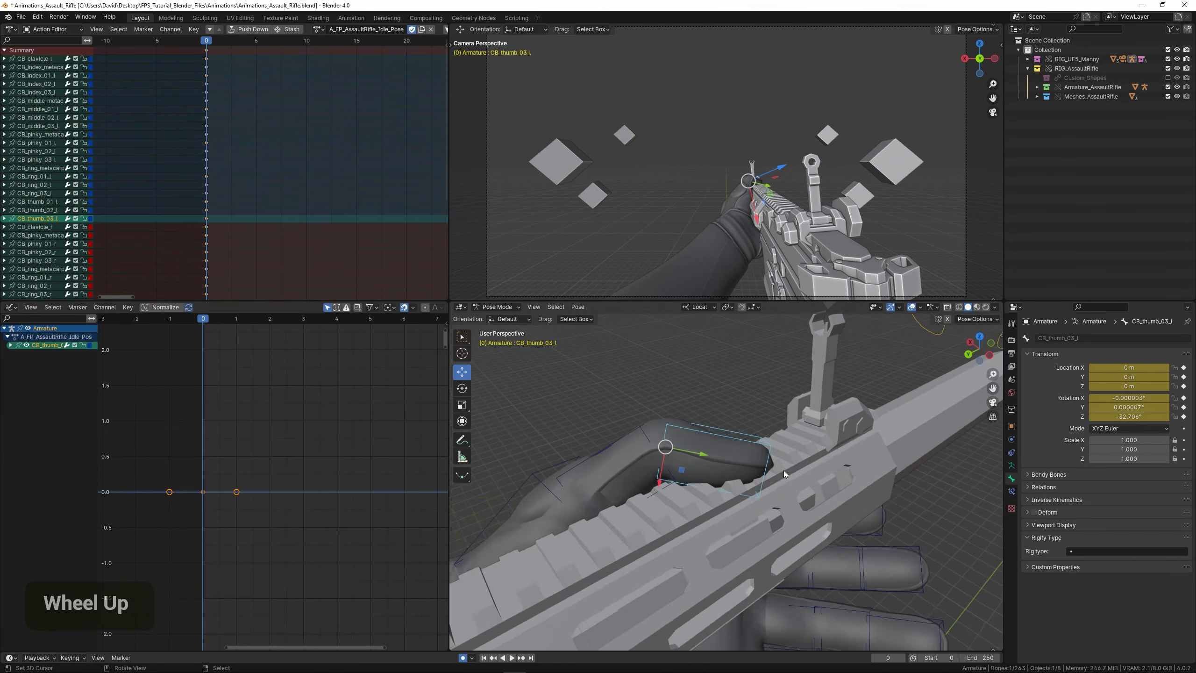
key(r)
middle_drag(817, 455, 720, 527)
key(r)
key(y)
click(772, 464)
- Refine the left thumb's bend by rotating CB_thumb_02_l about local Z and CB_thumb_03_l about local Z to about -16°
key(r)
key(z)
scroll(738, 491, down, 2)
scroll(691, 455, up, 2)
right_click(681, 429)
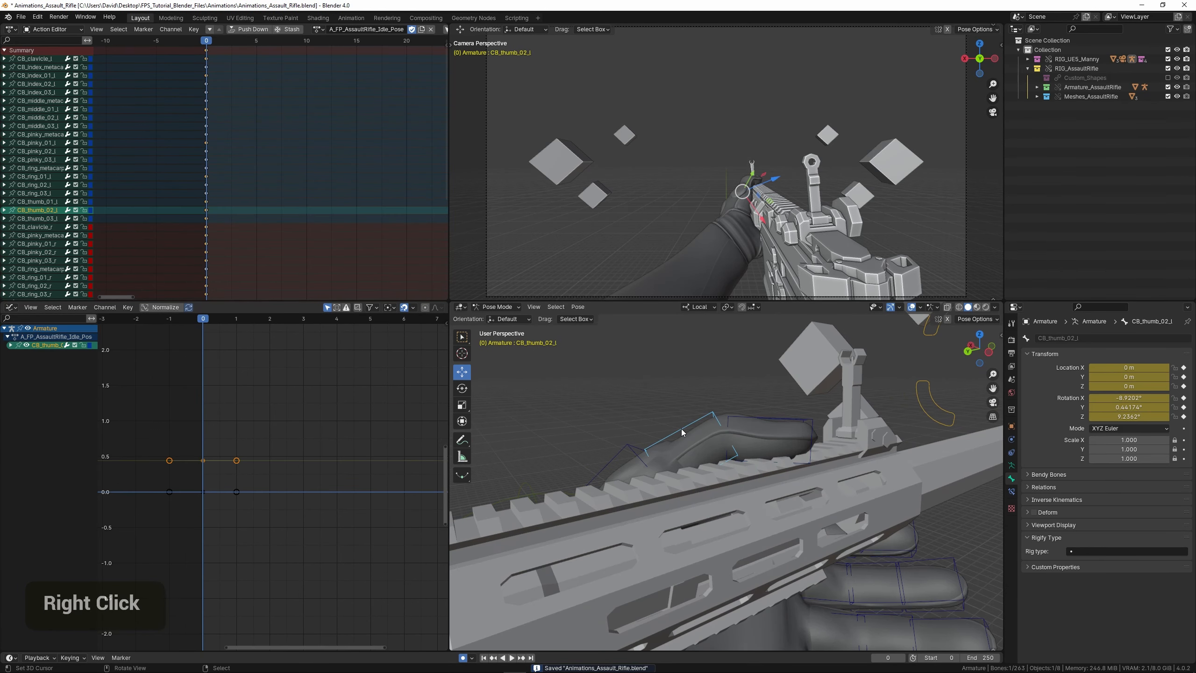
key(r)
key(z)
click(686, 430)
right_click(801, 430)
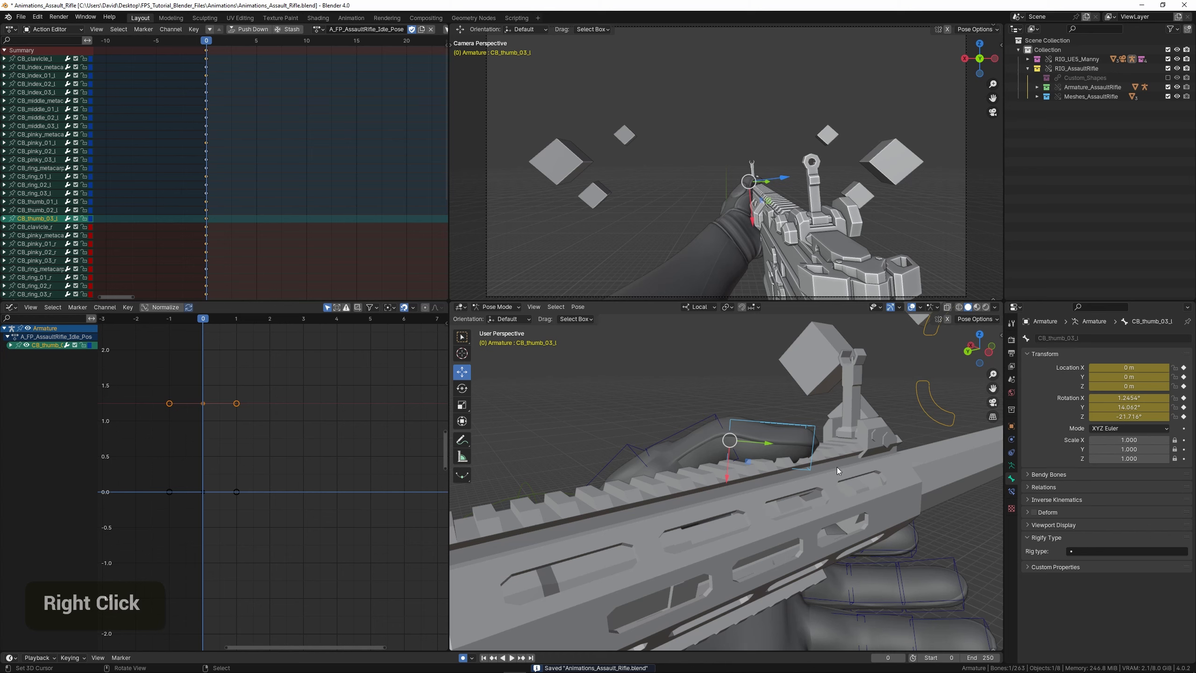
key(r)
key(z)
right_click(725, 404)
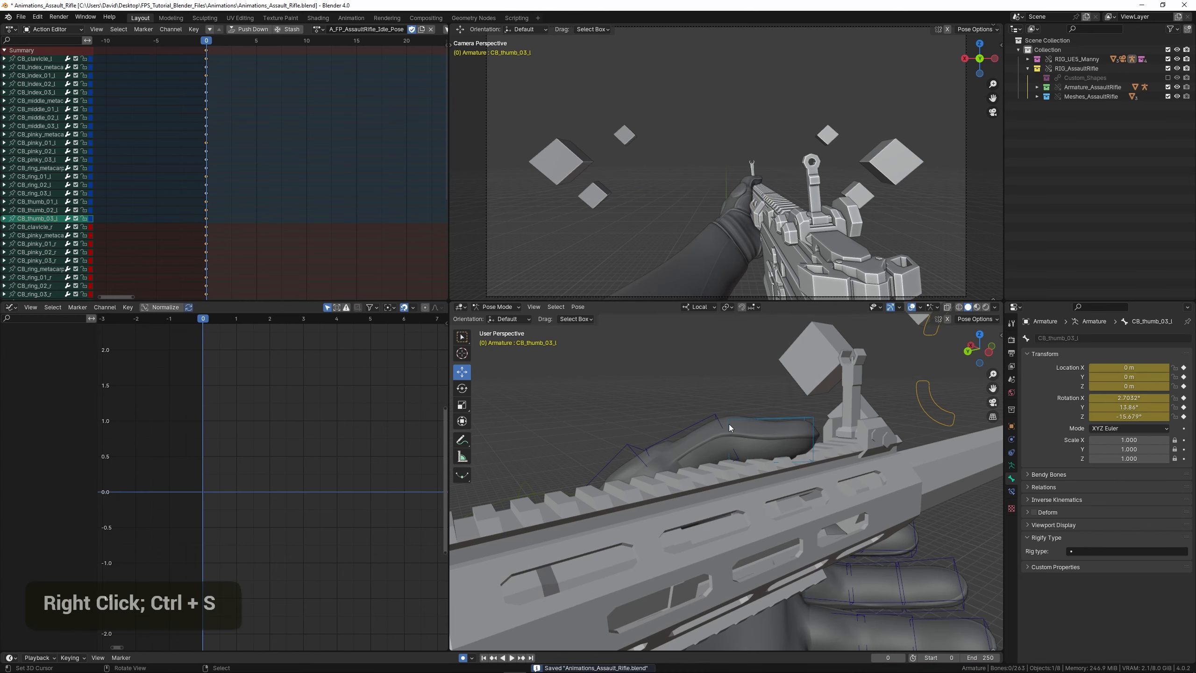
- Select CB_index_metacarpal_l and adjust the left index finger's base with free rotations and a rotation about local Z
scroll(729, 425, down, 3)
scroll(819, 505, up, 4)
middle_drag(734, 460, 713, 435)
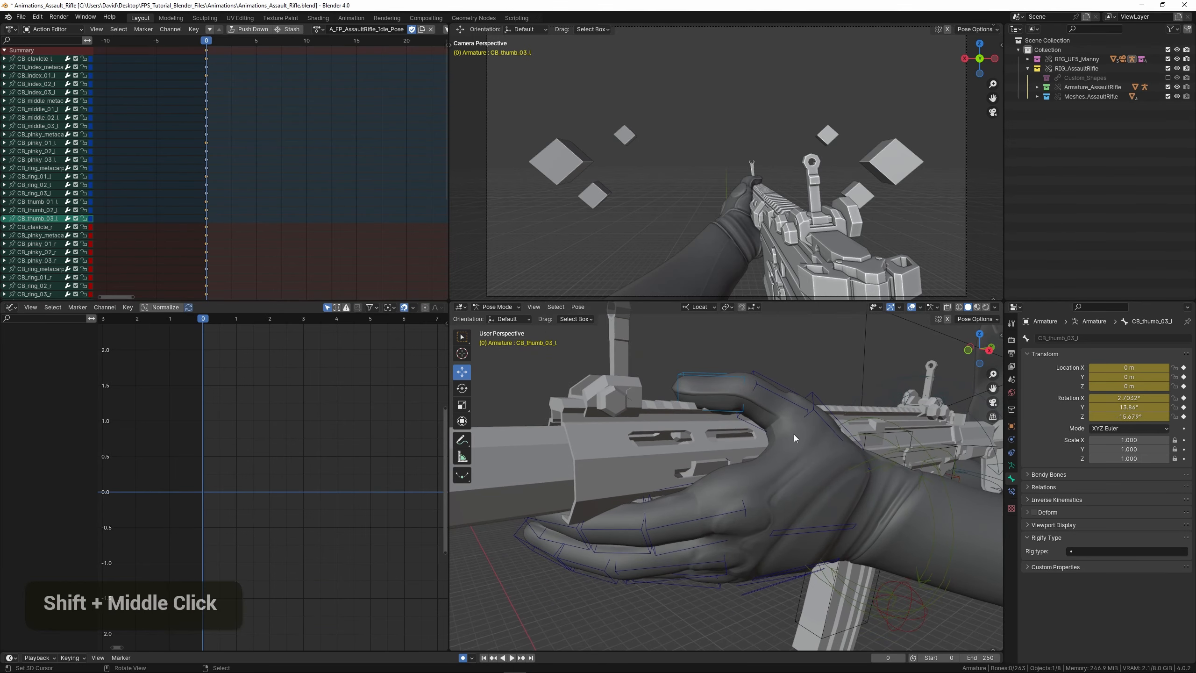
middle_drag(795, 434, 670, 484)
scroll(651, 479, down, 2)
scroll(634, 483, up, 3)
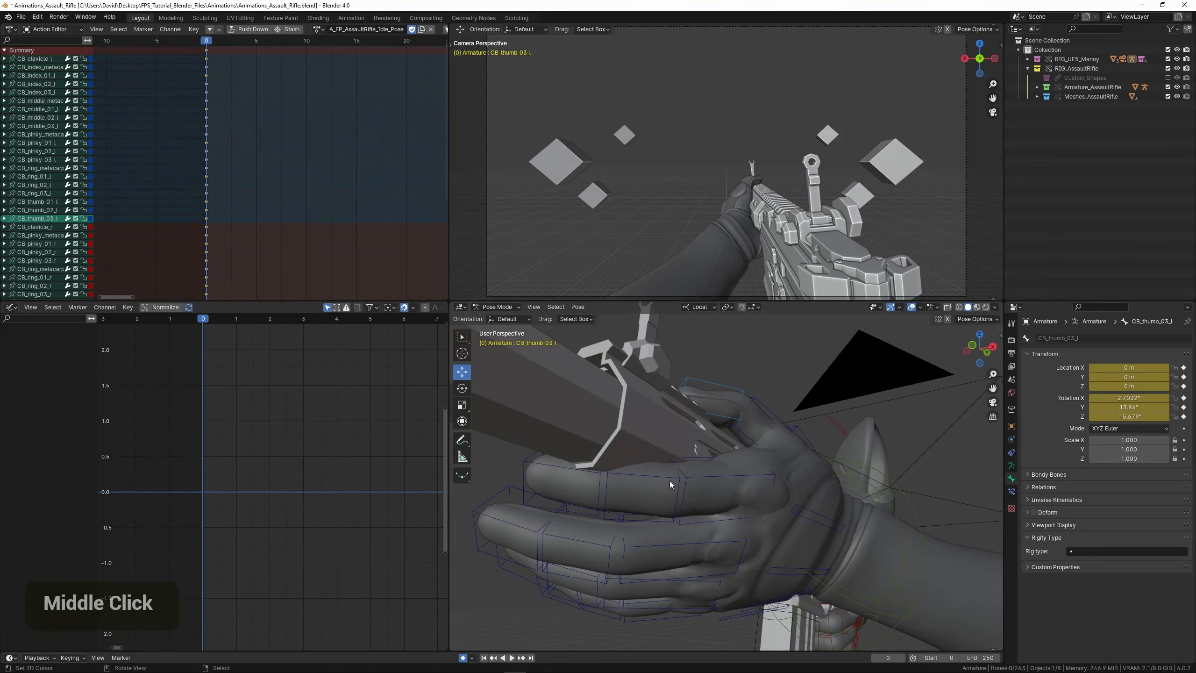
mouse_move(774, 495)
middle_down()
mouse_move(793, 507)
mouse_move(757, 507)
middle_up()
click(793, 507)
key(r)
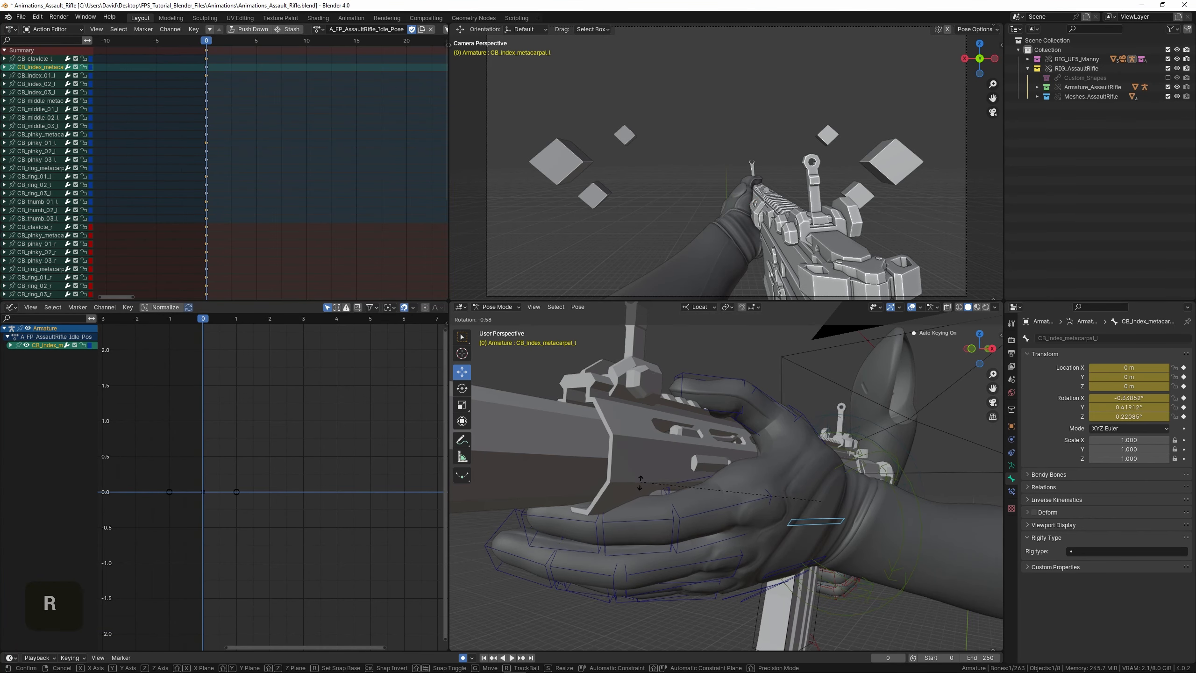
click(639, 490)
middle_drag(638, 490, 690, 516)
key(r)
click(639, 528)
key(r)
key(z)
click(637, 522)
- Rotate the bases of the neighbouring left fingers, including CB_ring_01_l, to adjust the spacing between the fingers
right_click(644, 491)
key(r)
click(642, 522)
right_click(646, 529)
key(r)
click(624, 508)
right_click(690, 514)
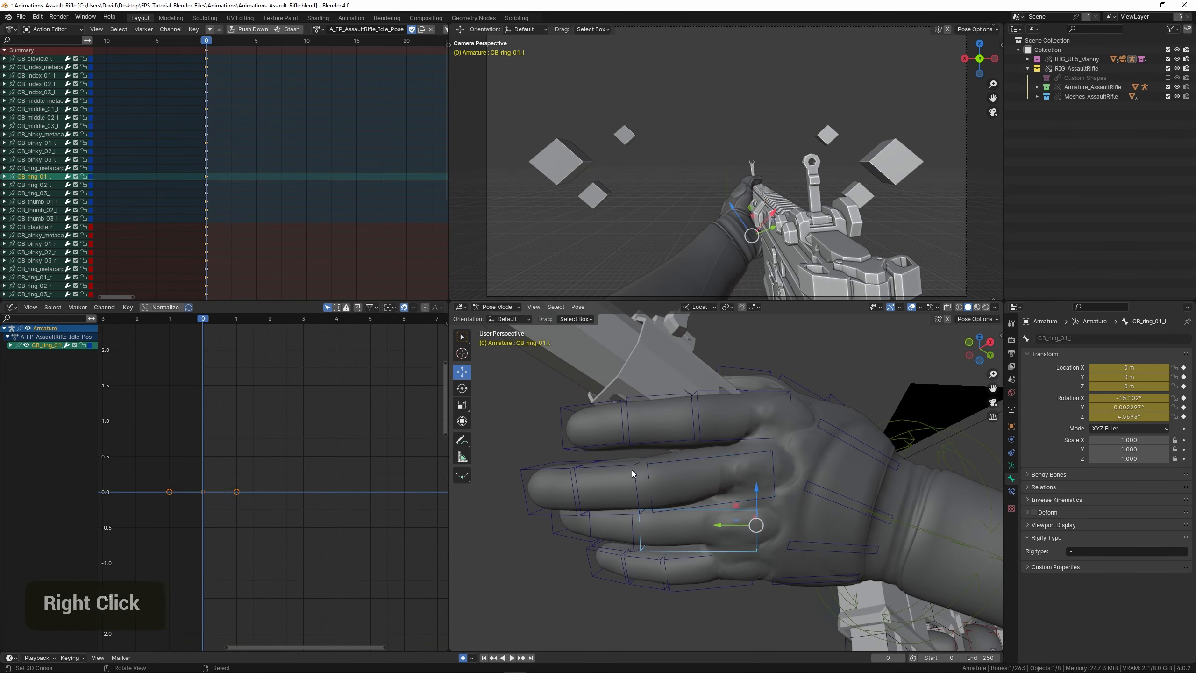
key(r)
click(632, 483)
middle_drag(632, 482, 640, 522)
- Rotate CB_index_01_l freely and about local Z to bring the left index finger up against the handguard's underside
right_click(718, 484)
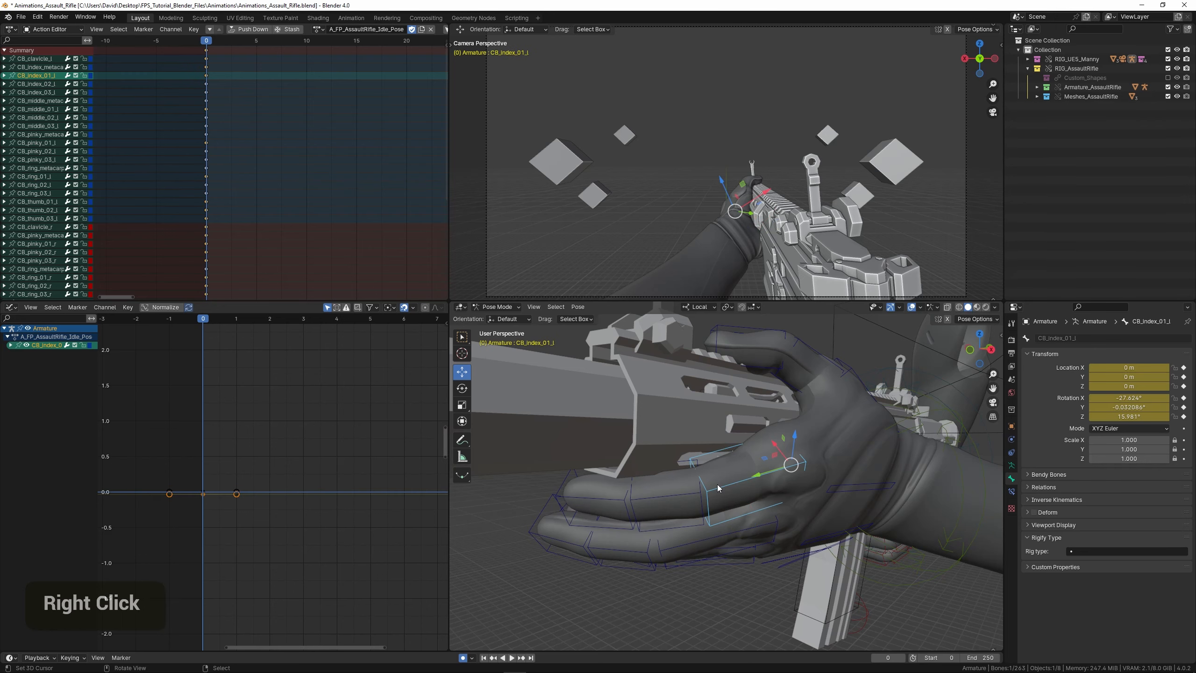
middle_drag(718, 485, 618, 470)
key(r)
click(630, 465)
key(r)
key(z)
click(635, 511)
- Curl the left index finger by rotating CB_index_02_l about local Z and CB_index_03_l about local Z to about -32°
right_click(613, 510)
scroll(613, 510, up, 2)
key(r)
key(z)
click(606, 507)
right_click(618, 469)
key(r)
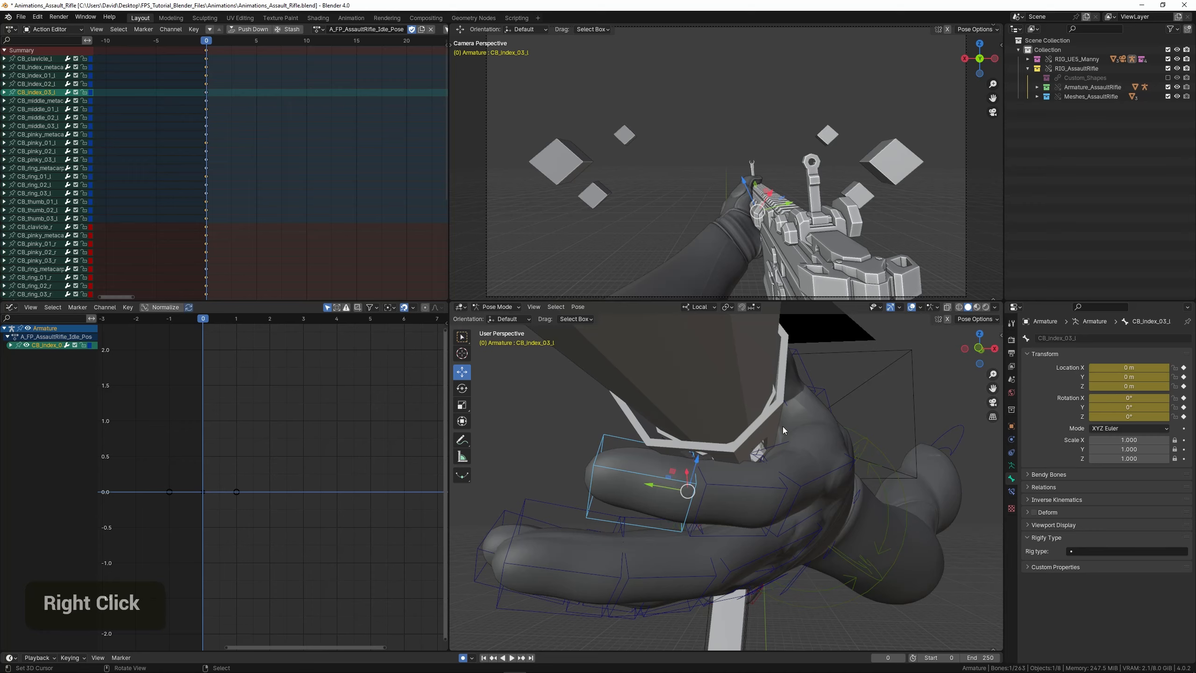
key(z)
click(781, 483)
key(KP_Decimal)
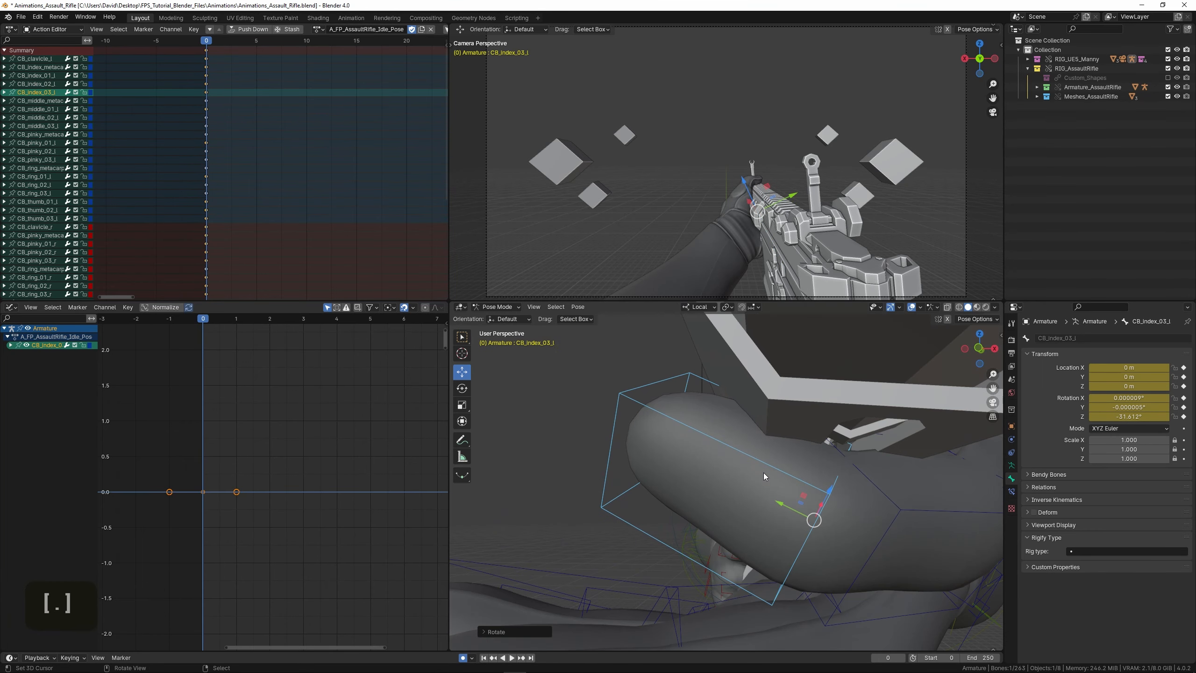
- Select CB_index_metacarpal_l, try a free rotation of it, and undo that rotation
scroll(763, 473, down, 4)
shift+middle_drag(767, 469, 729, 497)
scroll(638, 494, down, 2)
right_click(776, 498)
scroll(682, 484, up, 1)
shift+middle_drag(729, 497, 739, 505)
middle_drag(739, 506, 863, 468)
scroll(751, 446, down, 1)
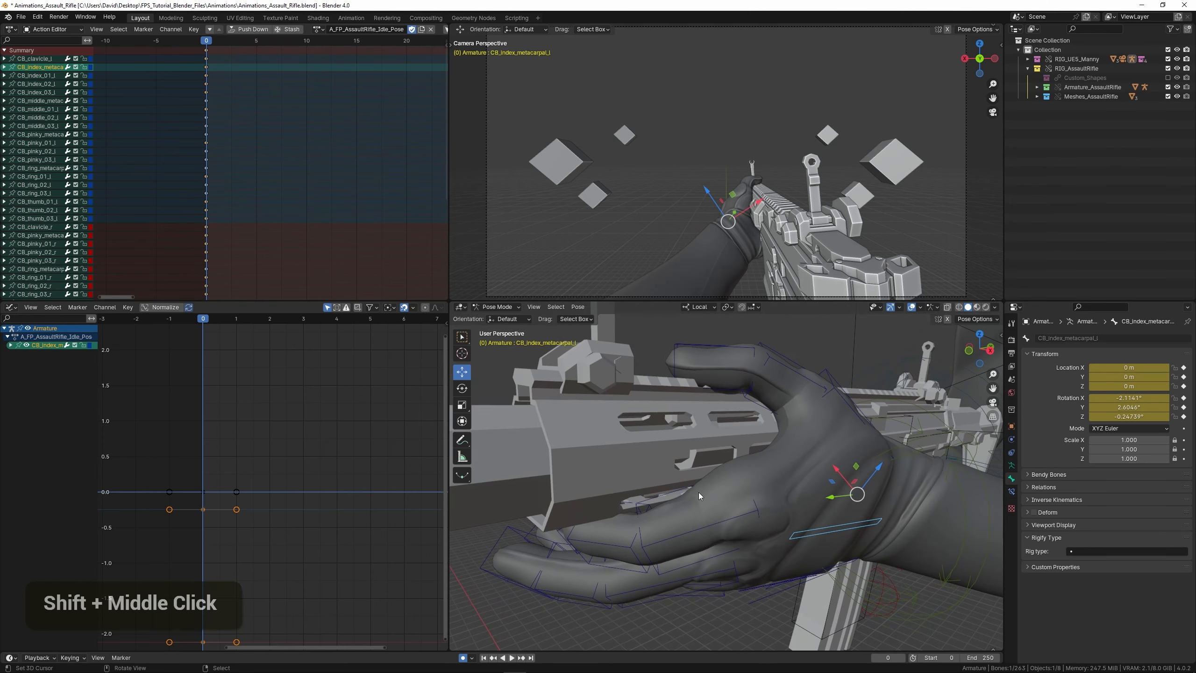
middle_drag(699, 492, 705, 508)
key(r)
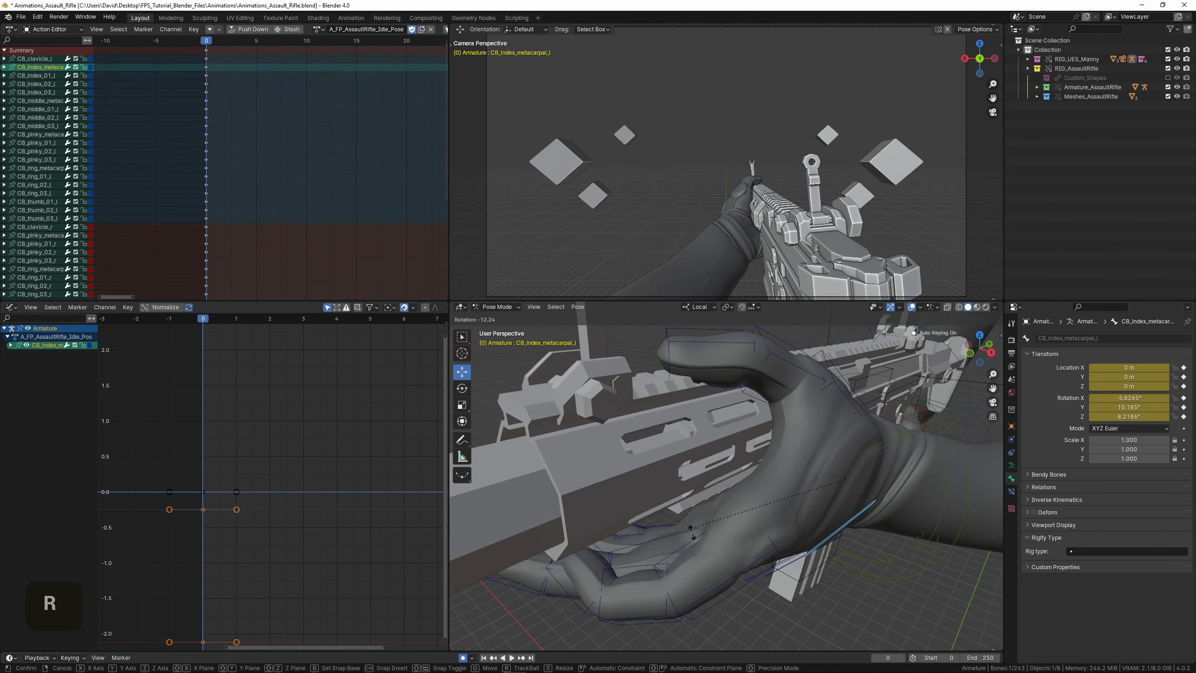
click(678, 518)
mouse_move(677, 518)
middle_down()
mouse_move(711, 524)
mouse_move(684, 531)
middle_up()
key(ctrl+z)
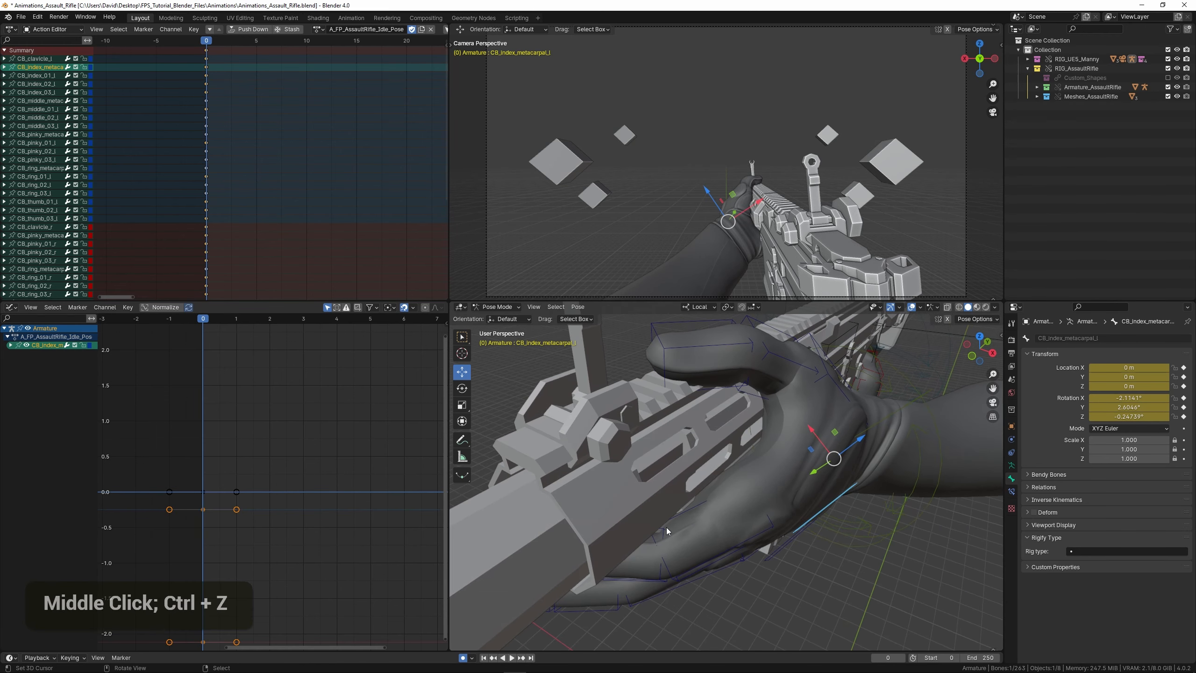
- Apply small free rotations to CB_index_metacarpal_l to refine how the index knuckle sits beside the handguard
key(r)
click(700, 497)
scroll(709, 485, up, 3)
scroll(725, 462, down, 1)
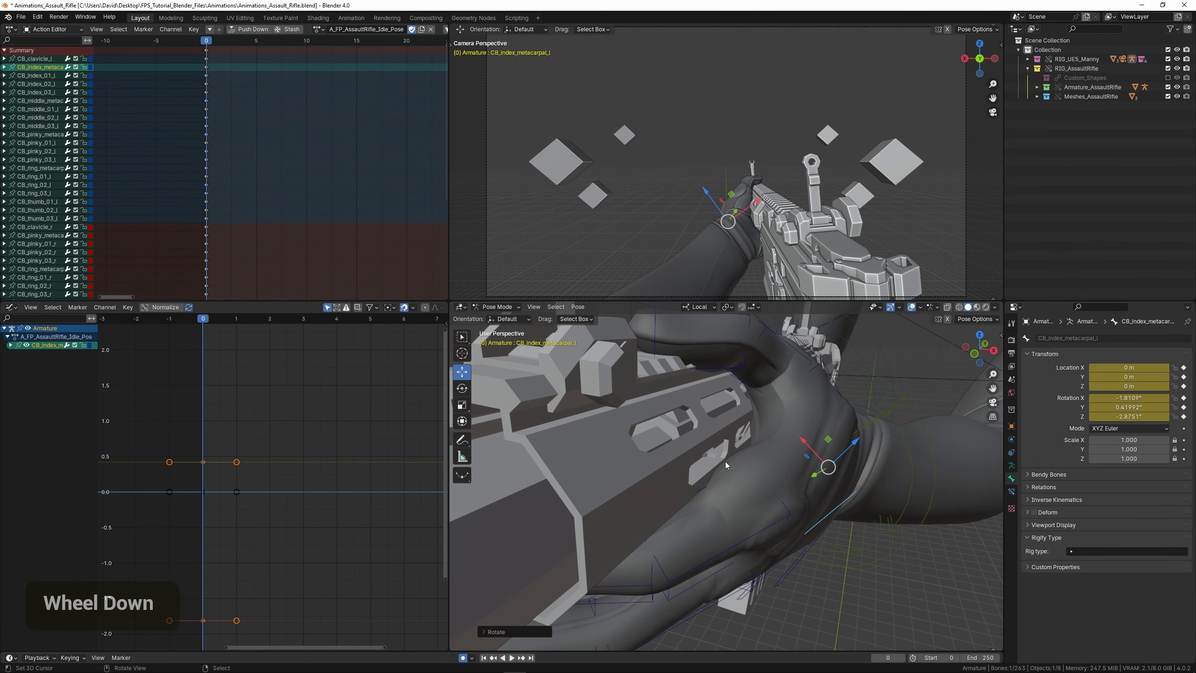
key(r)
click(681, 477)
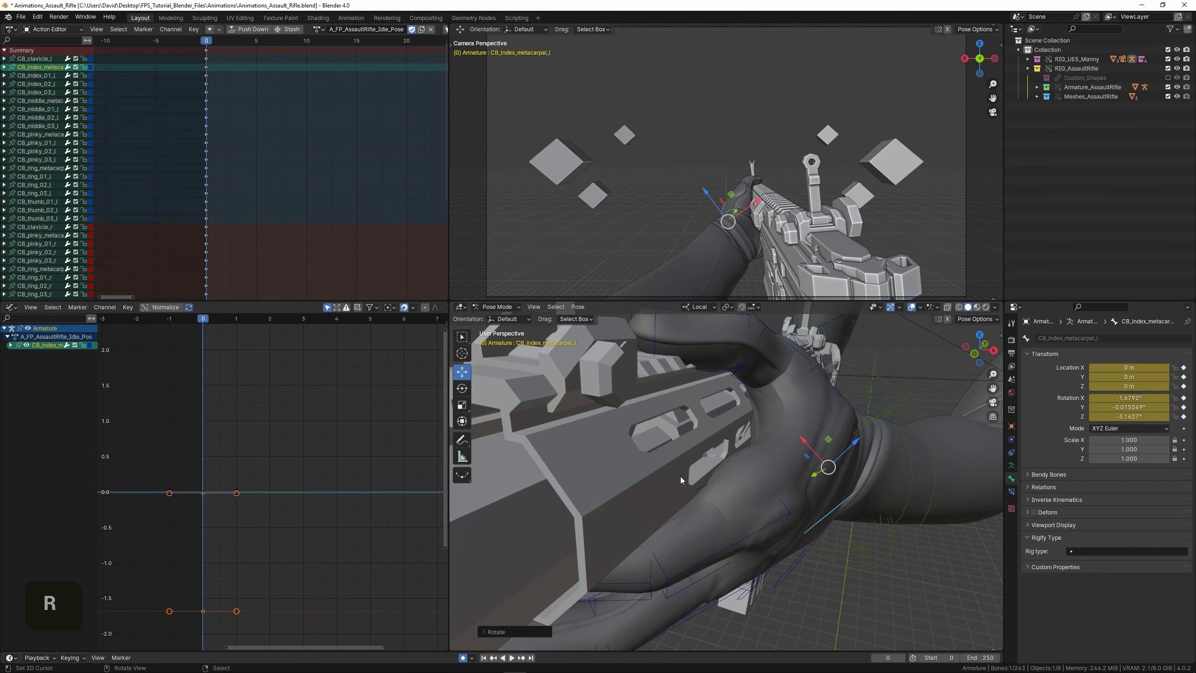
middle_drag(680, 480, 678, 503)
scroll(783, 454, down, 2)
scroll(683, 463, up, 2)
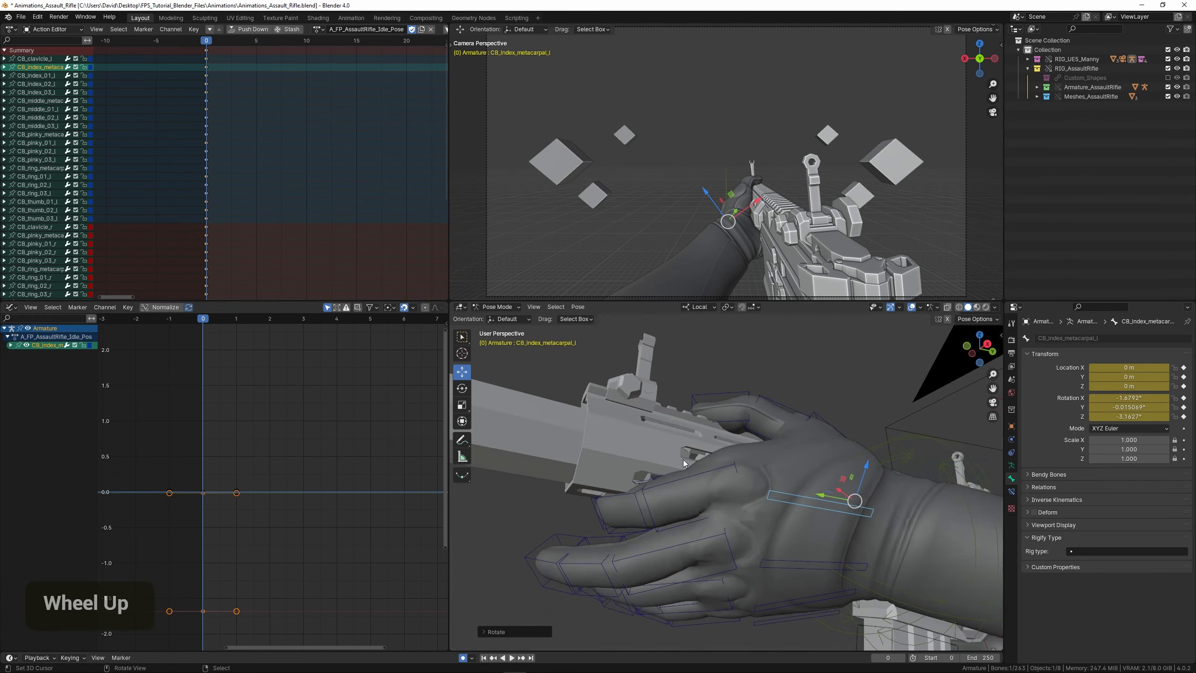
scroll(683, 463, up, 1)
key(r)
click(858, 501)
- Adjust the left index finger's curl beneath the handguard by rotating its bones up to CB_index_02_l about local Z
shift+middle_drag(736, 483, 824, 485)
click(665, 509)
key(r)
key(z)
click(637, 510)
click(651, 522)
key(r)
key(z)
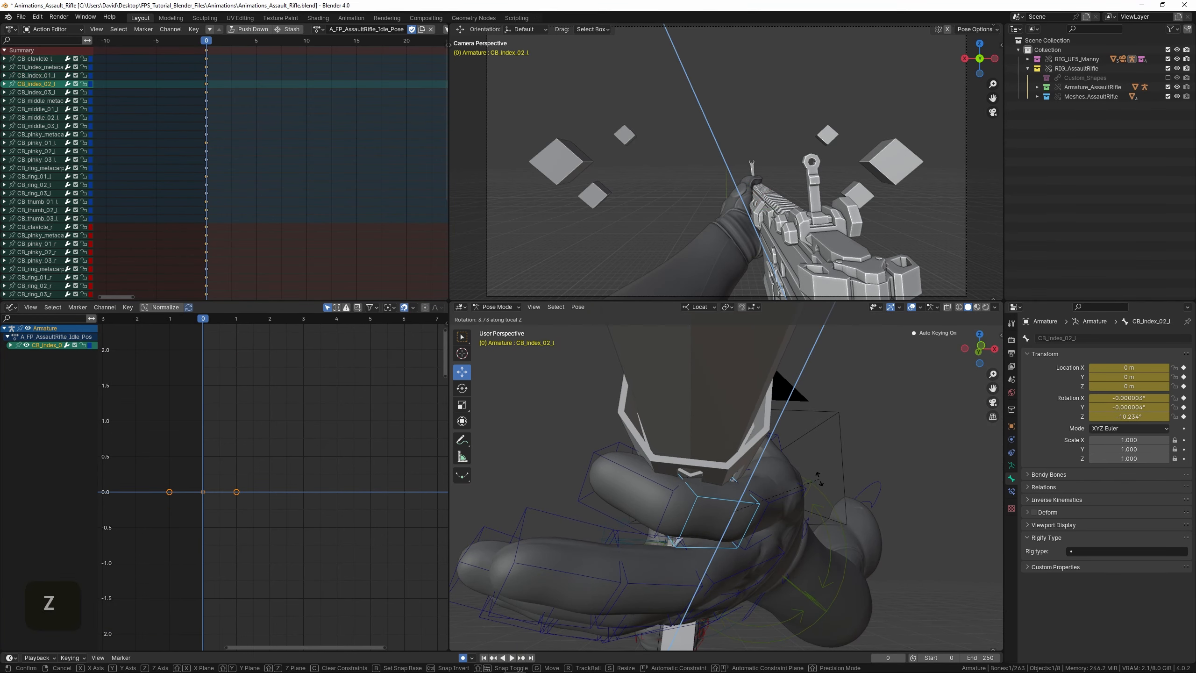
click(815, 477)
- Rotate CB_index_03_l about local Z to about -37° and about local Y to about -19°
right_click(672, 493)
key(r)
key(z)
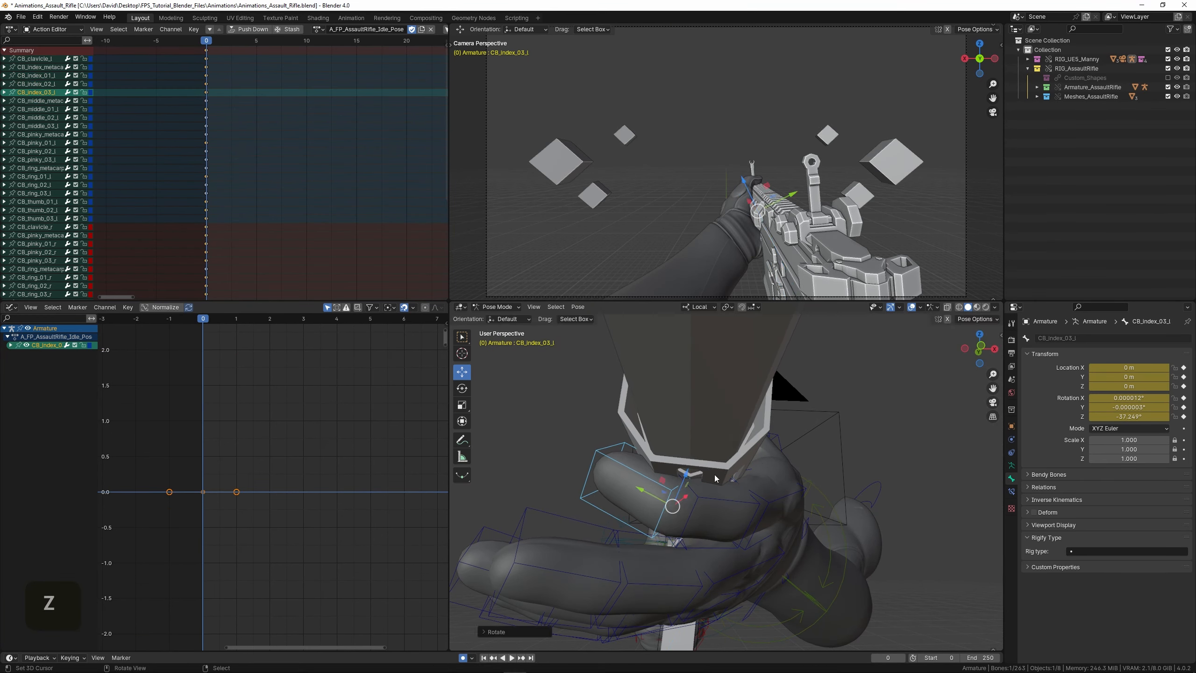
middle_drag(762, 460, 796, 495)
key(y)
click(861, 499)
middle_drag(796, 495, 683, 479)
shift+middle_drag(683, 479, 650, 466)
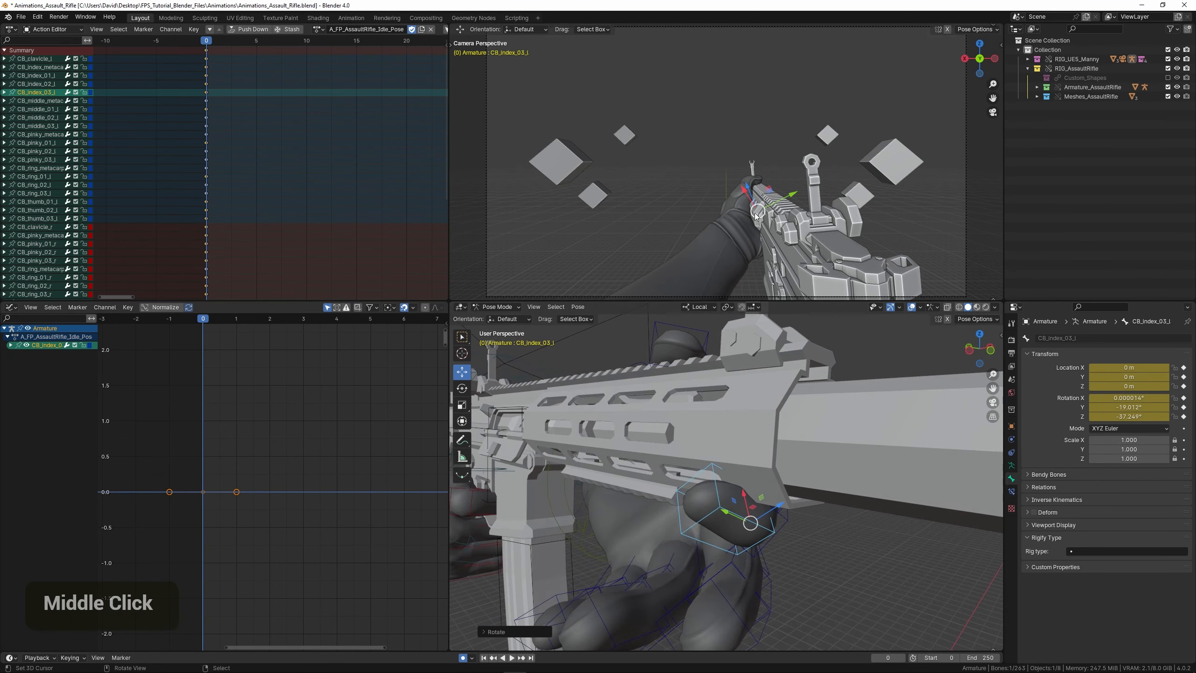
mouse_move(720, 457)
middle_down()
mouse_move(738, 442)
mouse_move(747, 450)
mouse_move(731, 440)
middle_up()
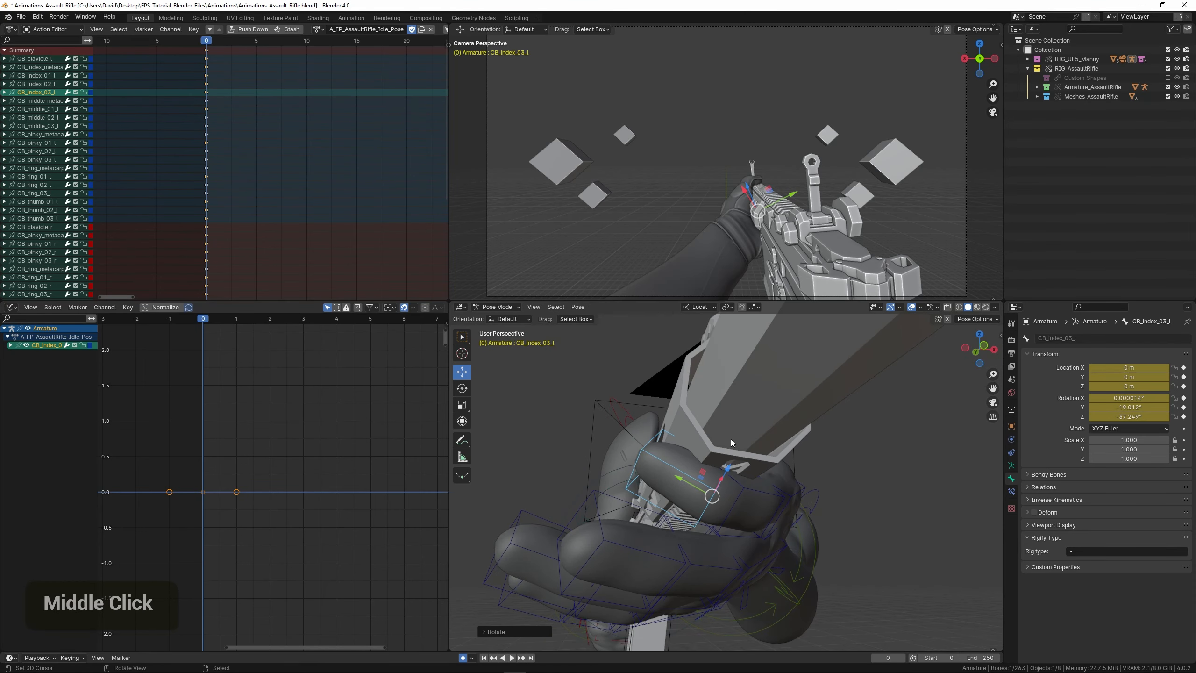
- Rotate CB_middle_01_l about local Z and freely to bring the left middle finger in beside the index finger
middle_drag(721, 532, 766, 537)
shift+middle_drag(744, 537, 671, 511)
right_click(703, 505)
key(r)
key(z)
click(839, 506)
middle_drag(839, 505, 809, 496)
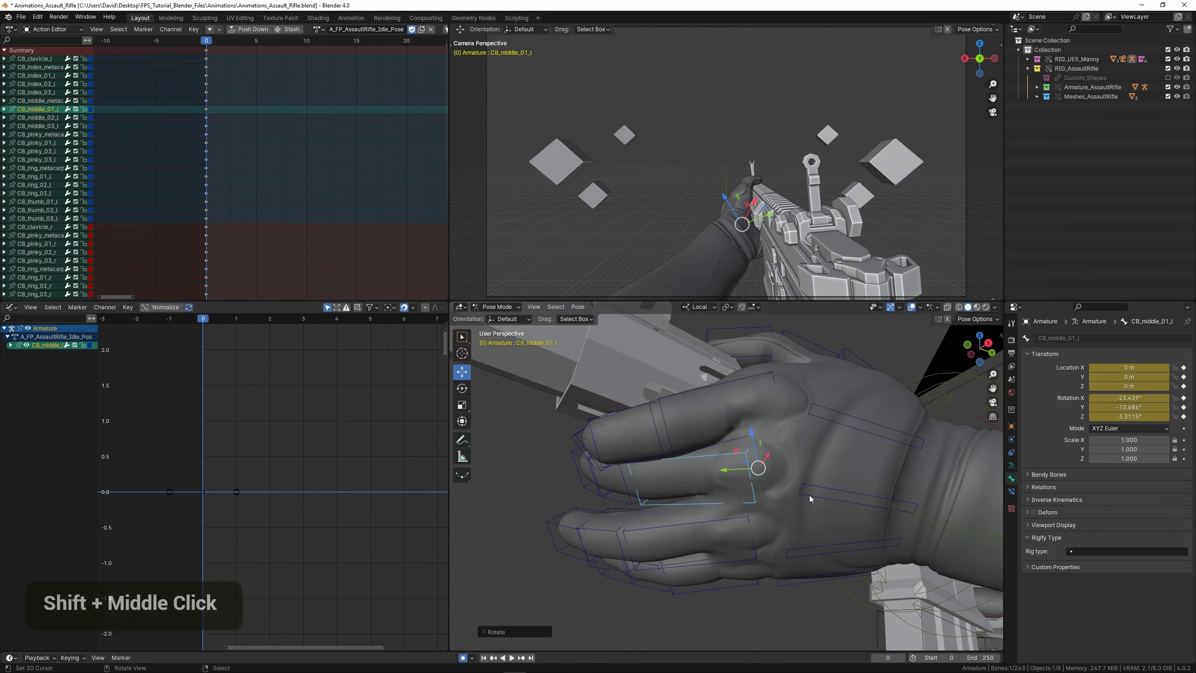
right_click(662, 445)
key(r)
- Reselect the middle finger's first bone and rotate it further about local Z to bend the finger under the handguard
right_click(675, 475)
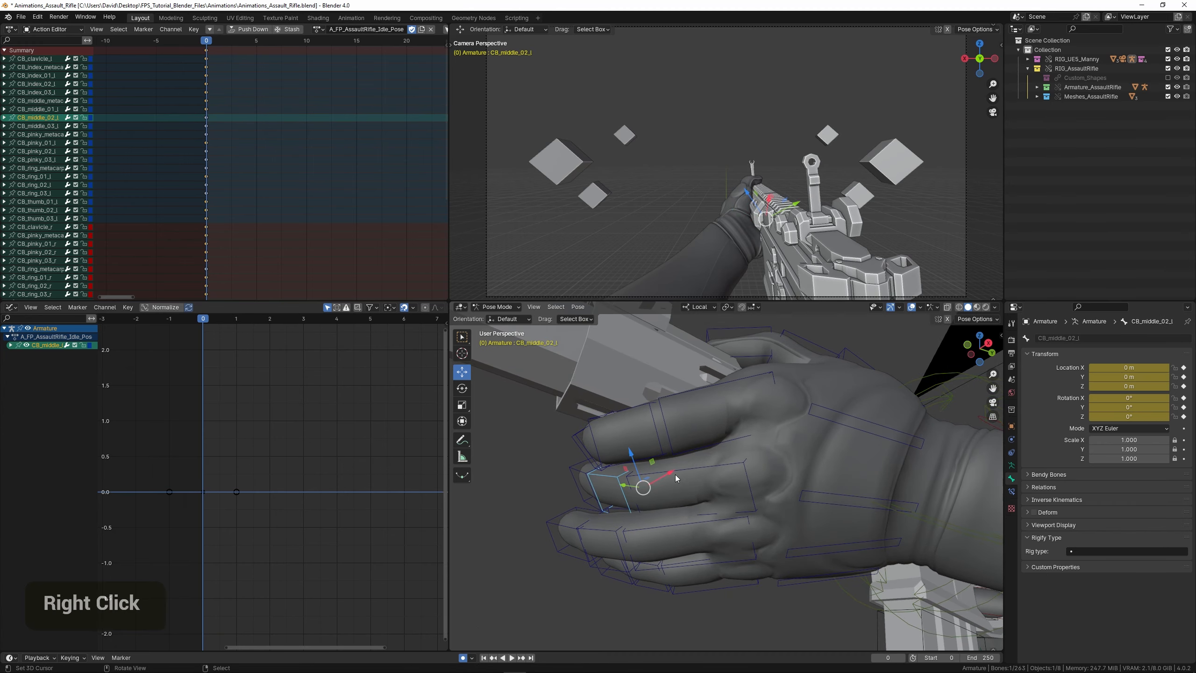
right_click(675, 478)
middle_drag(632, 477, 765, 487)
key(r)
key(z)
click(908, 499)
- Curl the left middle finger by rotating CB_middle_02_l about local Z to about -53° and CB_middle_03_l to about -29°
right_click(768, 485)
key(r)
key(z)
click(802, 441)
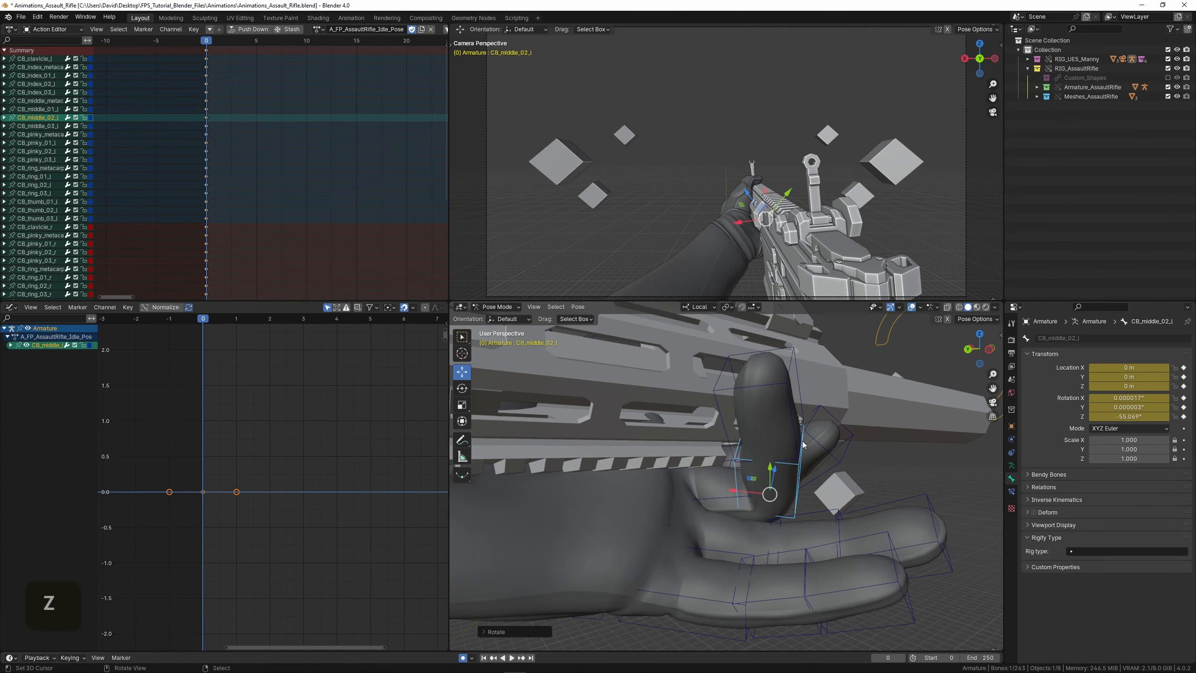
shift+middle_drag(802, 442, 757, 462)
right_click(733, 436)
key(r)
key(z)
click(832, 442)
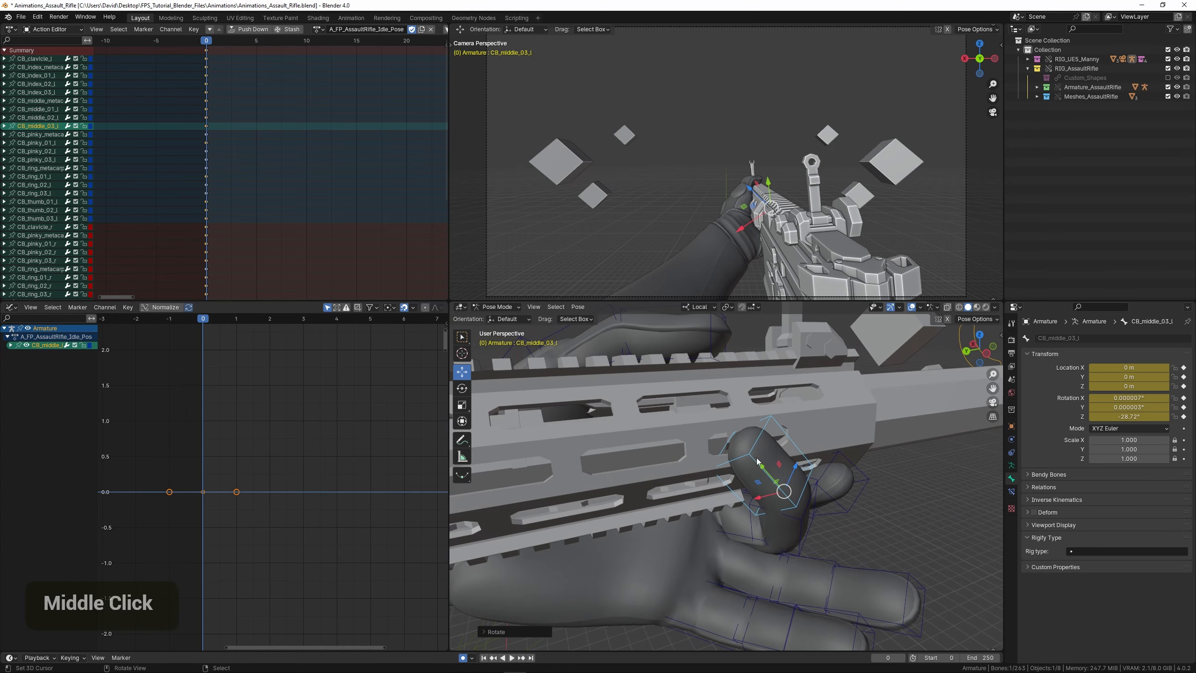
- Refine the left middle fingertip by rotating CB_middle_03_l about local Y and local Z, and save the file
scroll(758, 461, down, 3)
scroll(825, 481, up, 3)
middle_drag(826, 481, 796, 542)
key(r)
key(y)
click(880, 461)
key(r)
key(z)
click(803, 451)
key(r)
key(z)
click(859, 462)
key(ctrl+s)
- Rotate CB_ring_01_l about local Z to about -57° and about local Y to about -25°
scroll(817, 494, down, 2)
shift+middle_drag(796, 542, 819, 504)
scroll(694, 466, up, 3)
right_click(692, 509)
key(r)
key(z)
click(780, 484)
key(r)
key(y)
click(777, 468)
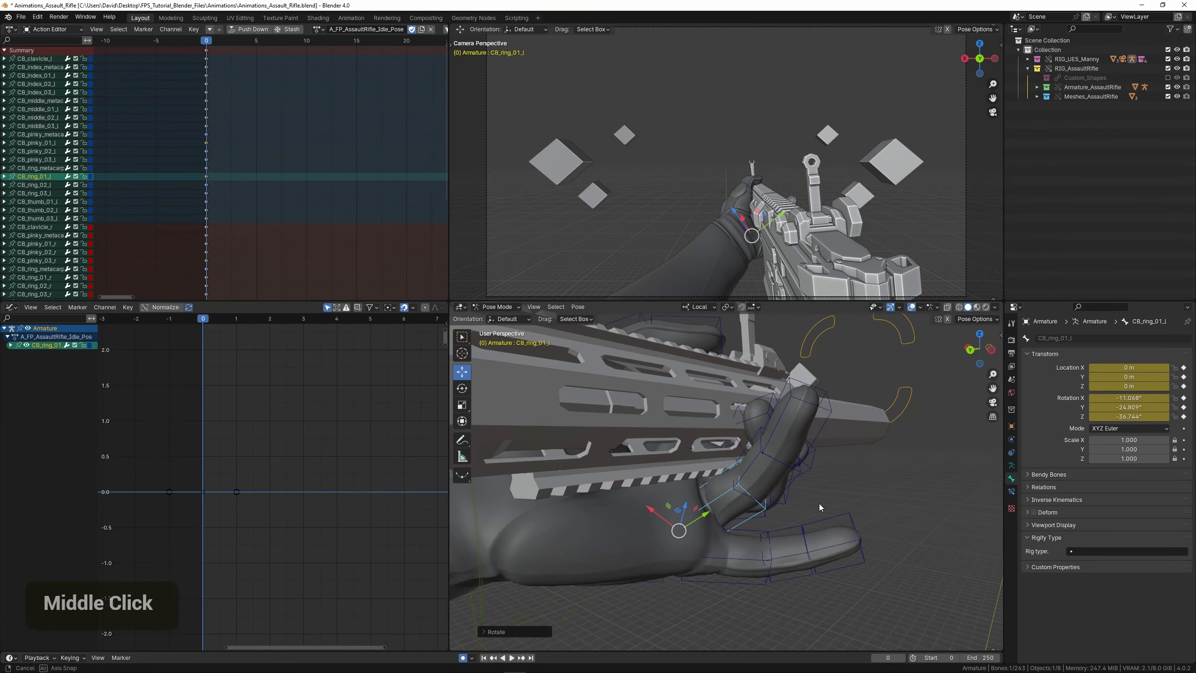
- Curl the left ring finger by rotating CB_ring_02_l about local Z to about -60° and CB_ring_03_l about local Z
click(782, 494)
scroll(790, 498, up, 3)
key(r)
key(z)
click(726, 405)
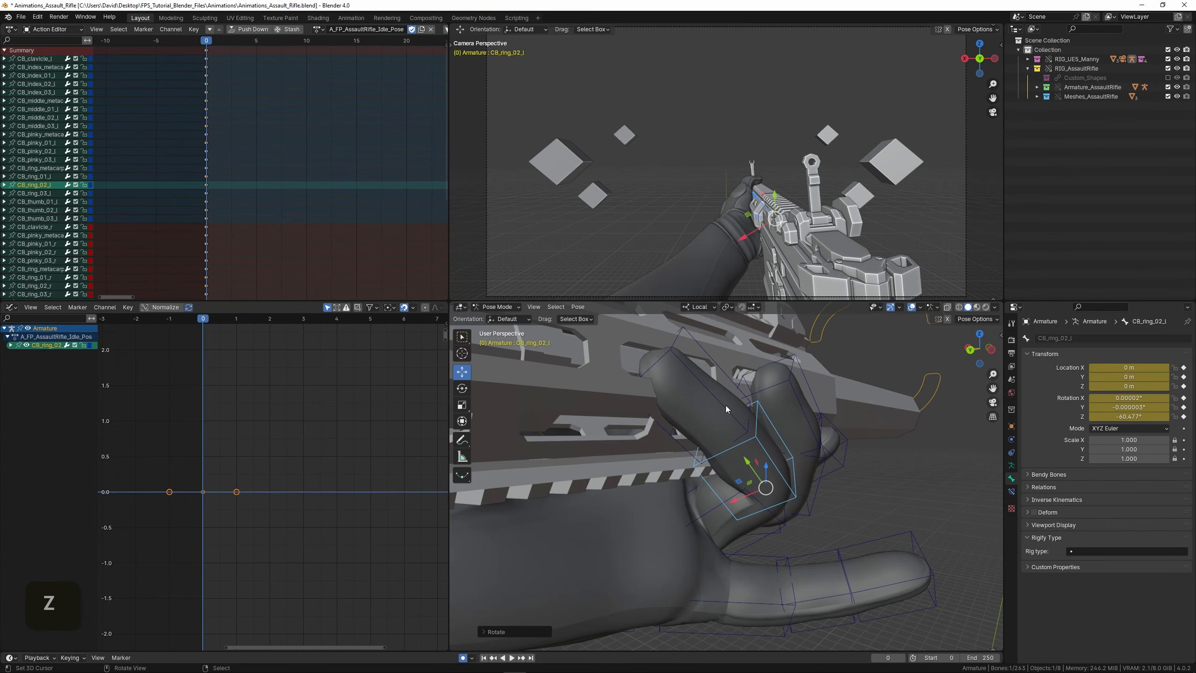
right_click(725, 408)
key(r)
key(z)
click(749, 438)
right_click(799, 464)
key(r)
key(z)
click(771, 445)
key(ctrl+z)
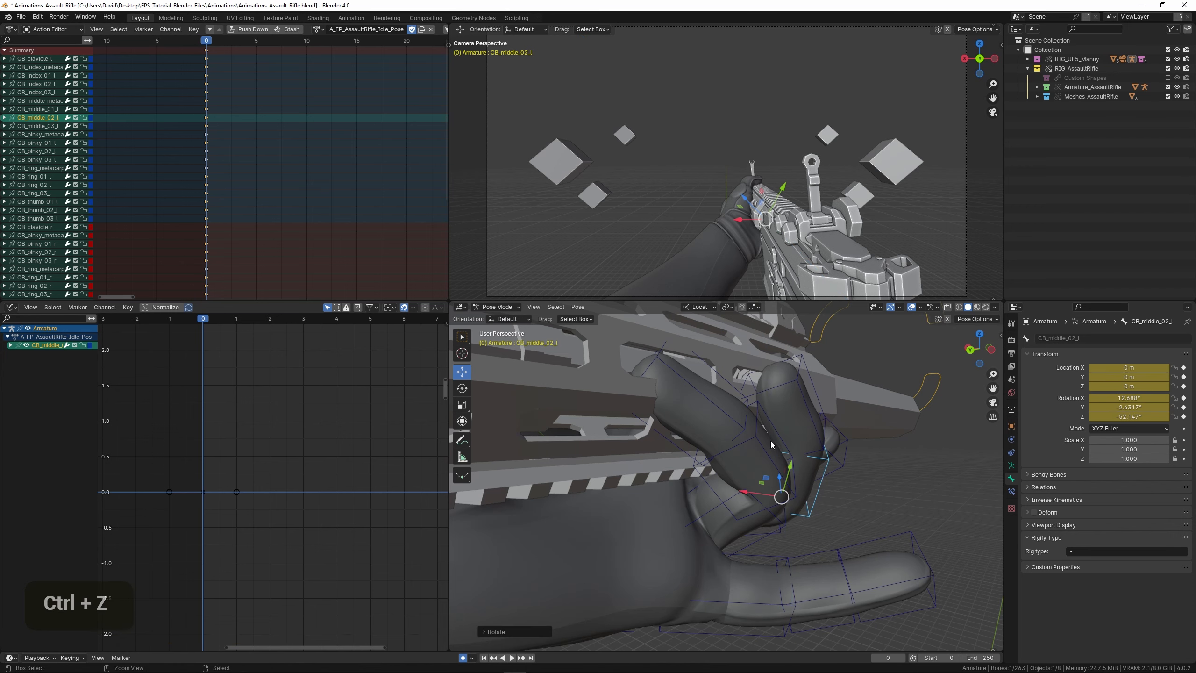
- Loosen the ring finger's curl by rotating CB_ring_02_l about local Z to about -49°, and adjust CB_ring_03_l about local Z
right_click(775, 424)
key(r)
key(z)
click(802, 409)
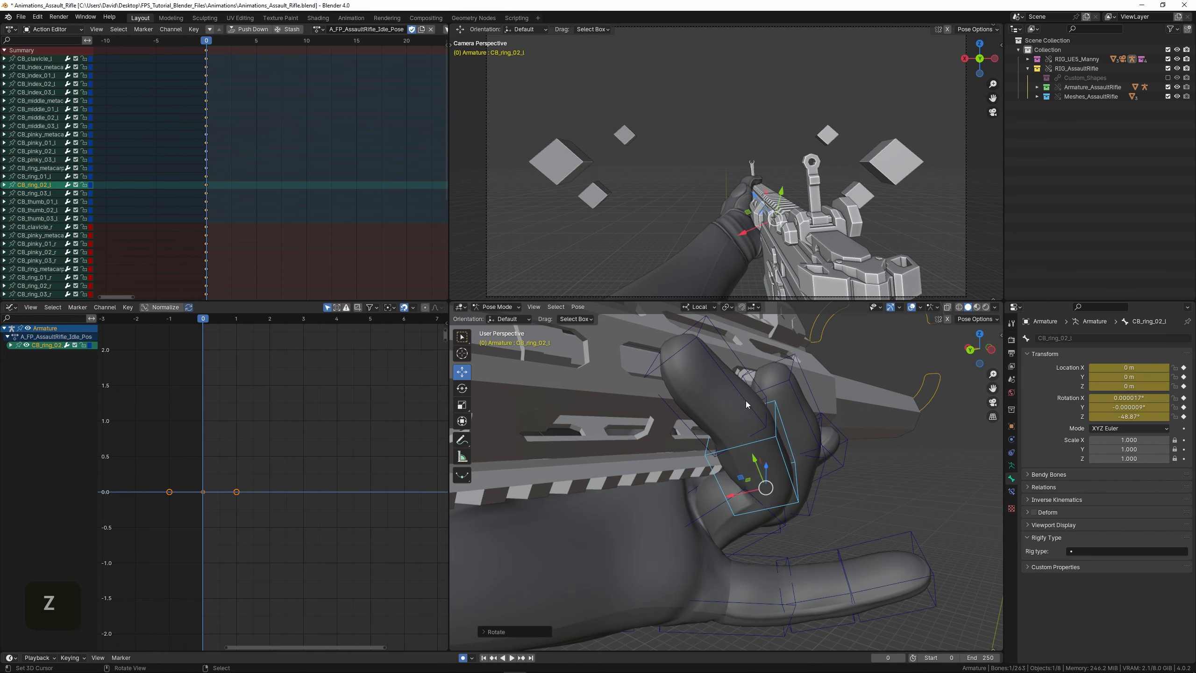
right_click(746, 403)
key(r)
key(z)
click(787, 397)
- Rotate CB_ring_03_l about local Y to about -10° and about local Z to about -8°, and freely adjust the ring finger
middle_drag(792, 396, 762, 425)
shift+middle_drag(762, 425, 716, 495)
key(r)
key(y)
click(898, 470)
key(r)
key(z)
click(906, 473)
scroll(754, 442, up, 2)
right_click(697, 475)
key(r)
click(773, 458)
- Rotate CB_pinky_01_l about local Z to bend the left pinky up toward the handguard
shift+scroll(774, 458, up, 2)
scroll(705, 509, down, 2)
right_click(746, 562)
key(r)
key(z)
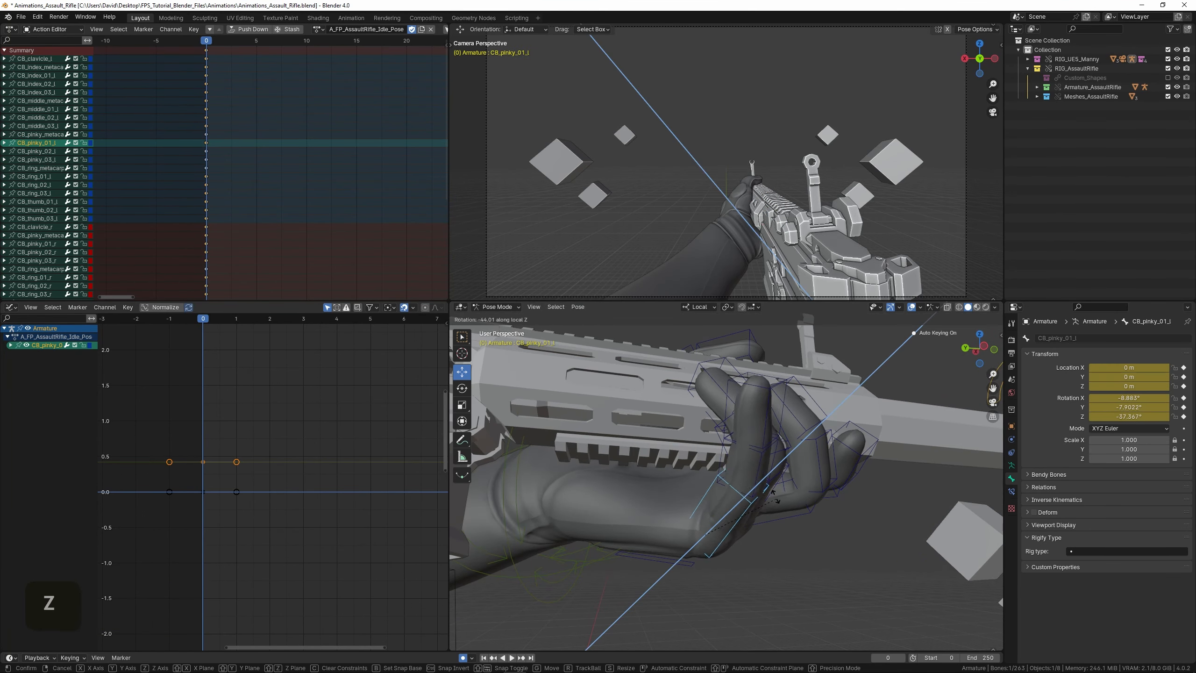
click(737, 464)
- Rotate CB_pinky_metacarpal_l about local Z to about -17°, and adjust it freely and about local Y
right_click(680, 559)
shift+middle_drag(702, 559, 767, 476)
key(r)
key(z)
click(744, 537)
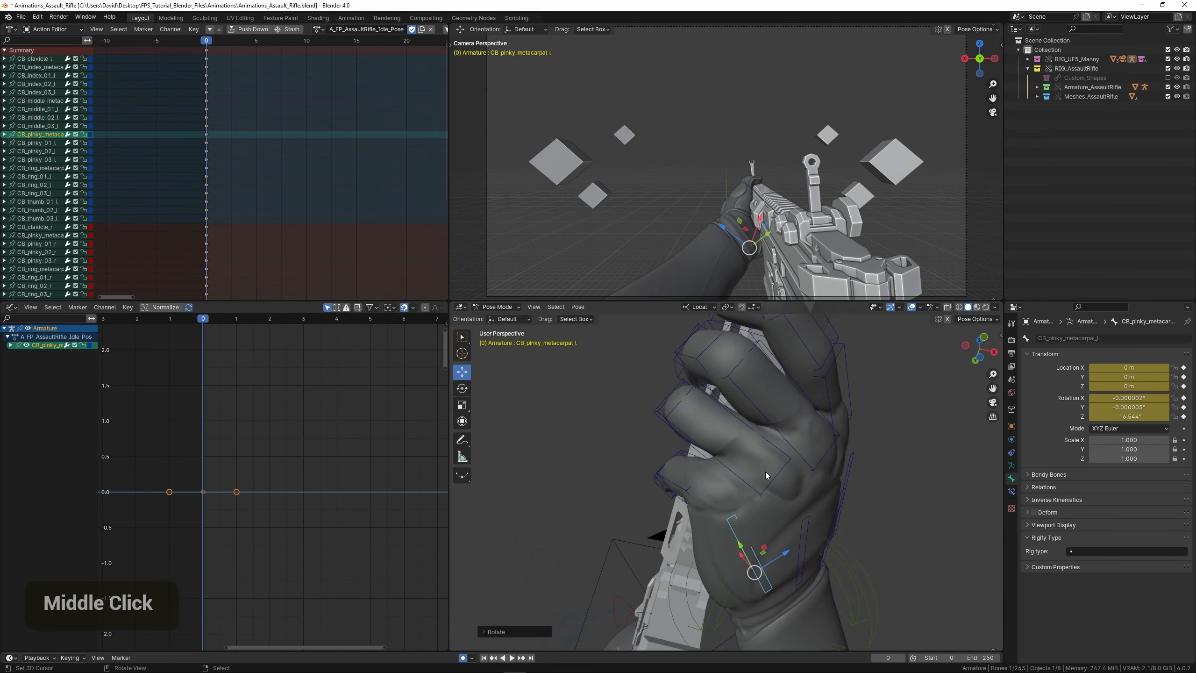
key(r)
click(774, 472)
key(r)
key(y)
click(784, 478)
- Rotate the left ring finger's metacarpal bone freely to shape the palm
right_click(801, 520)
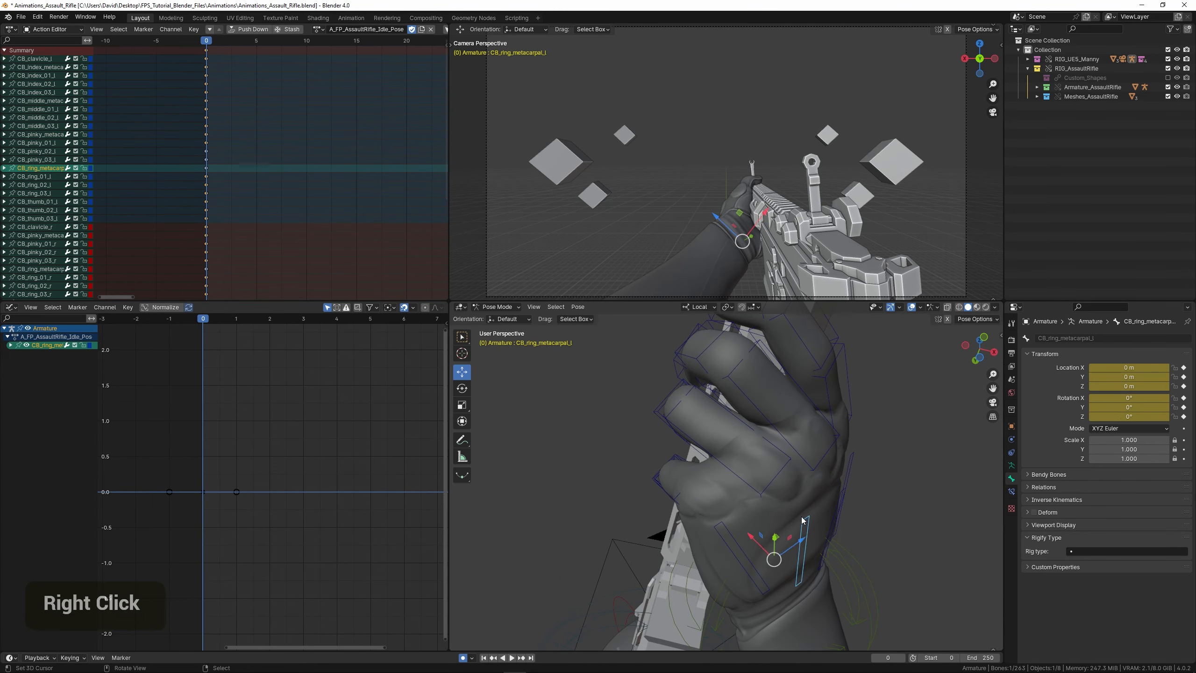
middle_drag(803, 520, 721, 564)
key(r)
click(801, 523)
right_click(691, 482)
right_click(721, 561)
key(g)
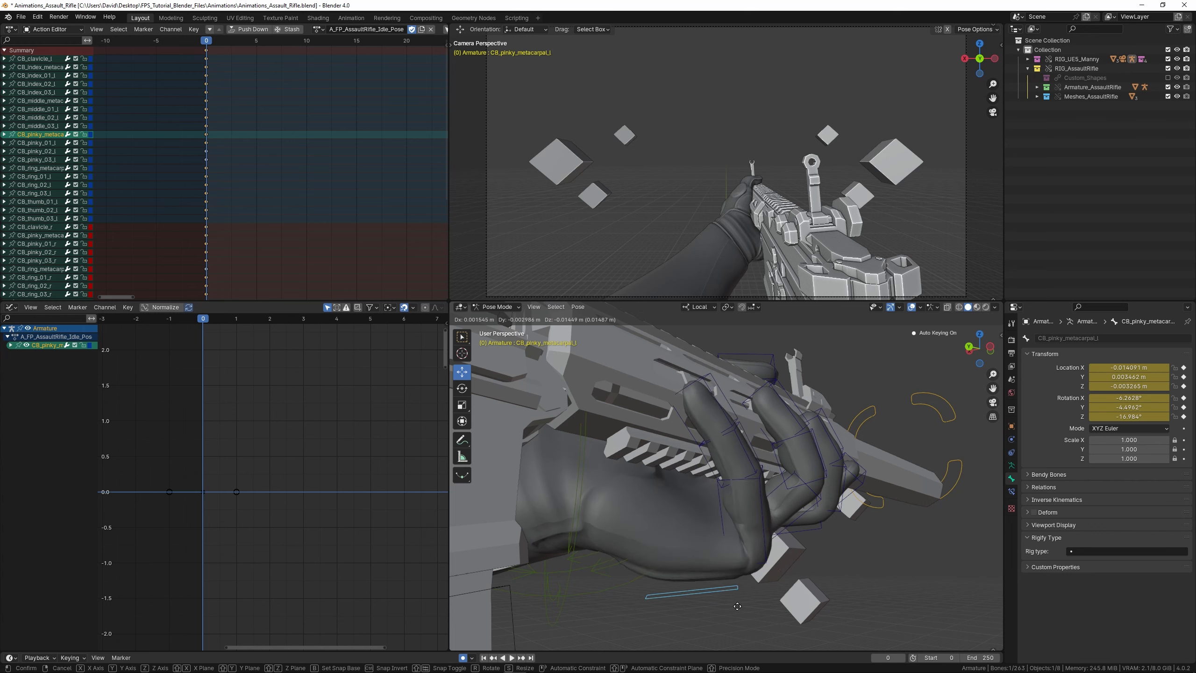
click(751, 563)
key(ctrl+z)
- Rotate CB_pinky_metacarpal_l freely to about -5° X, -5° Y and -20° Z
middle_drag(751, 563, 766, 533)
scroll(755, 559, down, 1)
key(r)
click(757, 561)
scroll(766, 534, up, 2)
key(g)
click(767, 580)
scroll(766, 579, down, 2)
middle_drag(767, 579, 745, 530)
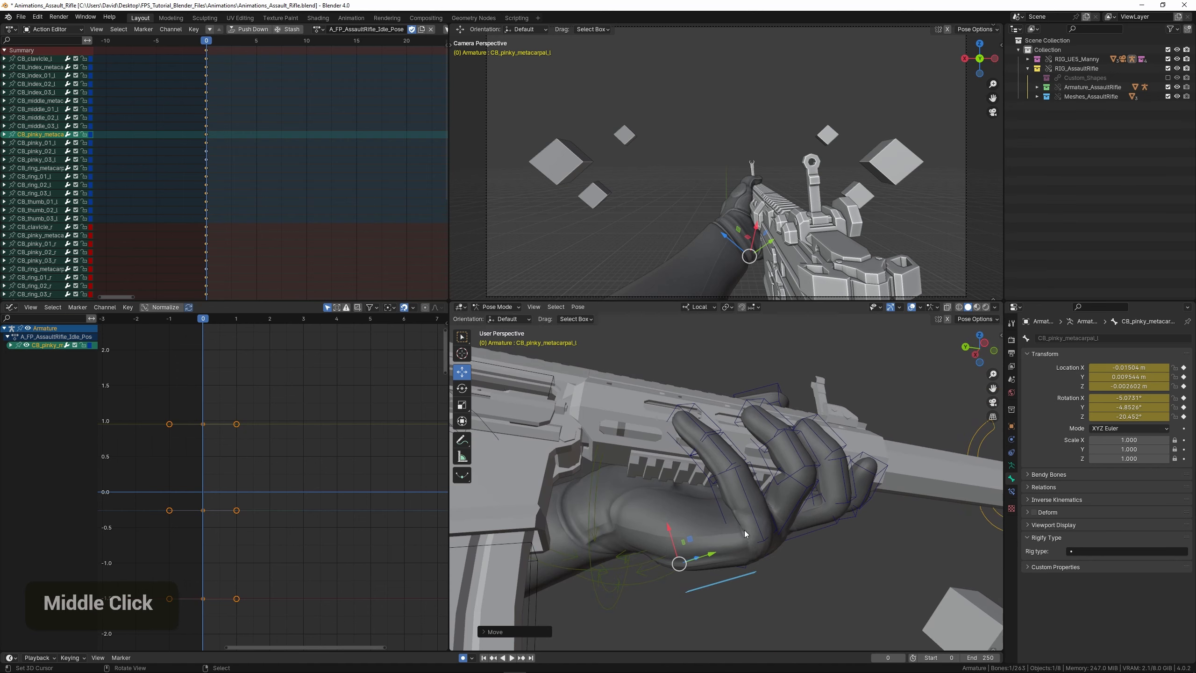
key(g)
key(ctrl+z)
- Rotate CB_pinky_01_l about local Z to about -68°
scroll(723, 543, up, 3)
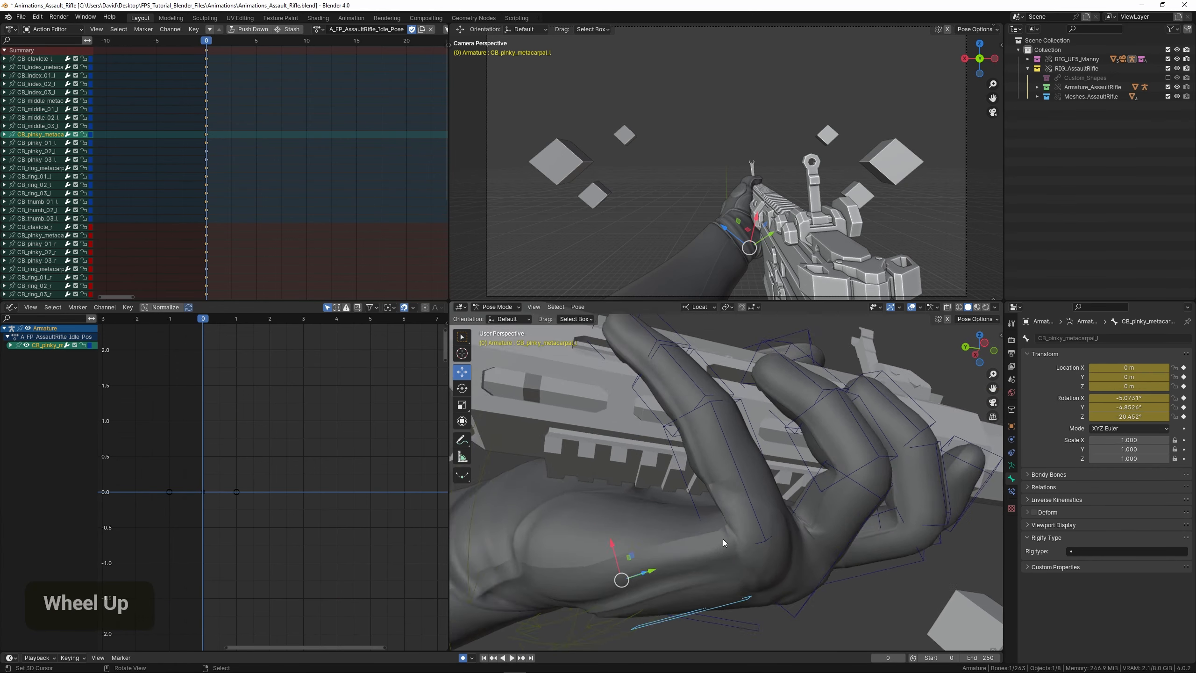
right_click(756, 509)
middle_drag(756, 509, 754, 514)
shift+scroll(820, 473, up, 1)
key(r)
key(z)
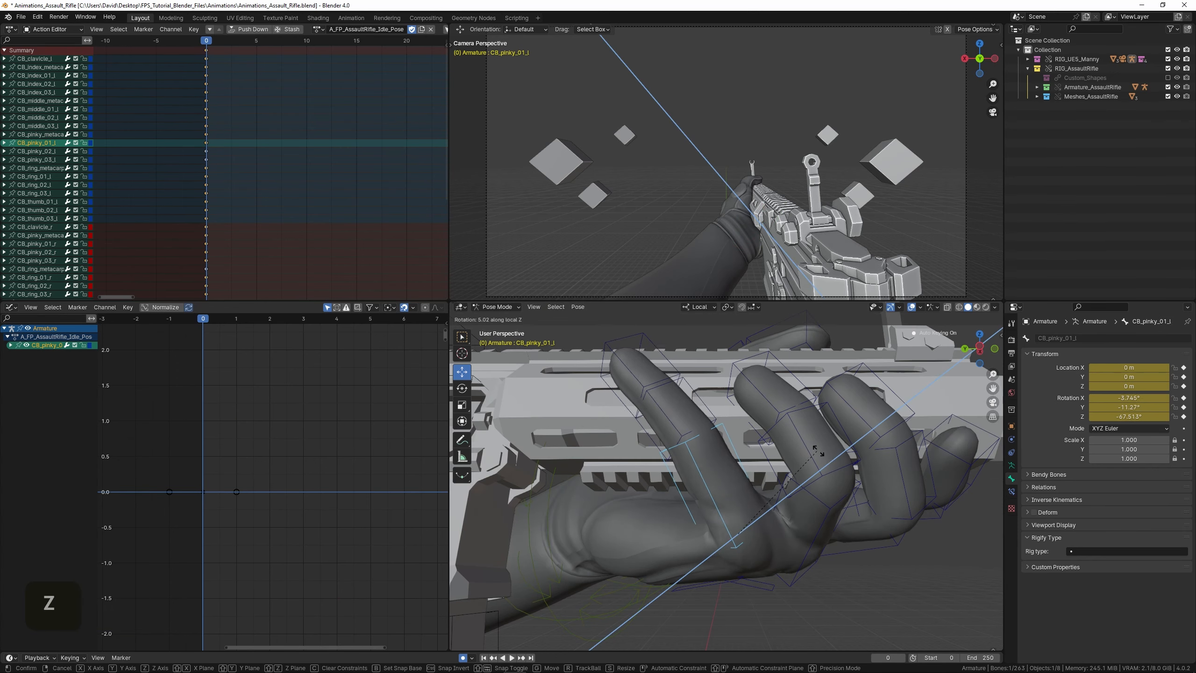
click(819, 452)
- Rotate CB_pinky_01_l about local Y and again about local Z to align the pinky beside the handguard
middle_drag(818, 451, 830, 475)
key(r)
key(y)
click(794, 484)
key(r)
key(z)
click(817, 450)
- Curl the left pinky over the handguard by rotating CB_pinky_02_l and CB_pinky_03_l about local Z
right_click(798, 431)
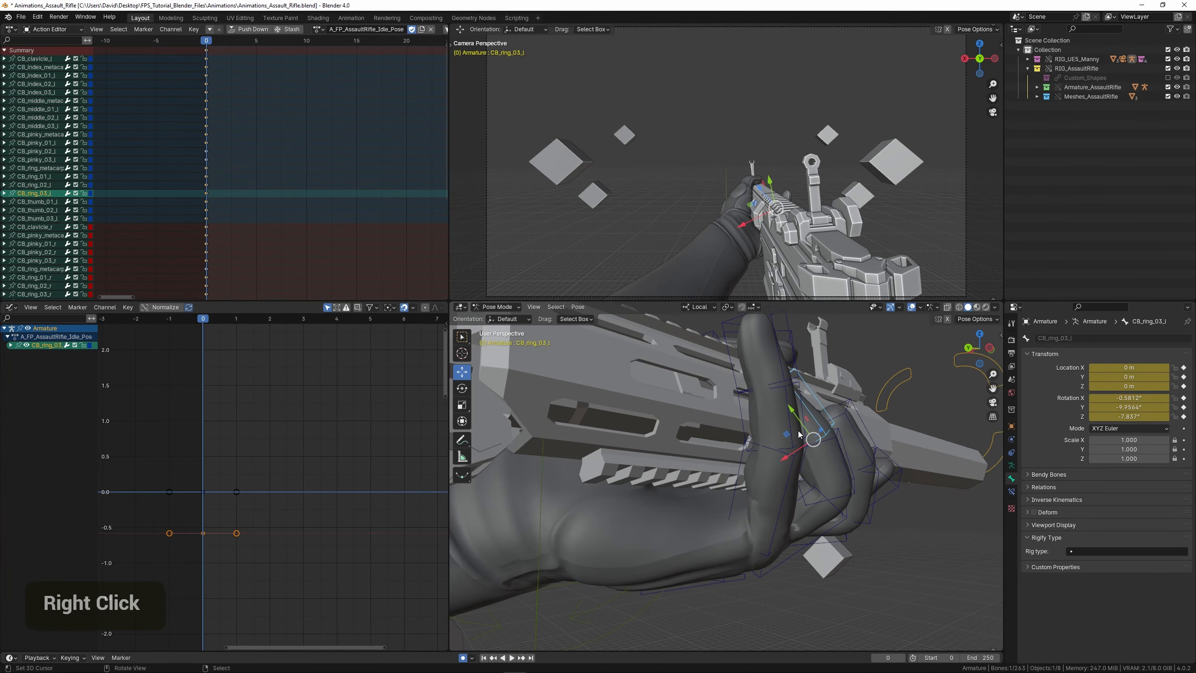
right_click(795, 436)
key(r)
key(z)
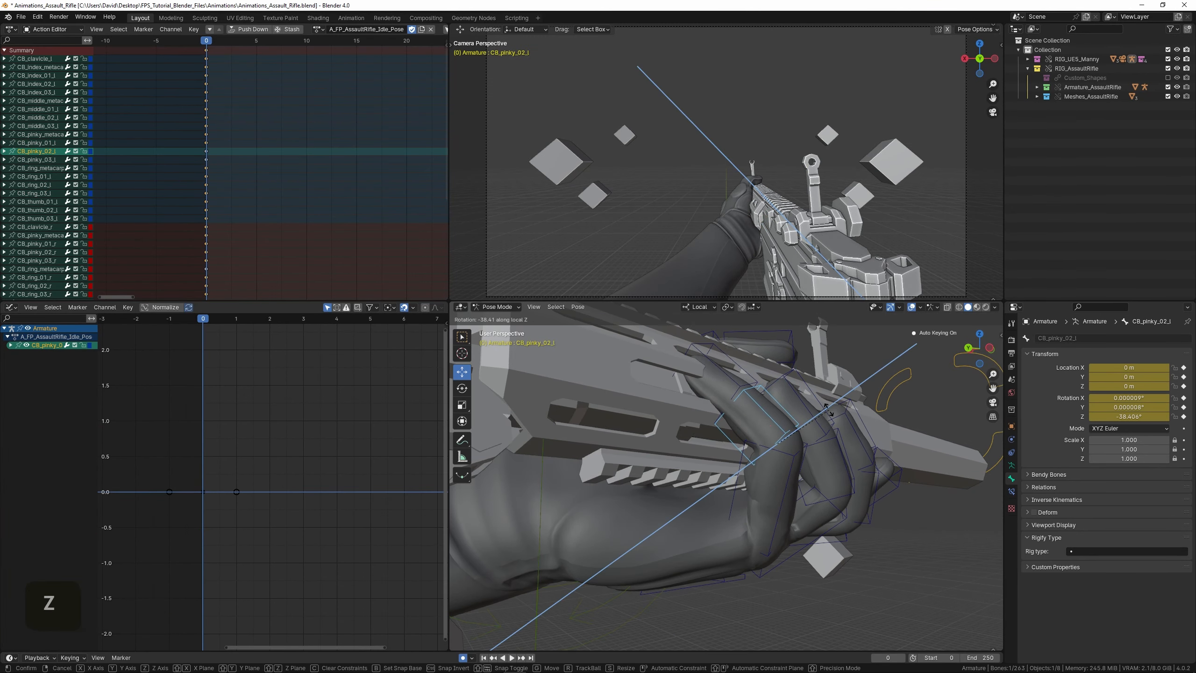
click(815, 413)
shift+middle_drag(815, 413, 847, 417)
scroll(859, 419, down, 2)
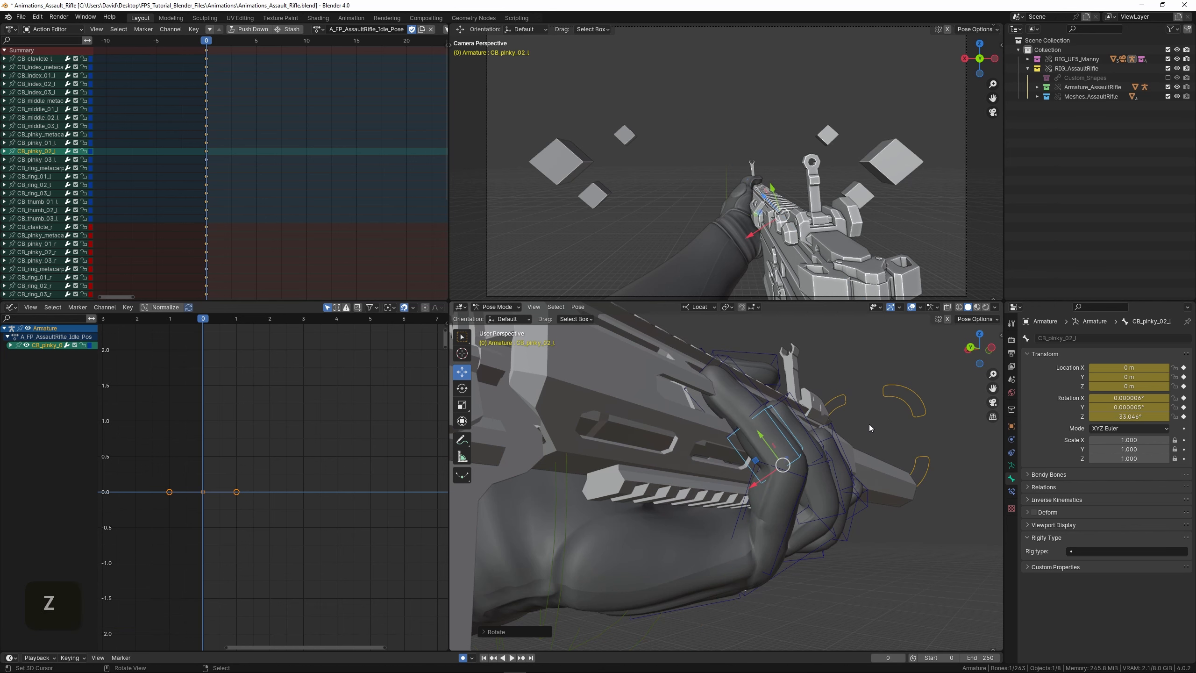
right_click(766, 398)
key(r)
key(z)
click(799, 428)
- Rotate CB_pinky_02_l further about local Z and CB_pinky_03_l to about 0° Z, and clear the bone selection
right_click(808, 425)
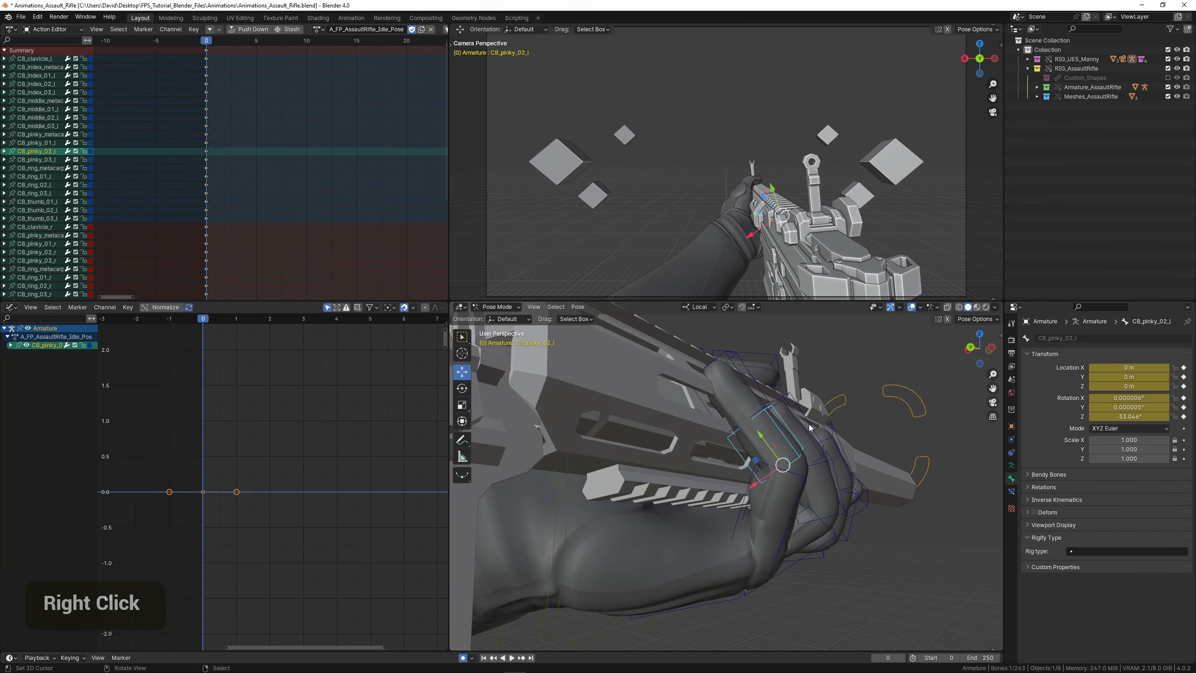
key(r)
key(z)
click(806, 416)
right_click(778, 390)
key(r)
key(z)
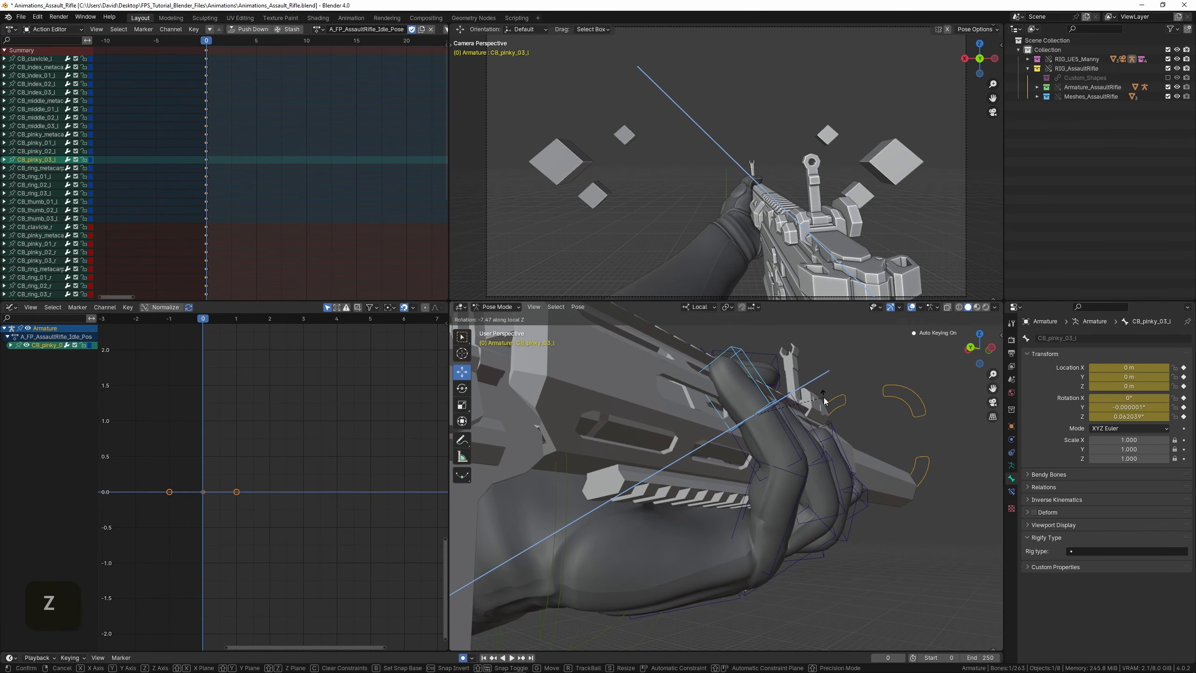
click(825, 402)
key(alt+a)
- Adjust the base of the left middle finger by rotating CB_middle_01_l freely and about local Z
scroll(763, 447, down, 1)
middle_drag(763, 446, 781, 566)
scroll(680, 474, down, 1)
scroll(681, 470, down, 3)
scroll(728, 489, up, 6)
scroll(806, 495, down, 3)
right_click(812, 565)
key(r)
click(801, 518)
middle_drag(801, 517, 837, 539)
key(r)
key(z)
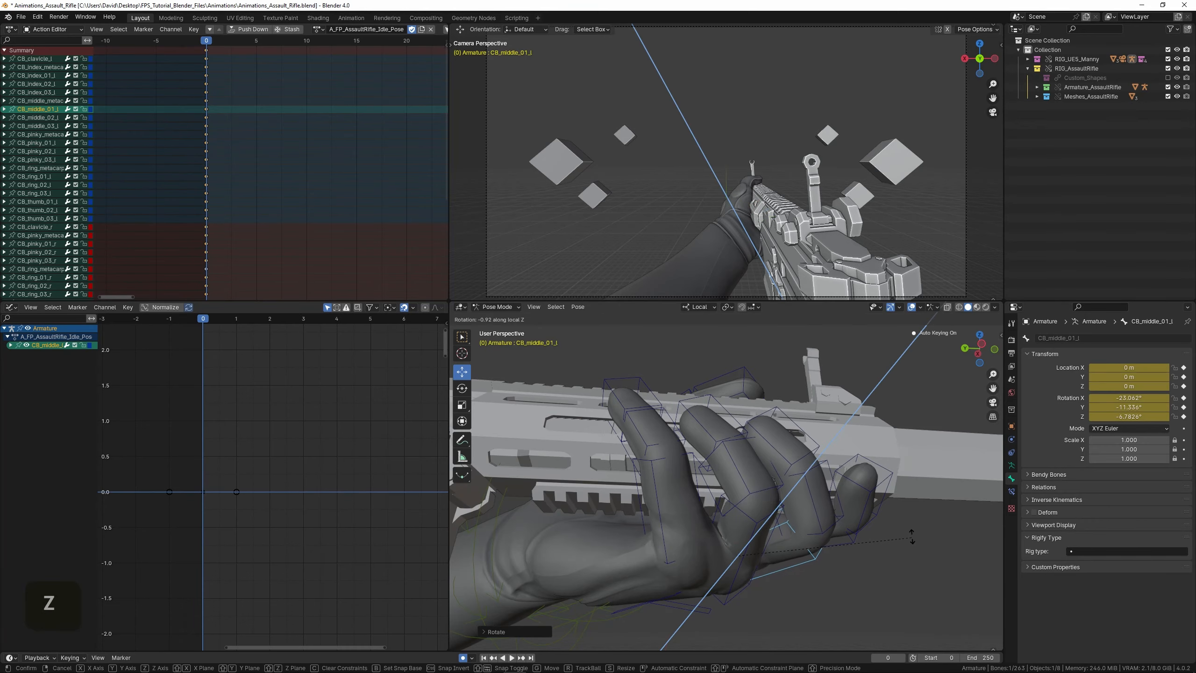
- Rotate CB_middle_02_l about local Z and freely to fit the middle finger against the handguard
right_click(827, 468)
middle_drag(828, 468, 741, 512)
scroll(740, 508, up, 3)
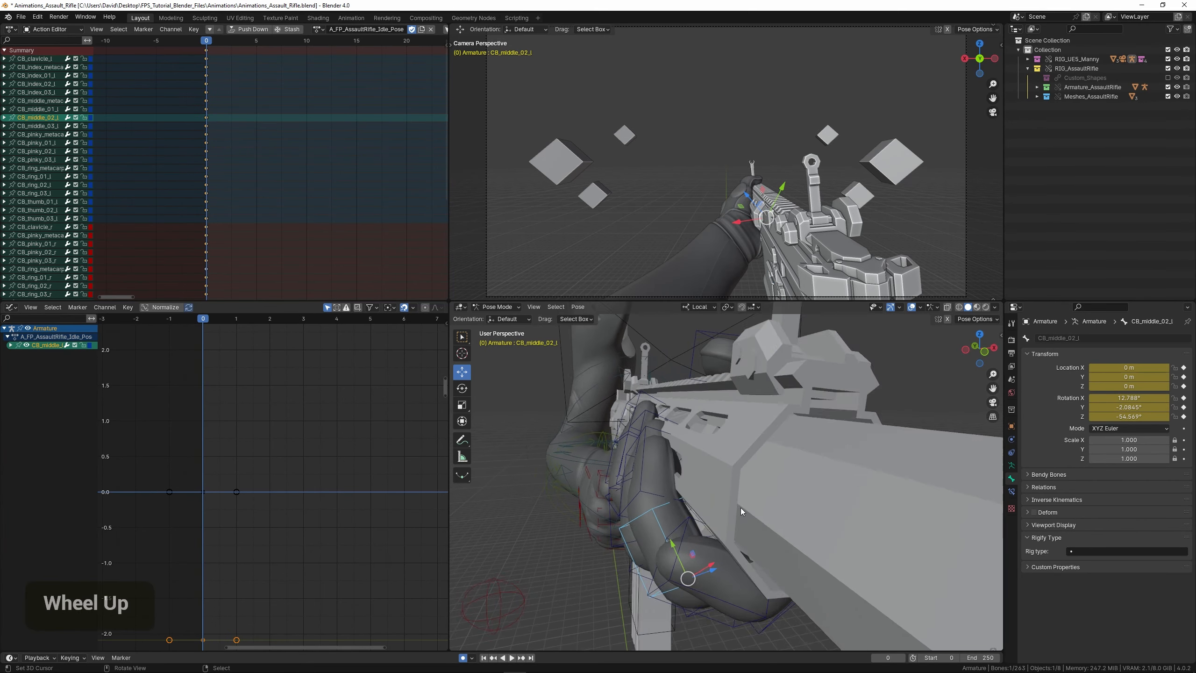
scroll(740, 508, up, 1)
key(r)
key(z)
click(759, 479)
middle_drag(683, 485, 761, 473)
key(r)
click(785, 449)
- Rotate CB_middle_03_l about local Z to about -18° and about local Y to about -4°
right_click(796, 446)
key(r)
key(z)
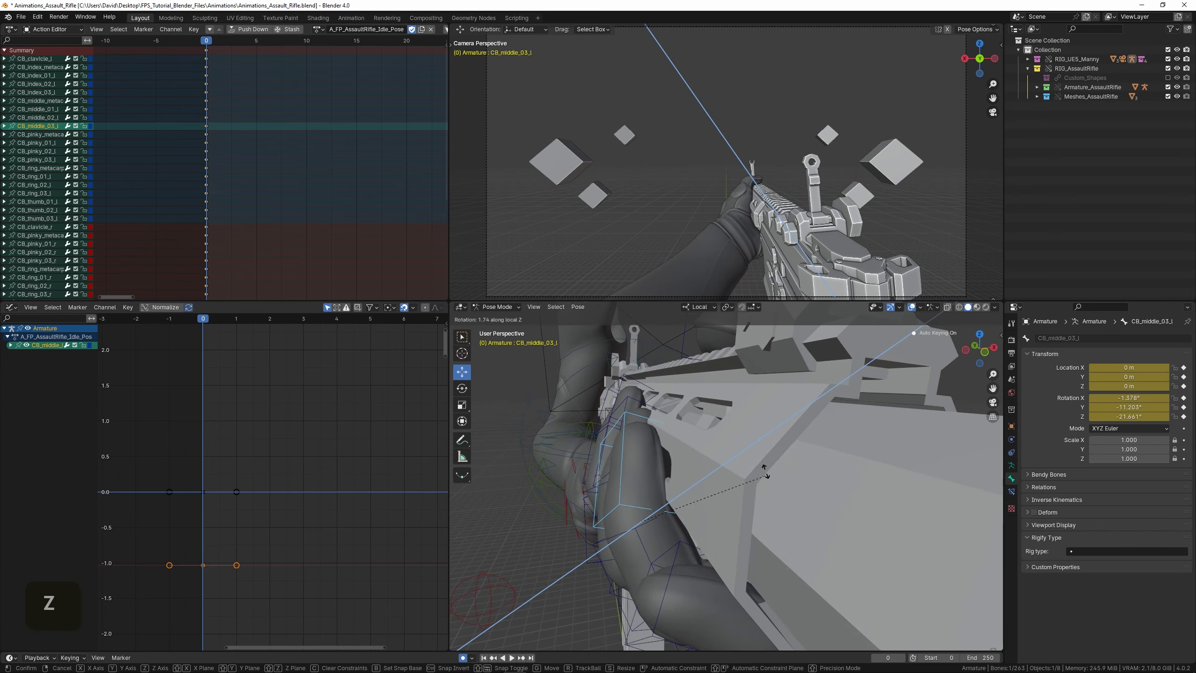
click(766, 471)
key(r)
key(y)
click(718, 490)
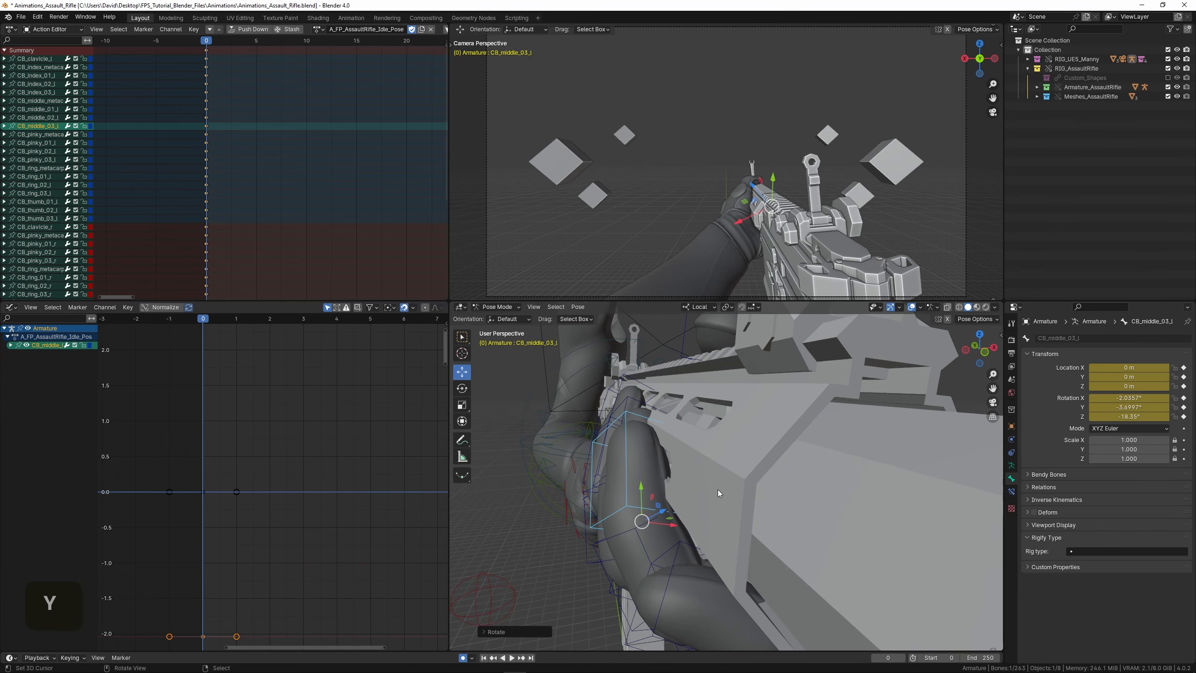
- Clear the selection of the left middle finger bone and save the file
middle_drag(718, 490, 738, 537)
right_click(858, 553)
key(ctrl+s)
- Rotate CB_ring_03_l about local Z to adjust the left ring fingertip on the handguard, and save the file
scroll(731, 511, up, 3)
right_click(724, 486)
middle_drag(723, 486, 754, 510)
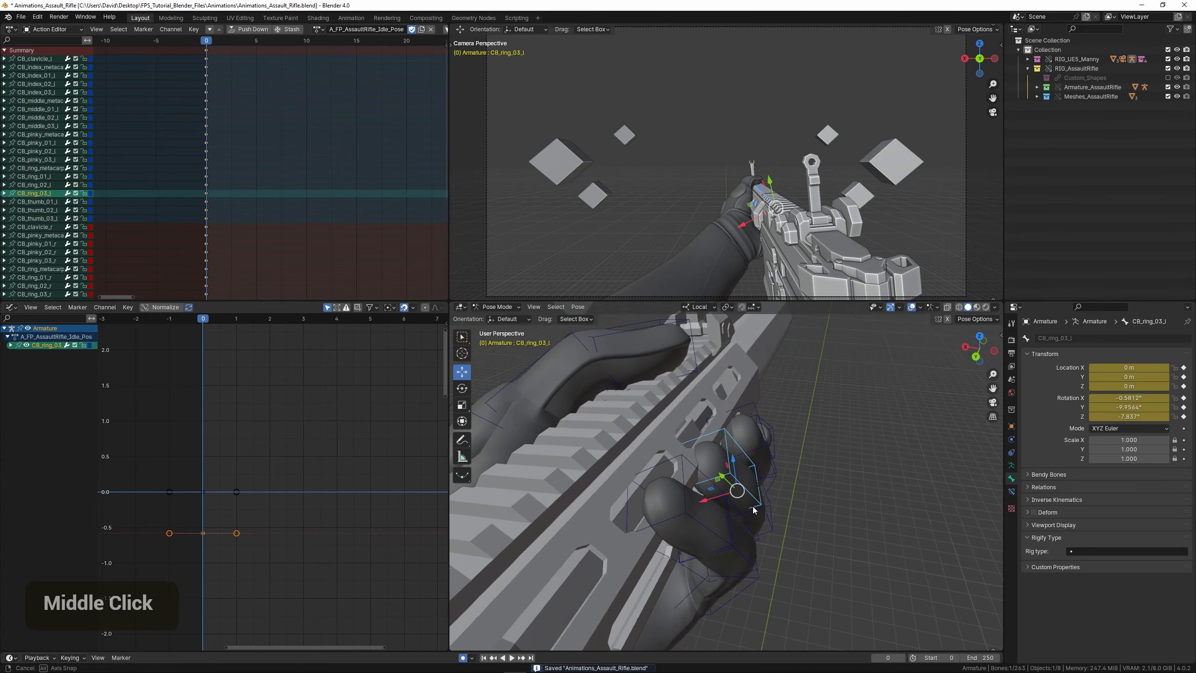
scroll(801, 496, up, 2)
key(r)
key(z)
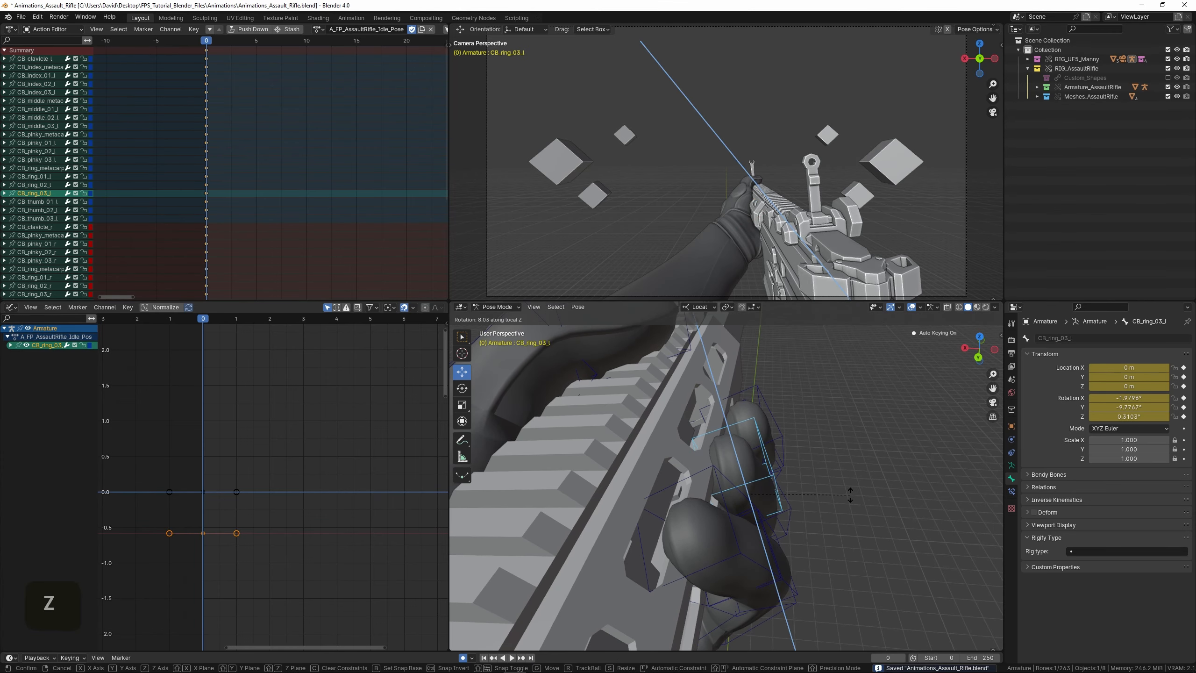
right_click(845, 501)
key(ctrl+s)
- Rotate CB_index_01_l about local Z to bring the base of the left index finger toward the handguard's underside
scroll(695, 503, down, 2)
middle_drag(797, 524, 598, 548)
scroll(762, 546, up, 2)
shift+scroll(598, 548, up, 2)
right_click(744, 505)
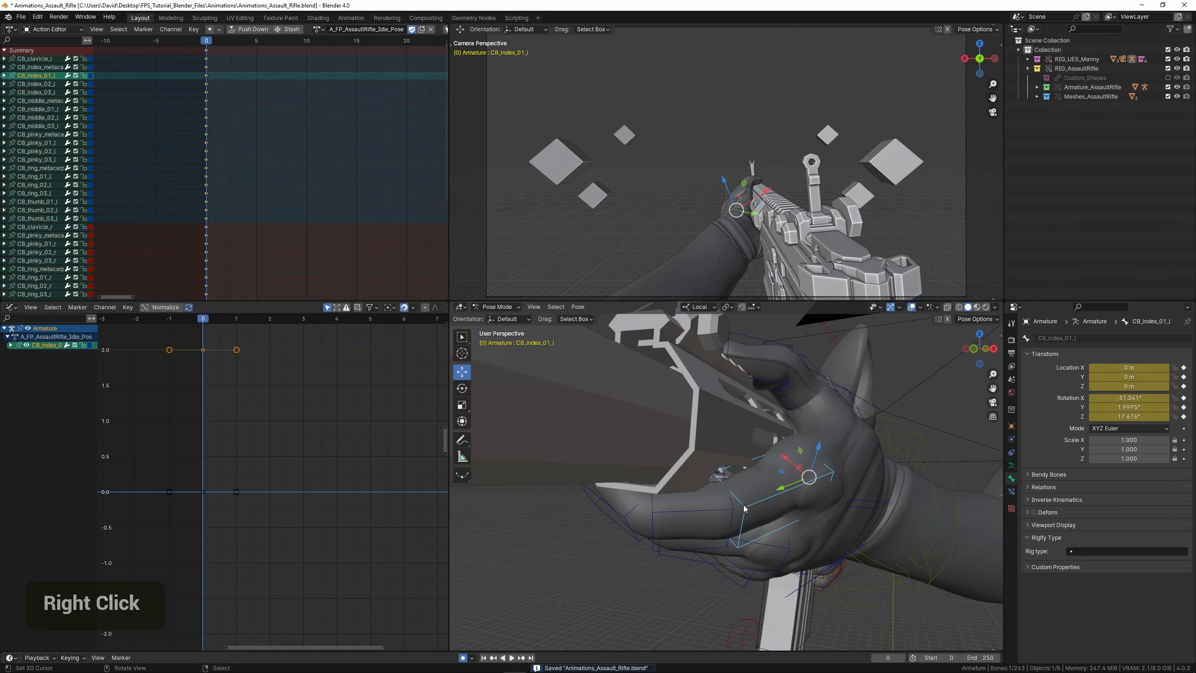
key(r)
key(z)
click(648, 532)
- Rotate CB_index_02_l about local Z to fit the middle of the left index finger under the handguard
right_click(661, 536)
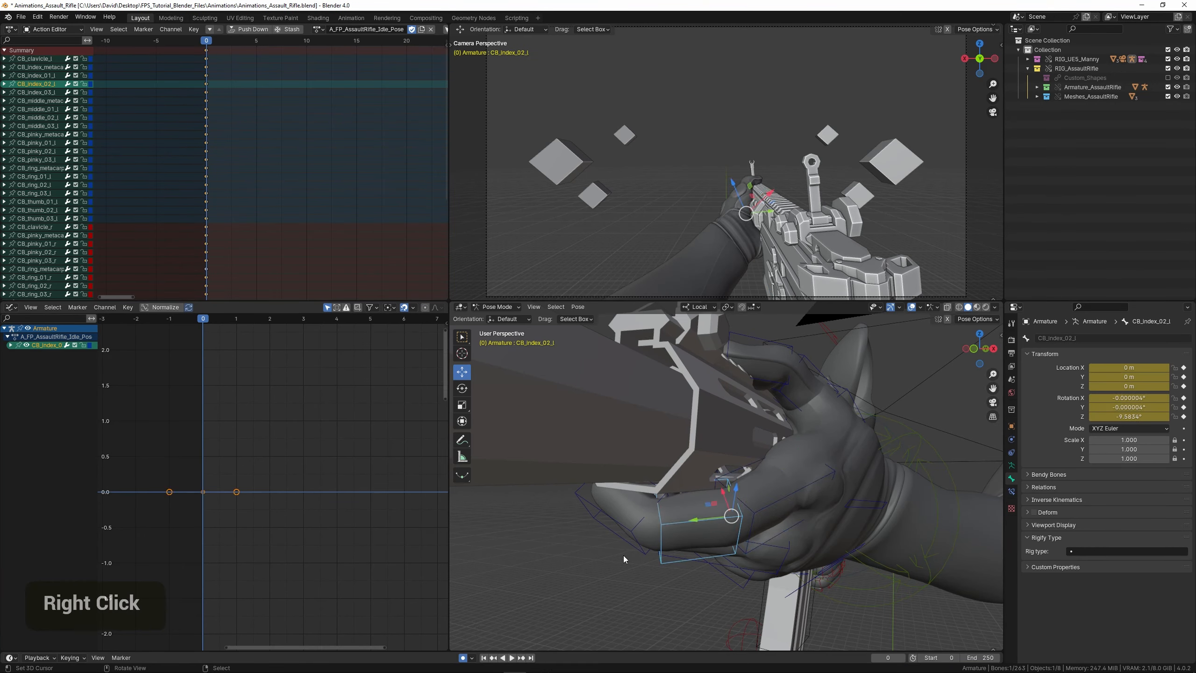
key(r)
key(z)
middle_drag(624, 556, 780, 542)
click(614, 558)
- Rotate CB_index_03_l about local Z to about -33° and local Y to about -22°, clear the selection and save the file
right_click(669, 520)
right_click(666, 523)
key(r)
key(z)
click(870, 533)
key(r)
key(y)
click(871, 538)
right_click(867, 539)
key(ctrl+s)
- Examine the left hand's grip on the handguard from several angles and in the maximized camera view
scroll(780, 542, down, 5)
shift+middle_drag(683, 542, 690, 576)
scroll(772, 543, down, 3)
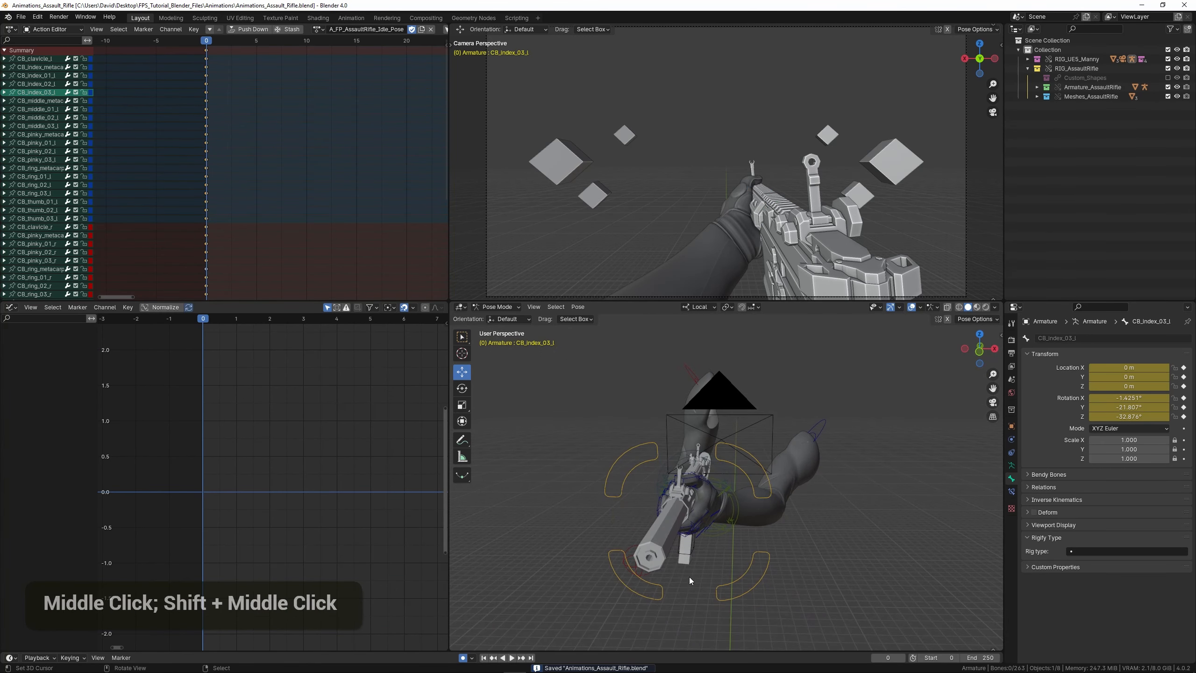
scroll(690, 526, up, 4)
shift+middle_drag(721, 525, 785, 511)
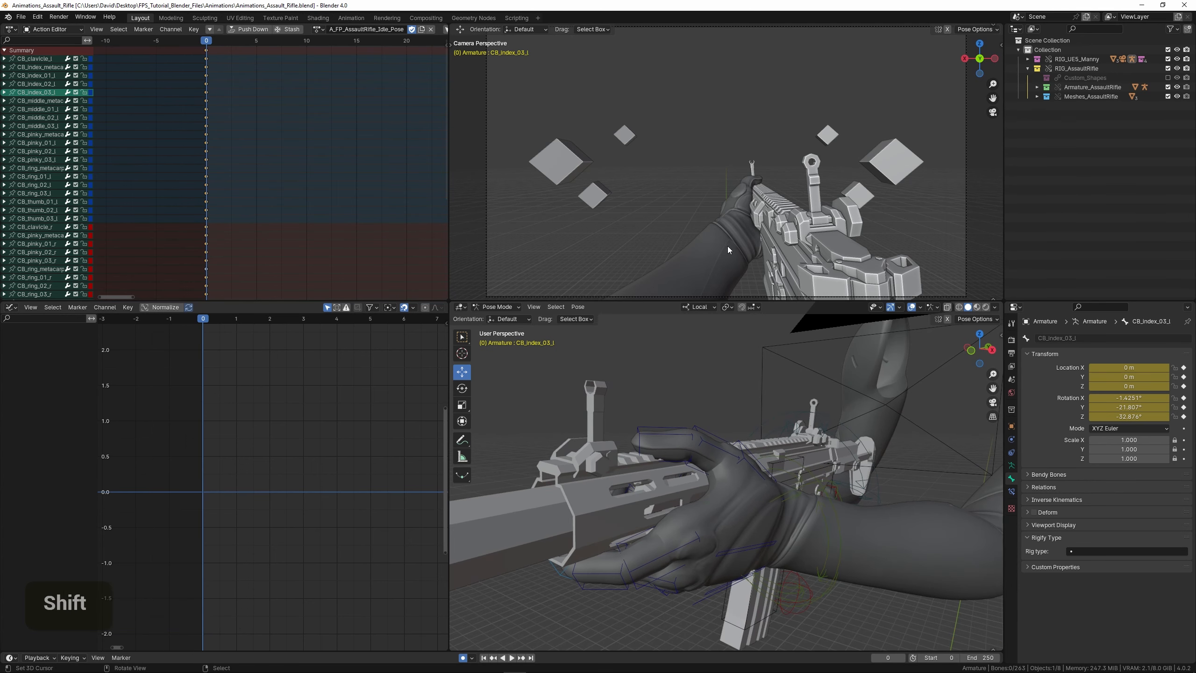
middle_drag(712, 407, 707, 429)
scroll(681, 430, up, 2)
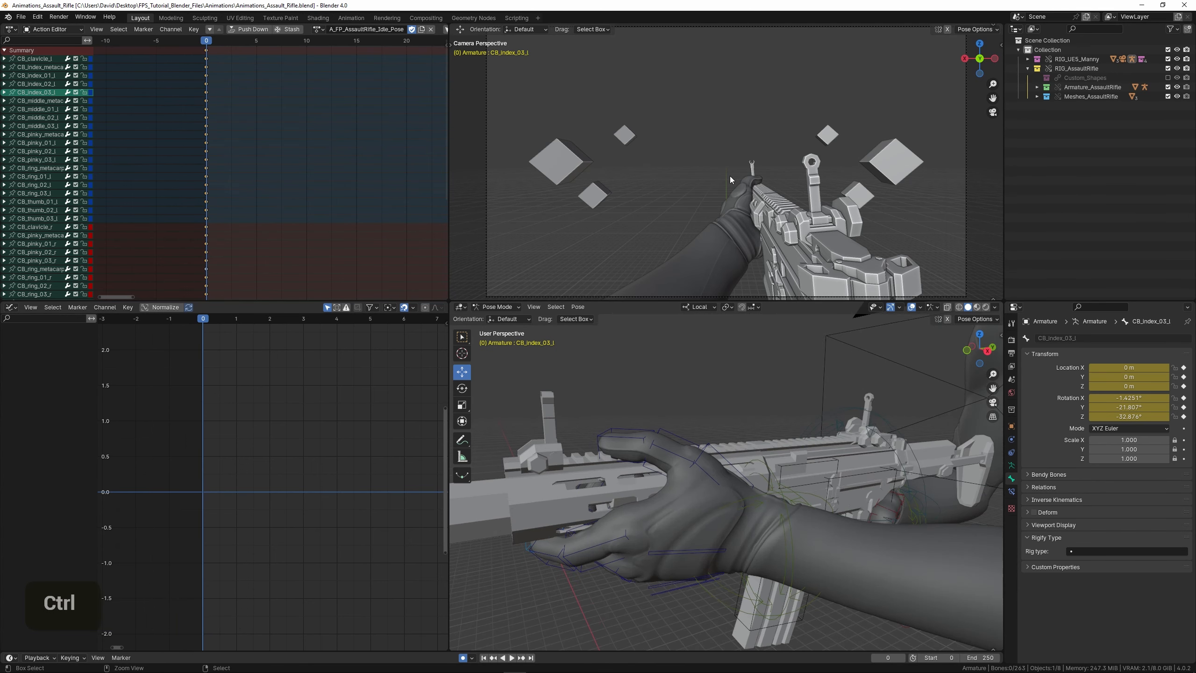
key(ctrl+space)
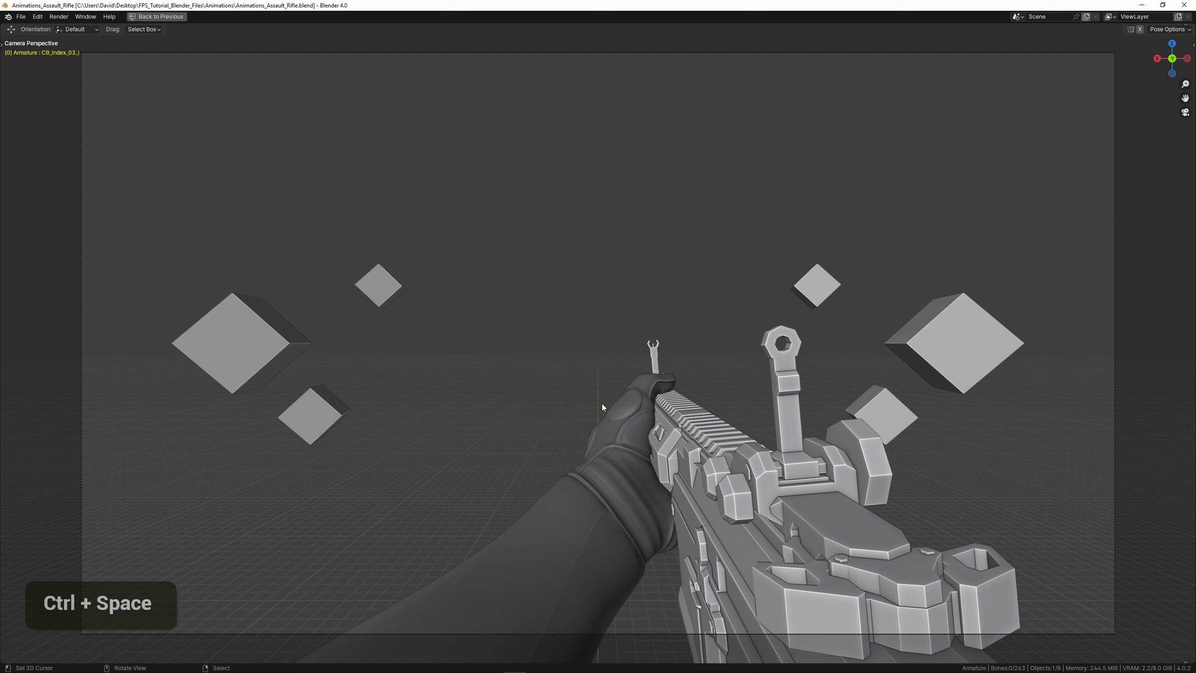
key(ctrl+space)
scroll(693, 467, down, 2)
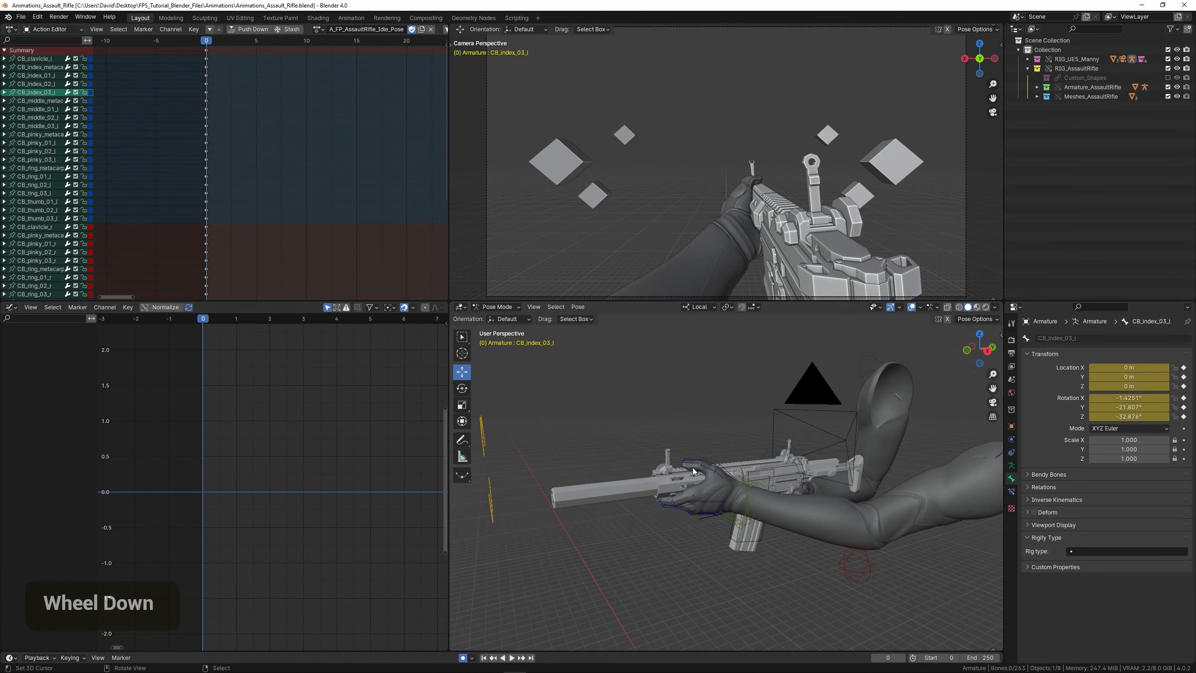
scroll(693, 467, up, 2)
middle_drag(656, 467, 733, 436)
scroll(769, 462, up, 2)
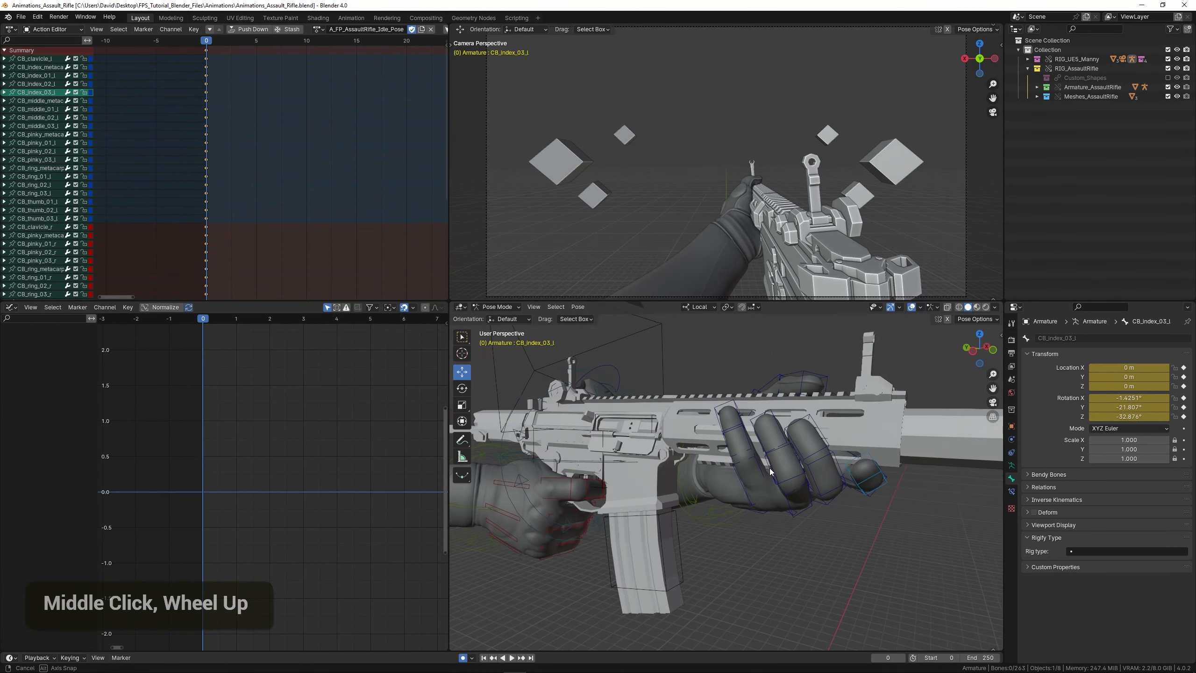
middle_drag(771, 467, 681, 451)
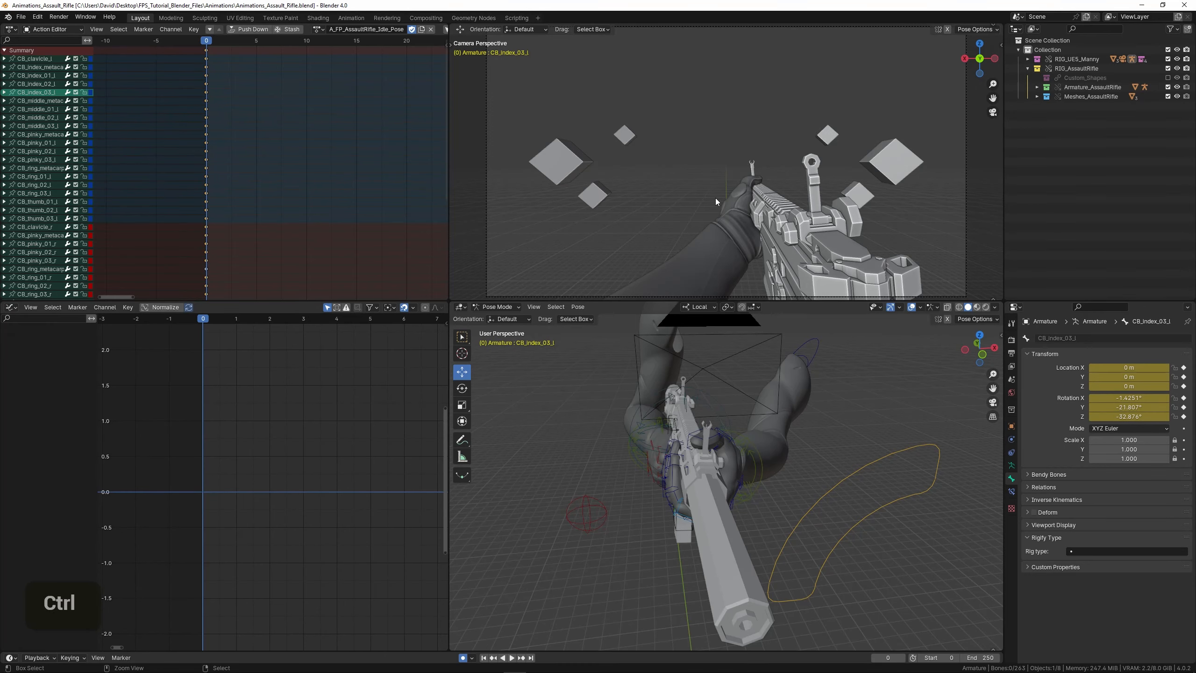
key(ctrl+space)
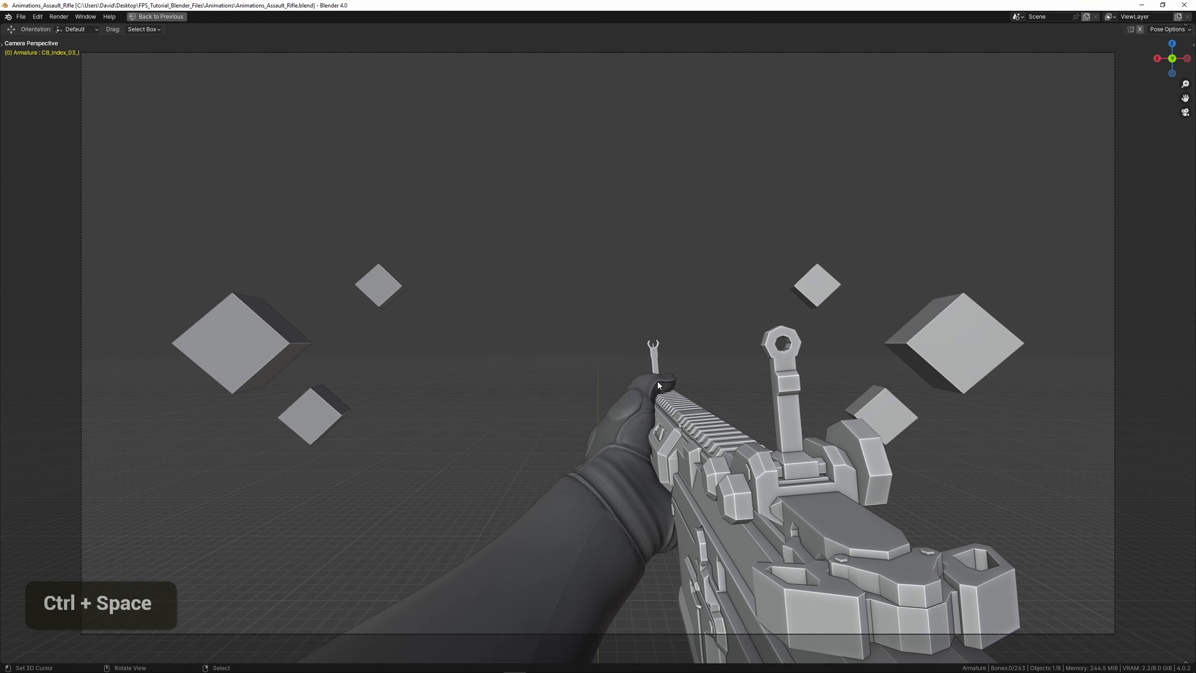
key(ctrl+space)
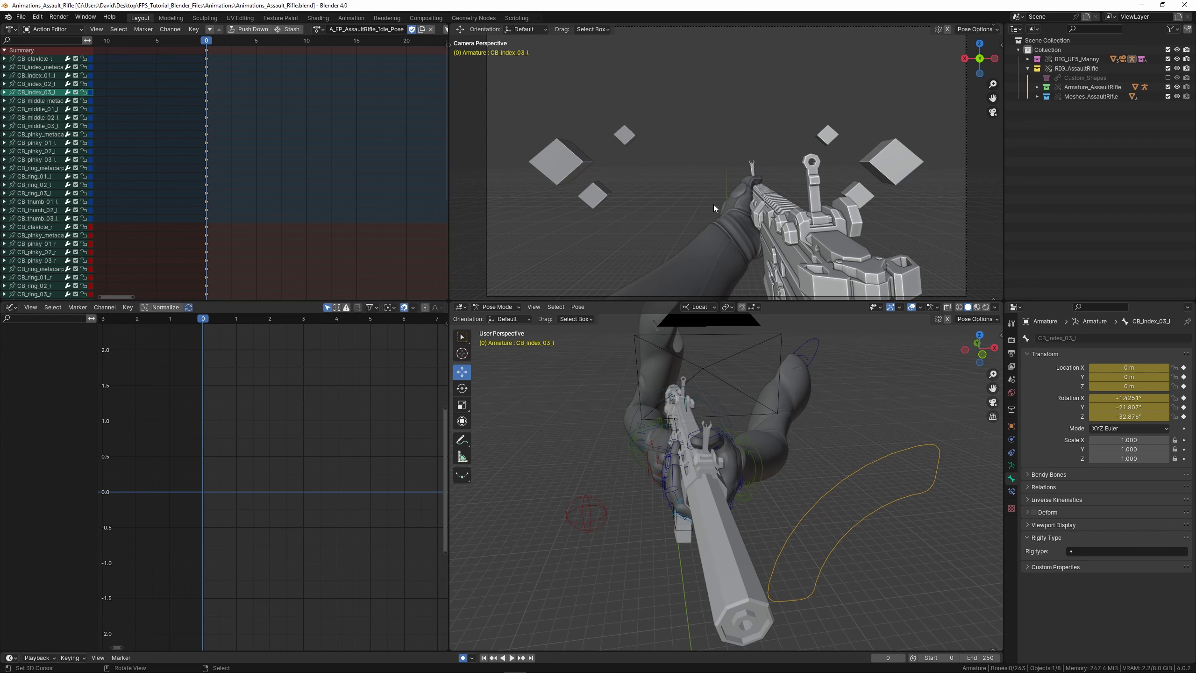
- Move the left shoulder control CB_clavicle_l along the Y axis
middle_drag(742, 460, 761, 437)
right_click(856, 414)
mouse_move(856, 414)
middle_down()
mouse_move(866, 429)
mouse_move(854, 440)
mouse_move(848, 430)
mouse_move(876, 408)
middle_up()
scroll(865, 431, up, 2)
key(g)
key(y)
click(839, 434)
- Reposition CB_clavicle_l vertically and shift it along global X, away from the rifle
scroll(839, 434, down, 2)
scroll(876, 409, up, 1)
key(g)
key(z)
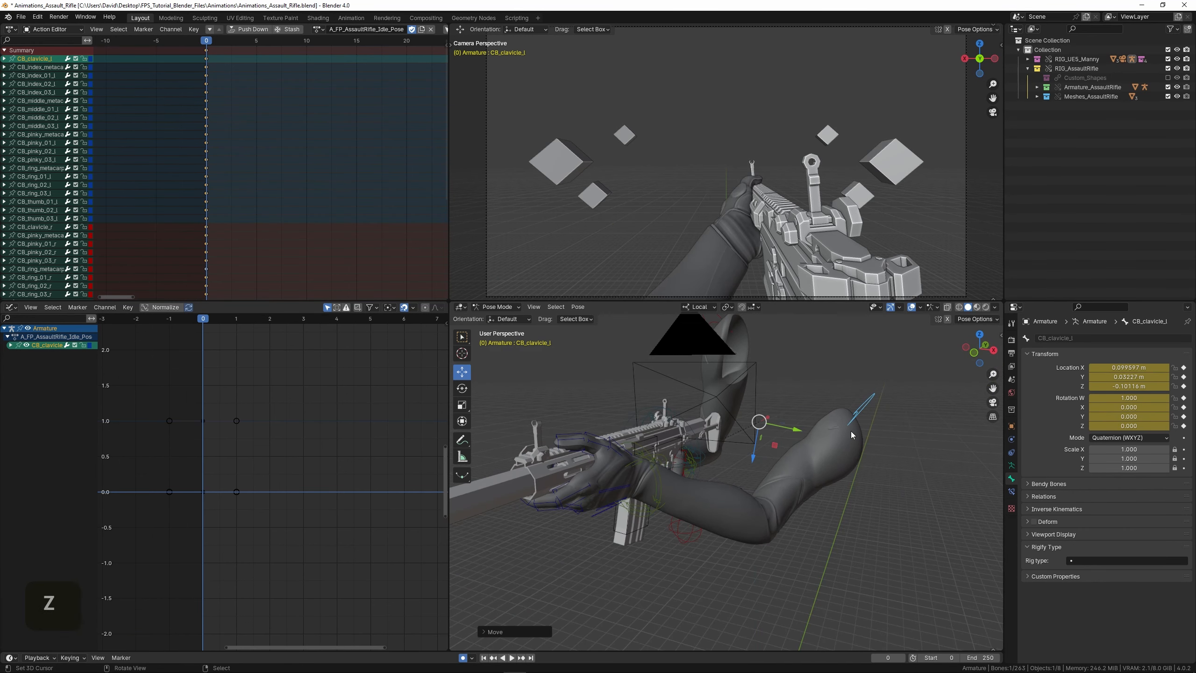
key(x)
key(g)
key(x)
key(shift)
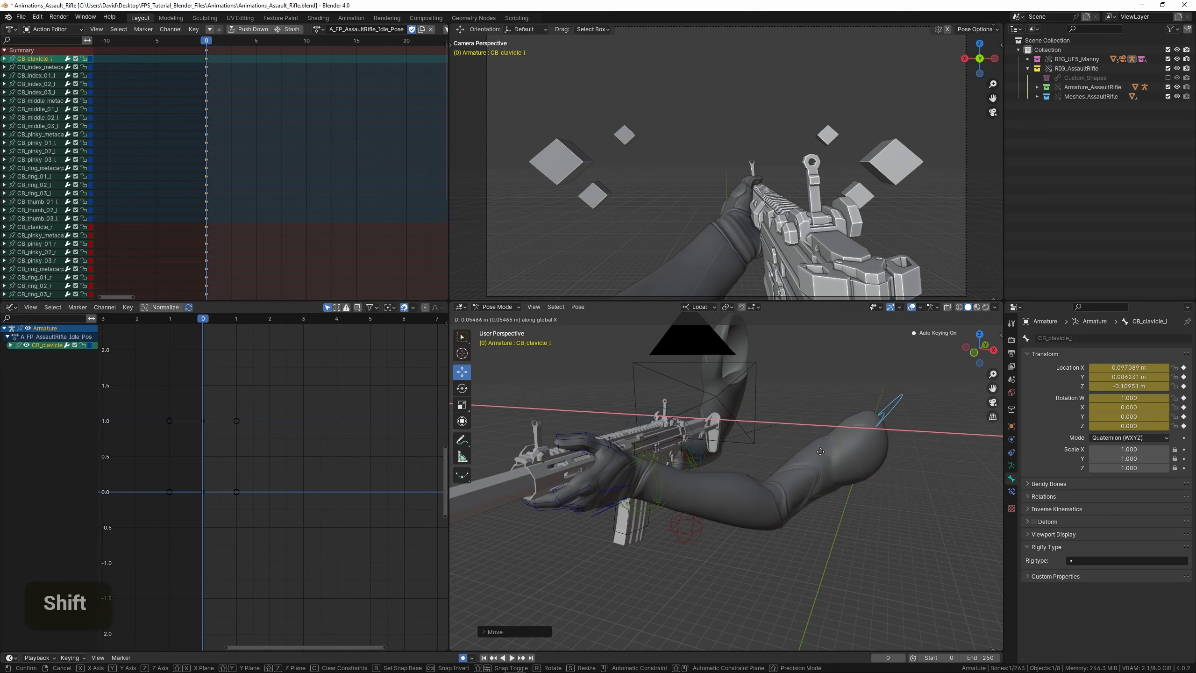
shift+click(827, 452)
- Adjust CB_clavicle_l along the Y axis again to refine how far back the left shoulder sits
middle_drag(826, 457, 771, 464)
scroll(771, 464, down, 2)
key(g)
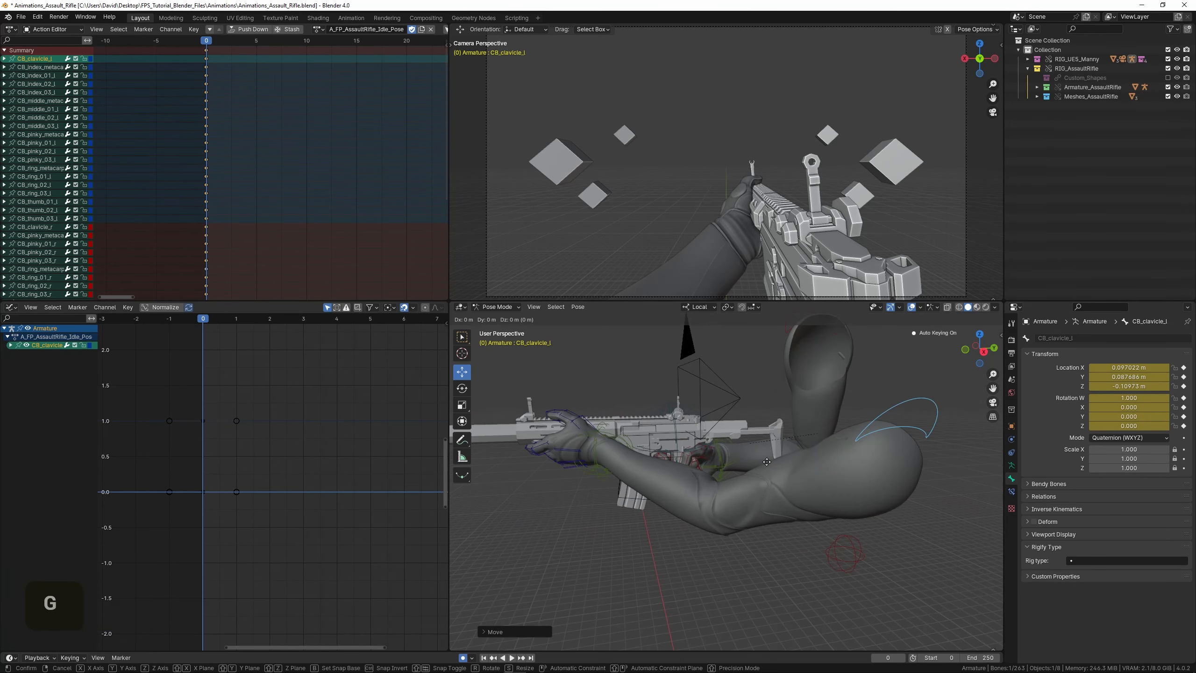
key(y)
key(shift)
shift+click(848, 456)
- Lower CB_clavicle_l along global Z to a location of about 0.117, 0.092, -0.087 m, and save the file
middle_drag(849, 456, 872, 447)
key(g)
key(z)
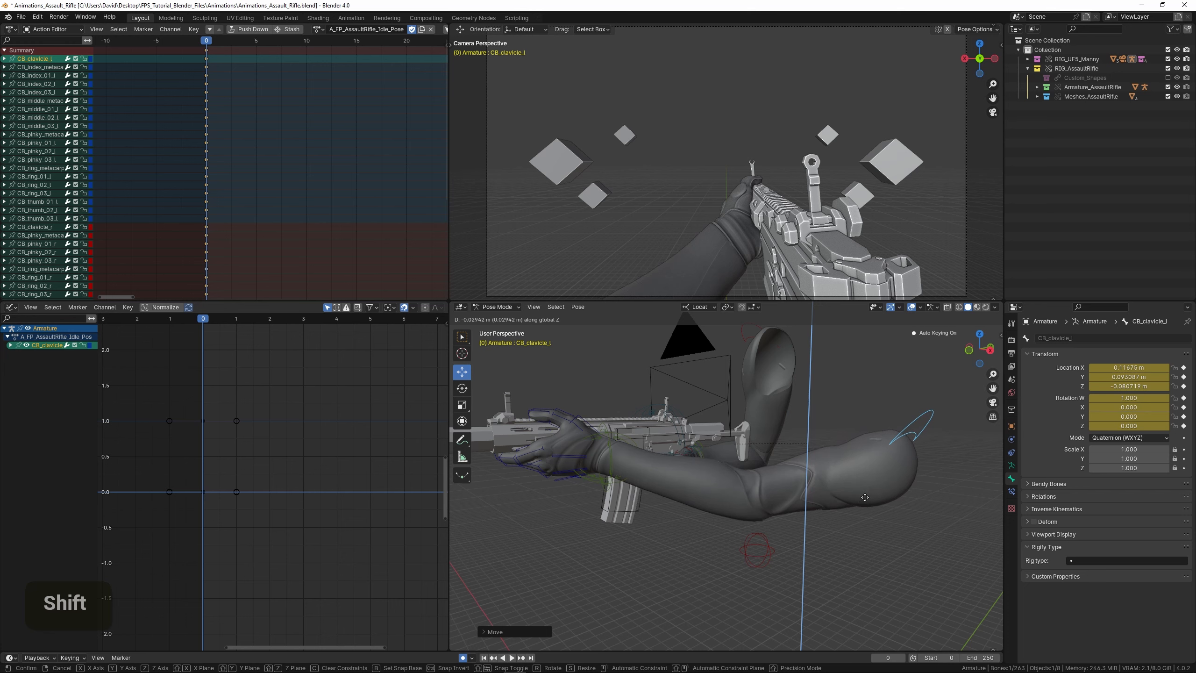
shift+click(869, 479)
key(ctrl+s)
- Move the left elbow pole control CB_pole_elbow_l along the Y axis
scroll(796, 490, down, 3)
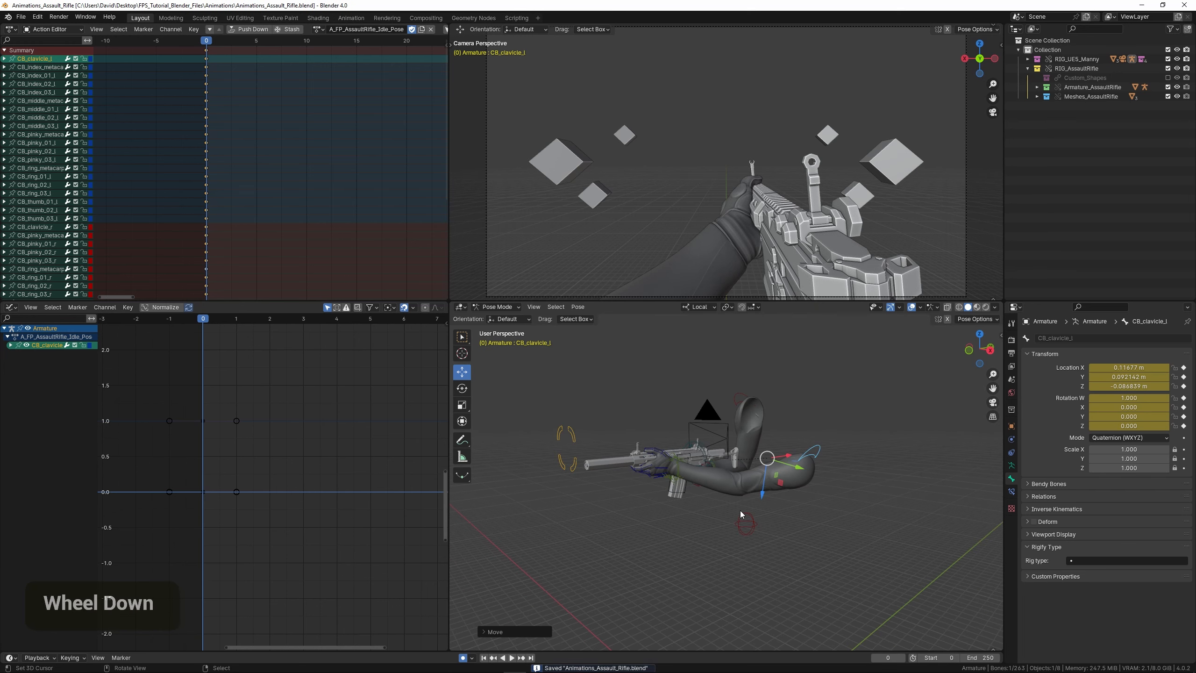
middle_drag(741, 511, 762, 539)
shift+scroll(748, 450, left, 3)
scroll(740, 579, down, 2)
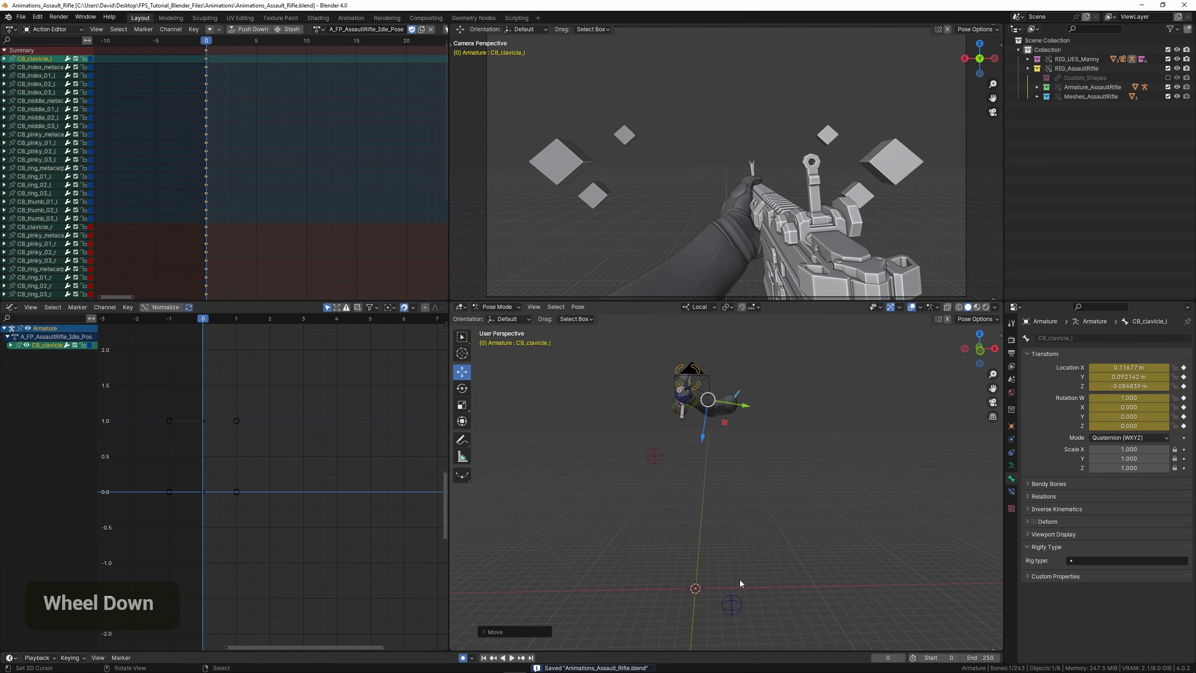
right_click(732, 605)
middle_drag(732, 605, 781, 576)
scroll(662, 567, up, 2)
middle_click(675, 579)
key(g)
key(y)
click(740, 569)
- Reposition CB_pole_elbow_l freely to change the direction in which the left elbow points
key(g)
click(749, 497)
shift+middle_drag(750, 497, 750, 515)
mouse_move(750, 515)
middle_down()
mouse_move(760, 525)
mouse_move(751, 532)
middle_up()
key(g)
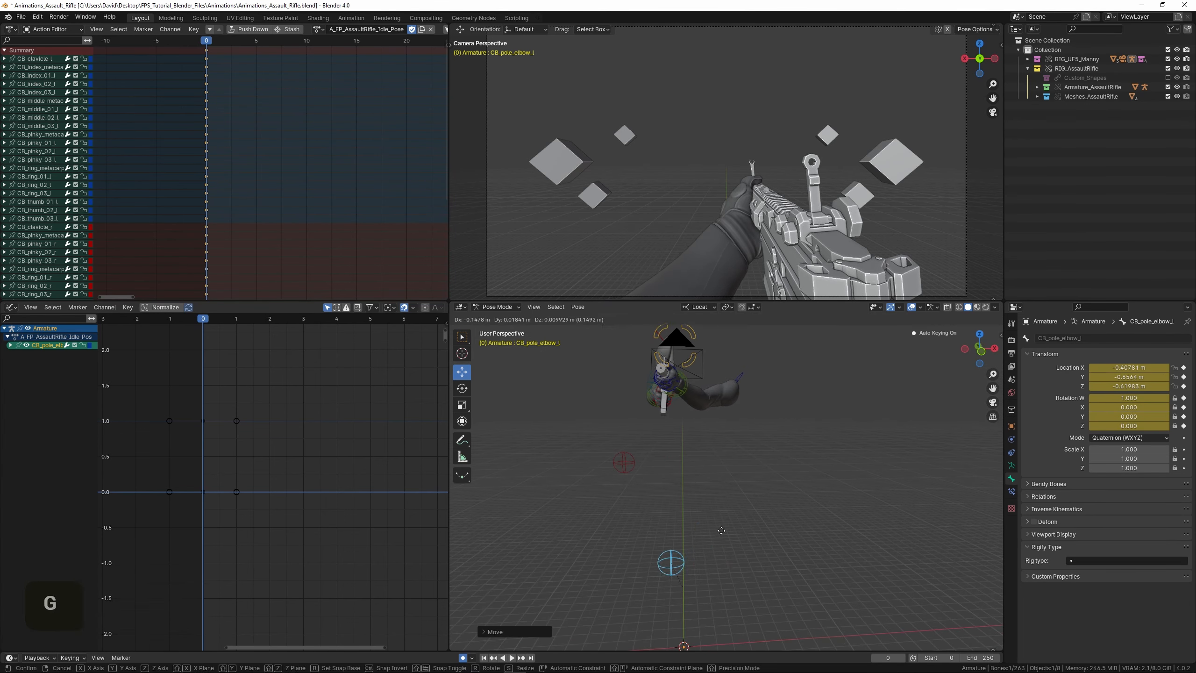
right_click(724, 530)
key(g)
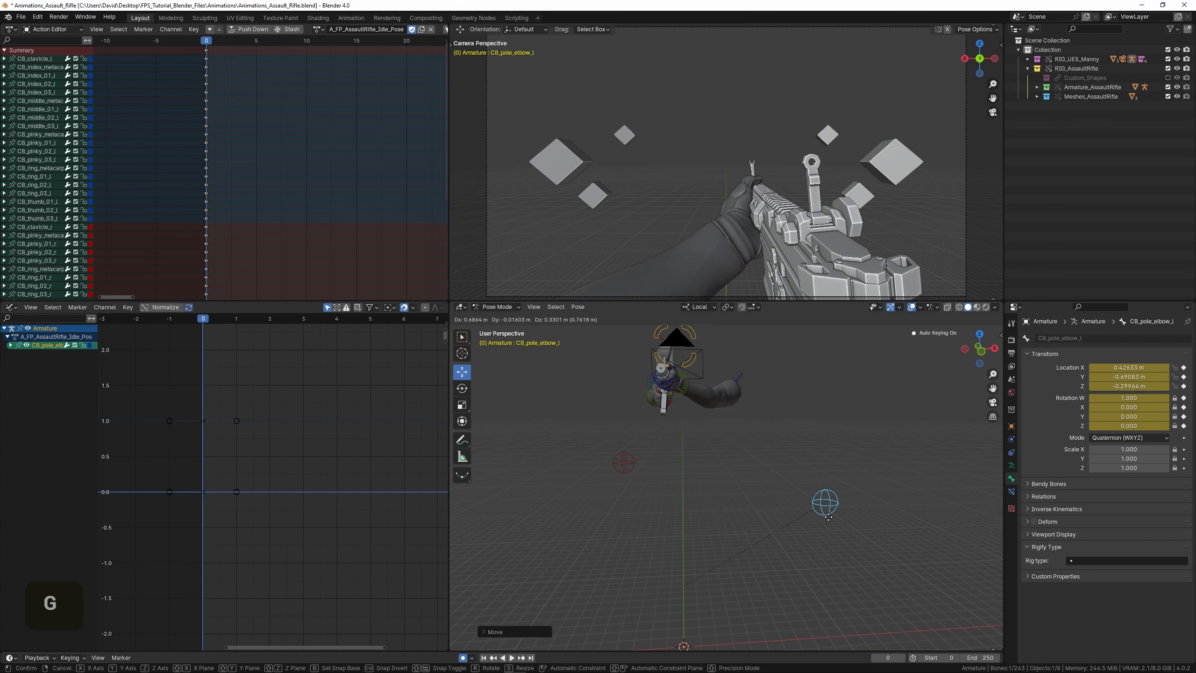
click(814, 547)
- Fine-tune CB_pole_elbow_l with free moves to a location of about 0.087, -0.728, -0.666 m
middle_drag(813, 546, 736, 515)
scroll(737, 515, up, 2)
middle_drag(738, 471, 823, 505)
key(g)
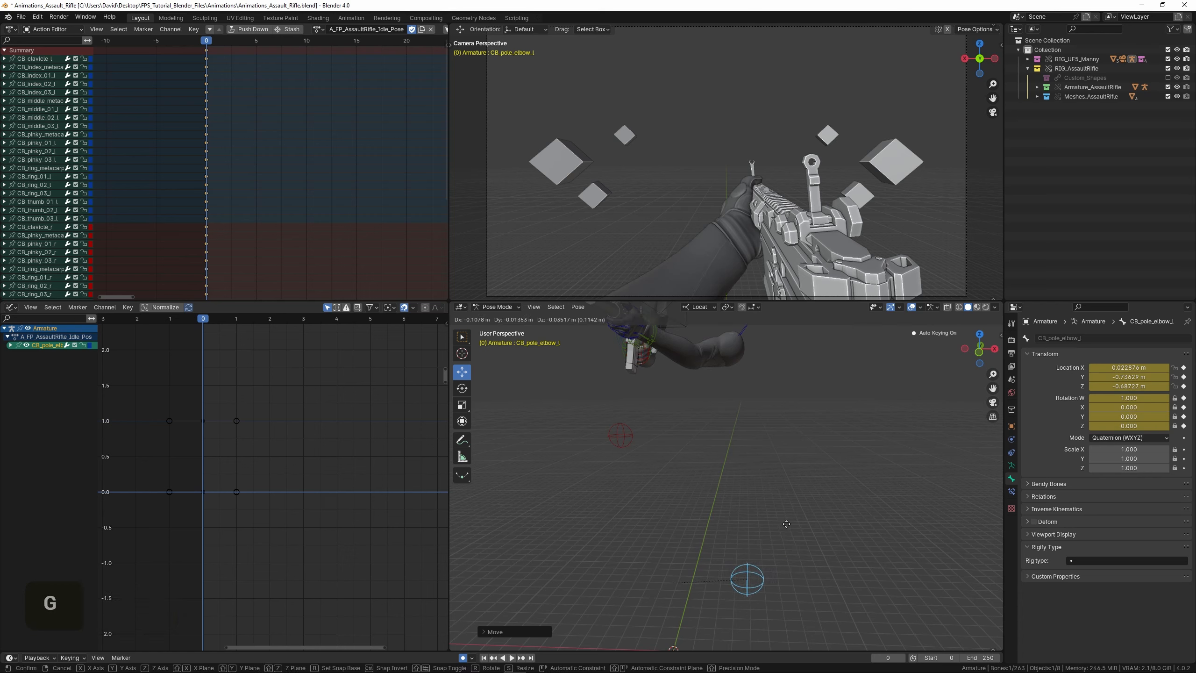
click(783, 523)
key(g)
click(782, 520)
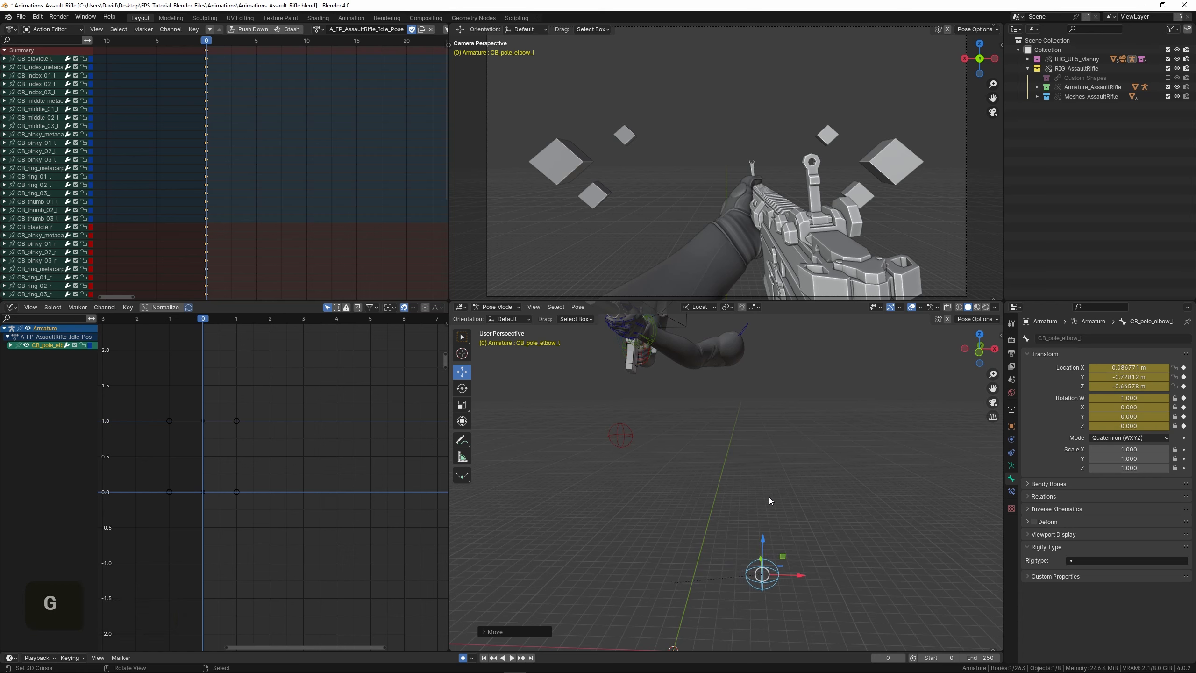
- Clear the bone selection, save the file and check the idle pose in the maximized camera view
shift+middle_drag(770, 500, 820, 554)
key(ctrl+s)
right_click(754, 477)
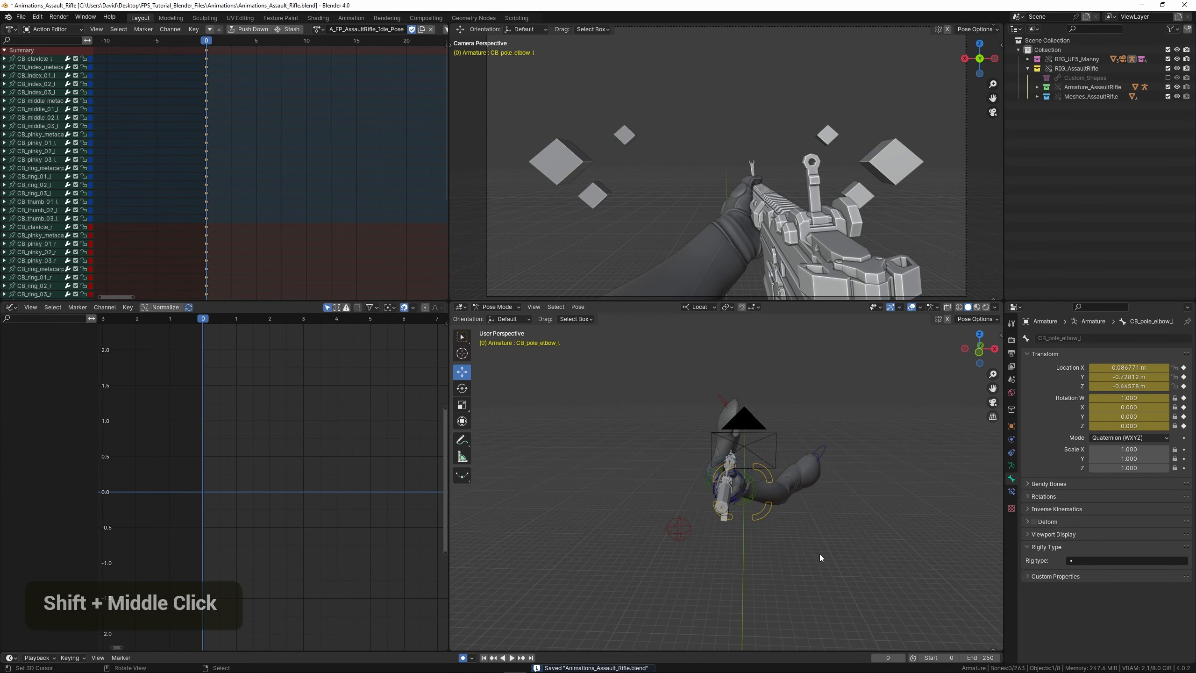
key(ctrl+s)
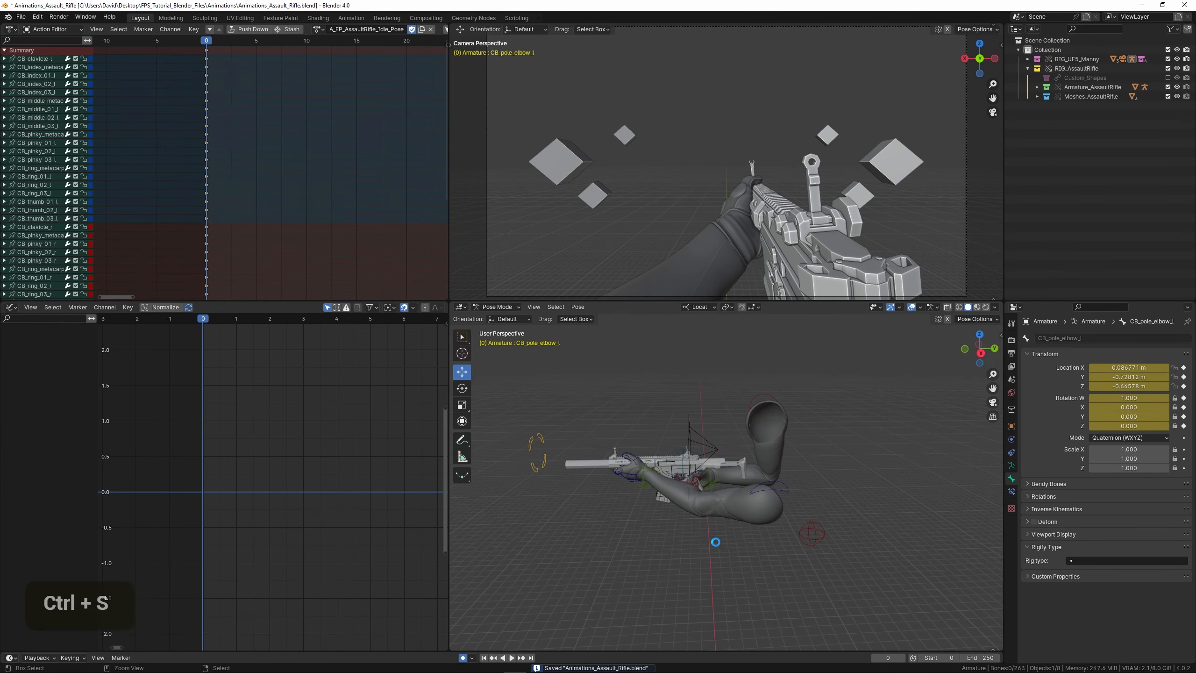
shift+middle_drag(773, 542, 739, 527)
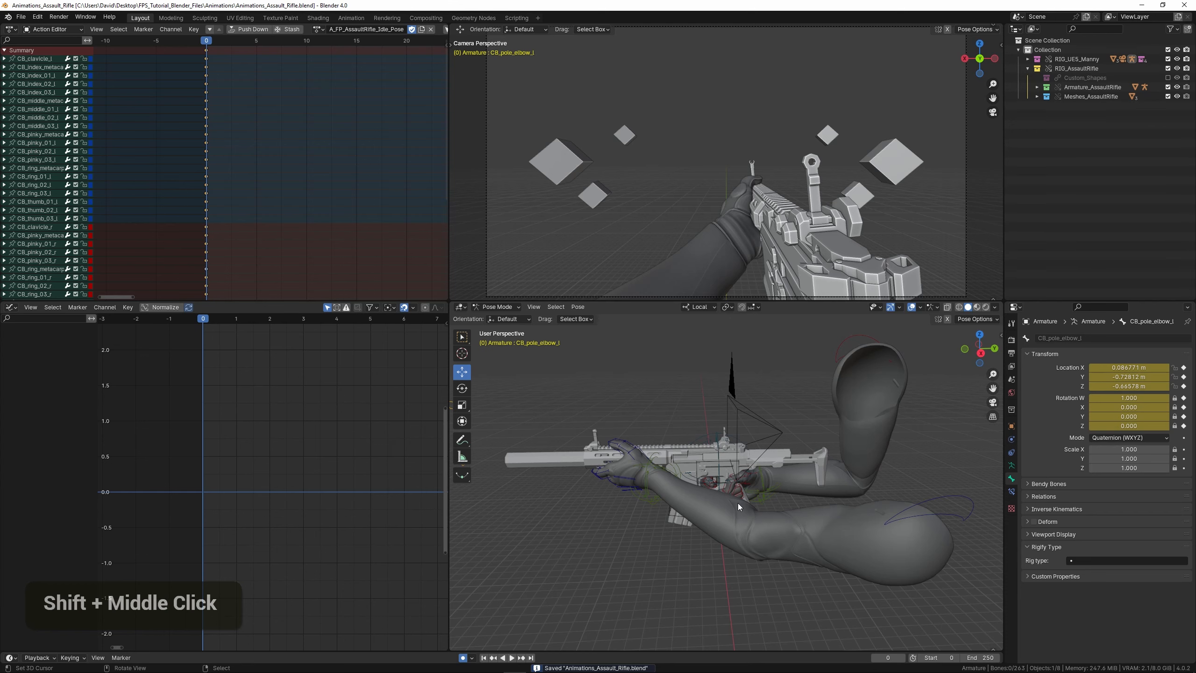
key(ctrl+space)
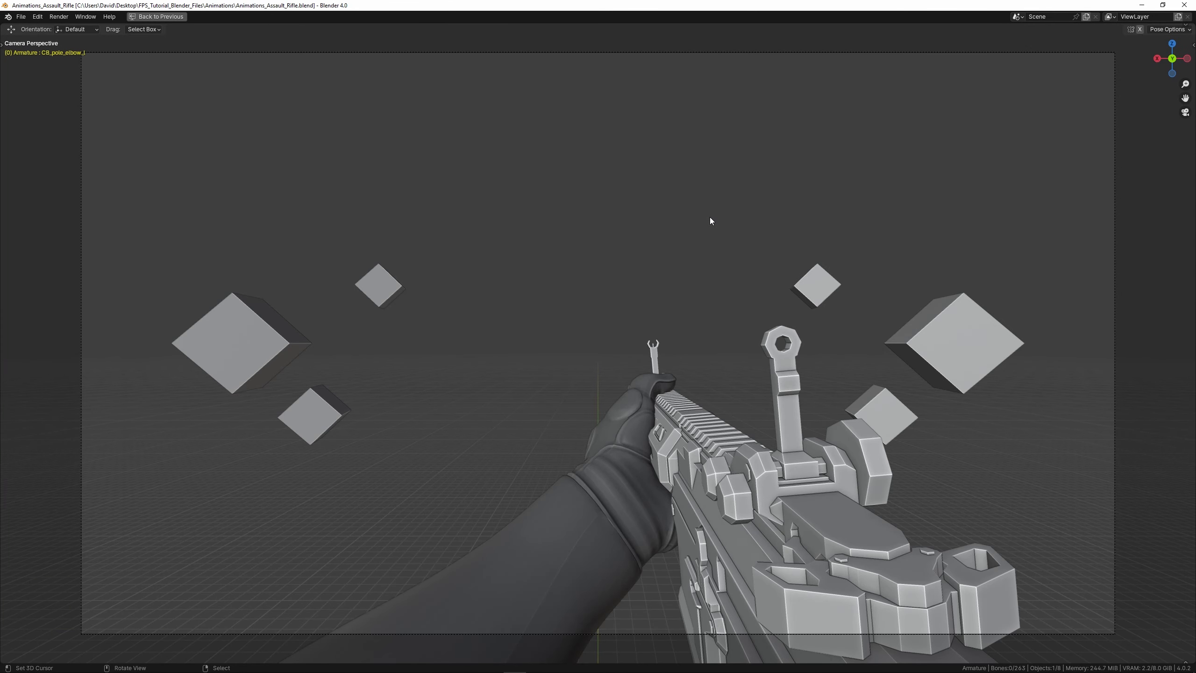
key(ctrl+space)
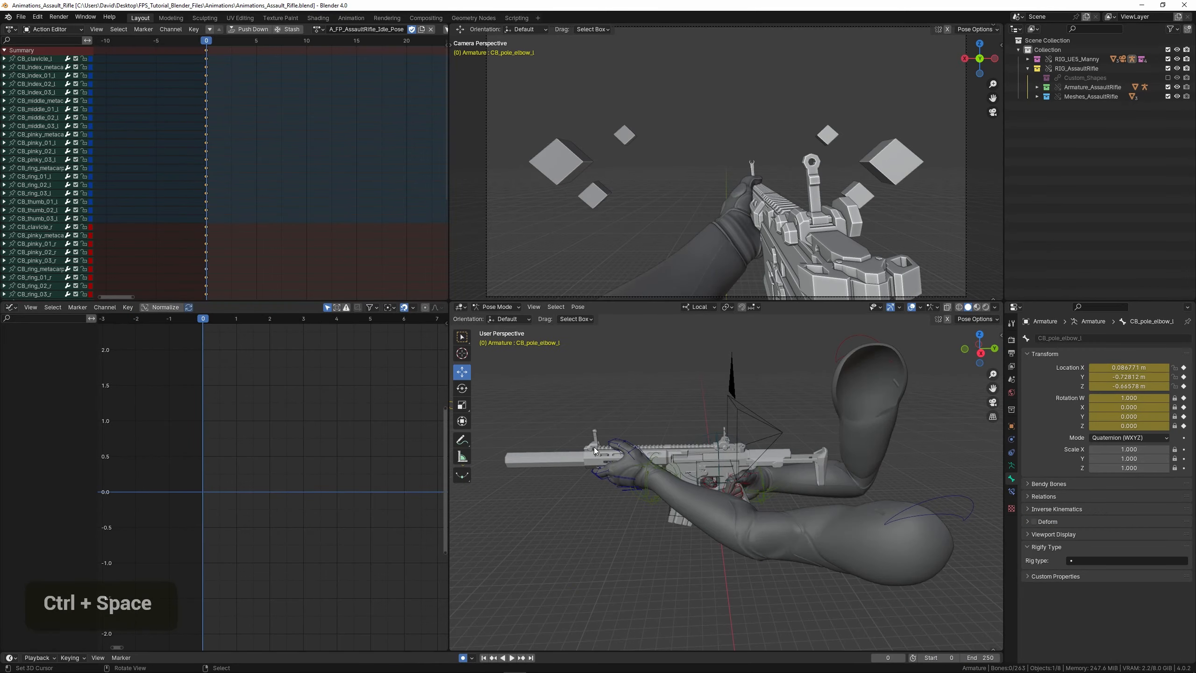
- Rotate the left thumb tip CB_thumb_03_l about local Z to about -17°
shift+middle_drag(594, 447, 690, 429)
scroll(778, 474, up, 2)
right_click(690, 428)
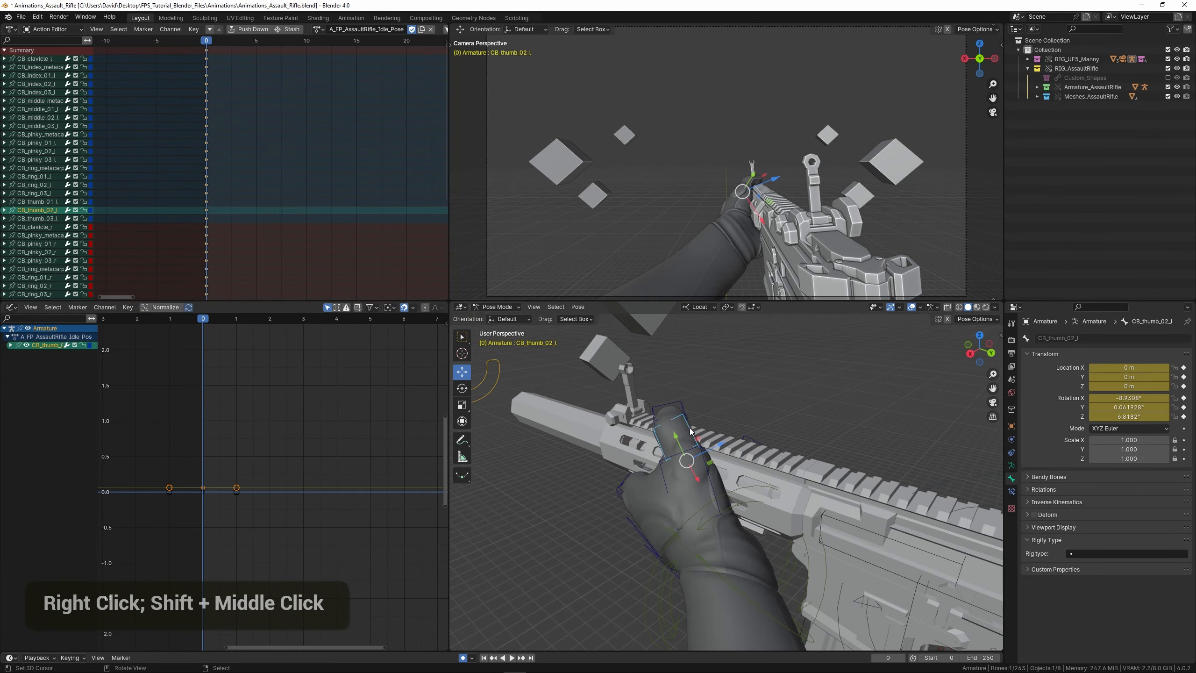
key(KP_Decimal)
scroll(690, 428, down, 3)
middle_drag(806, 449, 673, 447)
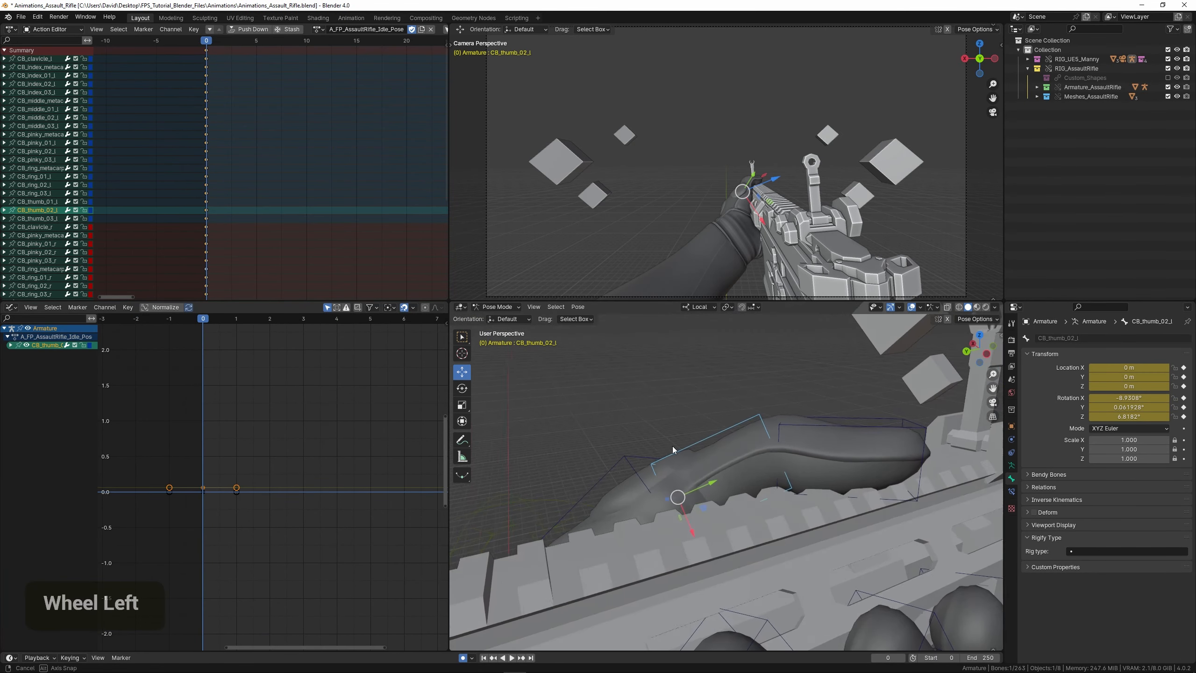
shift+middle_drag(761, 451, 700, 456)
scroll(814, 423, up, 1)
right_click(813, 411)
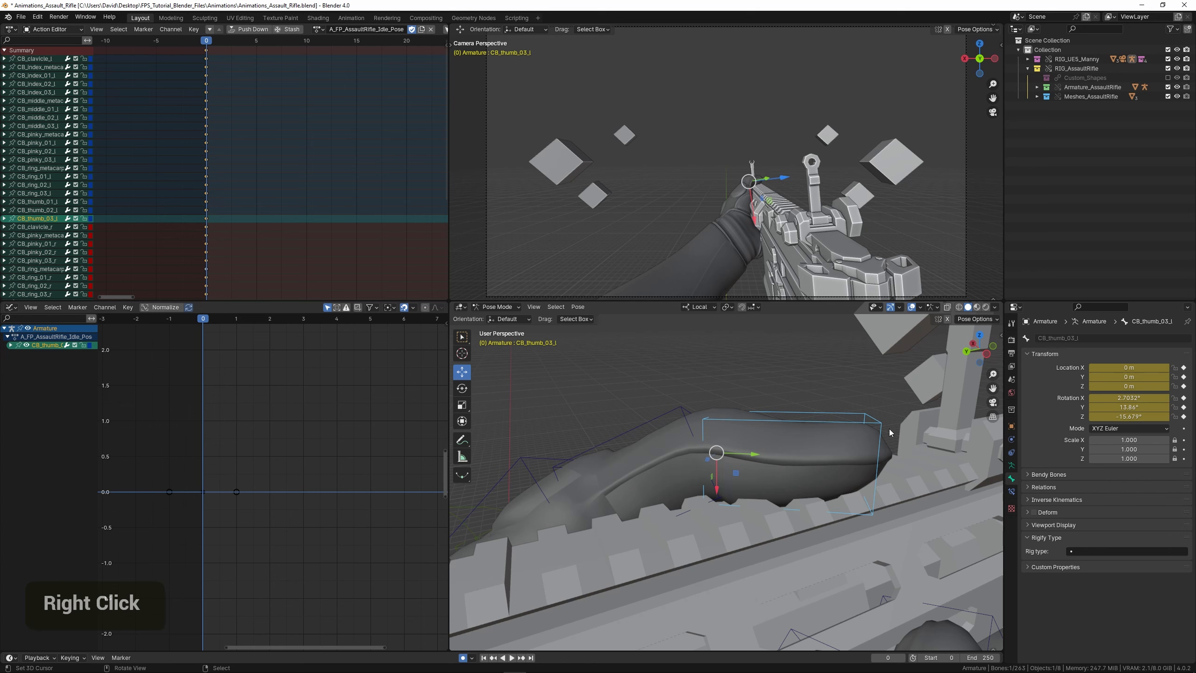
middle_drag(890, 432, 879, 426)
key(r)
key(z)
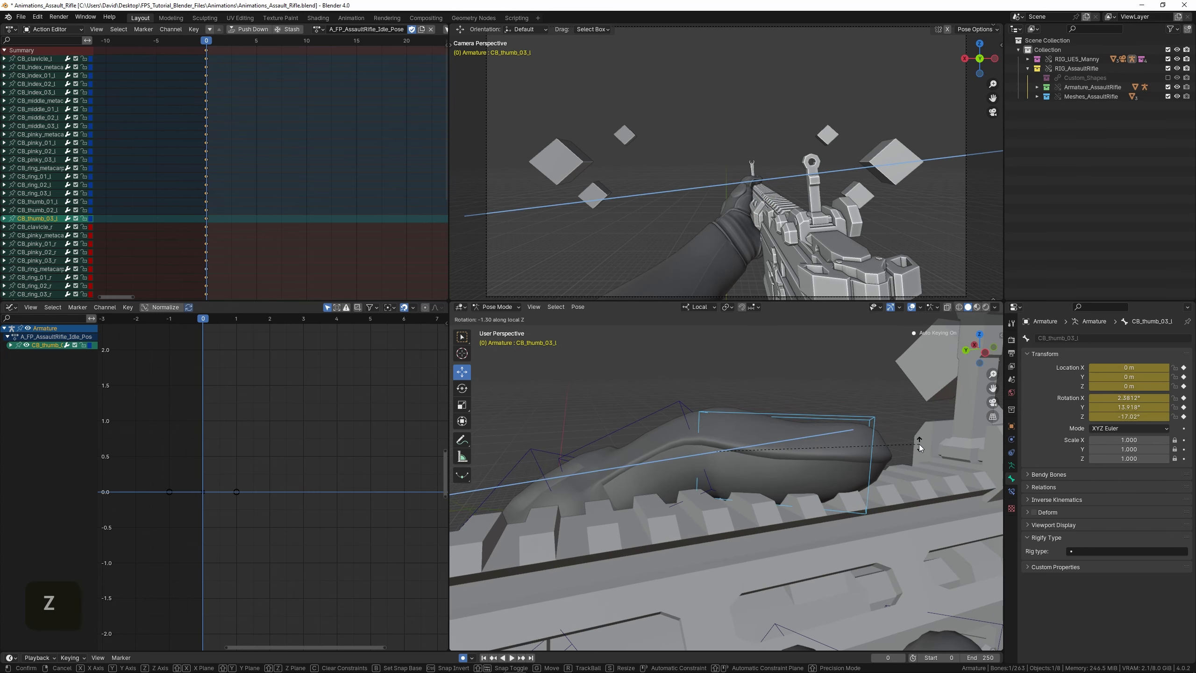
click(919, 445)
- Rotate CB_thumb_02_l freely and CB_thumb_03_l about local Z to about -19°, then clear the selection
right_click(685, 403)
key(r)
click(853, 409)
right_click(855, 411)
key(r)
key(z)
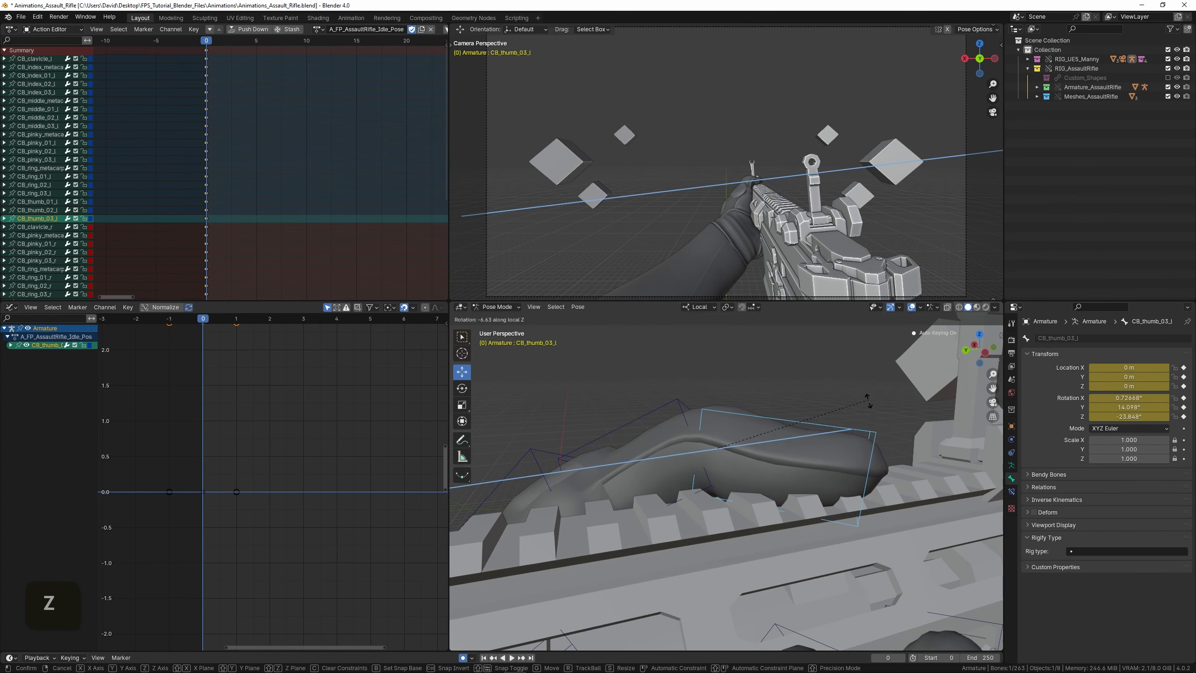
click(864, 385)
right_click(815, 386)
- Rotate the left thumb's middle bone CB_thumb_02_l slightly about its local Z axis
scroll(814, 386, down, 6)
middle_drag(716, 419, 781, 429)
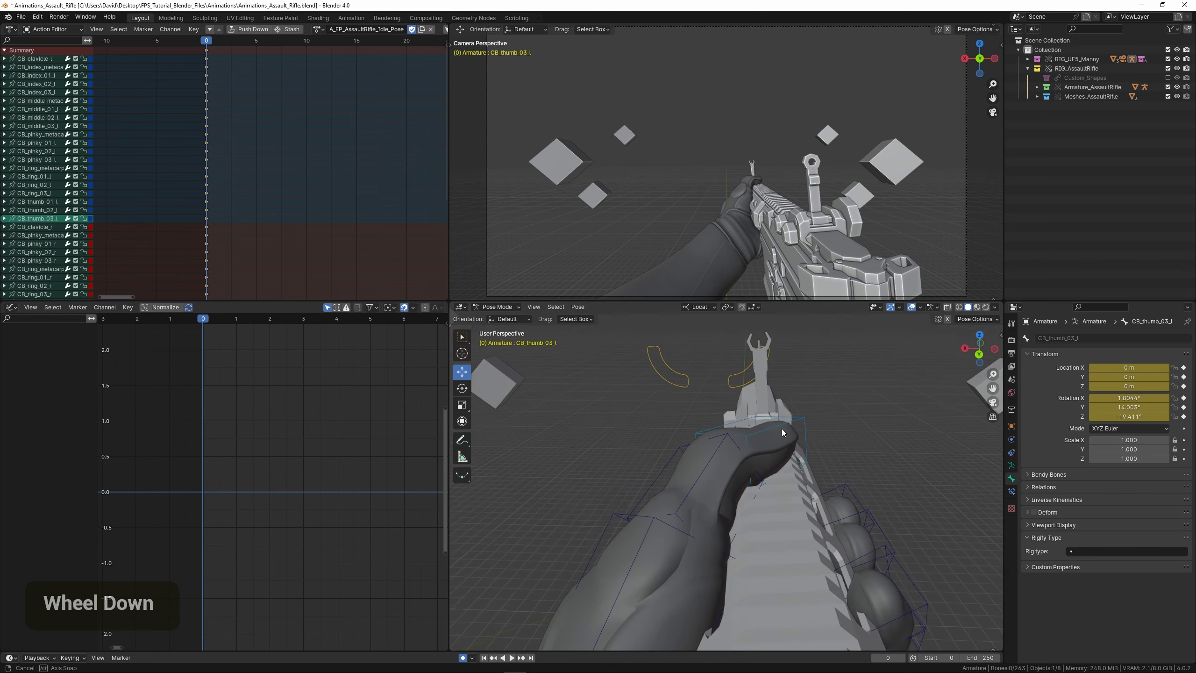
scroll(784, 432, up, 3)
right_click(734, 467)
middle_drag(734, 467, 711, 428)
key(r)
key(z)
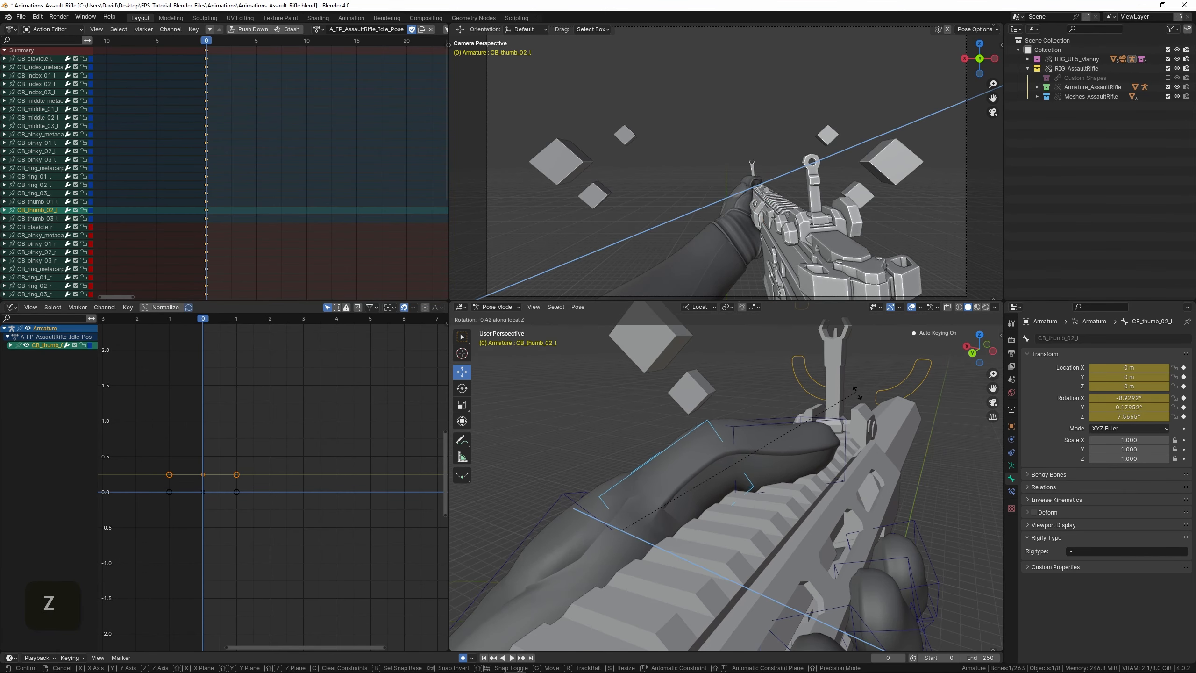
click(830, 409)
- Rotate the left thumb tip CB_thumb_03_l about local Z to about -14.5° and clear the selection
right_click(842, 430)
scroll(869, 442, up, 5)
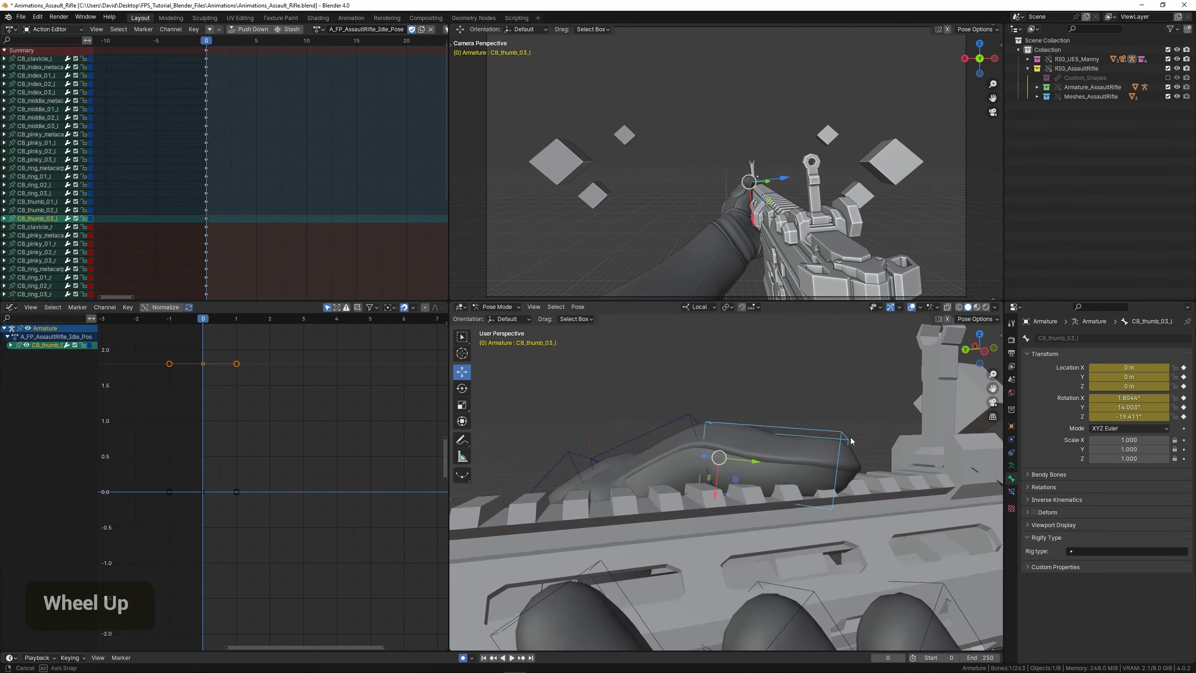
key(r)
key(z)
right_click(812, 383)
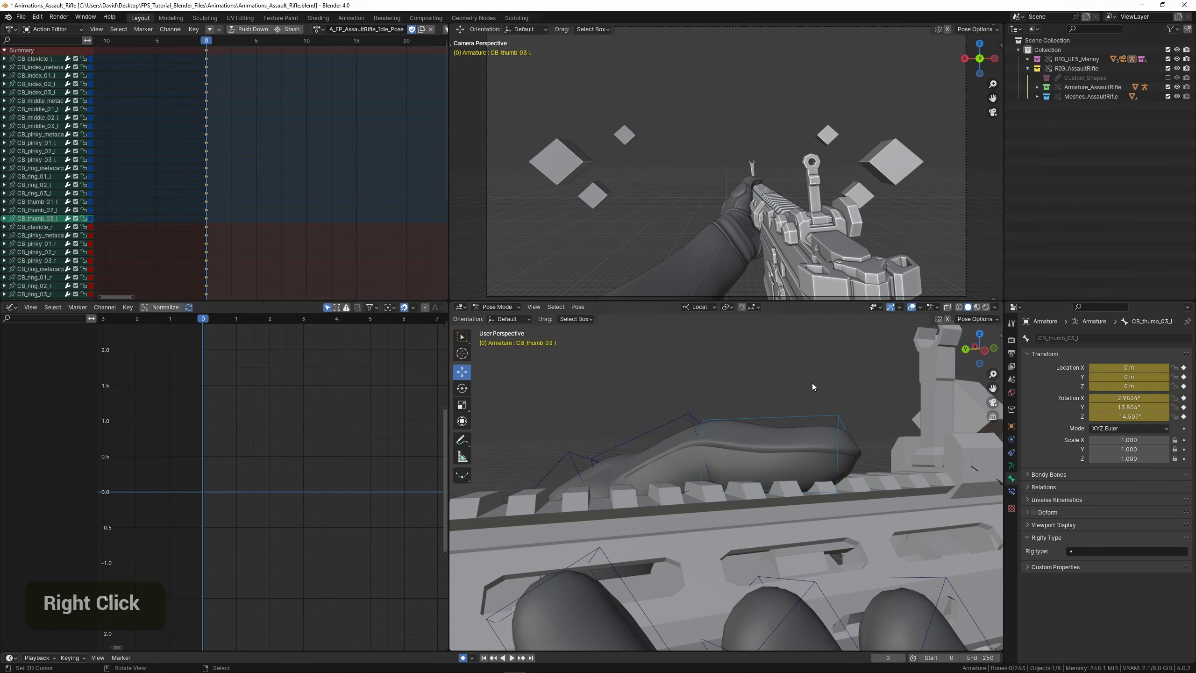
- Save the file and check the left thumb and hand grip from several angles around the rifle
scroll(812, 383, down, 3)
key(ctrl+s)
middle_drag(812, 384, 746, 418)
scroll(739, 445, up, 2)
right_click(672, 430)
scroll(668, 430, down, 3)
right_click(602, 438)
scroll(630, 450, down, 2)
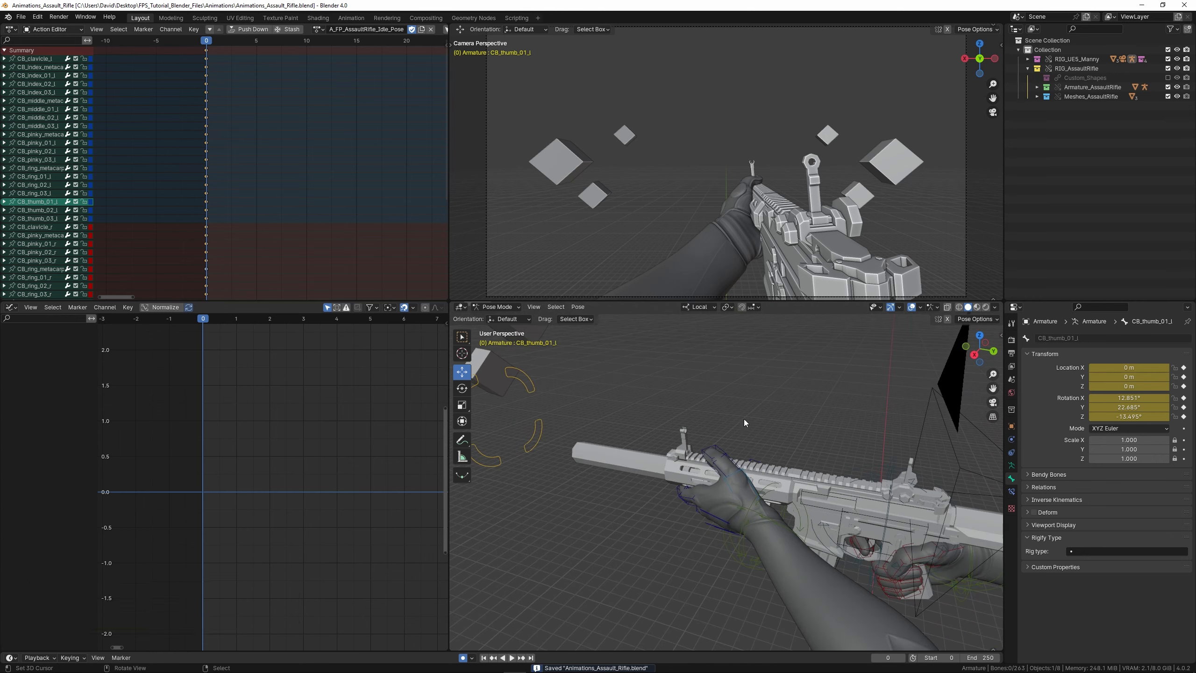
shift+middle_drag(744, 418, 728, 478)
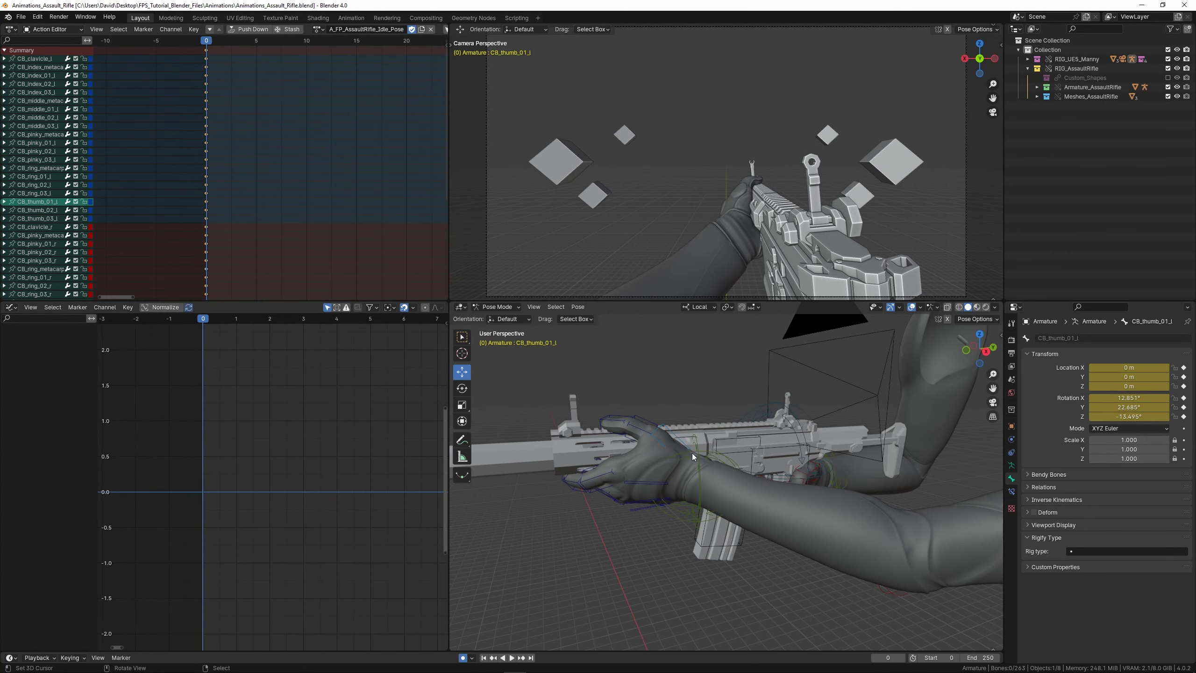
- Try moving the rifle control CB_Gun freely to test whether the hands follow, undo the move and save the file
right_click(763, 411)
key(g)
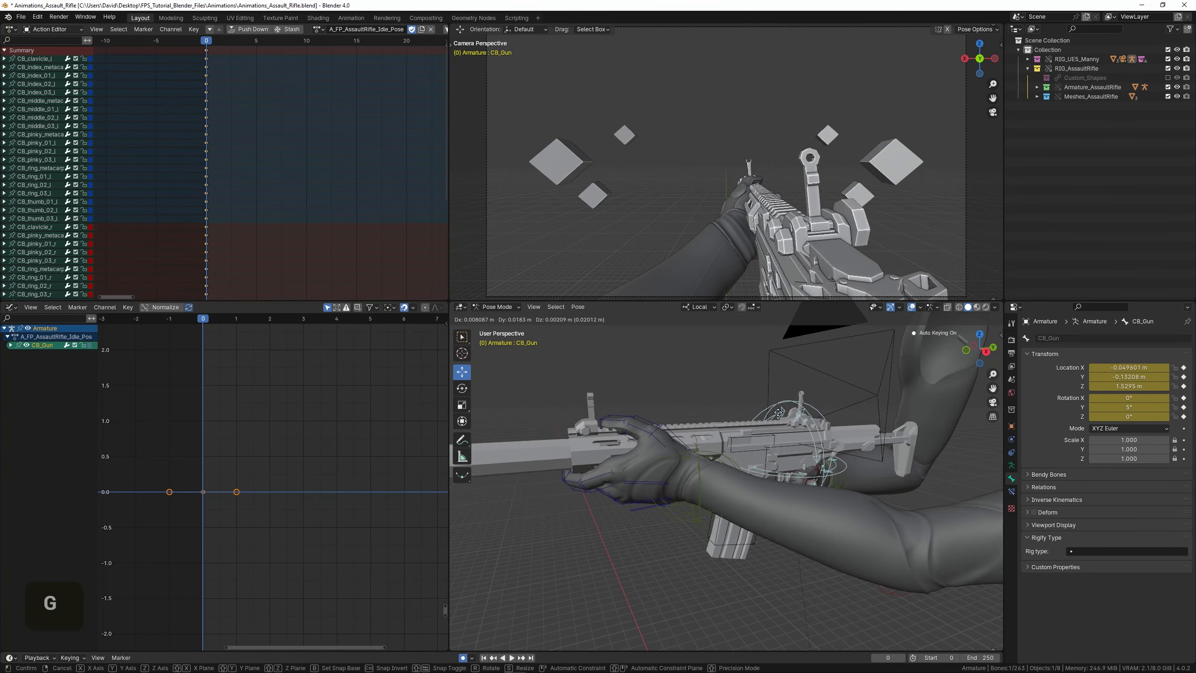
click(765, 402)
key(ctrl+z)
key(ctrl+s)
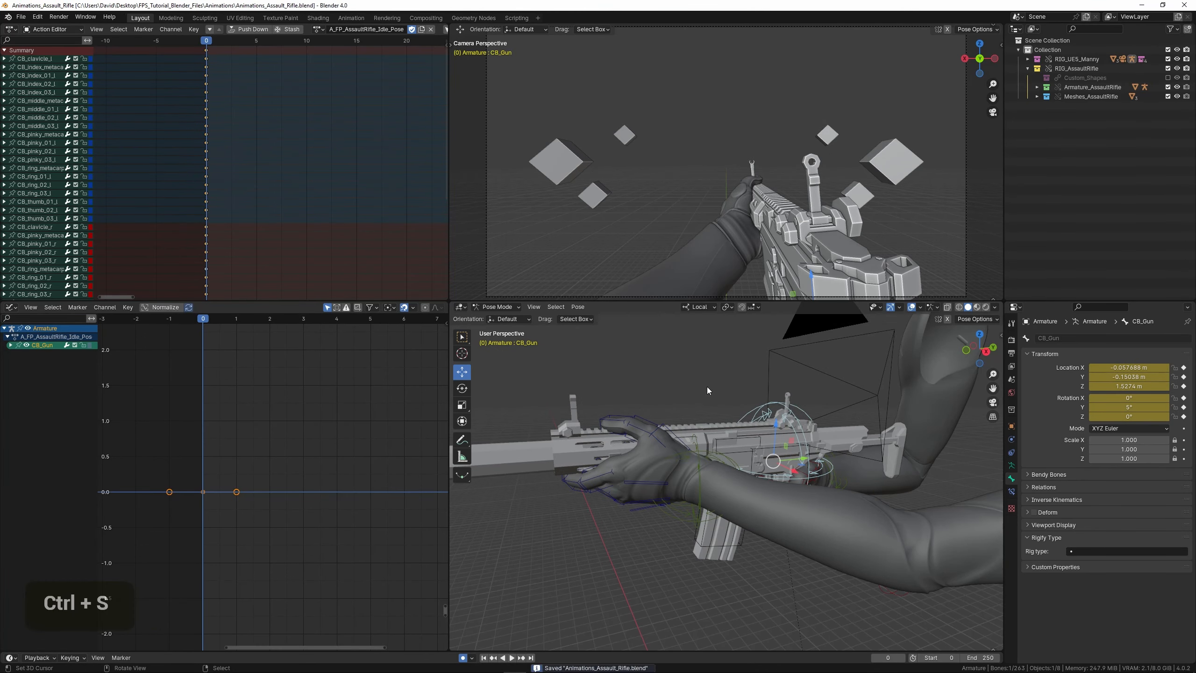
- Try rotating CB_Gun freely to test how the hands react, and undo the rotation
middle_drag(713, 409, 690, 451)
key(r)
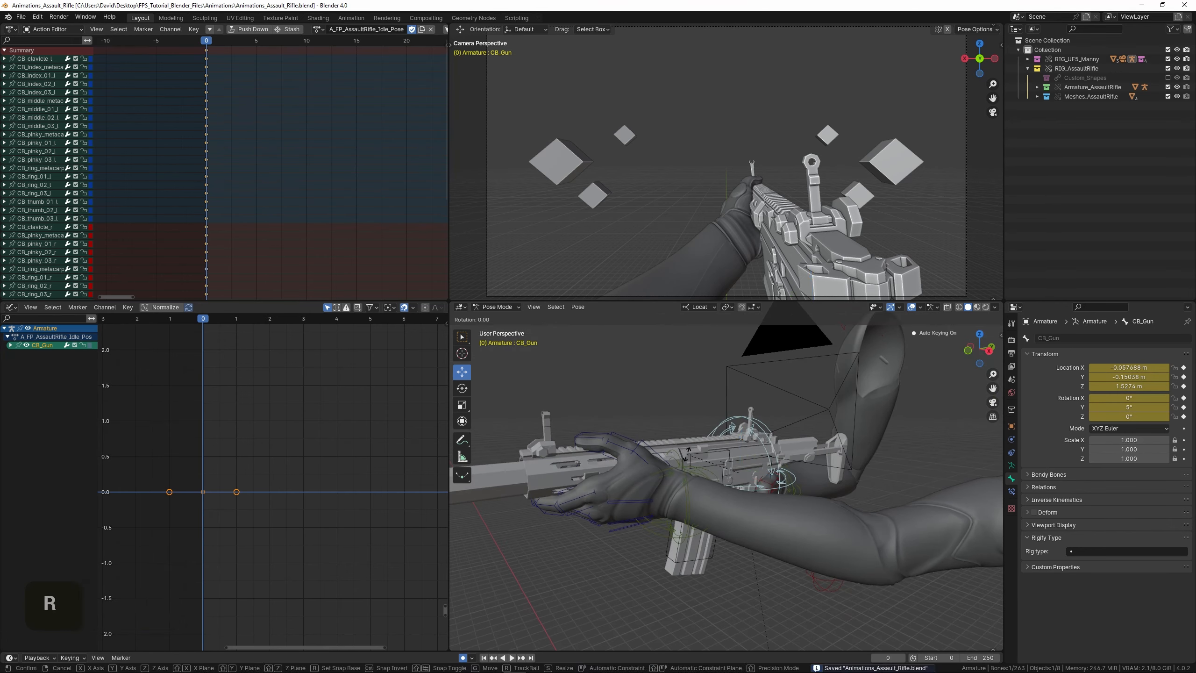
click(688, 499)
key(ctrl+z)
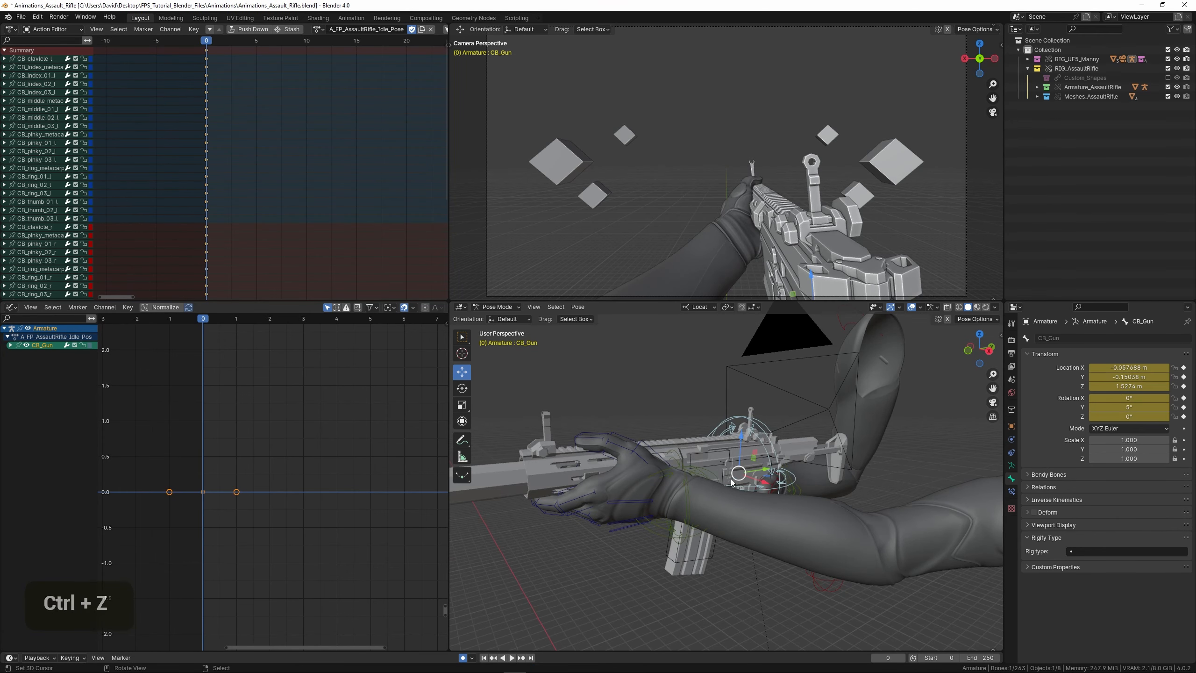
- Add a Child Of bone constraint to the right hand IK control CB_ik_hand_r
shift+middle_drag(697, 475, 703, 445)
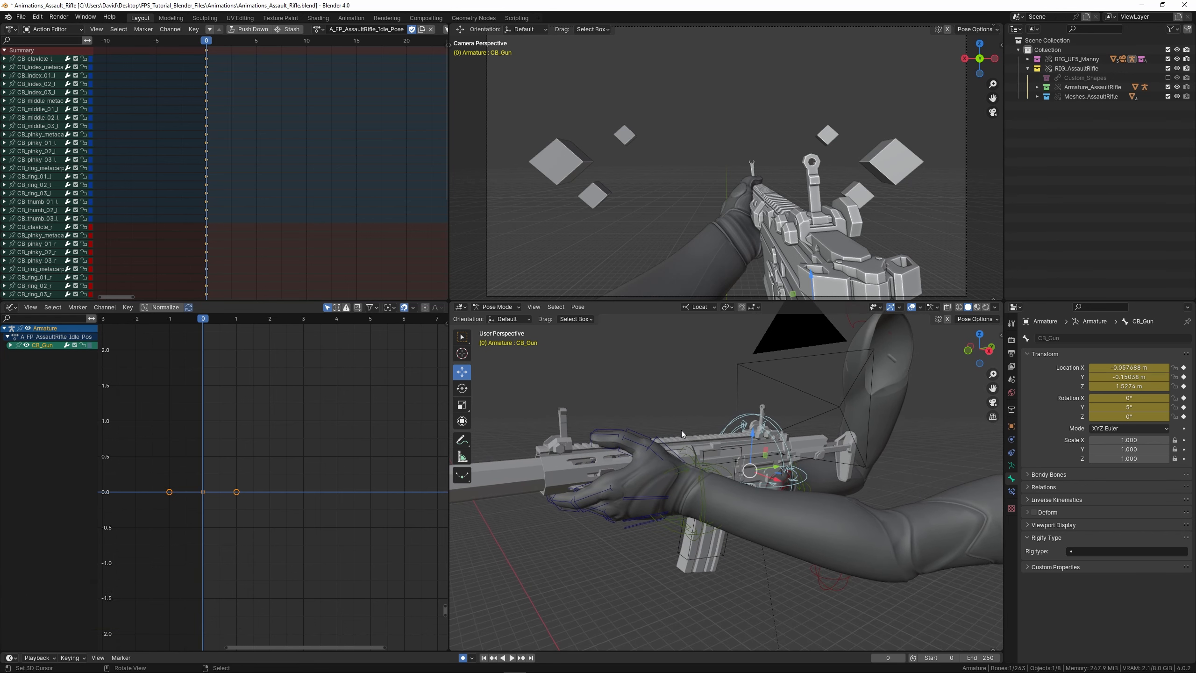
middle_drag(800, 477, 751, 487)
shift+middle_drag(752, 487, 680, 490)
scroll(685, 490, up, 1)
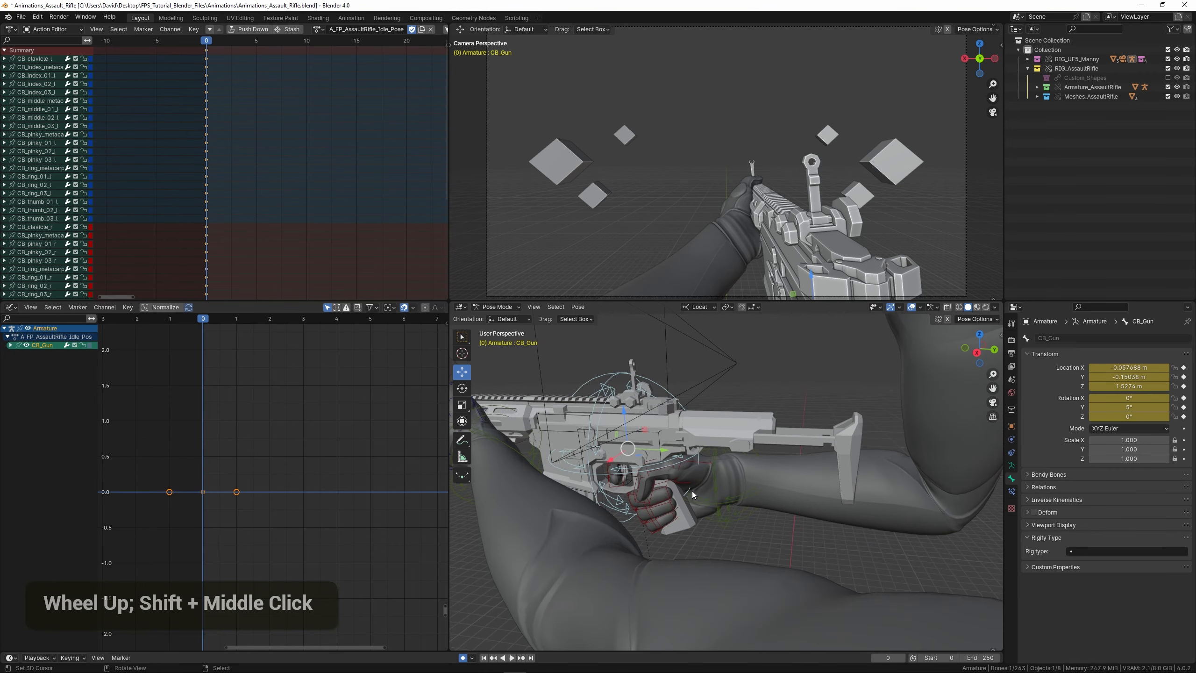
right_click(721, 520)
shift+middle_drag(824, 509, 645, 537)
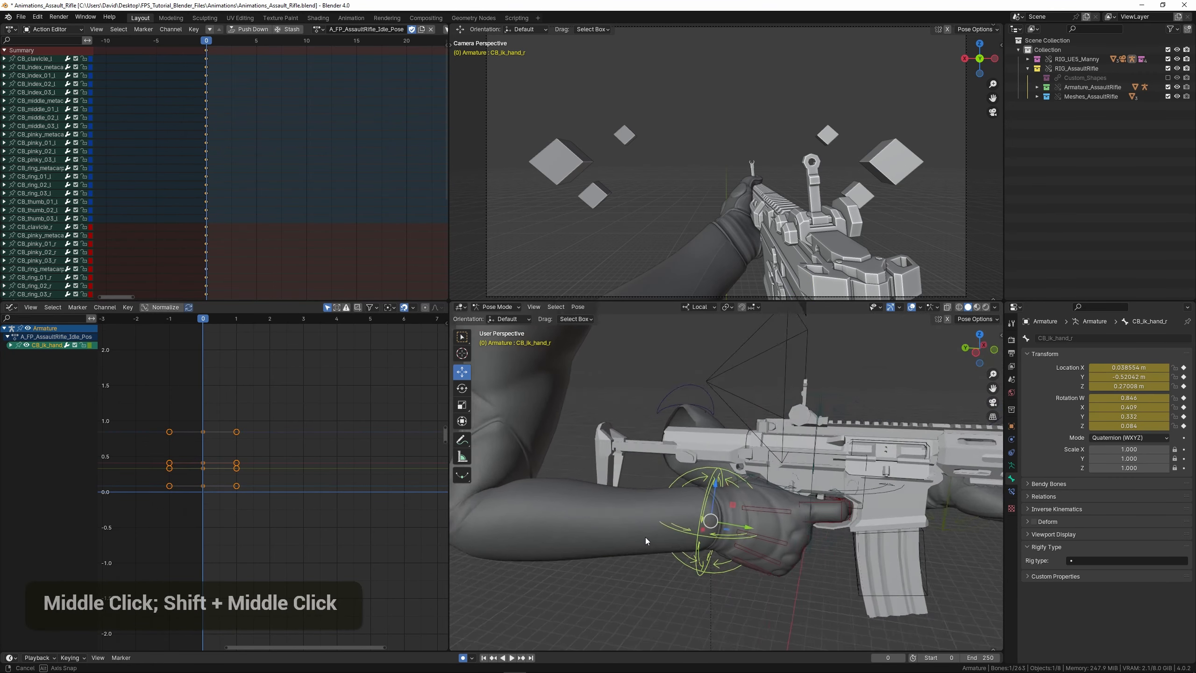
shift+middle_drag(786, 550, 710, 530)
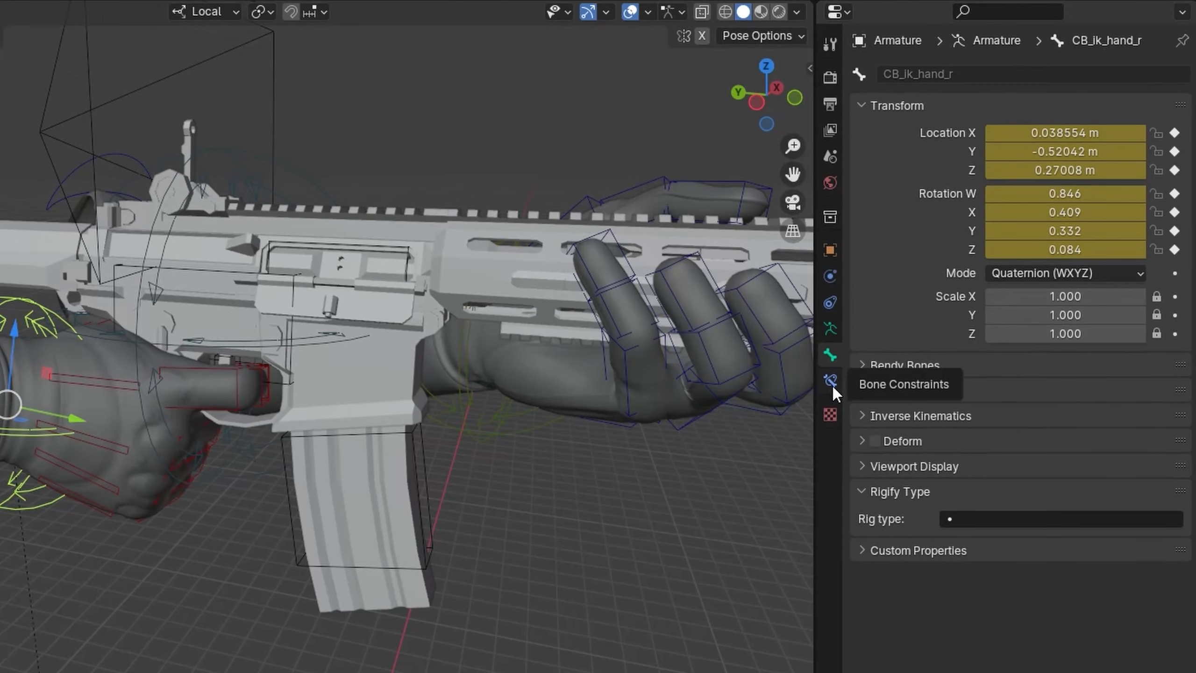
click(832, 384)
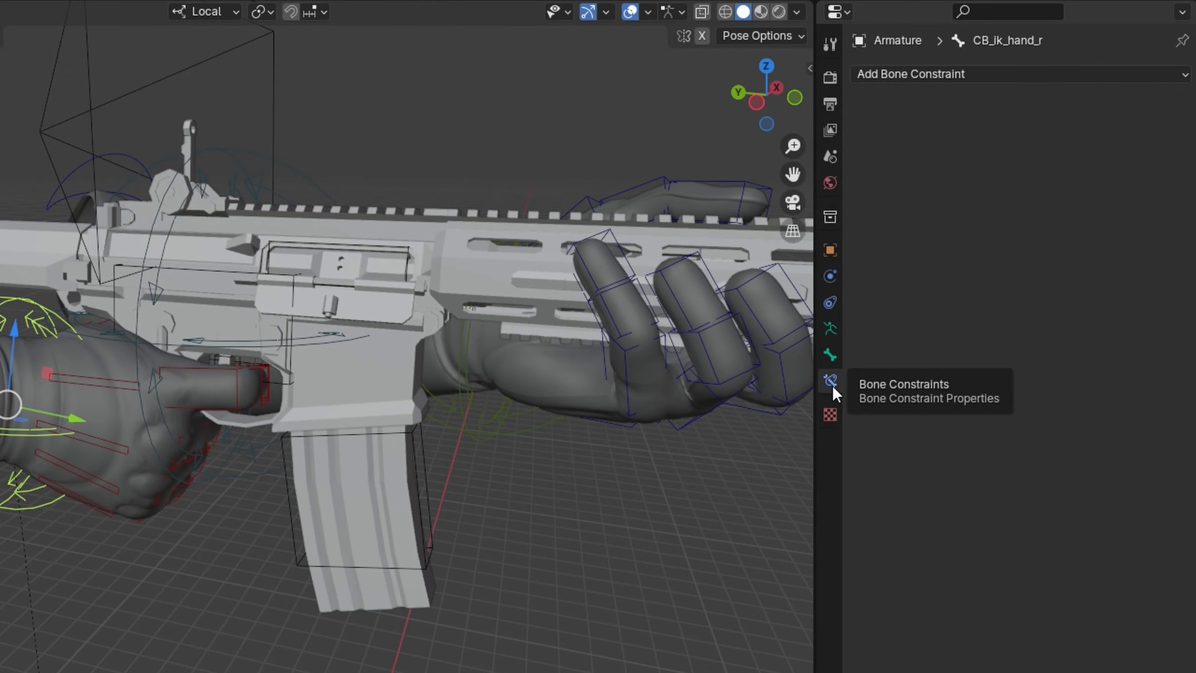
click(1006, 75)
click(1123, 165)
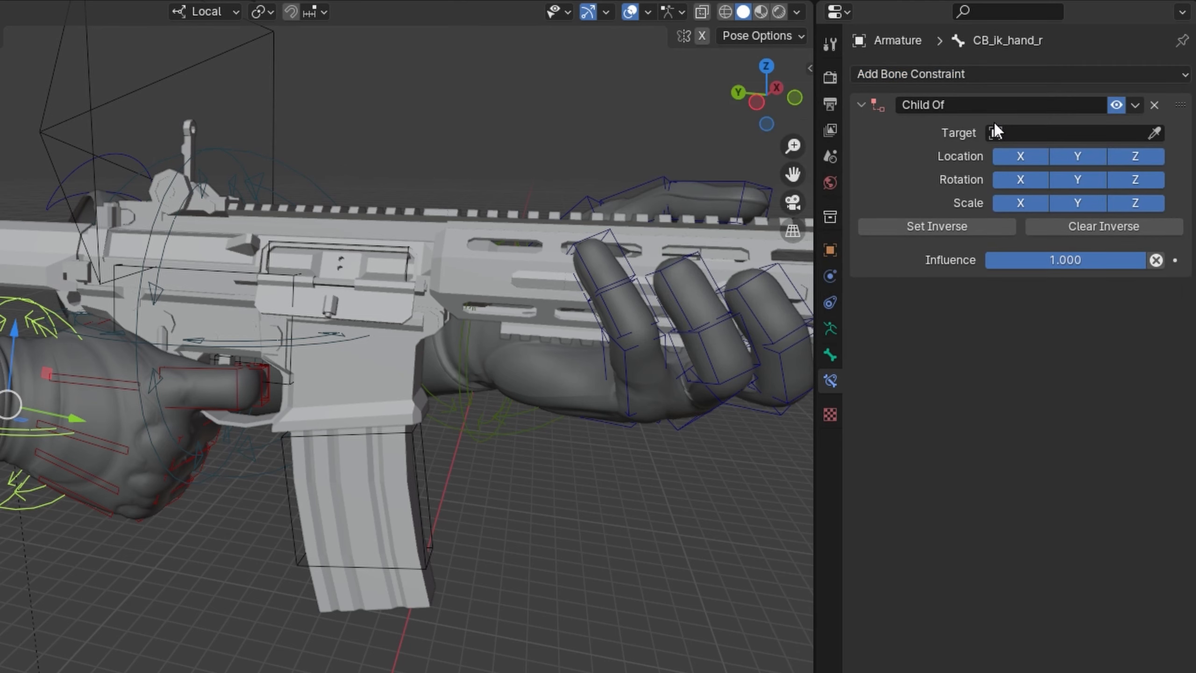
- Set the right hand's Child Of constraint target to the Armature and its bone to ik_hand_gun
click(1017, 134)
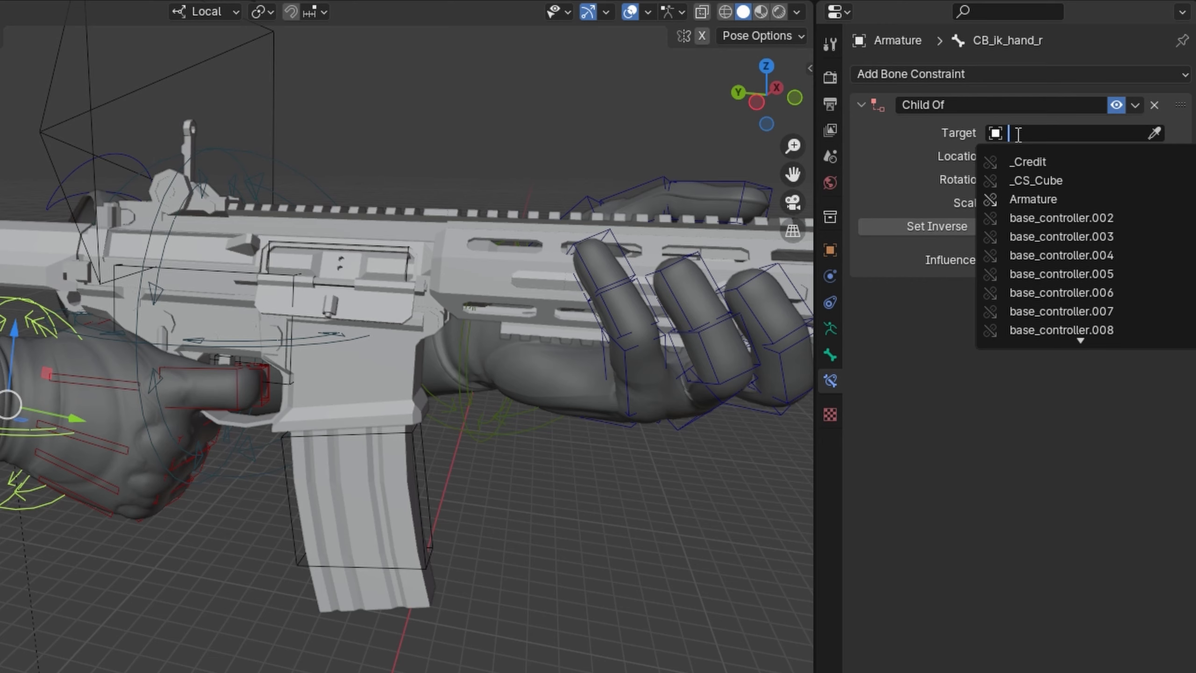
text(aramture)
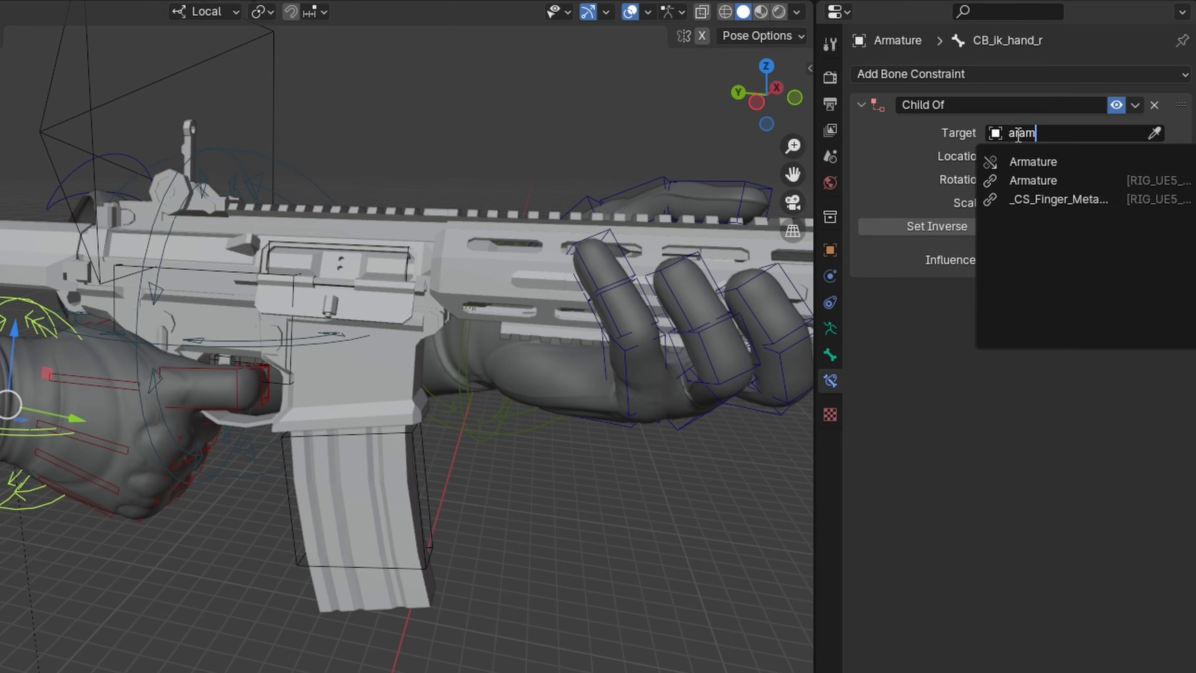
click(1028, 162)
click(1028, 160)
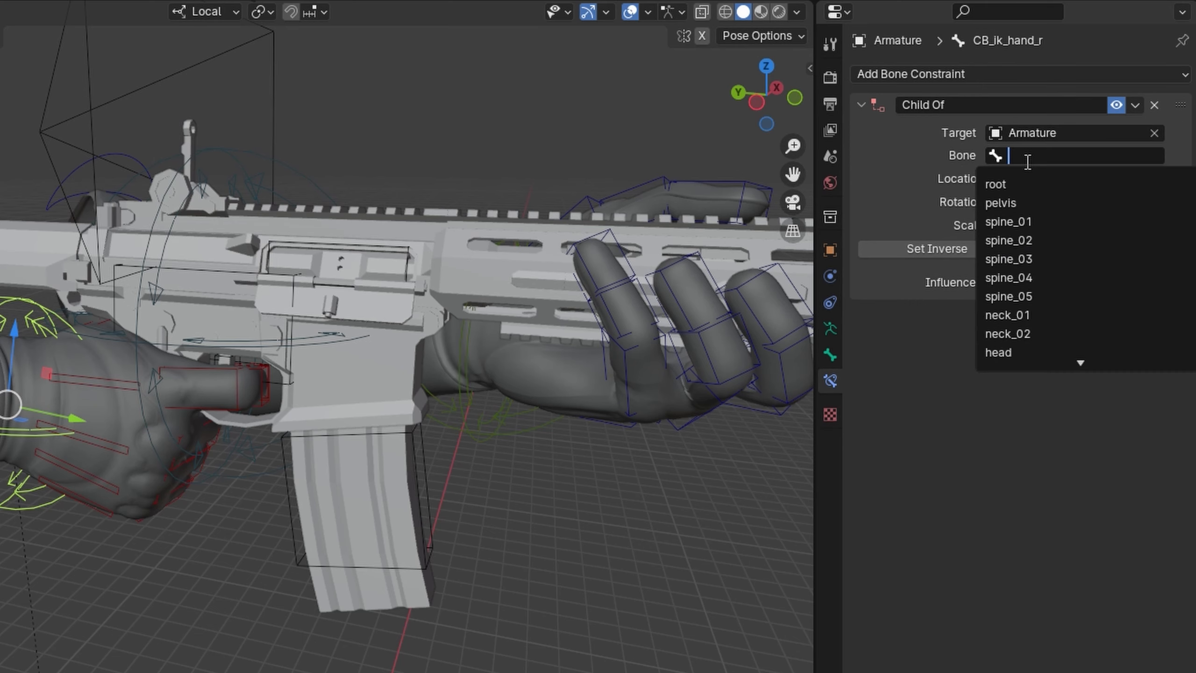
text(ik_hand_gun)
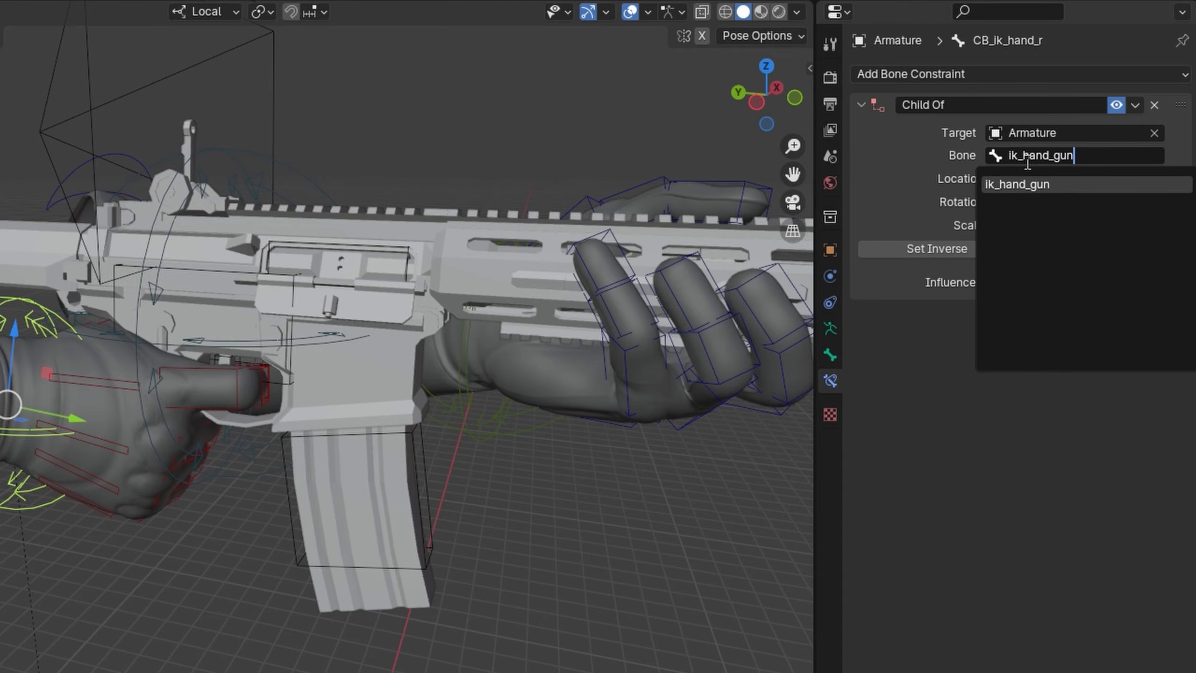
key(Return)
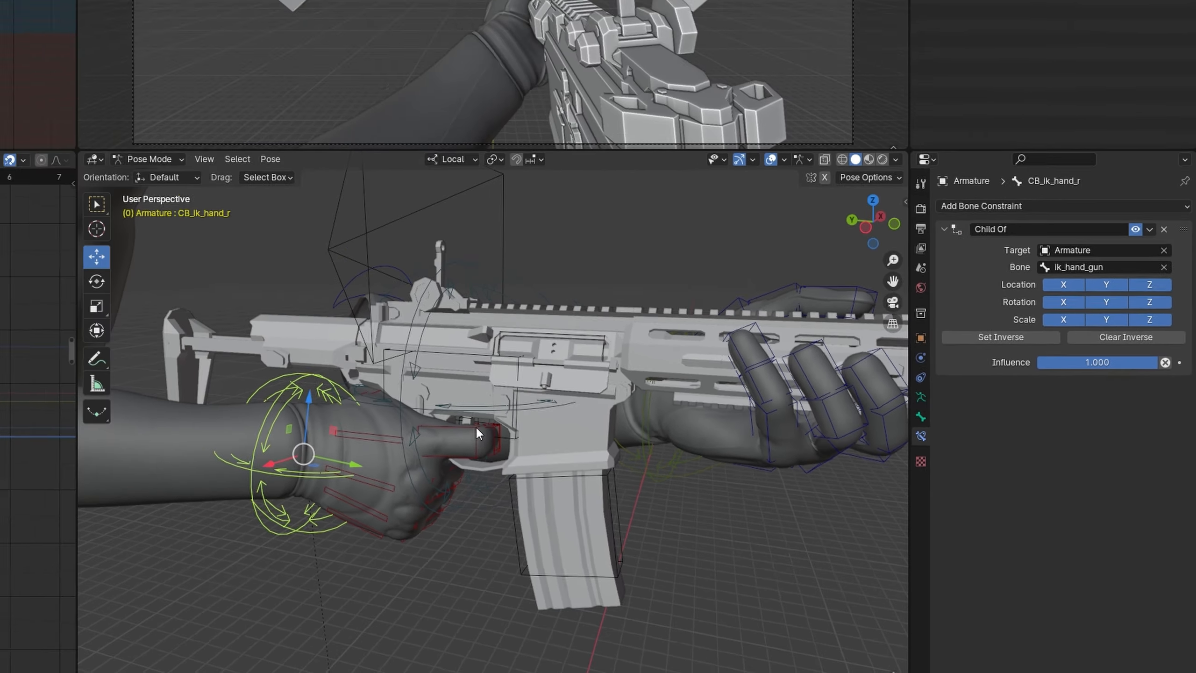
- Test the right hand's constraint by moving CB_Gun freely, and undo the move
right_click(404, 352)
shift+middle_drag(404, 353, 469, 344)
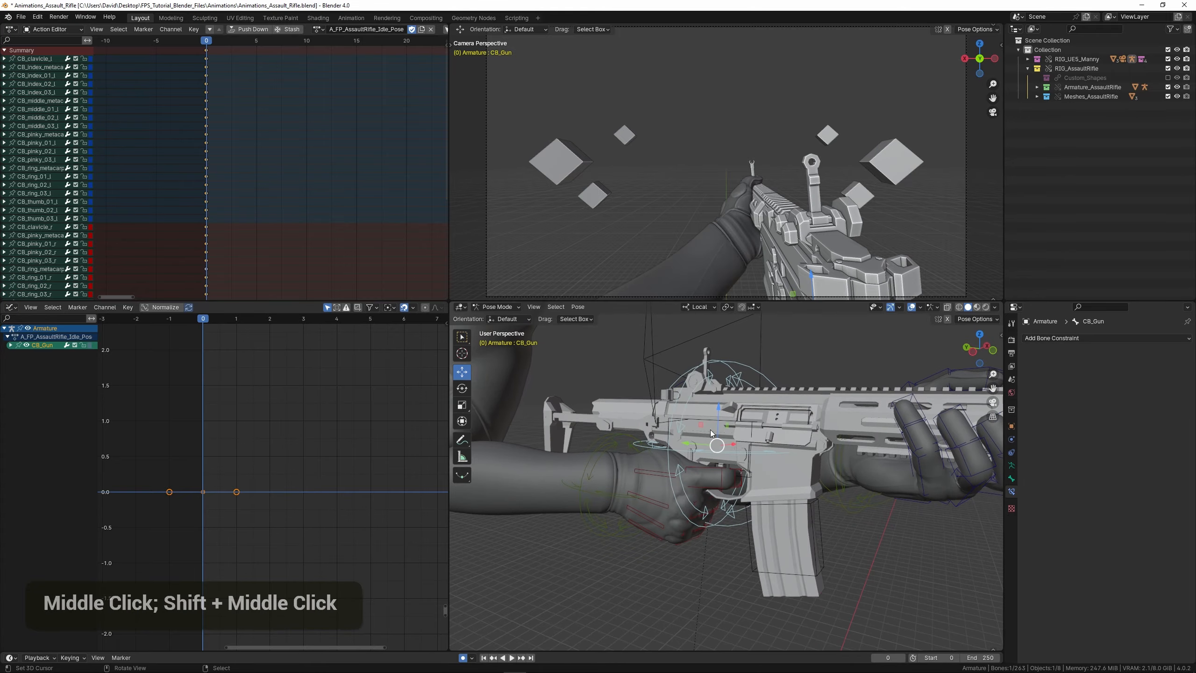
scroll(711, 434, up, 1)
scroll(684, 432, down, 1)
key(g)
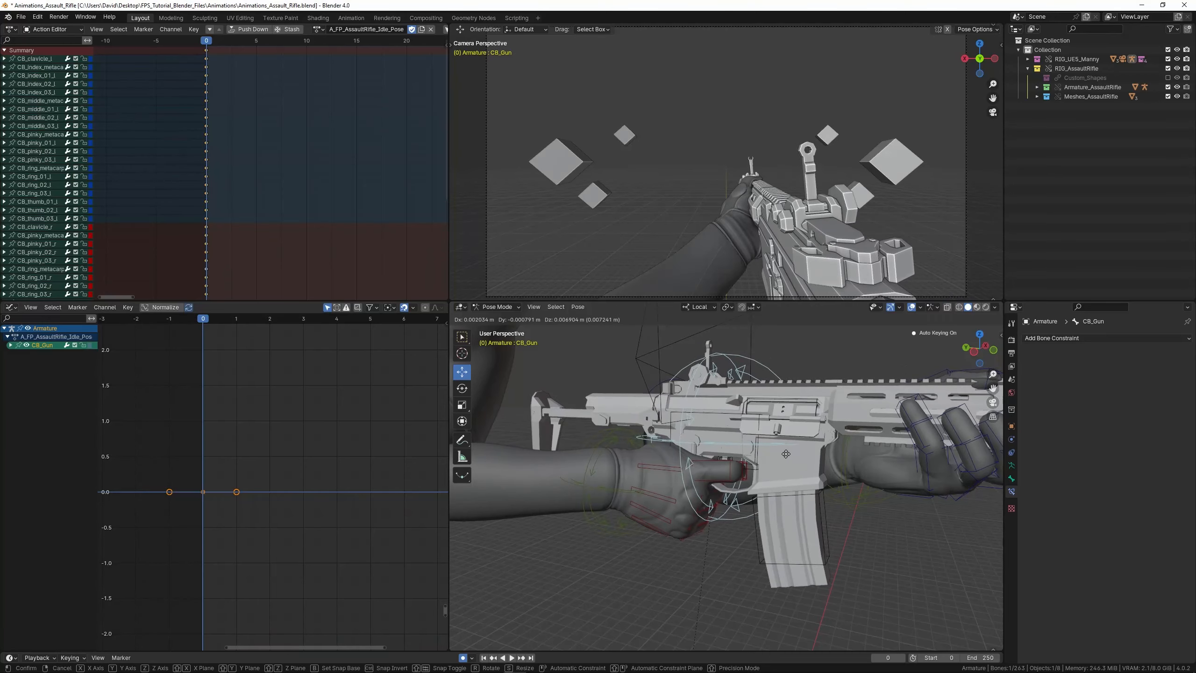
click(786, 454)
key(ctrl+z)
- Add a Child Of bone constraint to the left hand IK control CB_ik_hand_l
middle_drag(856, 491, 673, 509)
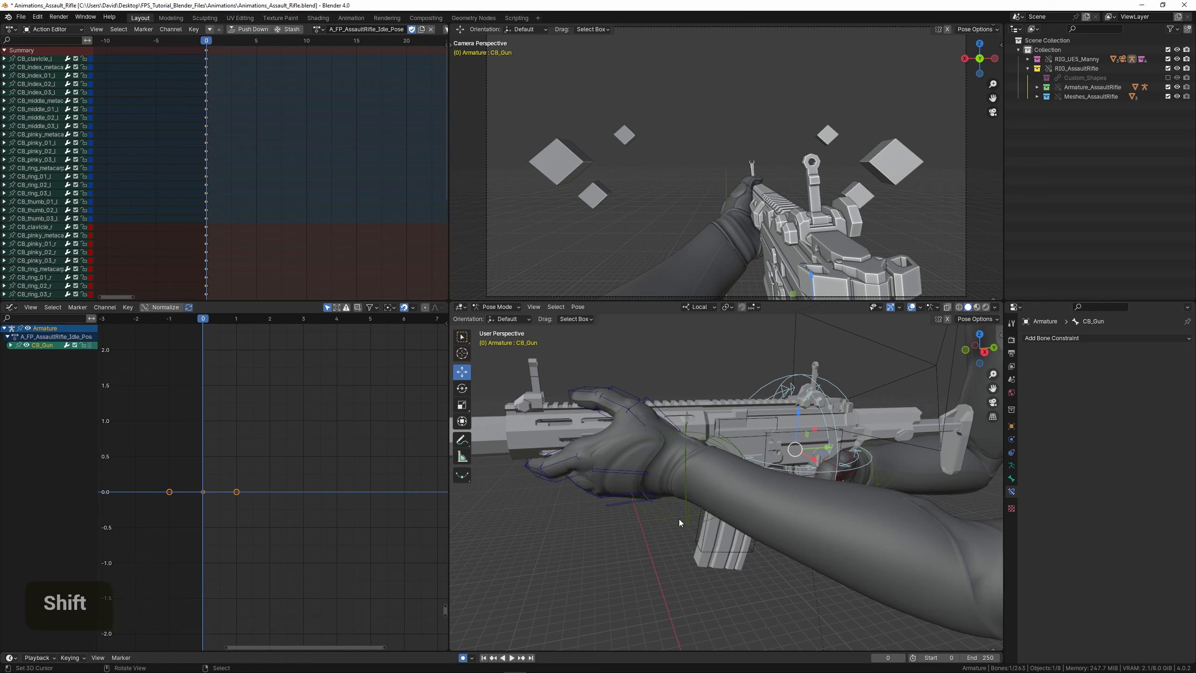
right_click(677, 522)
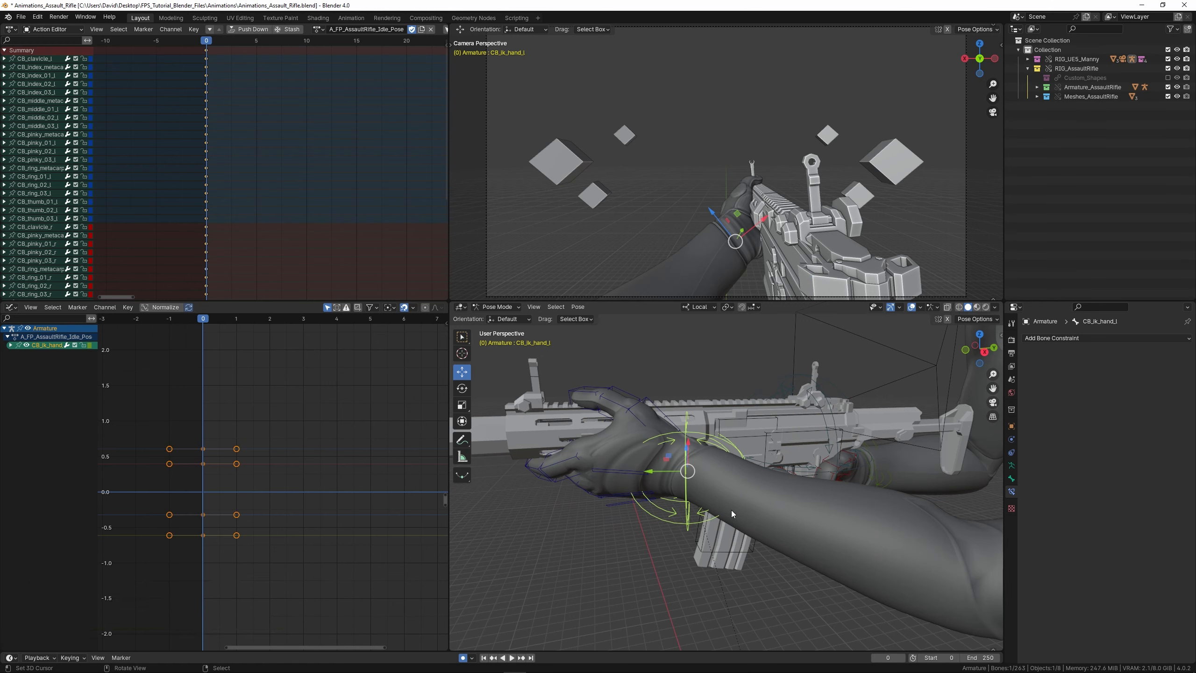
middle_drag(655, 548, 744, 525)
key(shift+i)
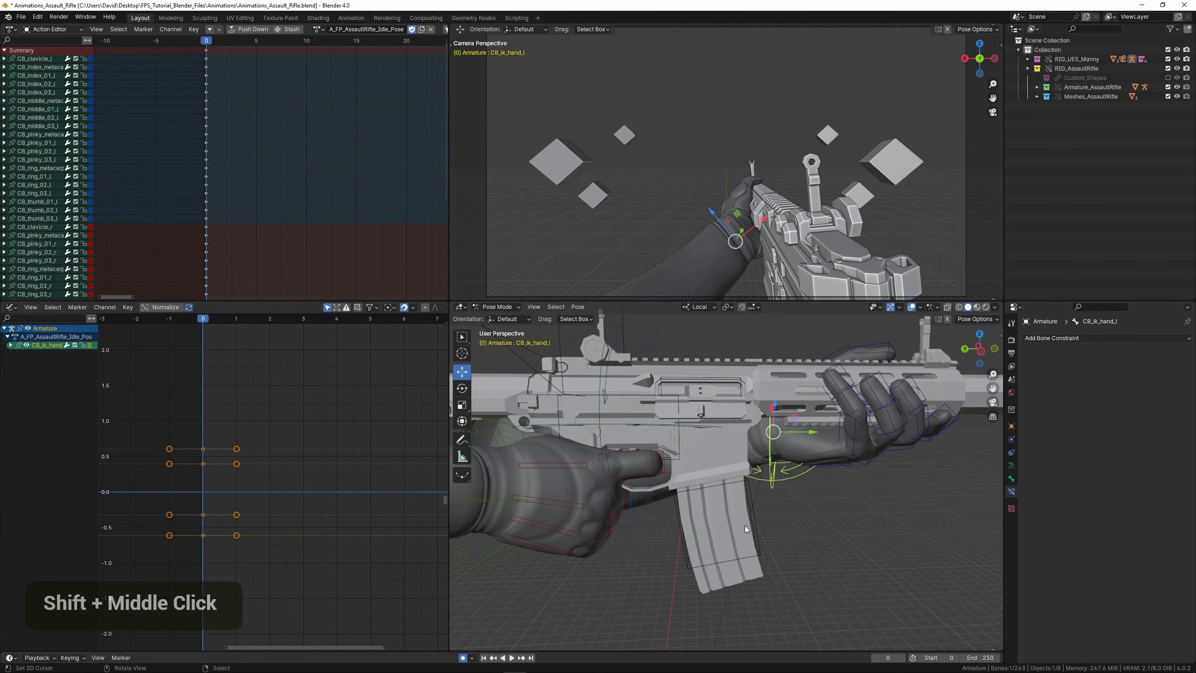
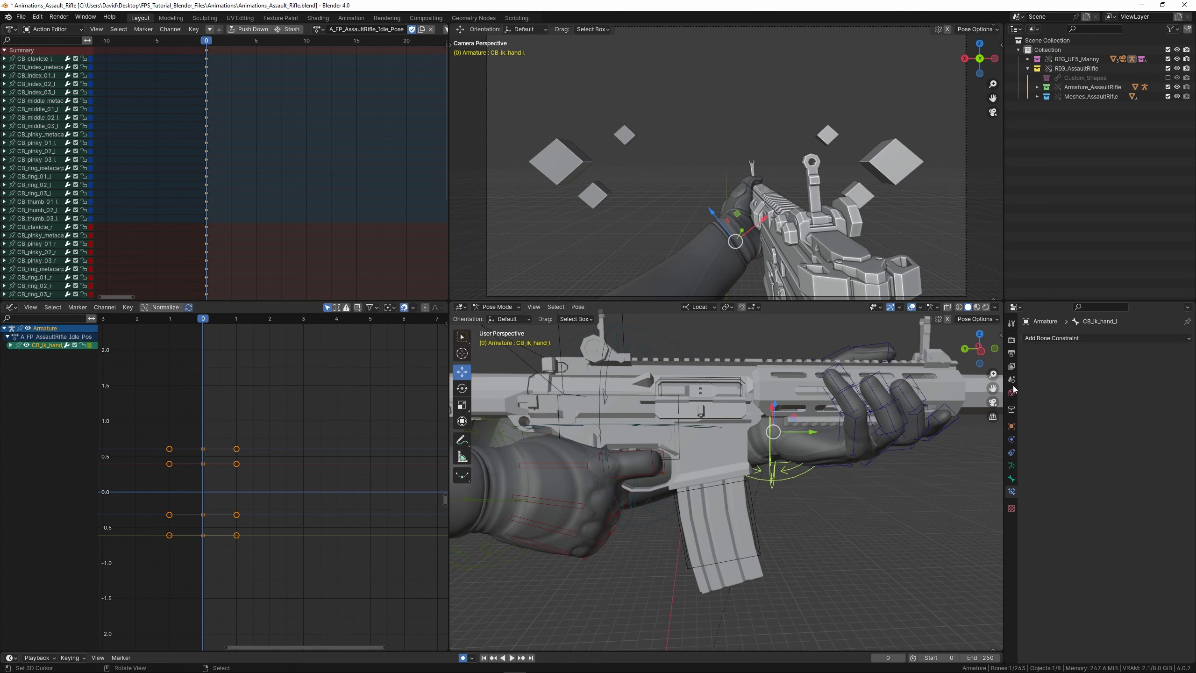
click(1095, 338)
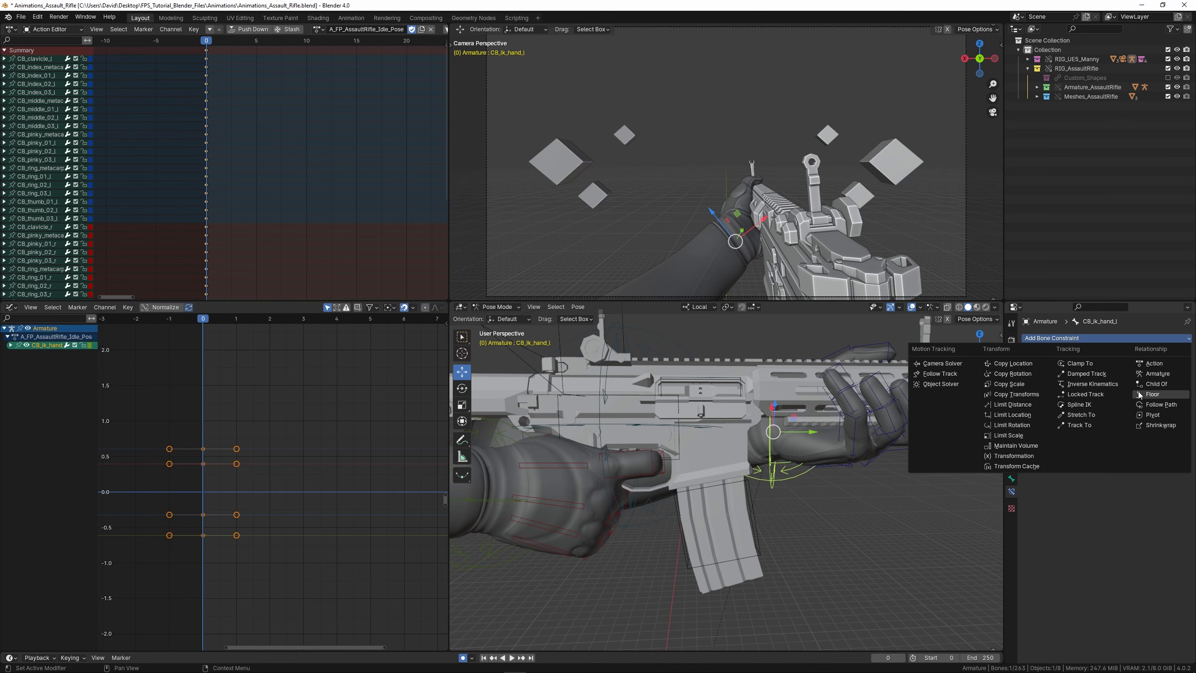
click(1152, 384)
- Set the left hand's Child Of constraint target to SKEL_AssaultRifle and its bone to Magazine
click(1118, 368)
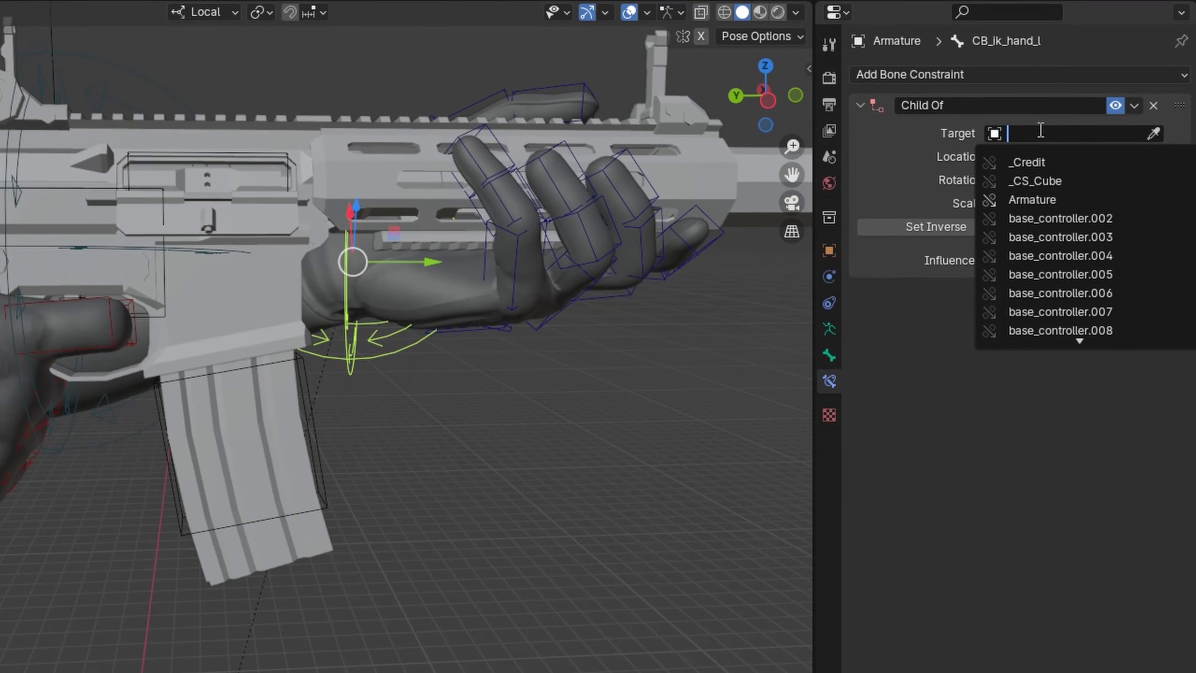
text(skel_)
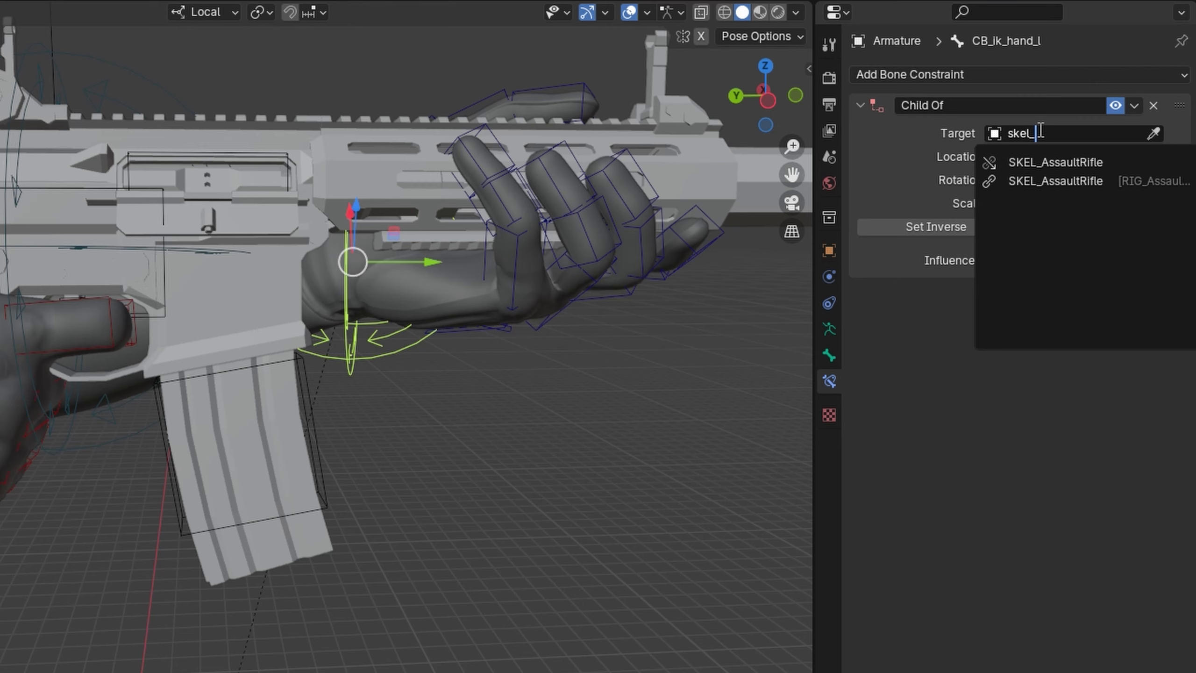
click(1041, 160)
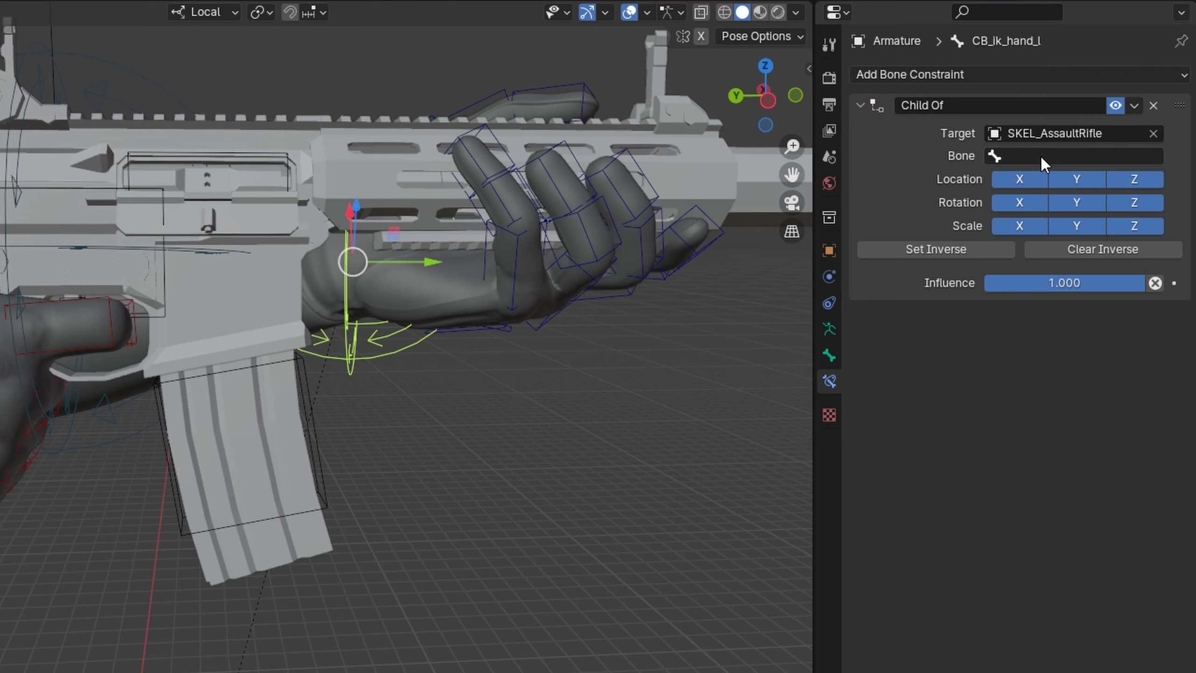
click(1041, 158)
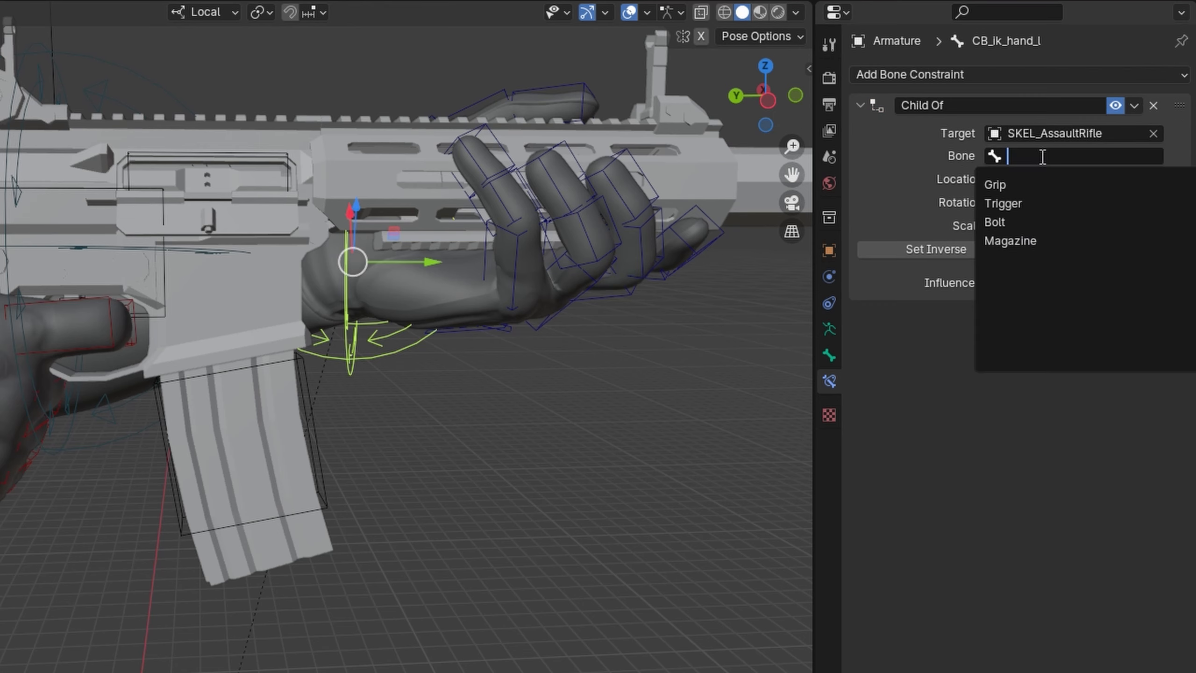
click(1026, 240)
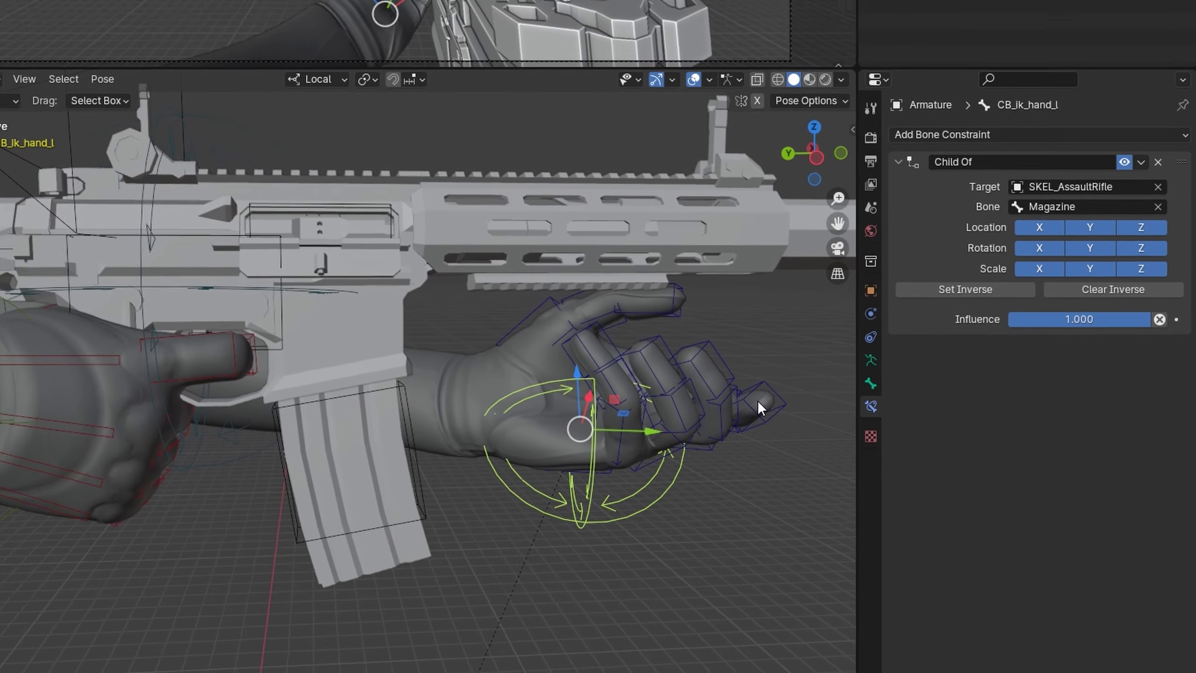
- Set the inverse of the left hand's Child Of constraint to restore the hand's position on the handguard
shift+middle_drag(703, 372, 175, 397)
scroll(685, 502, down, 2)
scroll(680, 504, up, 1)
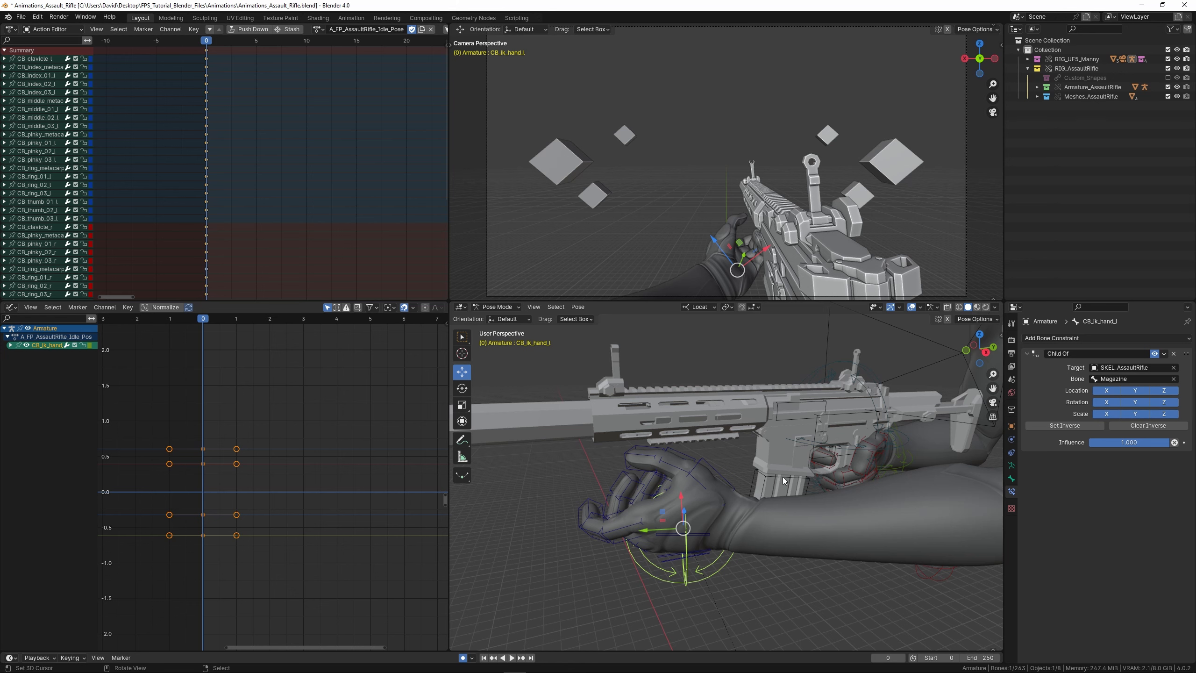
click(1033, 428)
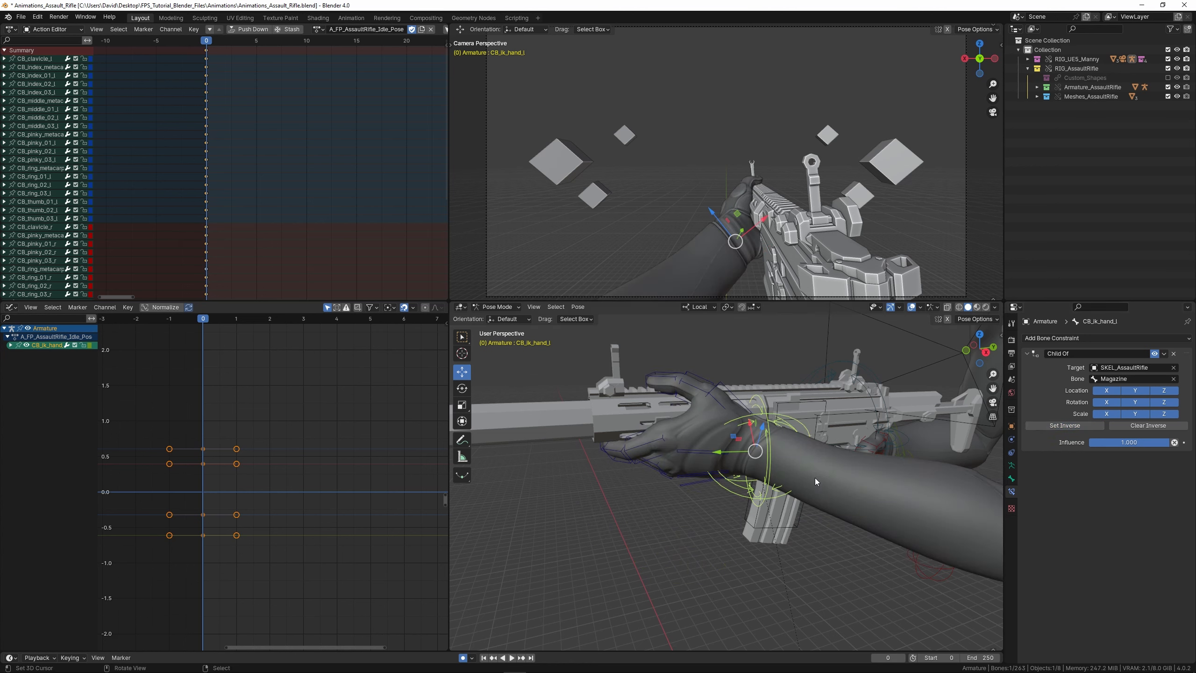
- Test the left hand's constraint by freely moving the rifle skeleton's Magazine bone, and undo the move
mouse_move(754, 470)
shift+middle_down()
mouse_move(751, 485)
mouse_move(758, 458)
shift+middle_up()
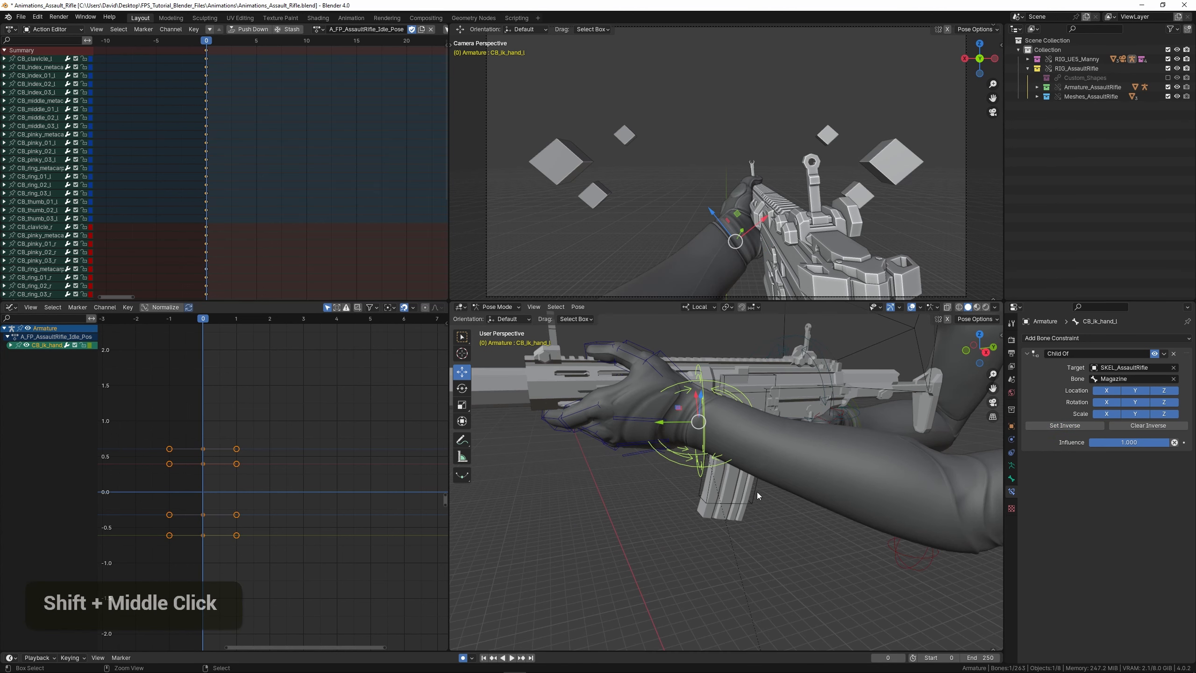
key(ctrl+Tab)
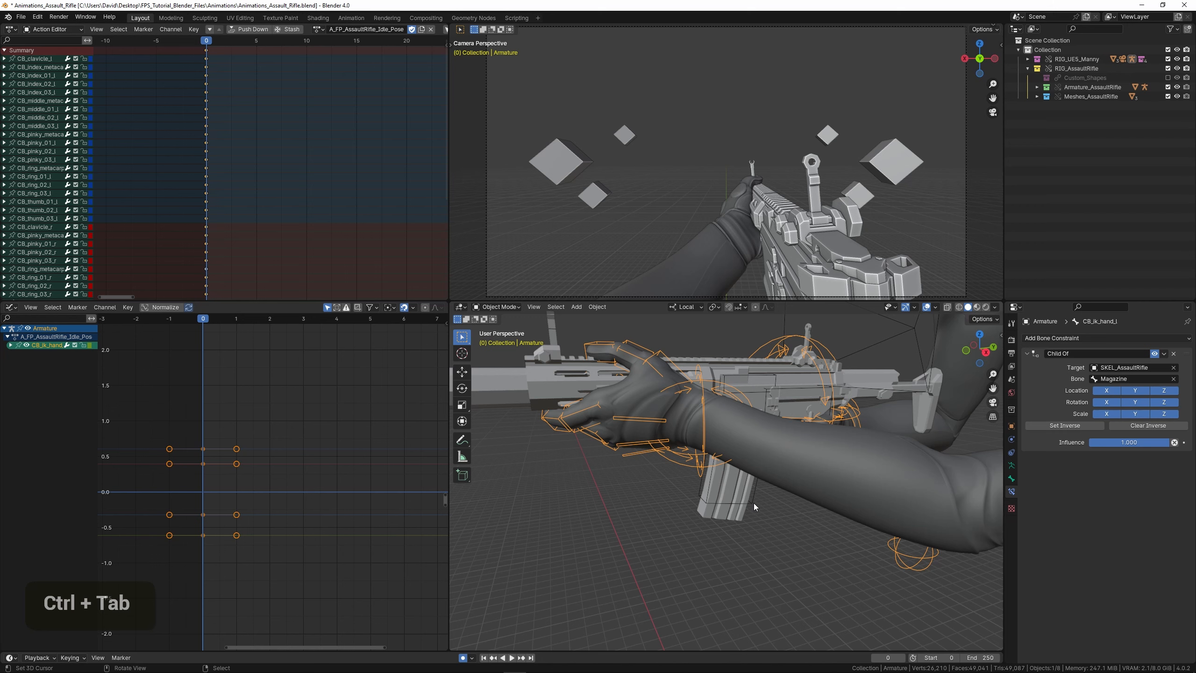
click(753, 503)
middle_drag(757, 499, 753, 509)
shift+middle_drag(753, 509, 752, 515)
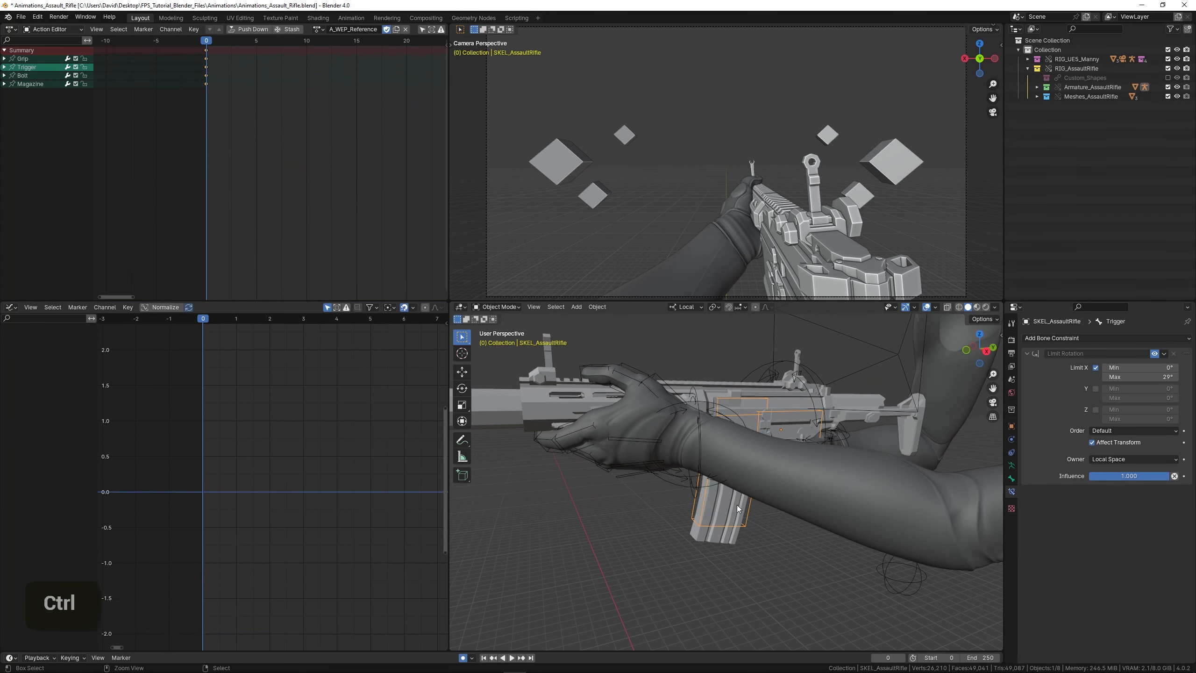
key(ctrl+Tab)
right_click(749, 525)
key(g)
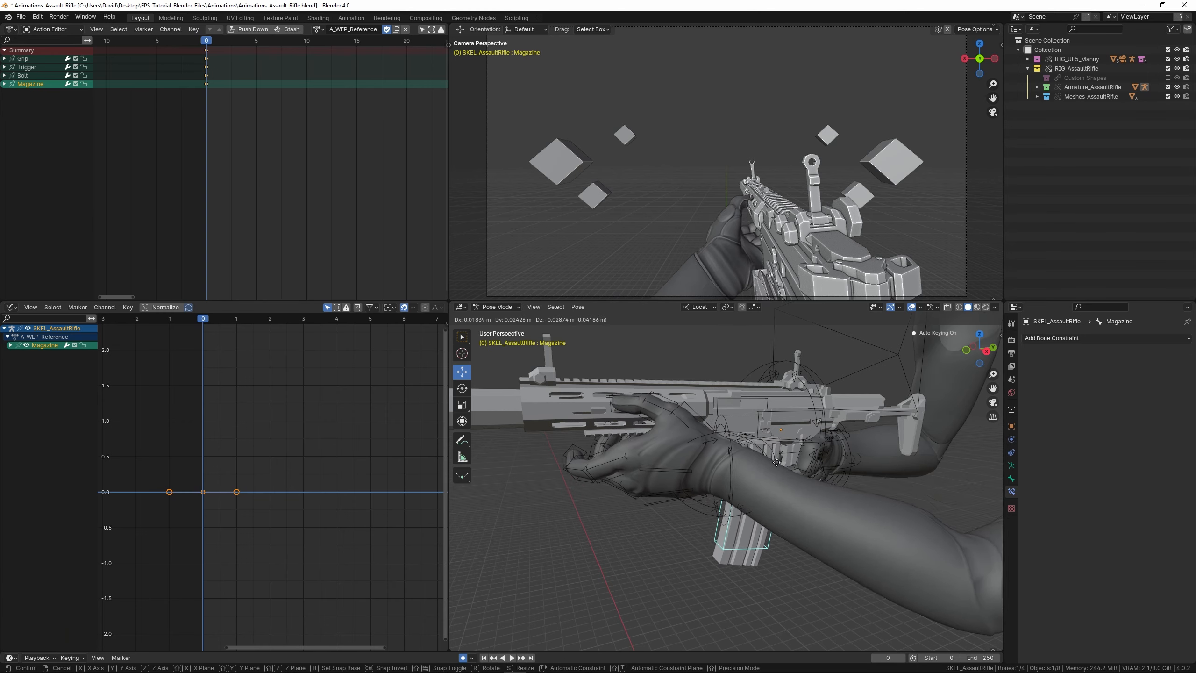
click(762, 503)
key(ctrl+z)
shift+middle_drag(774, 461, 755, 506)
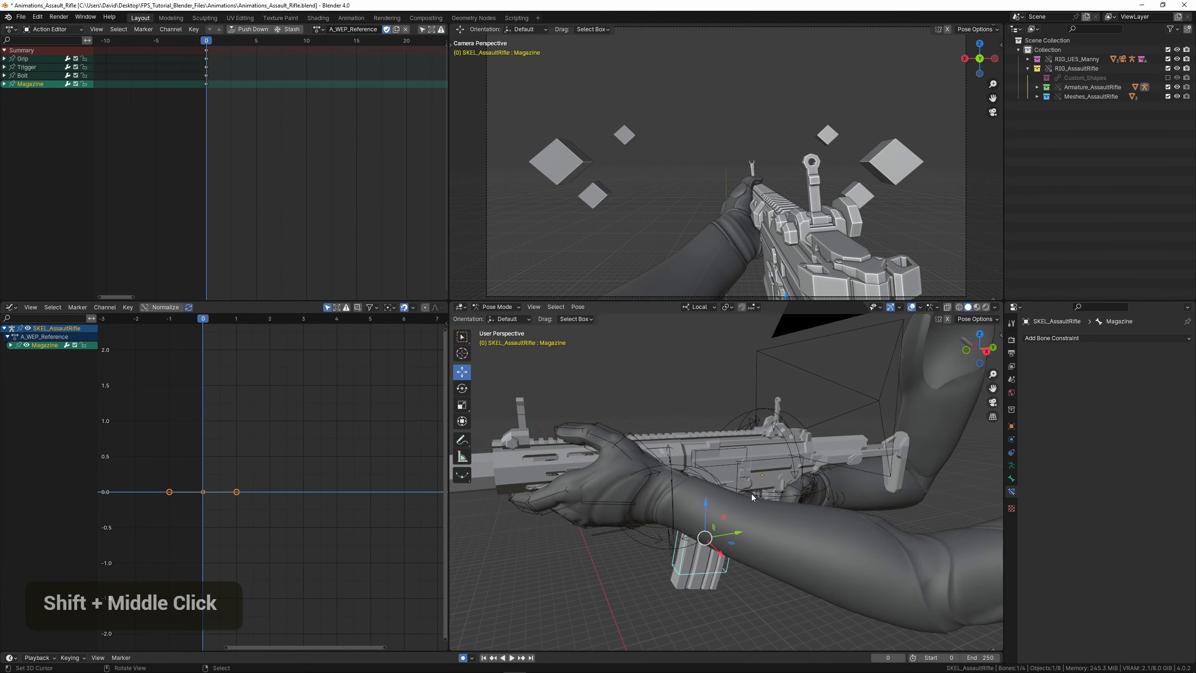
- Test both hand constraints by freely rotating the arms armature's CB_Gun control, and undo the rotation
key(ctrl+Tab)
right_click(737, 423)
key(ctrl+Tab)
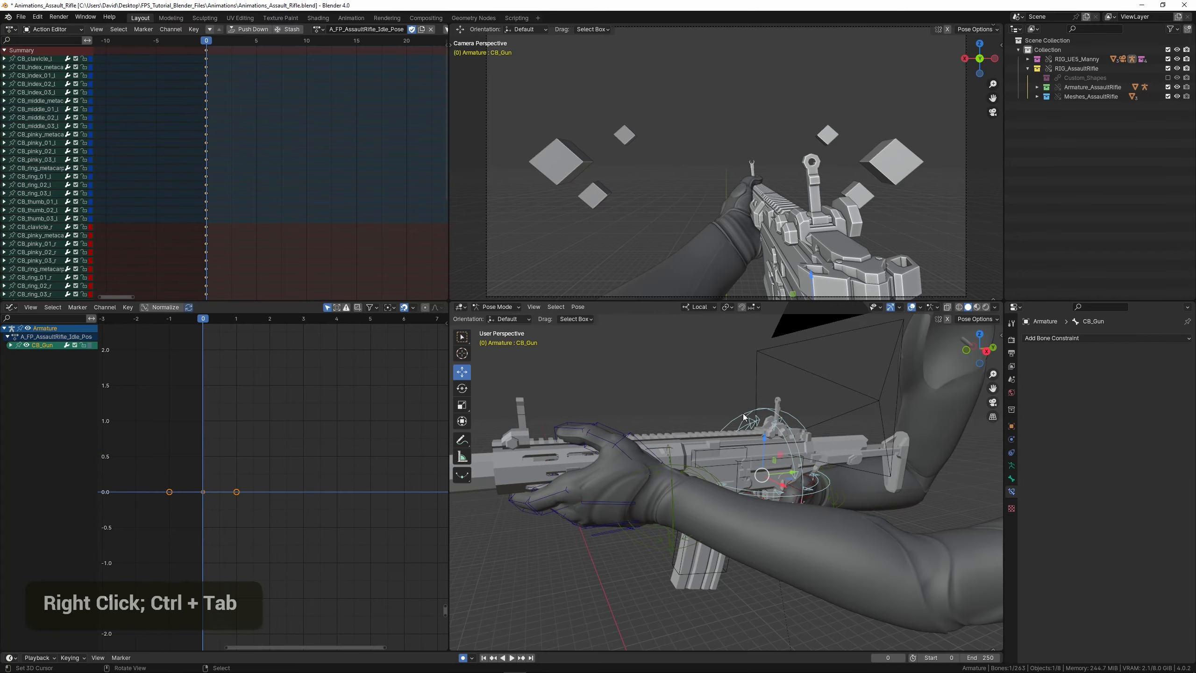
middle_drag(743, 416, 709, 444)
key(r)
key(r)
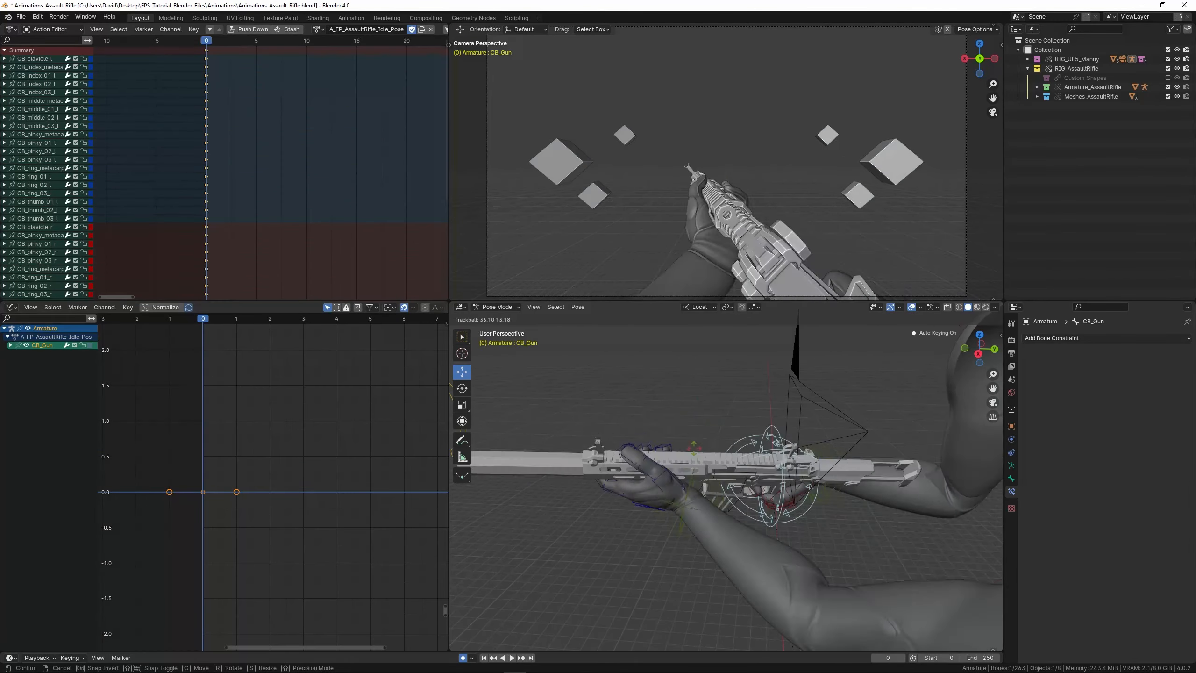
key(ctrl+z)
middle_drag(672, 459, 812, 462)
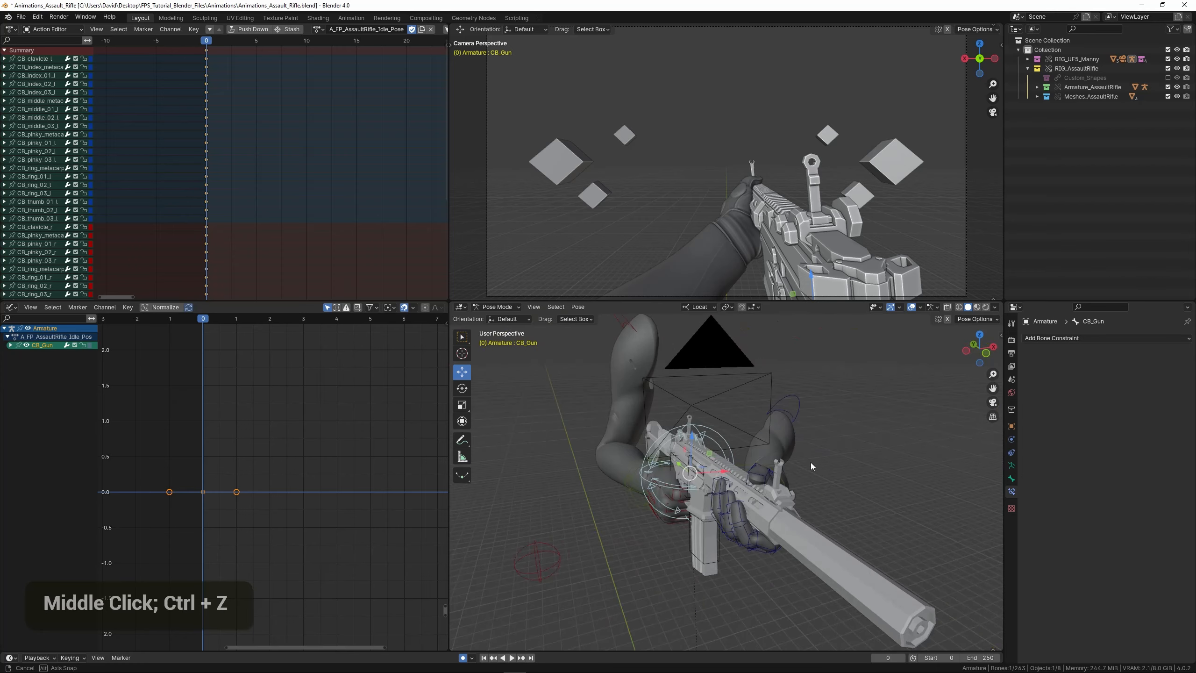
scroll(789, 501, up, 3)
middle_drag(789, 501, 710, 512)
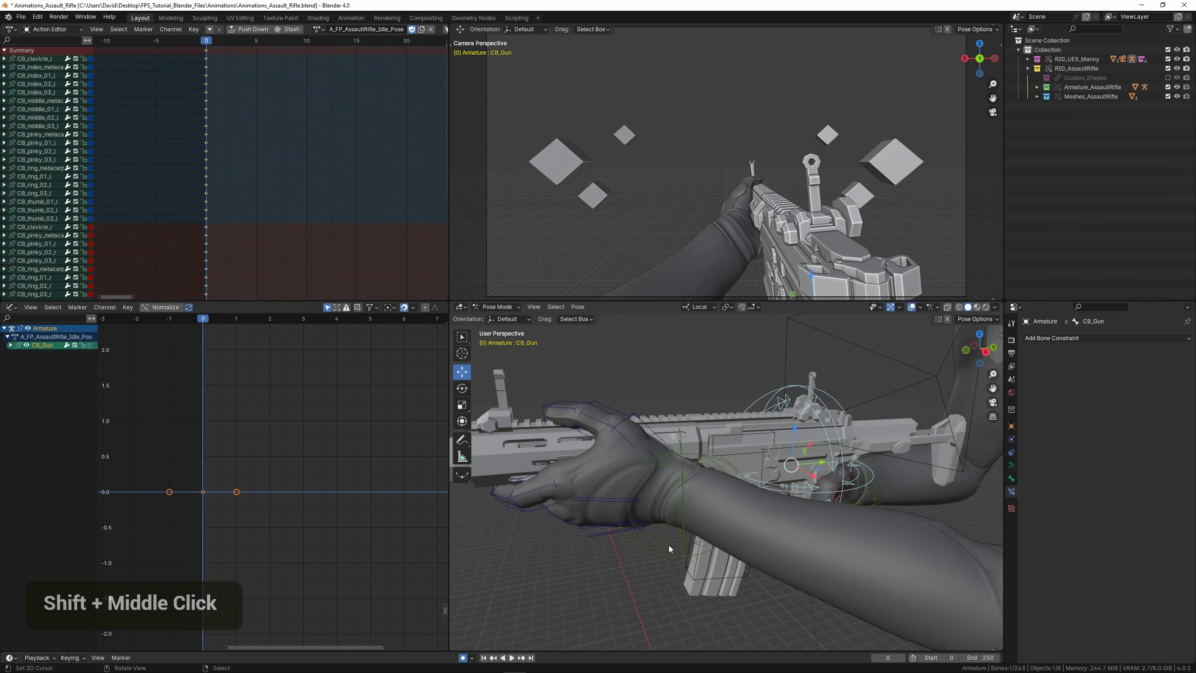
- Keyframe the influence of CB_ik_hand_l's Child Of constraint at 1.000 on frame 0
right_click(678, 554)
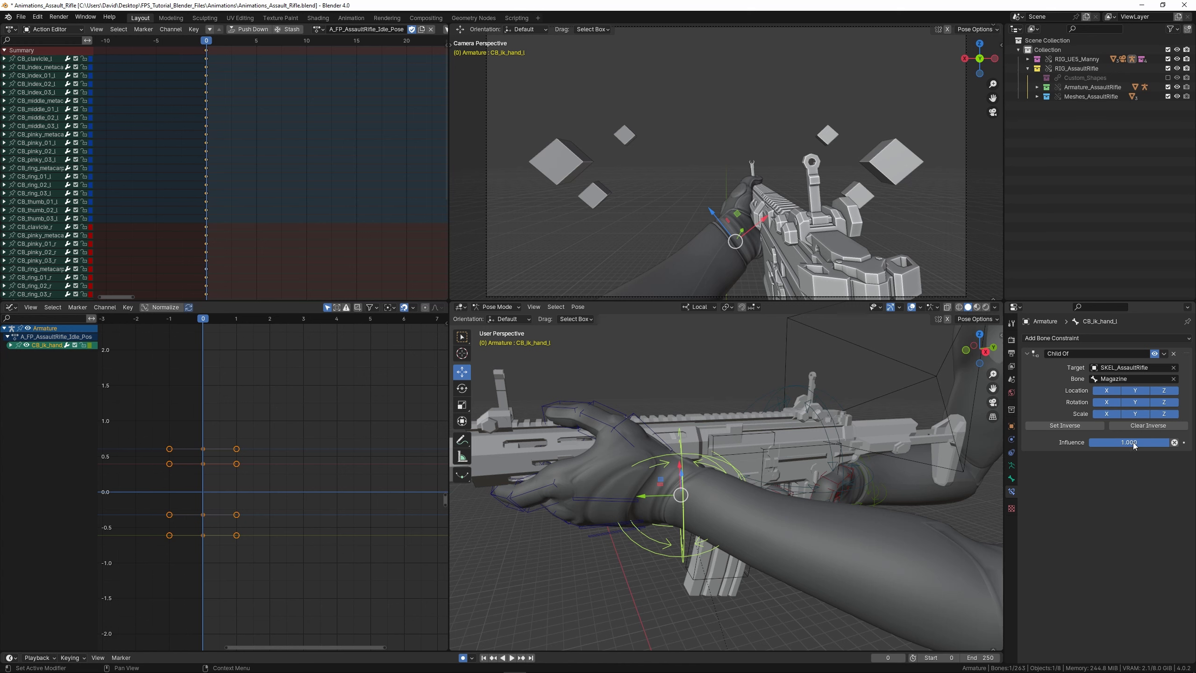
mouse_move(1134, 444)
mouse_down()
mouse_move(1076, 443)
mouse_move(1135, 443)
mouse_up()
middle_drag(224, 243, 212, 94)
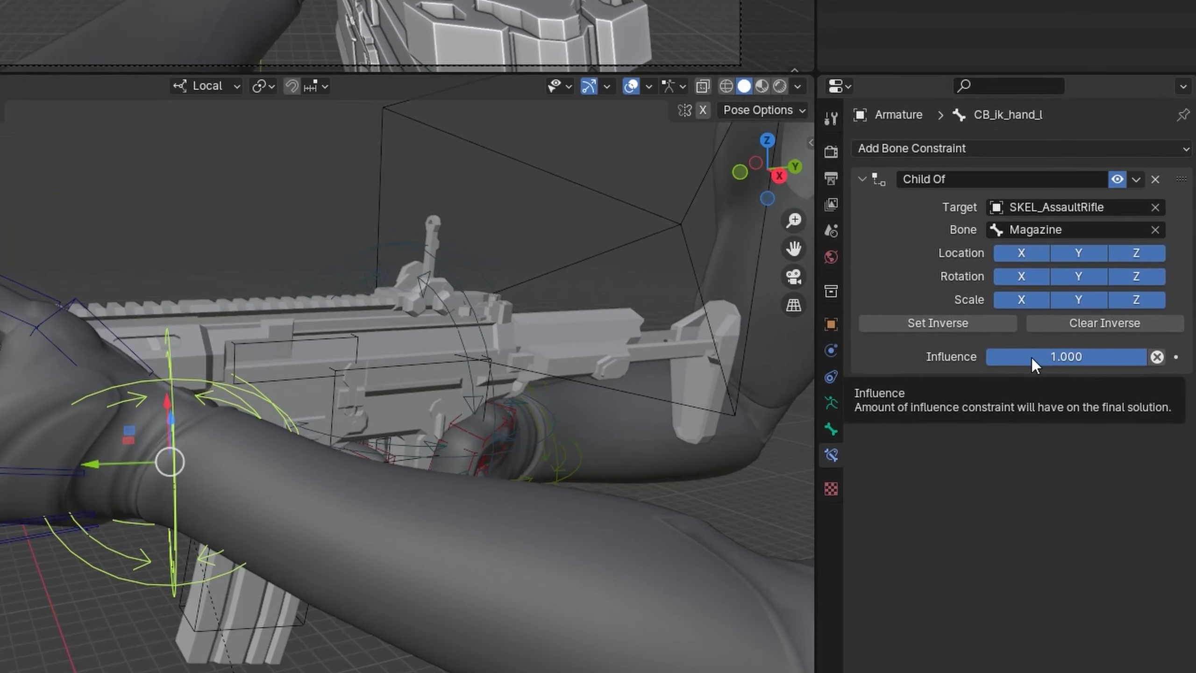
key(i)
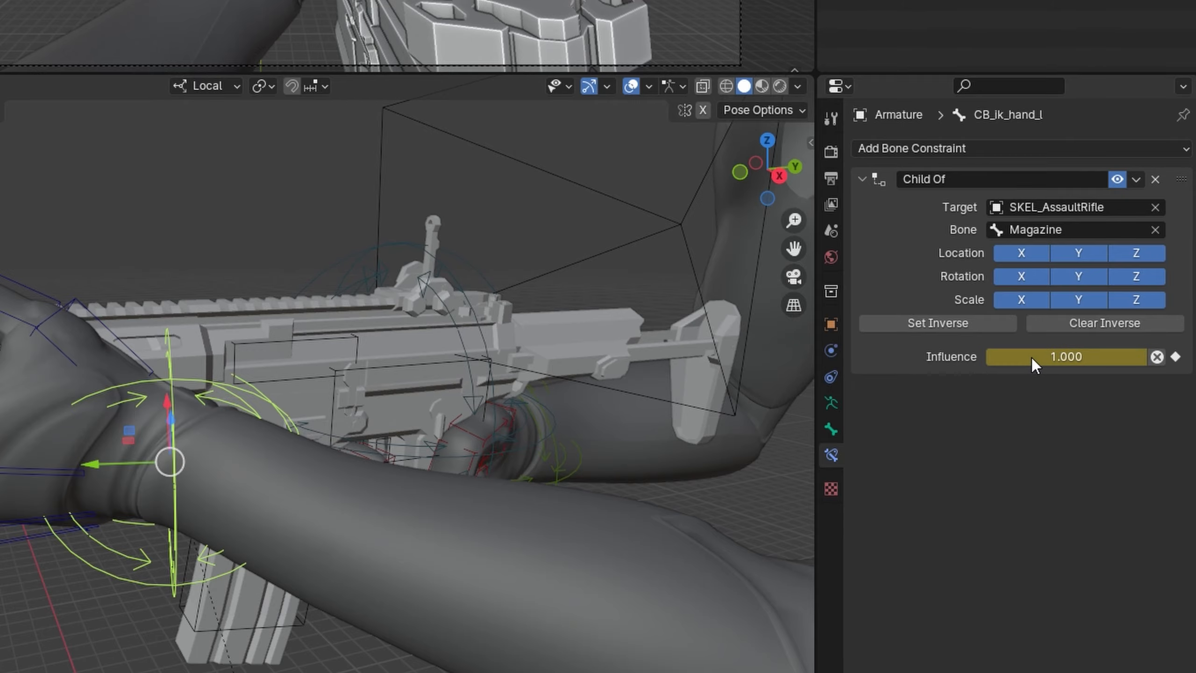
- Keyframe the influence of CB_ik_hand_r's Child Of constraint at 1.000 on frame 0
middle_drag(476, 464, 519, 496)
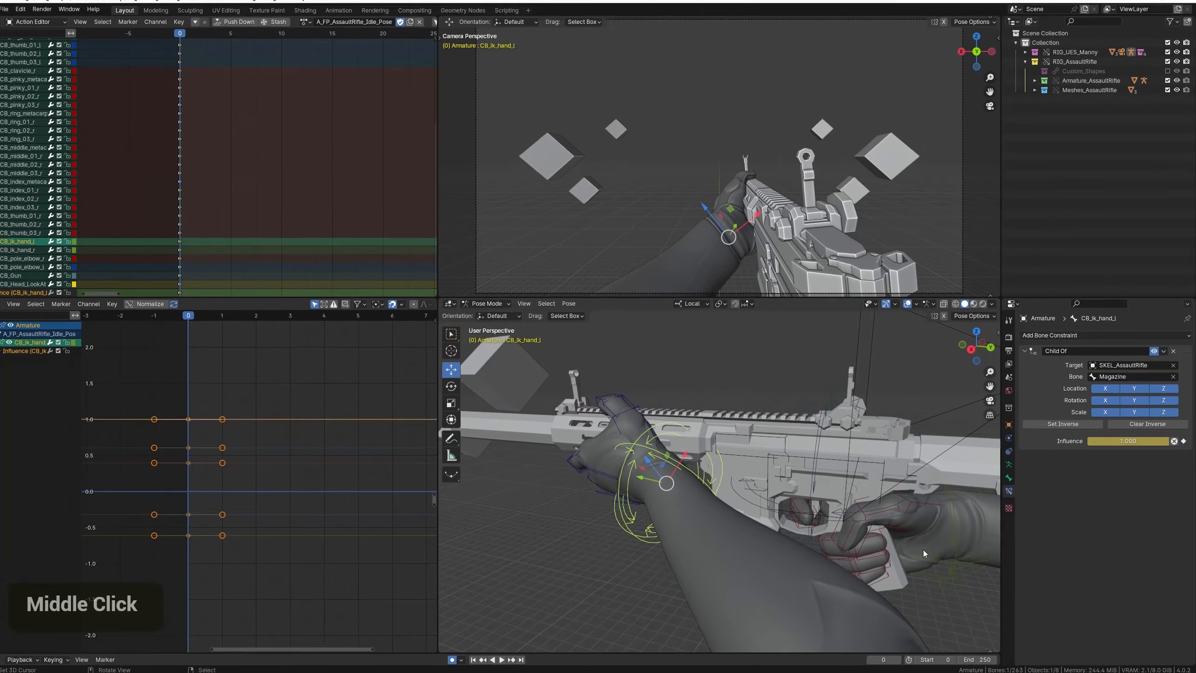
right_click(944, 551)
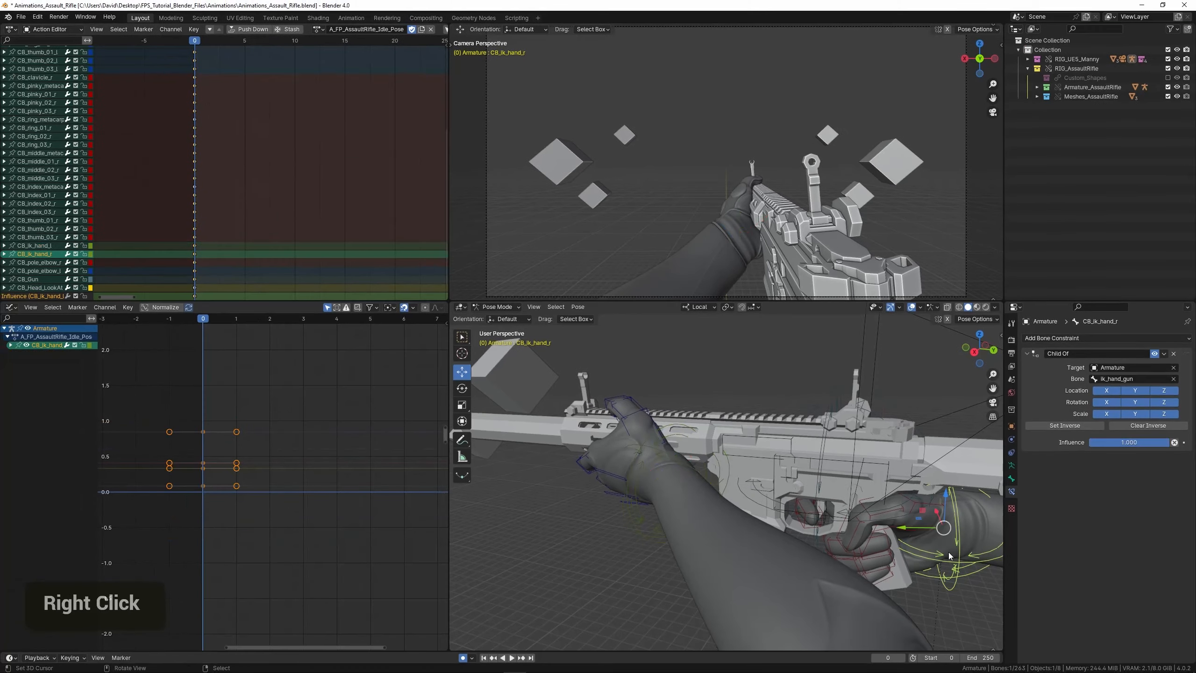
key(i)
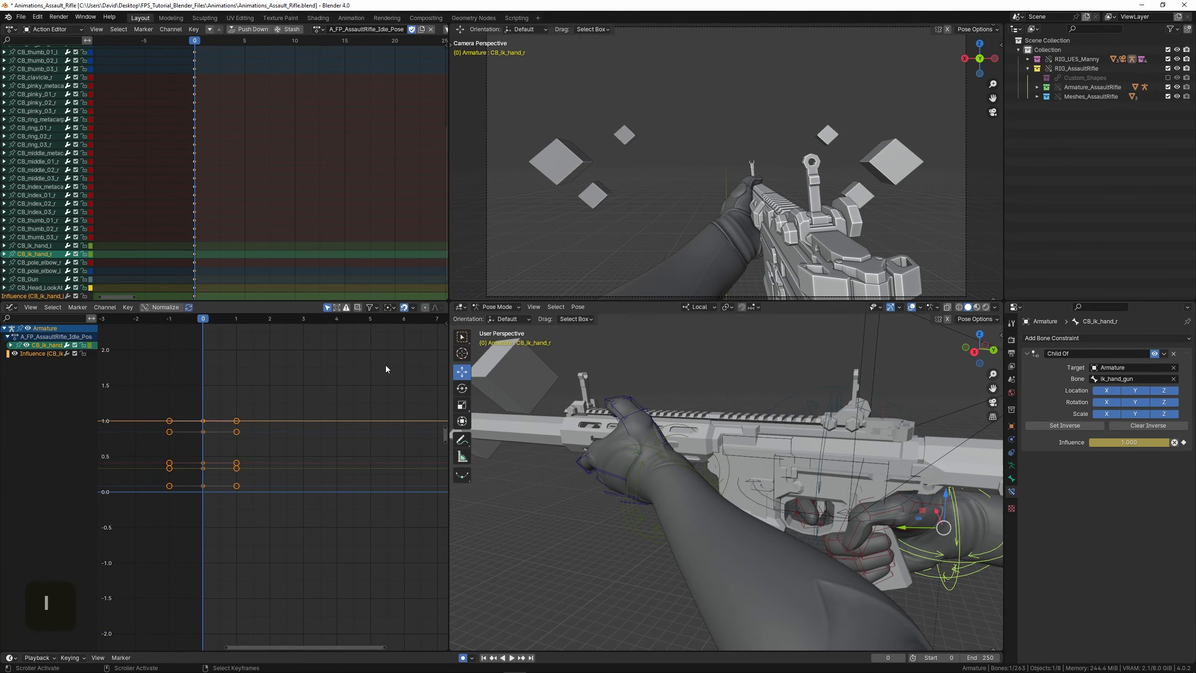
middle_drag(286, 242, 284, 222)
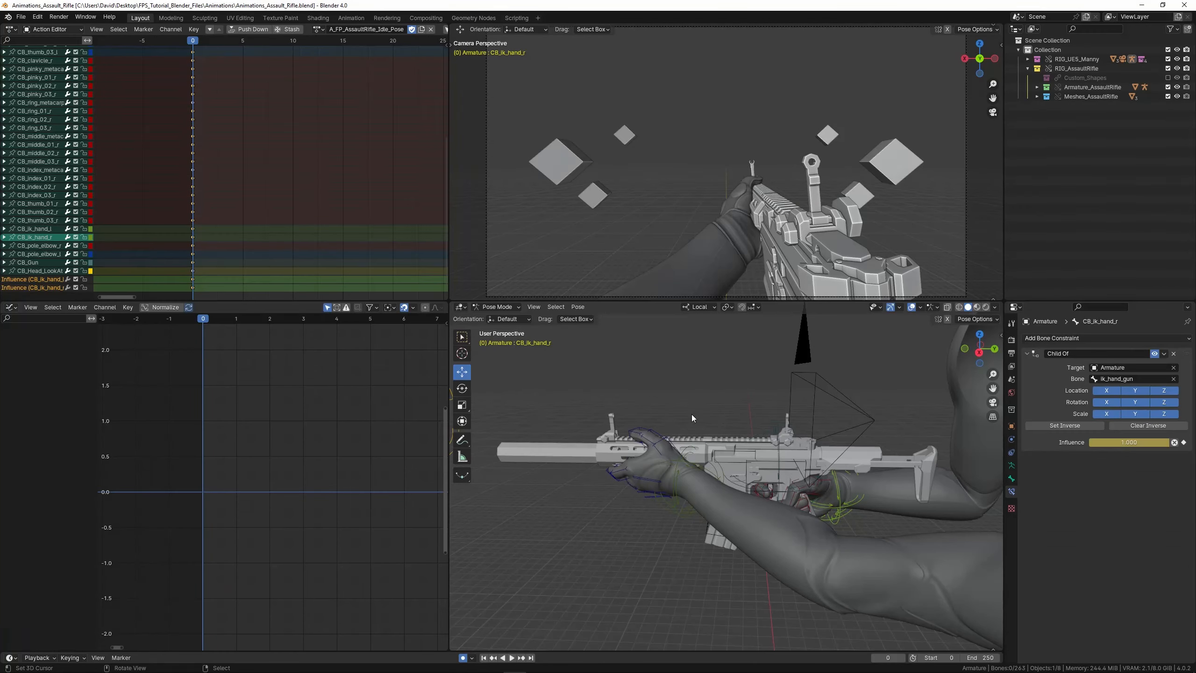
- Save the Blender file with the finished idle pose
shift+middle_drag(683, 411, 744, 373)
shift+scroll(694, 430, left, 3)
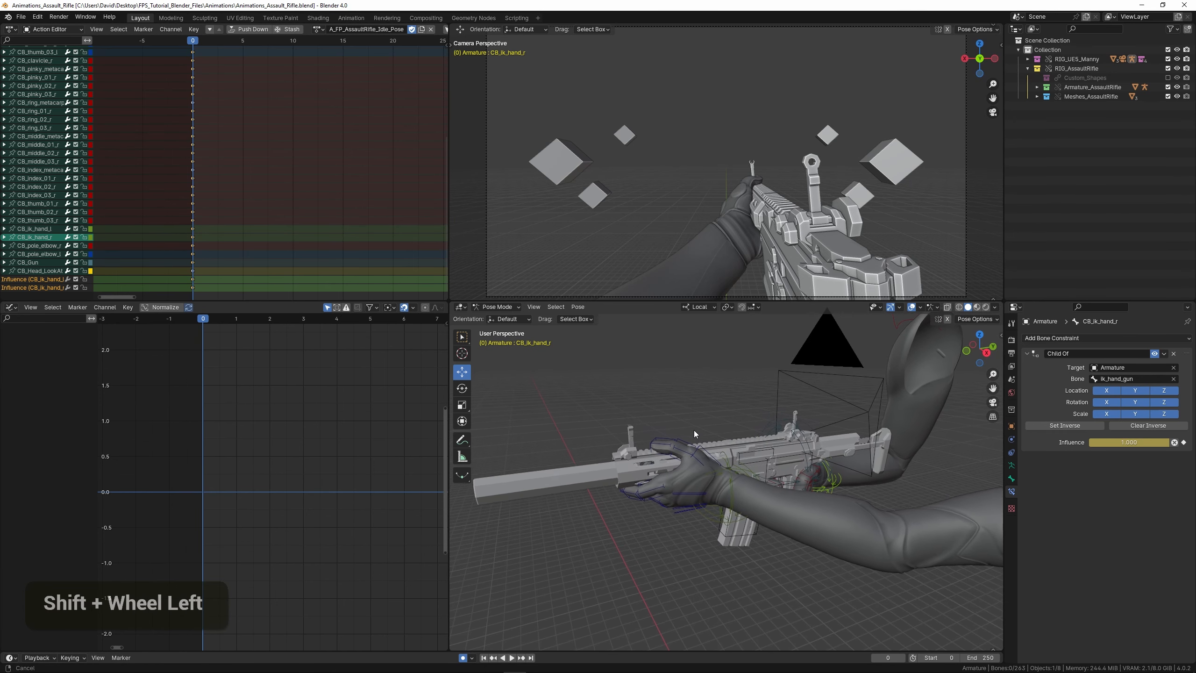
key(ctrl+s)
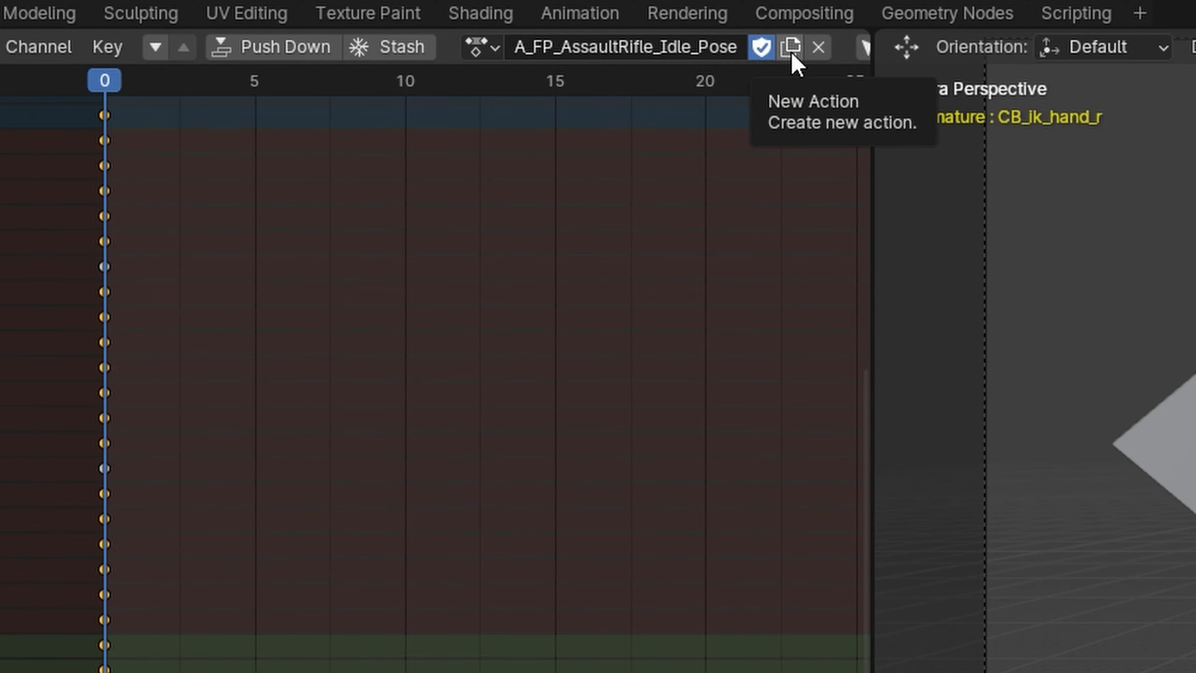
- Duplicate the idle pose action and name the copy A_FP_AssaultRifle_Aim_Pose
click(791, 49)
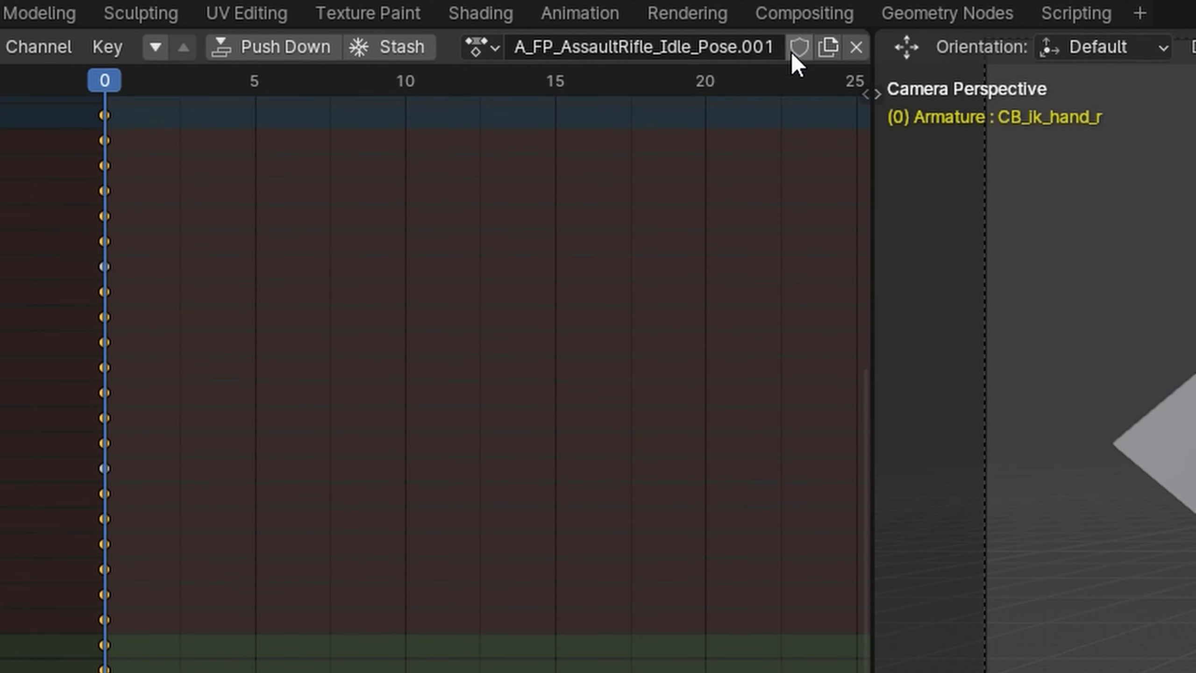
click(699, 50)
key(BackSpace)
key(BackSpace)
key(BackSpace)
key(BackSpace)
key(BackSpace)
key(BackSpace)
key(BackSpace)
key(BackSpace)
key(BackSpace)
key(BackSpace)
key(BackSpace)
key(BackSpace)
key(BackSpace)
text(Aim_Pose)
key(Return)
- Enable the fake user for the aim pose action and save the file
click(799, 48)
key(ctrl+s)
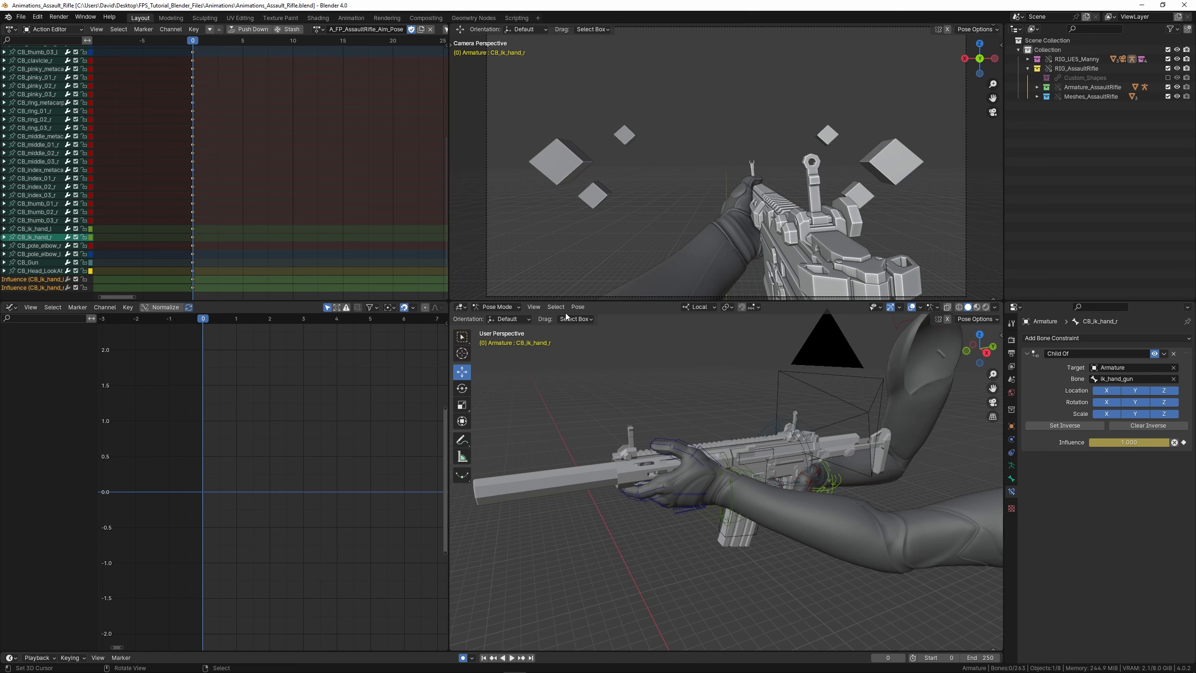
shift+middle_drag(735, 410, 613, 402)
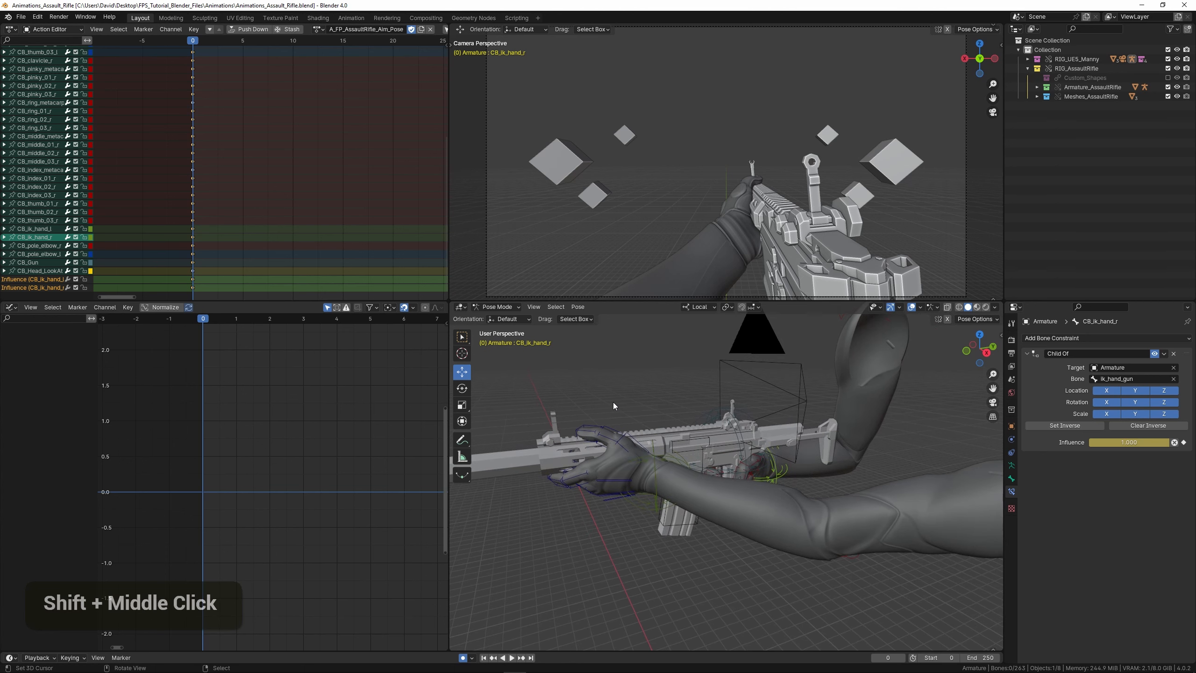
key(ctrl+s)
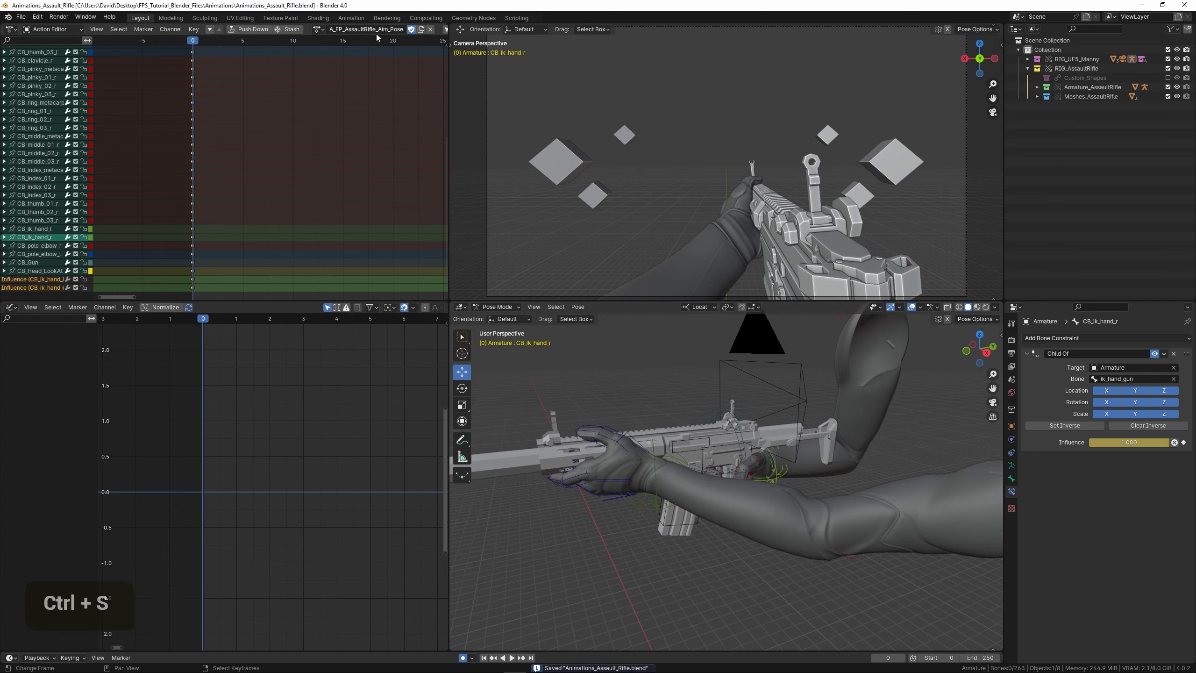
- Select CB_Gun, show its bone transform properties and clear its rotation
scroll(691, 403, up, 2)
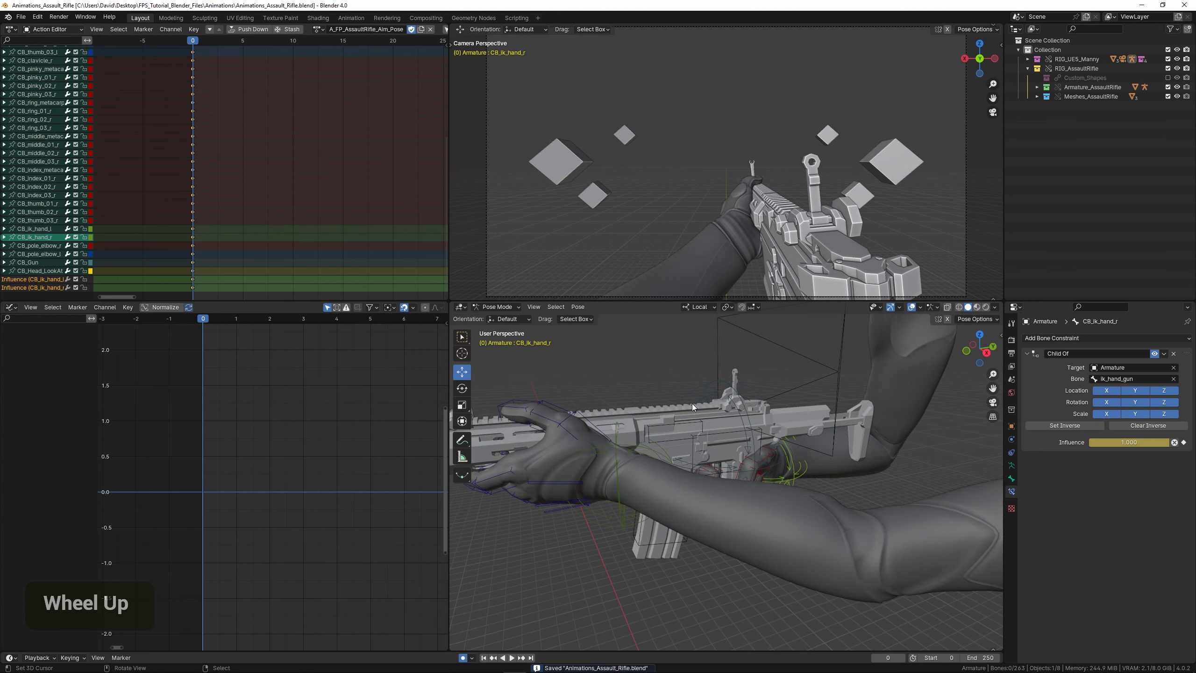
right_click(696, 390)
shift+middle_drag(662, 390, 674, 407)
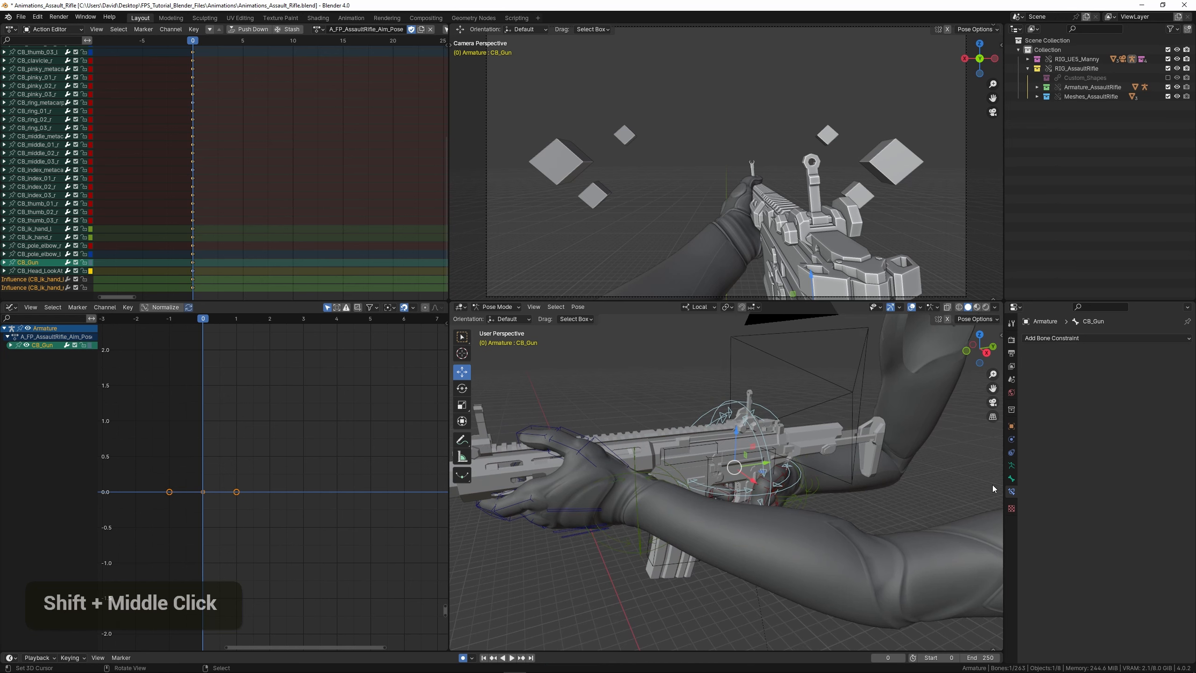
click(1012, 479)
scroll(821, 436, down, 3)
middle_drag(776, 438, 716, 454)
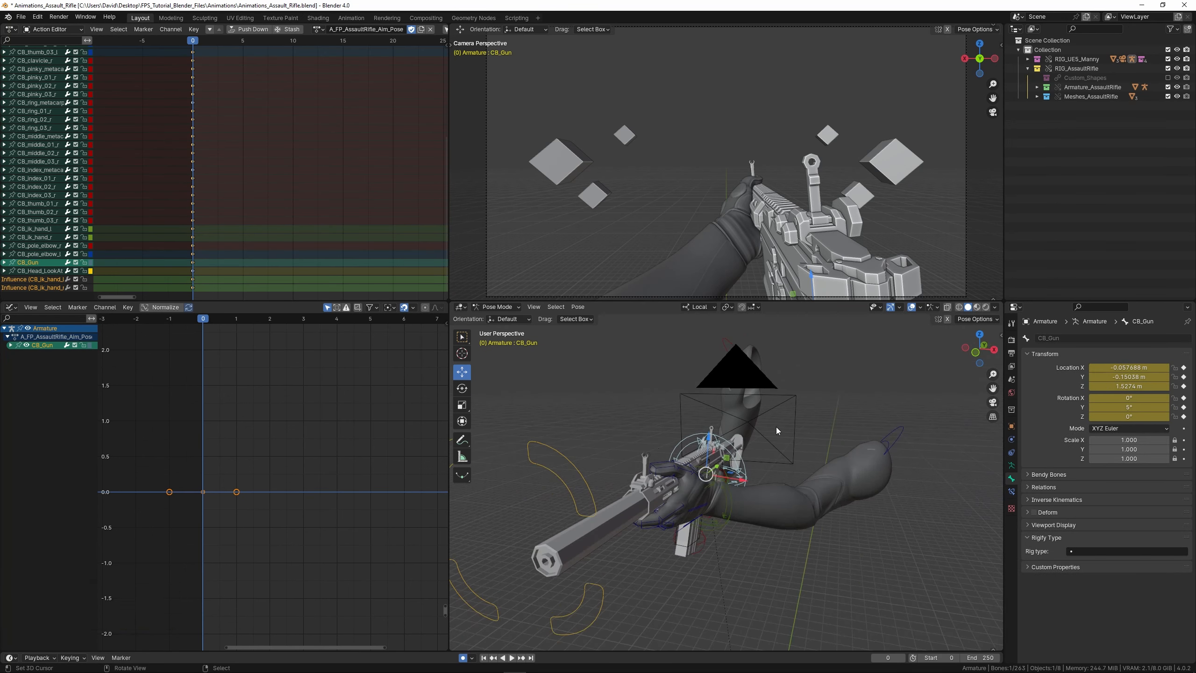
key(alt)
key(alt+r)
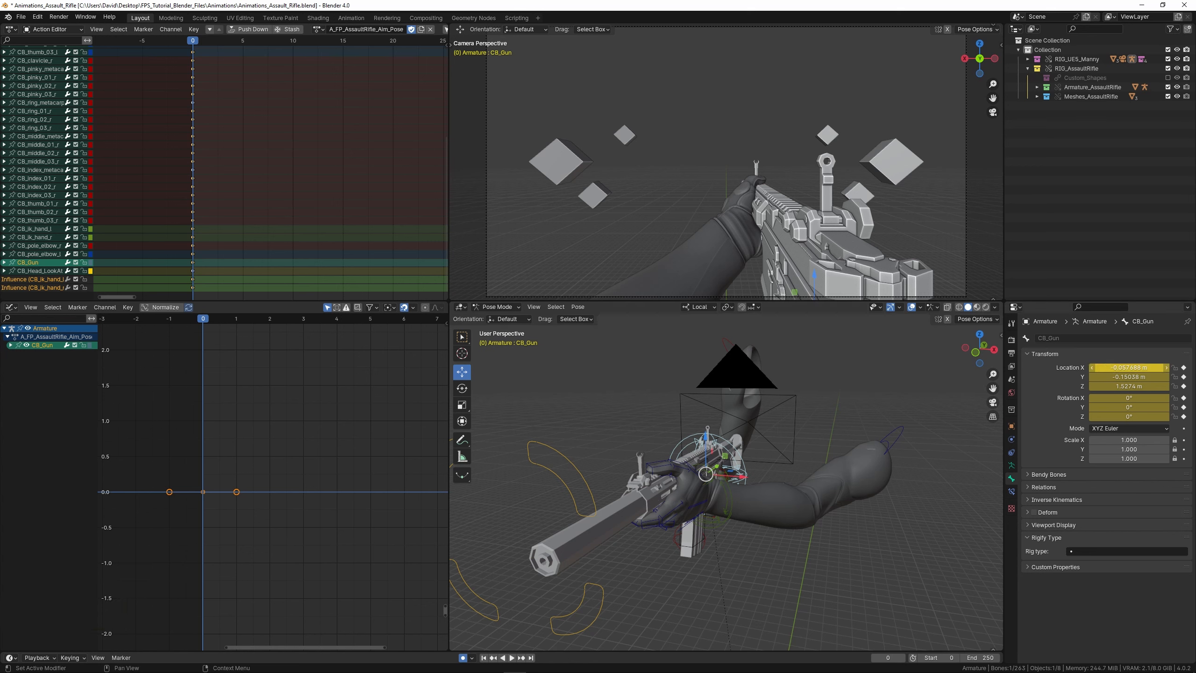
- Set CB_Gun's X location to 0 m to centre the rifle in front of the camera
double_click(1124, 367)
text(0)
key(Return)
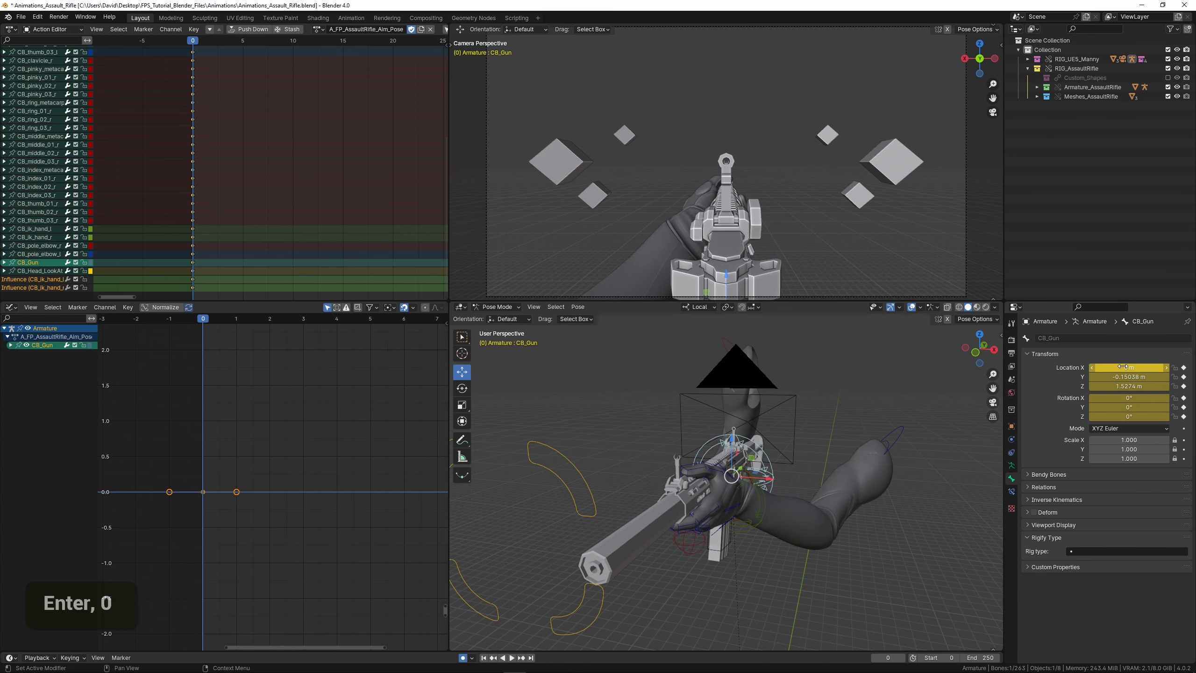
middle_drag(797, 470, 751, 275)
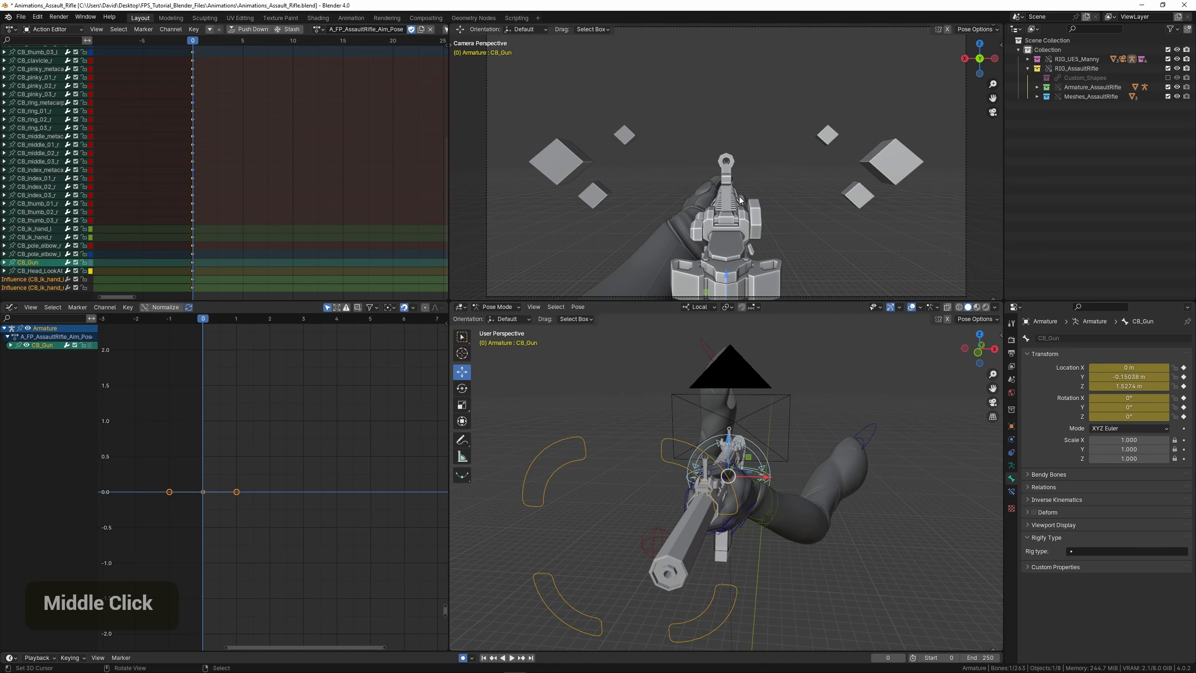
middle_drag(743, 428, 738, 427)
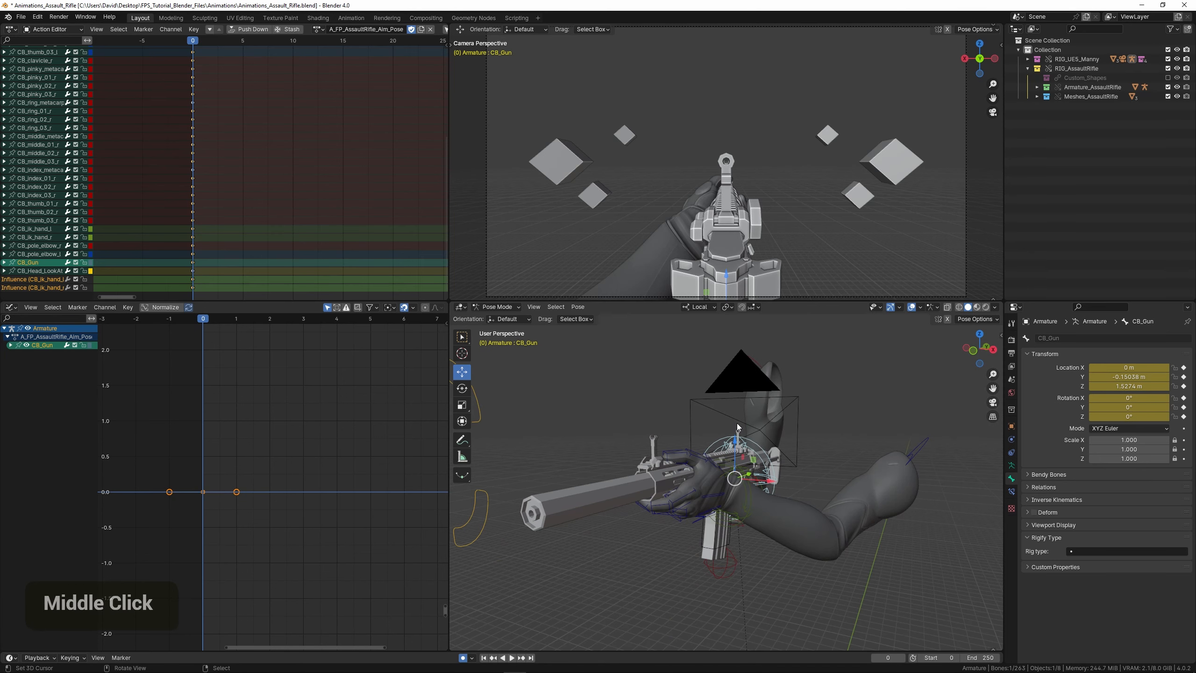
- In the front wireframe view, lower CB_Gun along Z to about 1.5271 m, aligning the front sight's tip with the camera's centre
key(KP_1)
scroll(733, 426, up, 4)
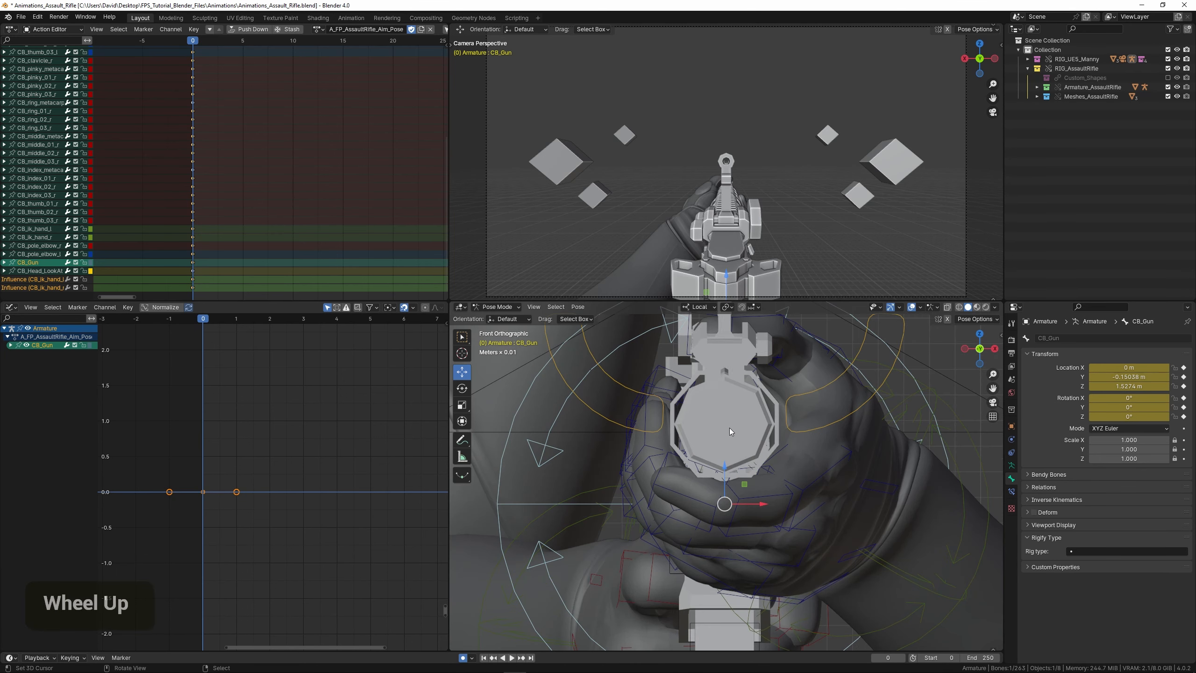
shift+middle_drag(733, 344, 737, 450)
scroll(736, 457, up, 8)
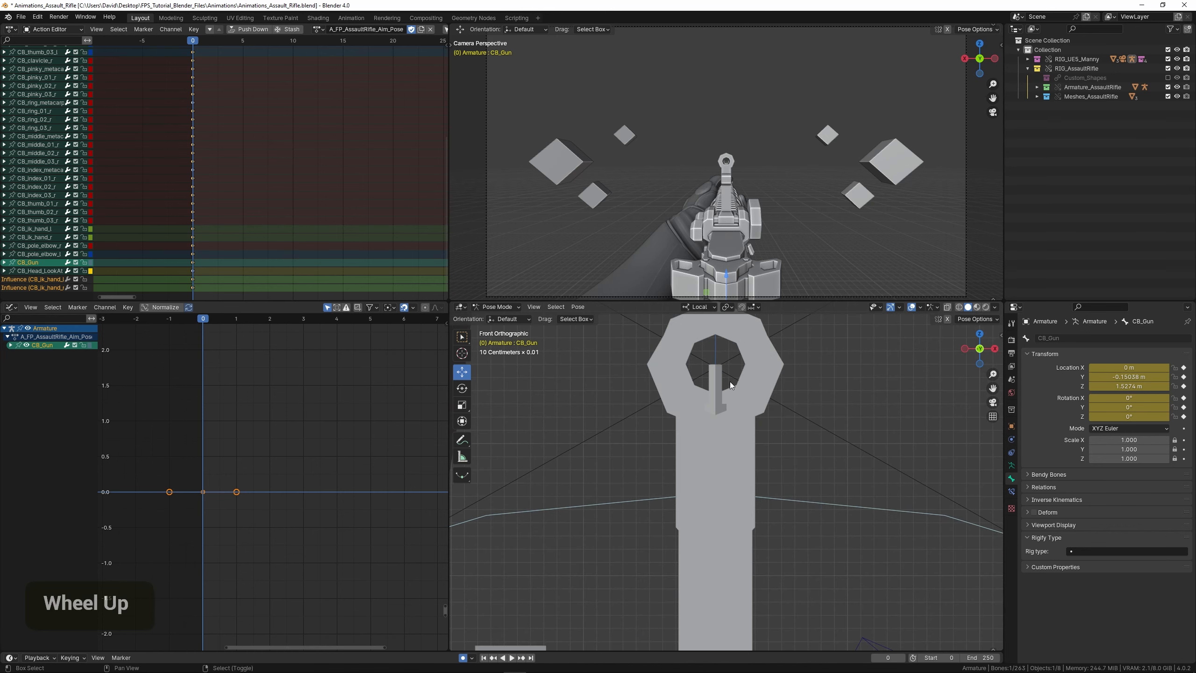
mouse_move(730, 382)
shift+middle_down()
mouse_move(737, 454)
mouse_move(735, 403)
shift+middle_up()
scroll(738, 442, up, 4)
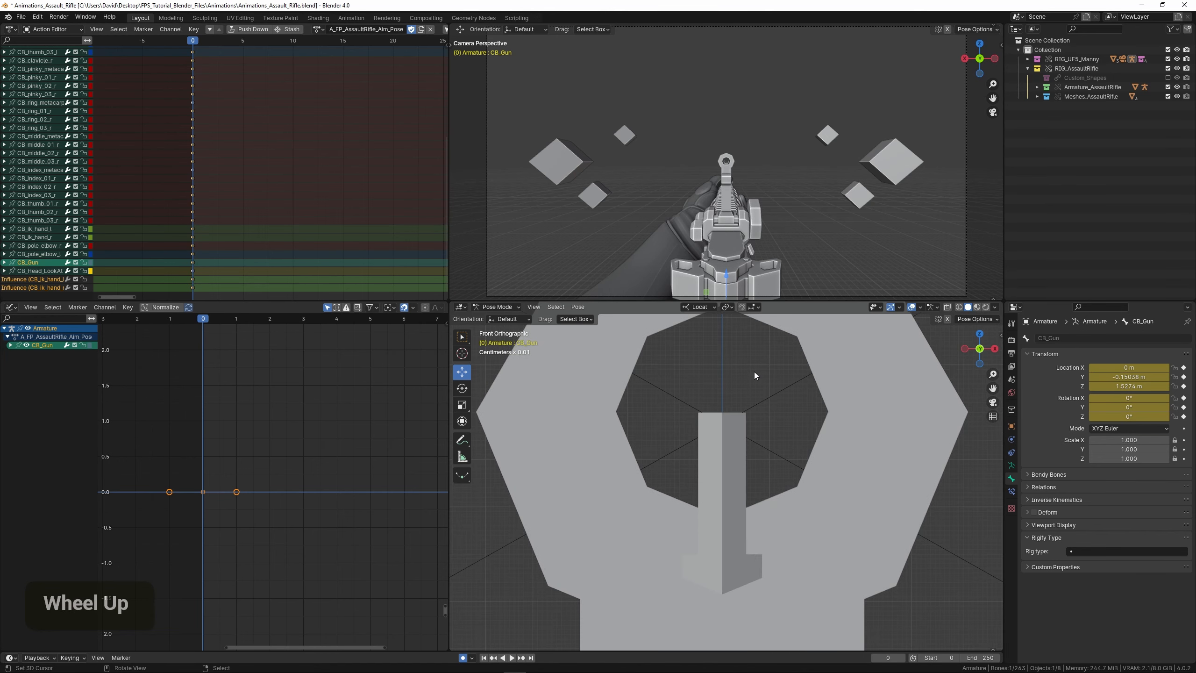
scroll(749, 380, up, 1)
key(shift+z)
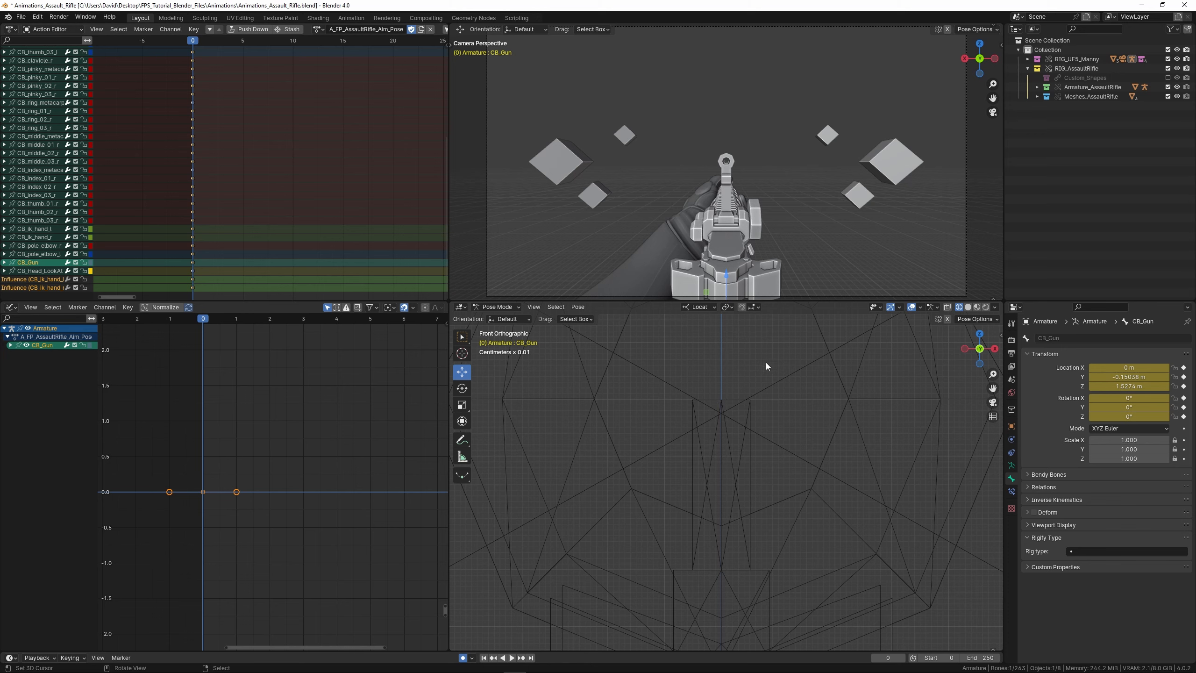
key(g)
key(z)
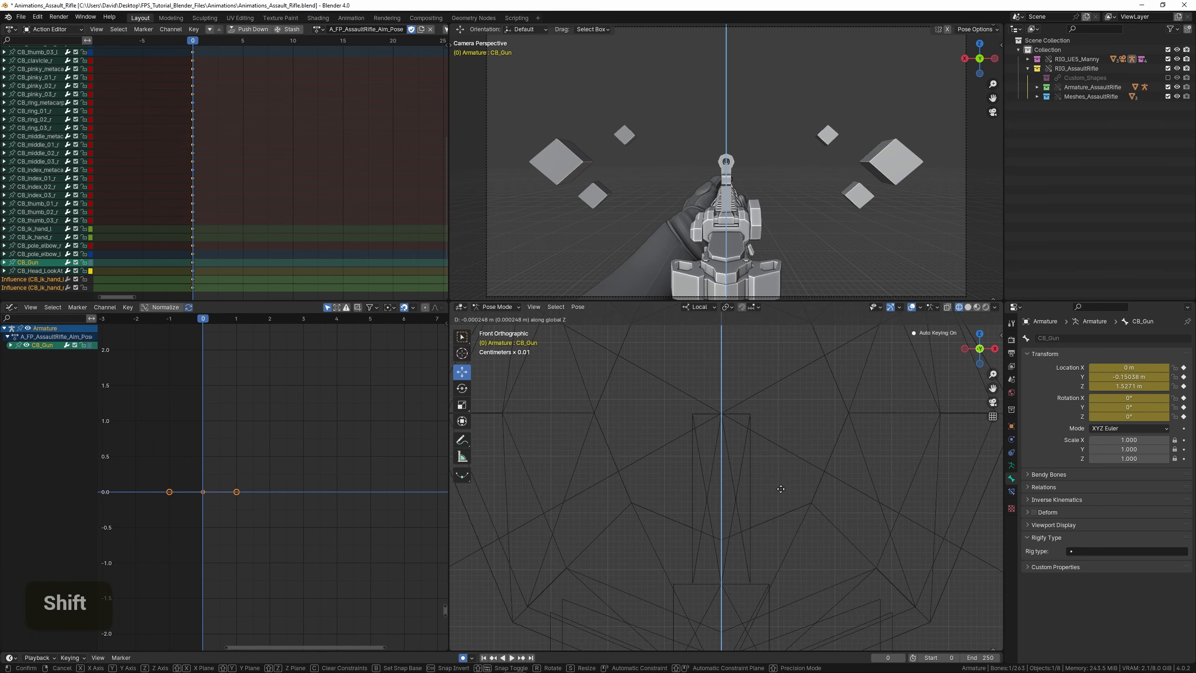
shift+click(755, 426)
- In the solid-shaded right view, move CB_Gun backward along Y to about -0.103 m, bringing the rear sight nearer the camera
scroll(756, 429, down, 3)
mouse_move(759, 432)
middle_down()
mouse_move(691, 454)
mouse_move(662, 406)
middle_up()
key(KP_3)
key(shift+z)
scroll(692, 452, down, 3)
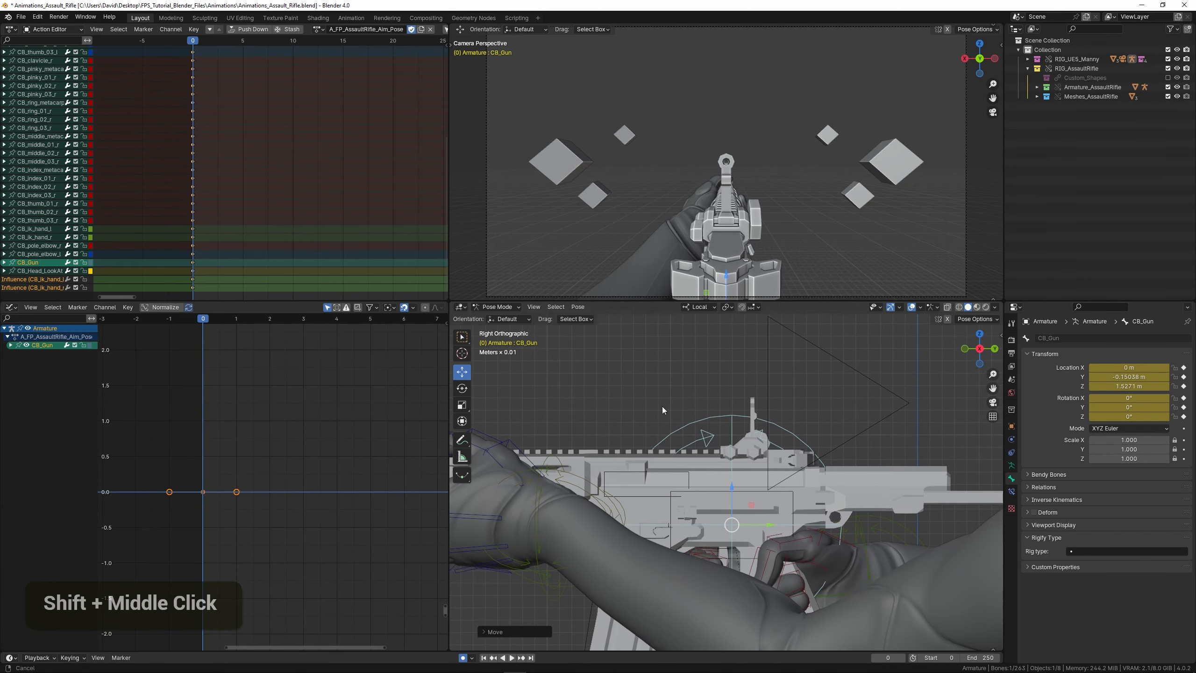
scroll(675, 453, up, 3)
shift+middle_drag(675, 452, 645, 449)
key(g)
key(y)
key(y)
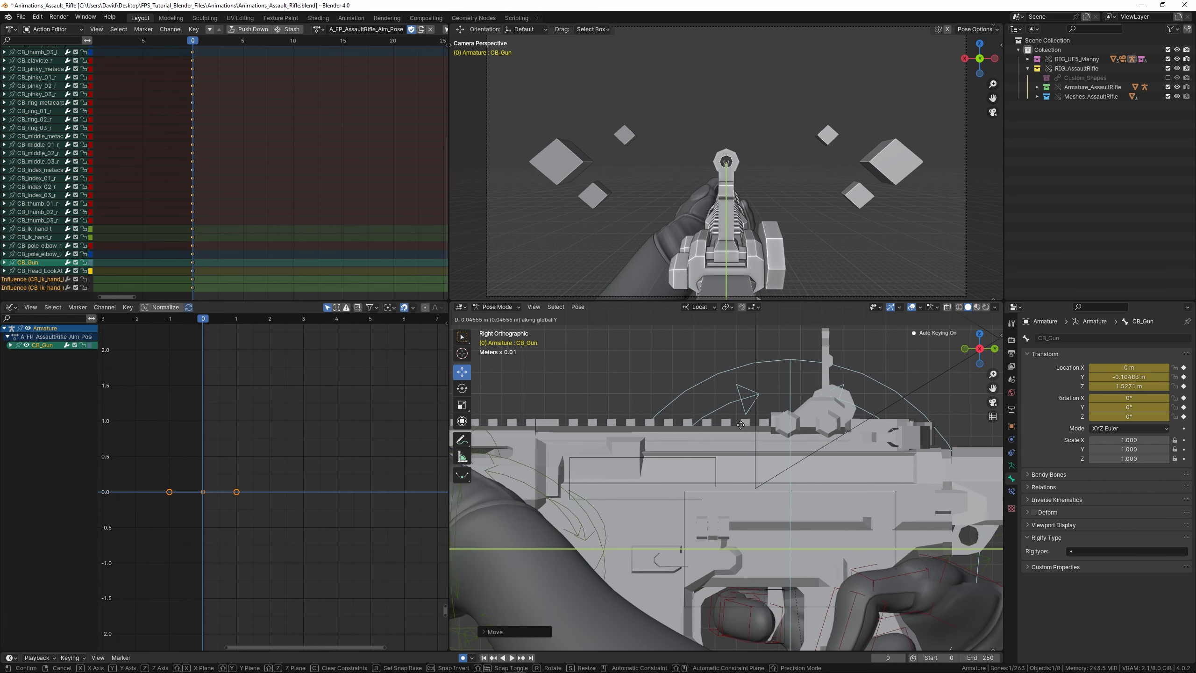
click(744, 430)
- Nudge CB_Gun forward along Y to about -0.111 m and save the file
scroll(746, 431, down, 1)
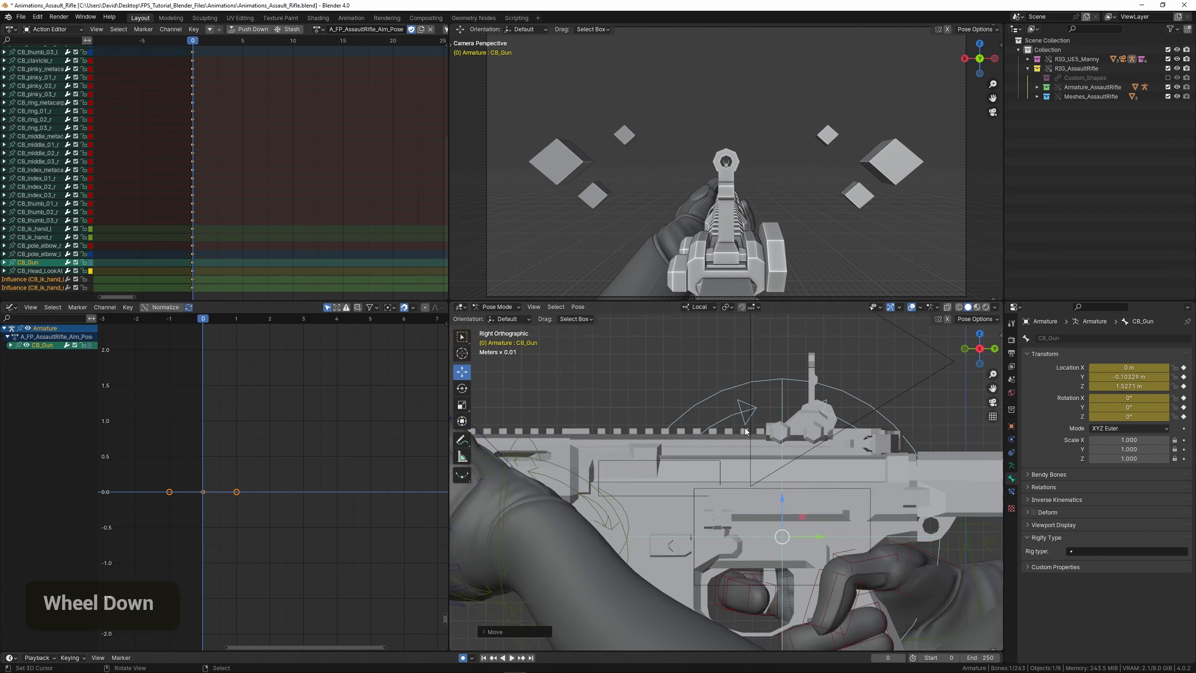
shift+middle_drag(746, 431, 734, 432)
scroll(735, 429, up, 1)
key(g)
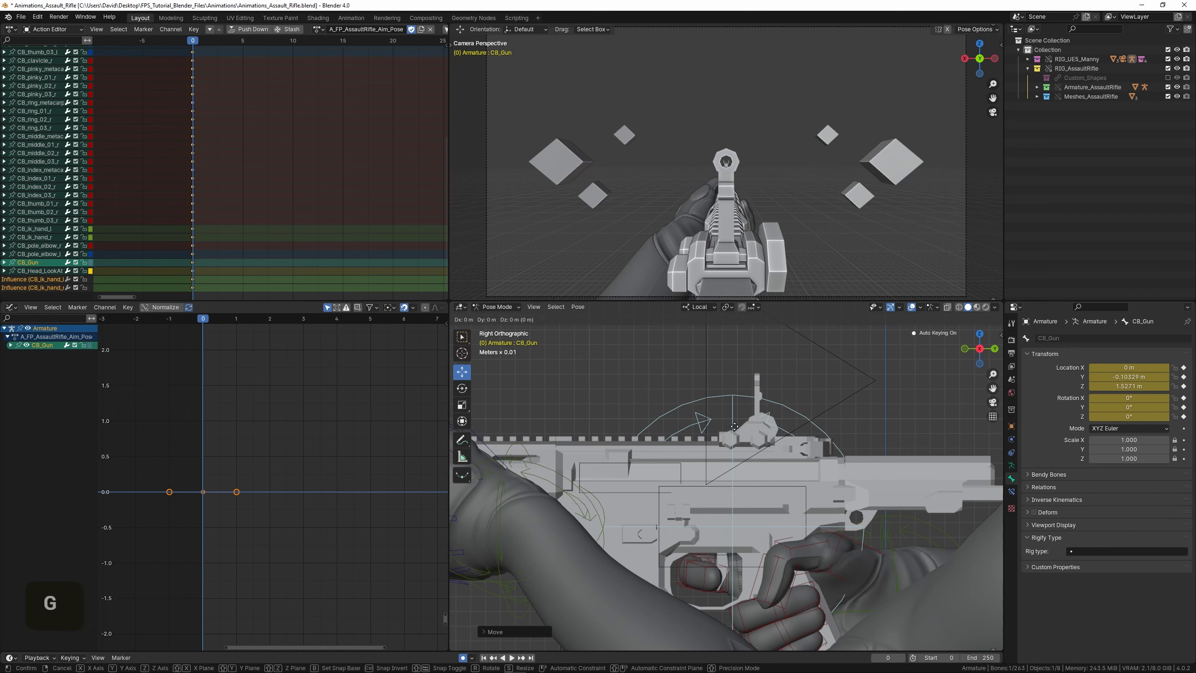
key(y)
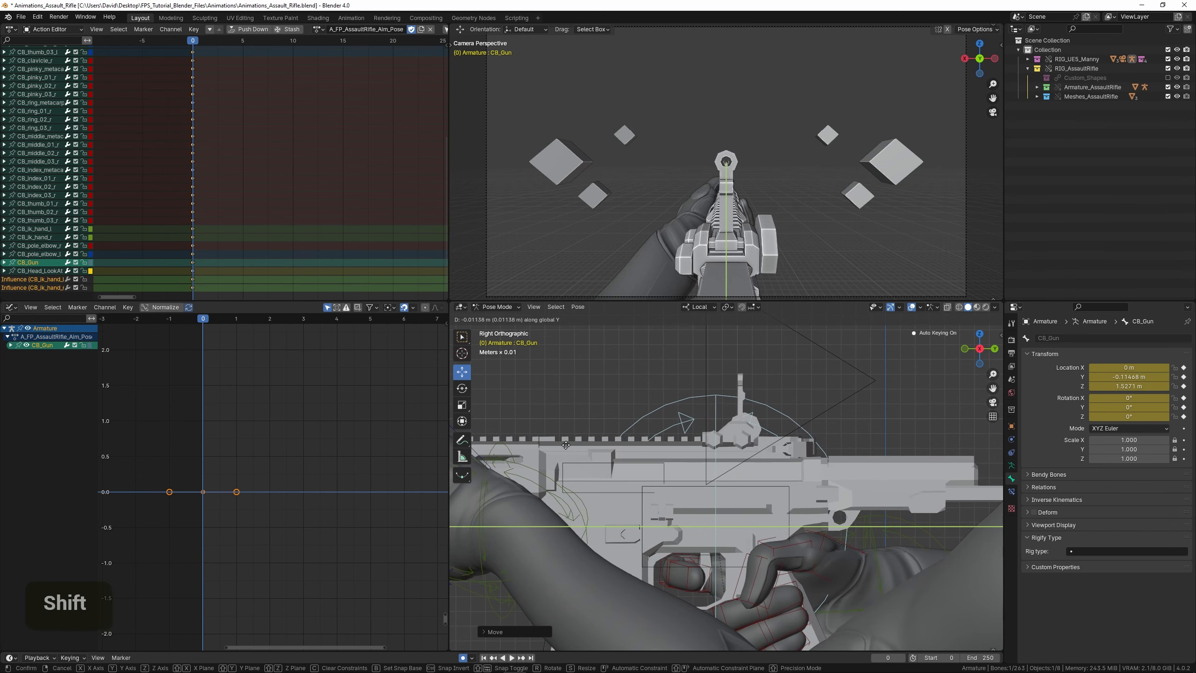
shift+click(614, 436)
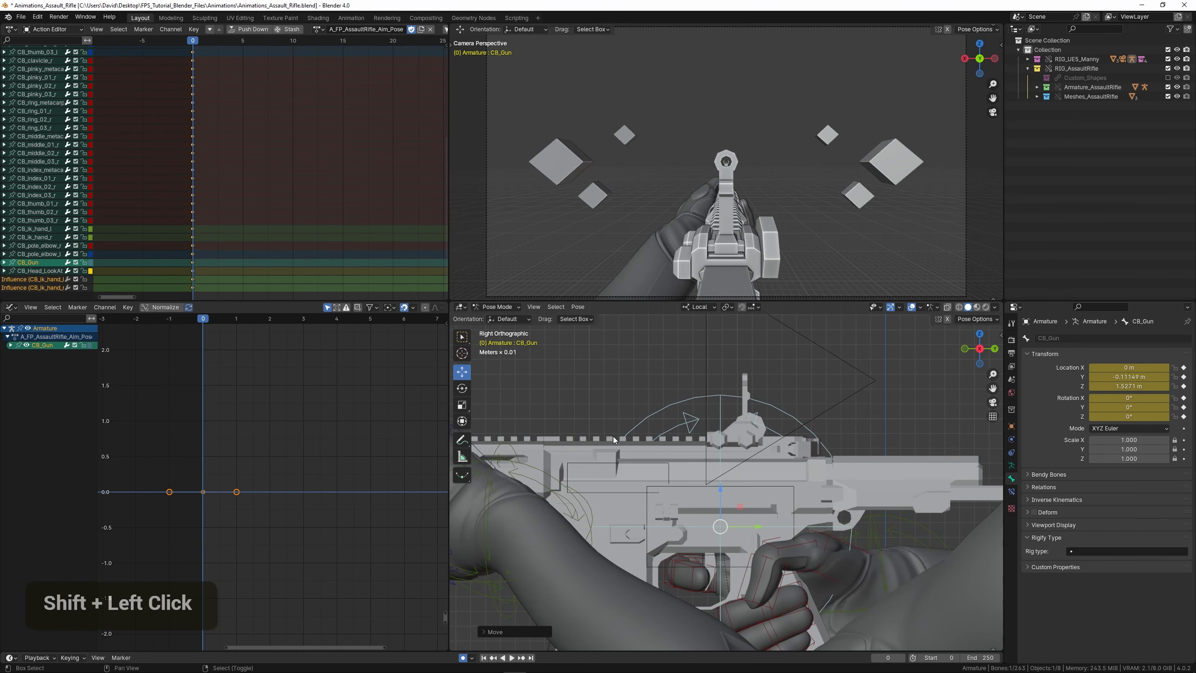
scroll(644, 410, down, 2)
shift+middle_drag(607, 424, 647, 408)
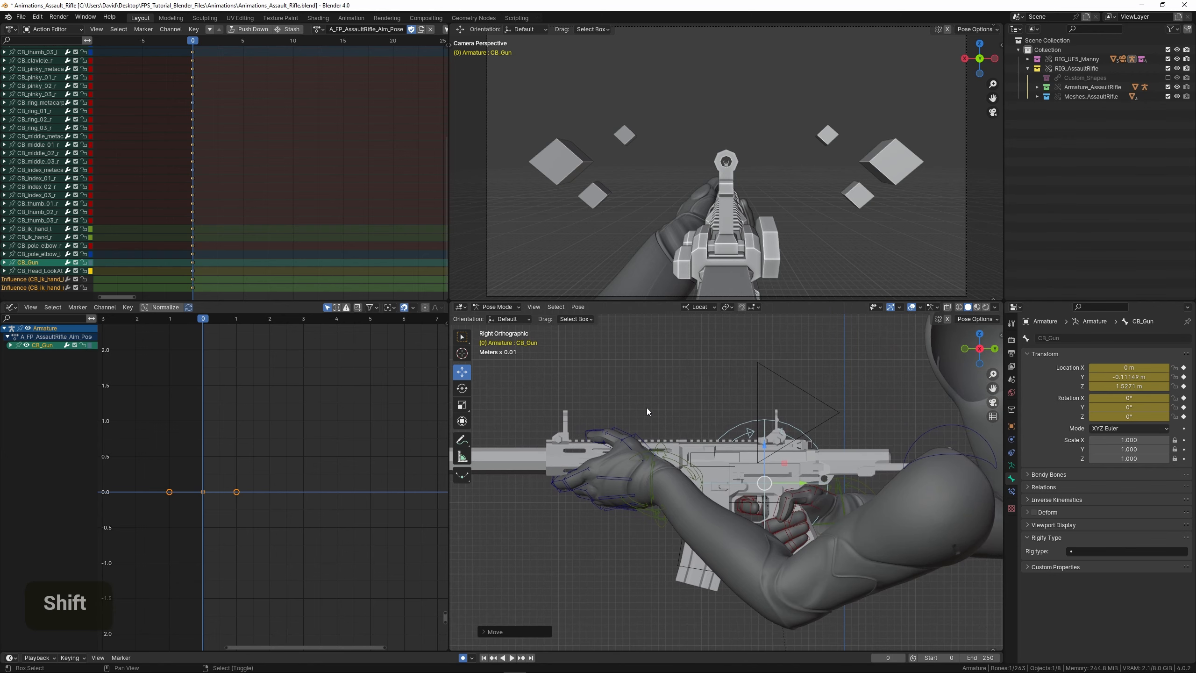
key(ctrl+s)
- Select the left clavicle control, CB_clavicle_l, and move it backward along Y
scroll(654, 406, down, 3)
shift+middle_drag(744, 453, 701, 429)
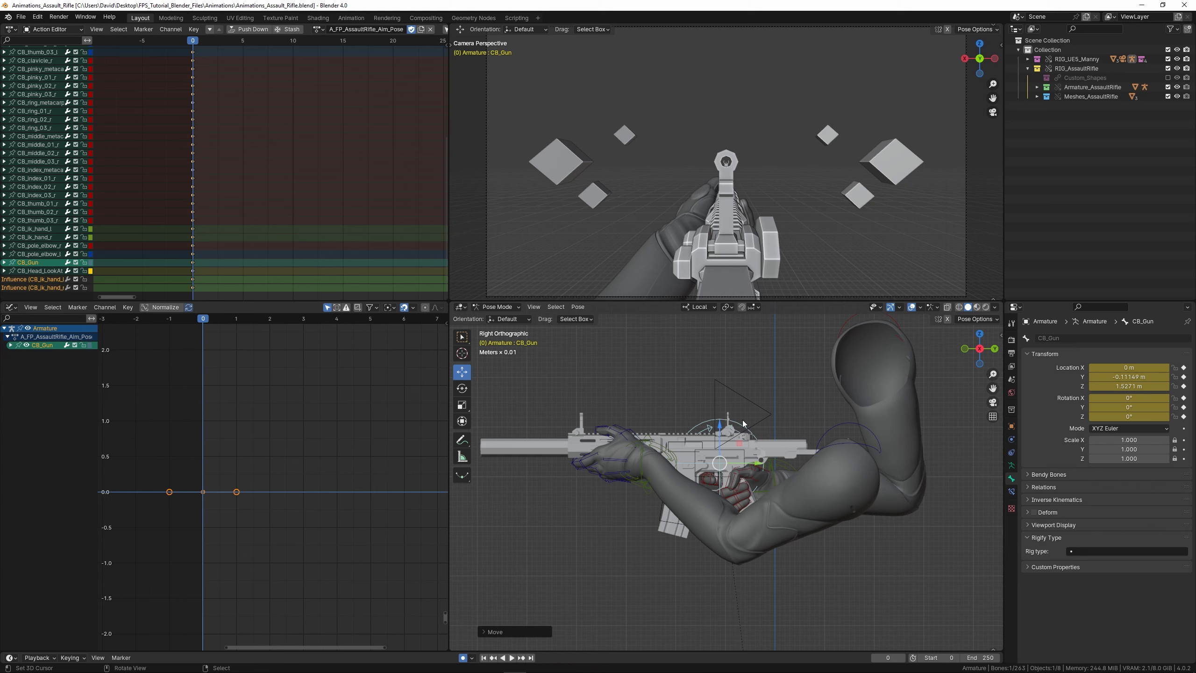
right_click(825, 432)
shift+middle_drag(825, 433, 731, 494)
scroll(756, 484, up, 2)
scroll(773, 499, down, 2)
scroll(736, 503, up, 2)
key(g)
key(y)
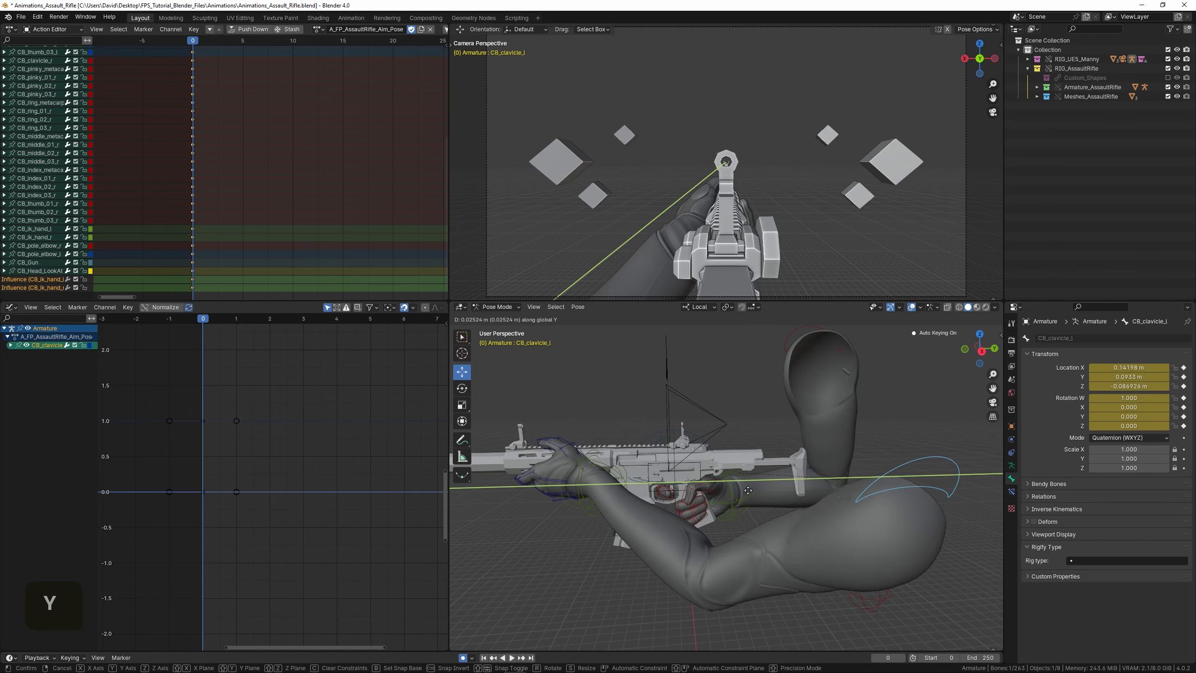
click(768, 487)
- Raise CB_clavicle_l along global Z, fine-tuning its local Z location to about -0.140 m
middle_drag(768, 486, 822, 491)
key(g)
key(z)
click(832, 465)
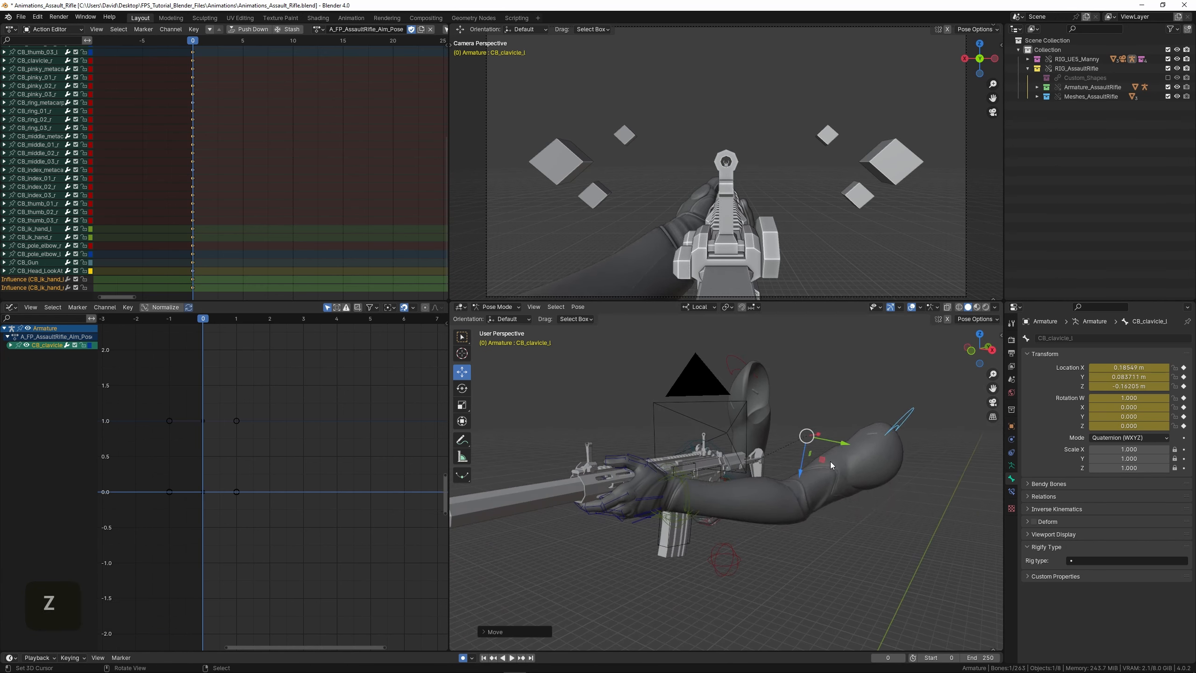
middle_drag(807, 437, 827, 447)
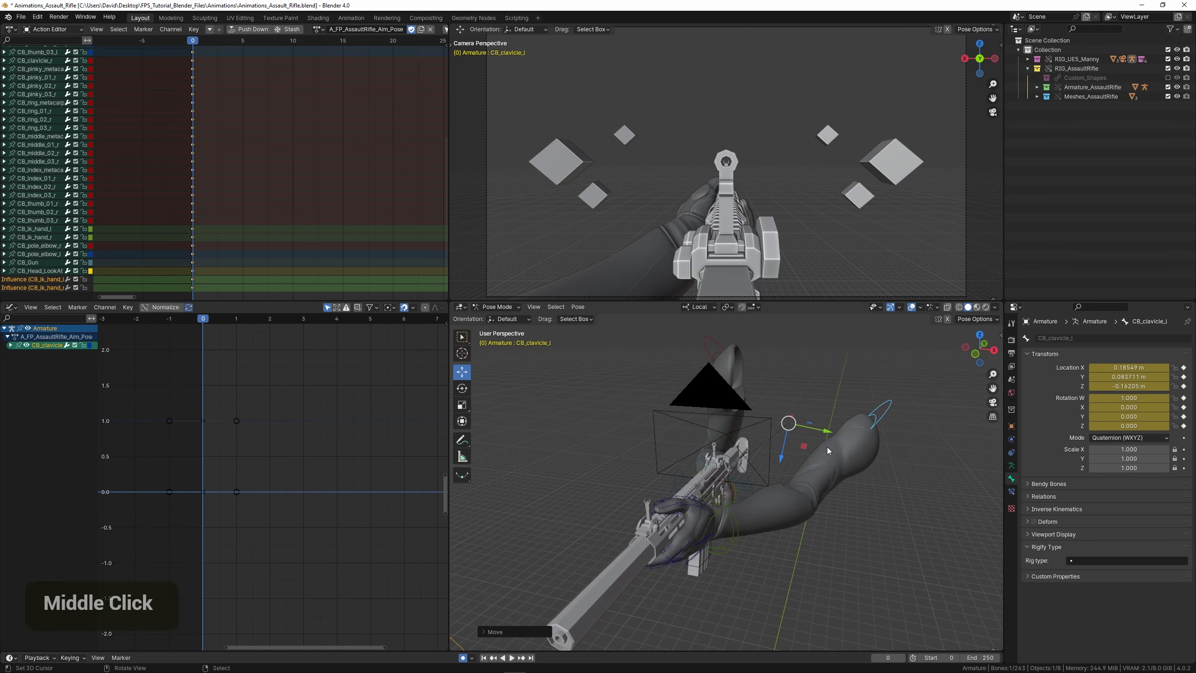
key(g)
key(z)
shift+click(821, 512)
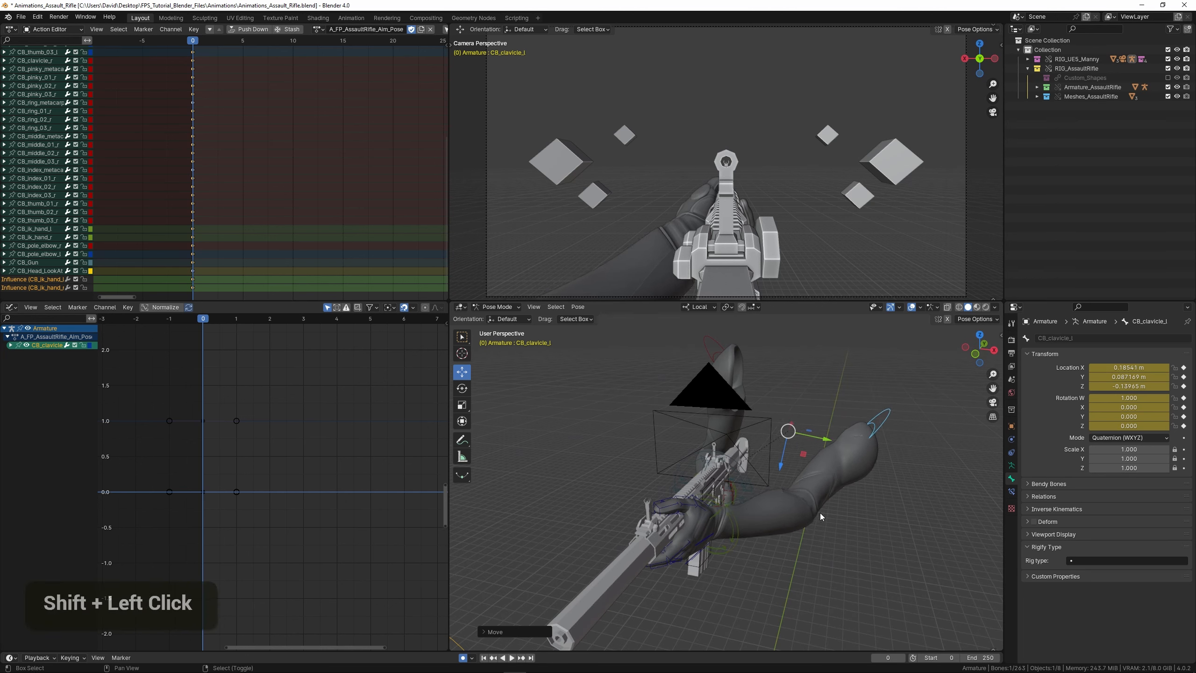
- Nudge CB_clavicle_l slightly backward along the global Y axis
middle_drag(821, 512, 775, 481)
key(g)
key(y)
key(shift)
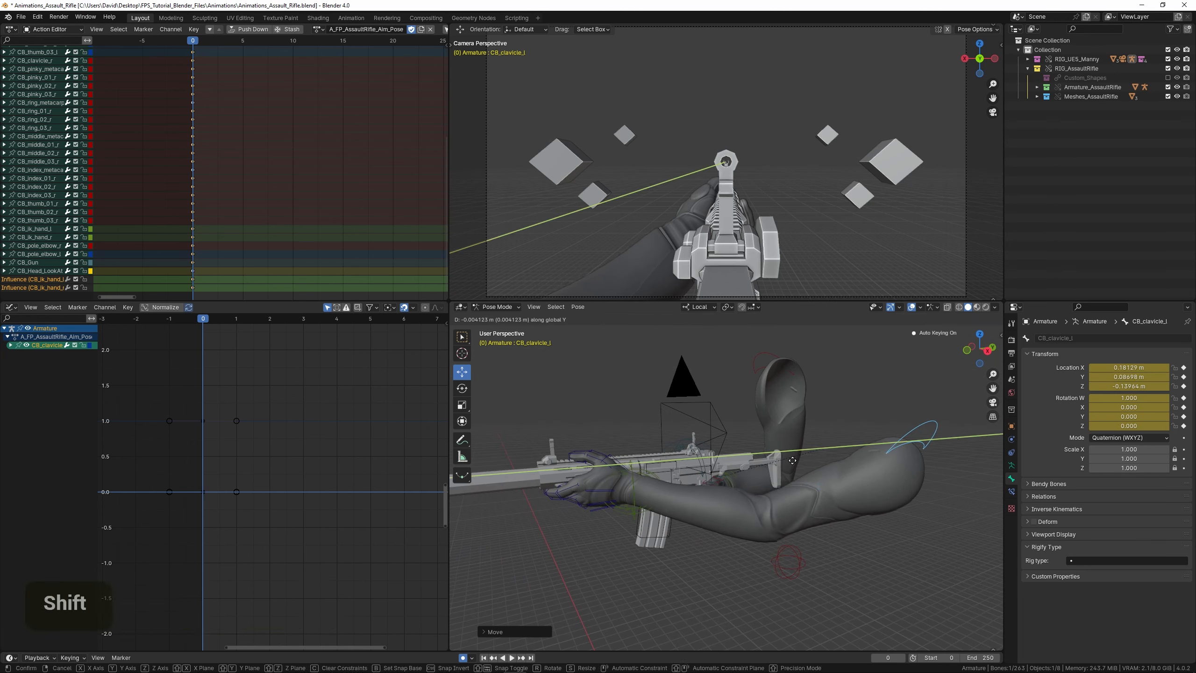
shift+click(822, 451)
- Adjust CB_clavicle_l along the global X and Y axes to a location of about X 0.173, Y 0.105, Z -0.143 m
middle_drag(821, 451, 841, 420)
key(g)
key(x)
key(x)
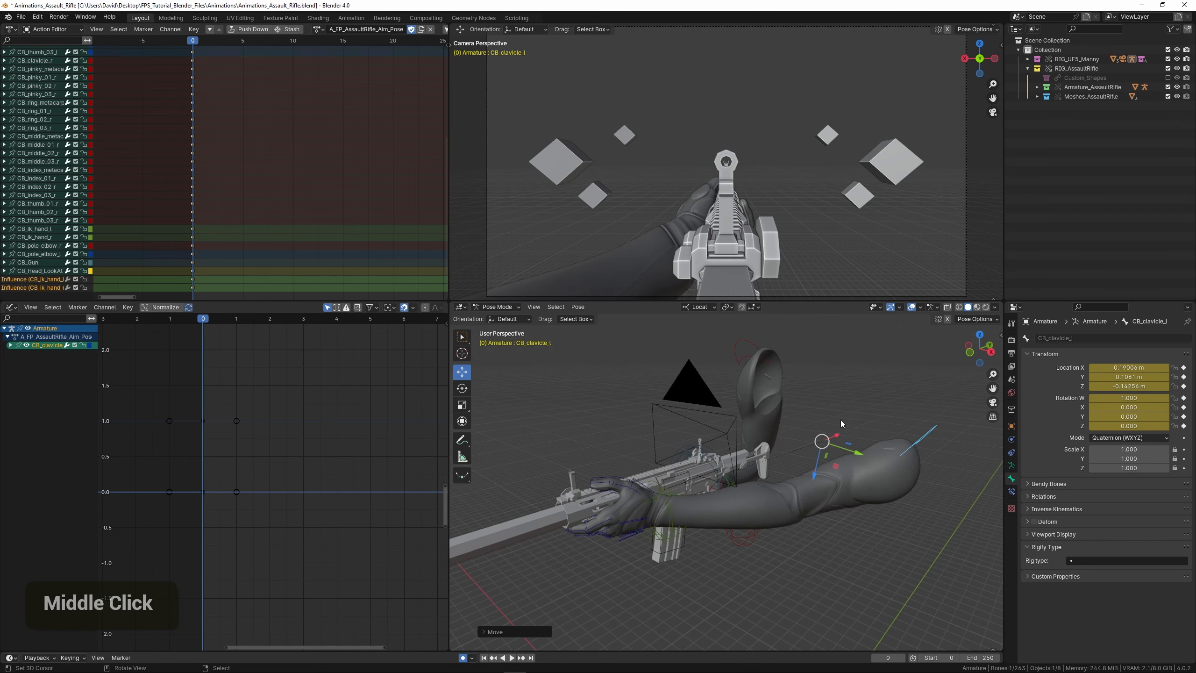
key(y)
key(y)
key(shift)
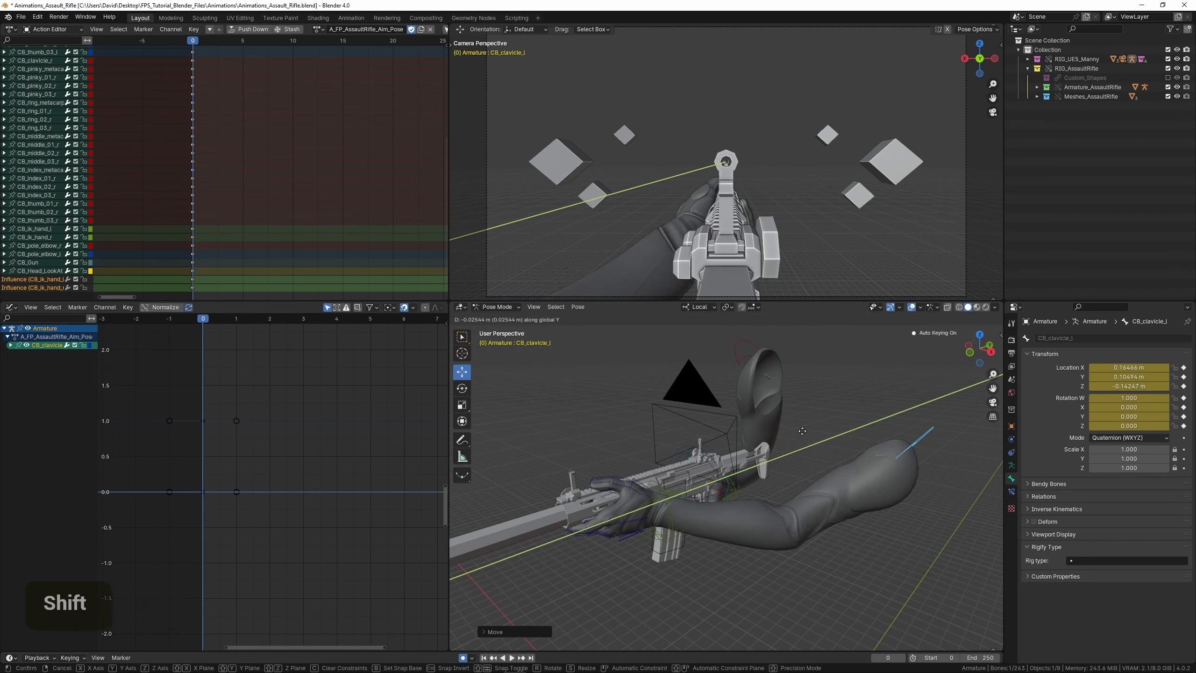
shift+click(818, 423)
- Move the left elbow pole, CB_pole_elbow_l, outward to about X 0.103, Y -0.730, Z -0.676 m and save the file
scroll(825, 440, down, 3)
middle_drag(817, 422, 843, 434)
shift+middle_drag(820, 464, 798, 409)
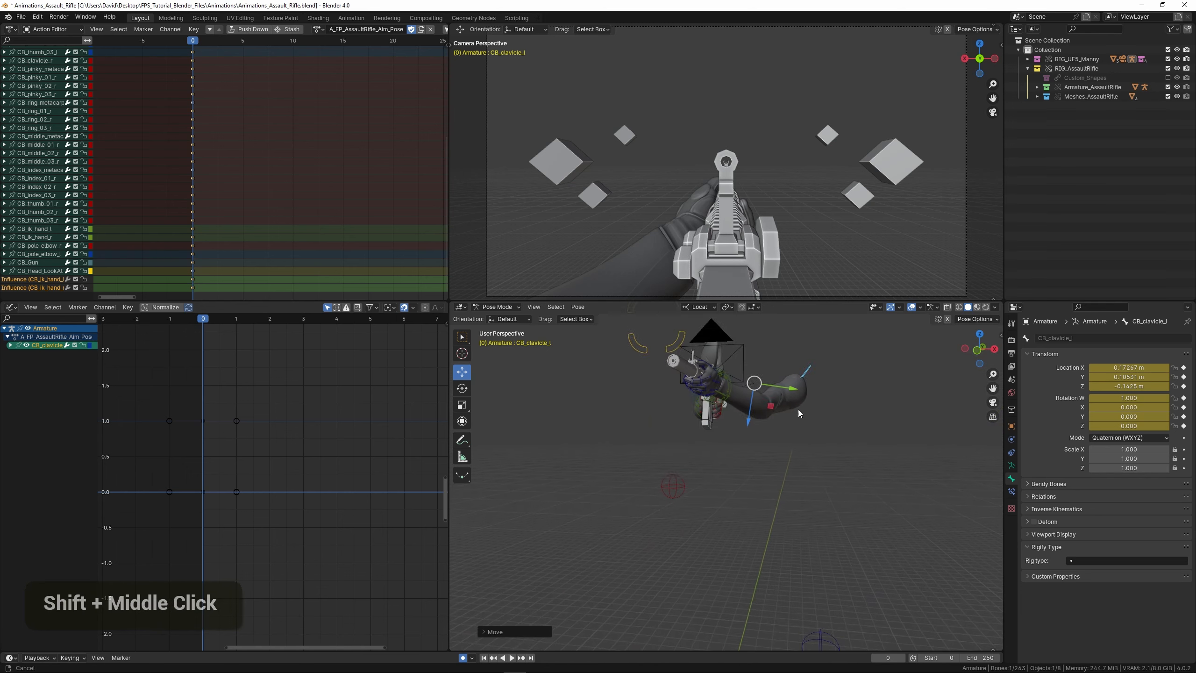
scroll(785, 492, down, 4)
right_click(768, 544)
scroll(786, 499, down, 2)
key(g)
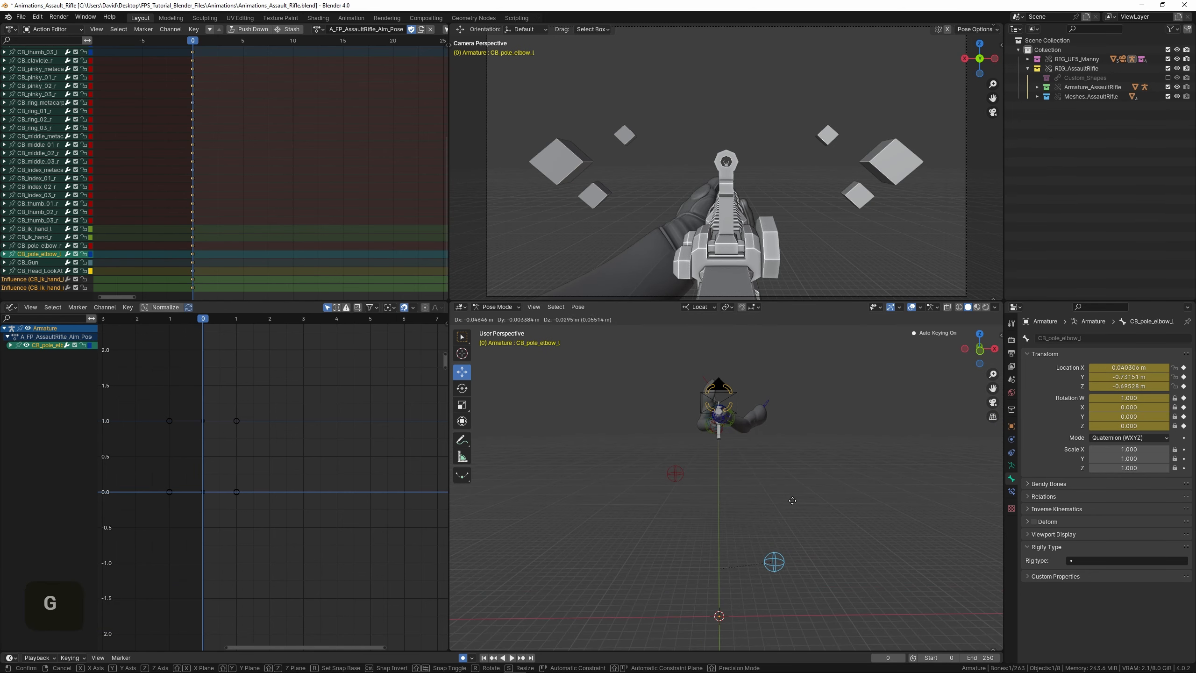
click(804, 487)
key(ctrl+s)
middle_drag(768, 472, 714, 530)
scroll(658, 463, up, 2)
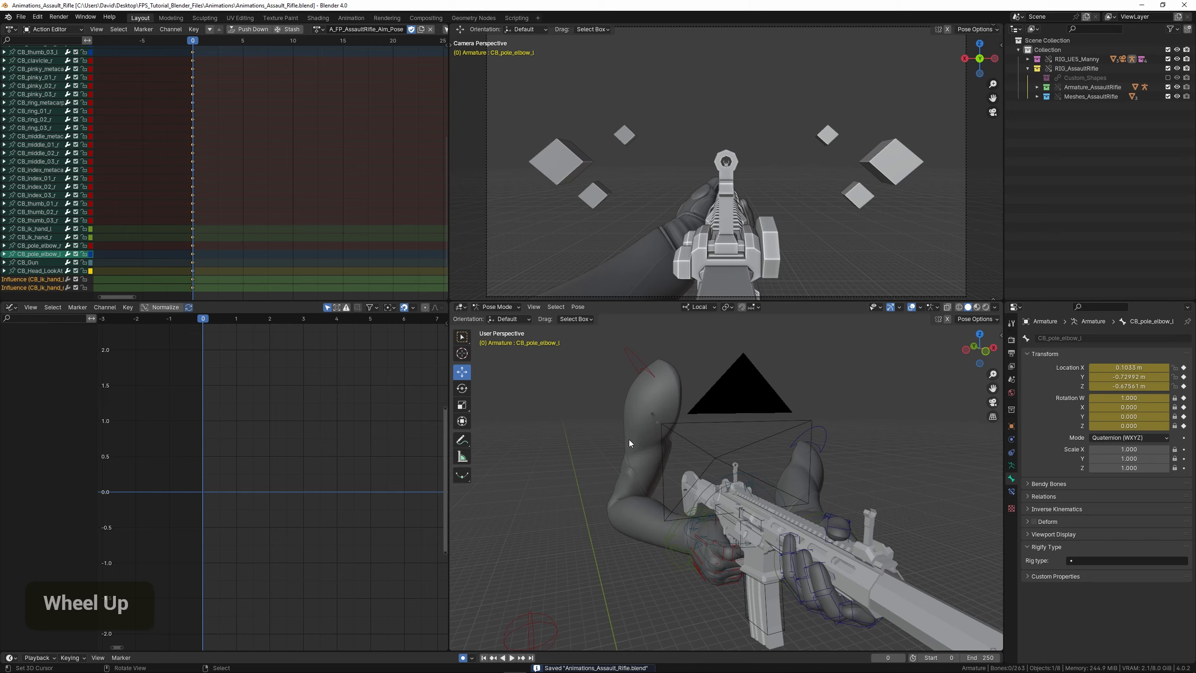
middle_drag(647, 437, 701, 495)
shift+scroll(527, 444, up, 2)
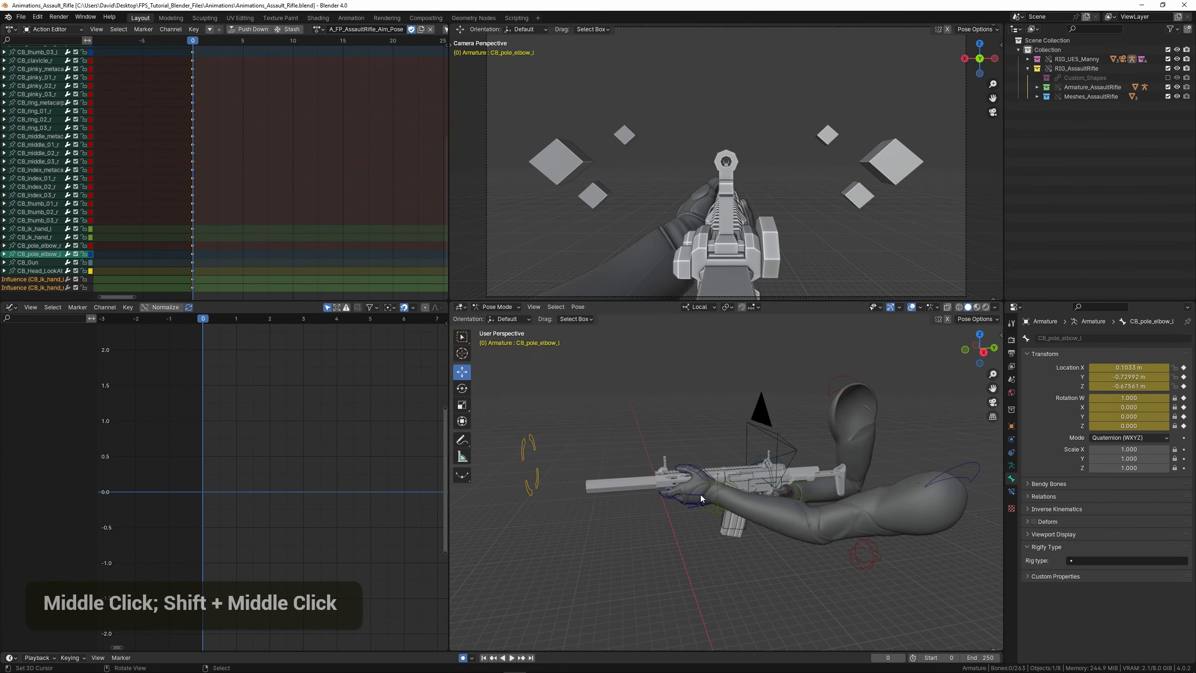
key(ctrl+s)
shift+middle_drag(677, 404, 664, 431)
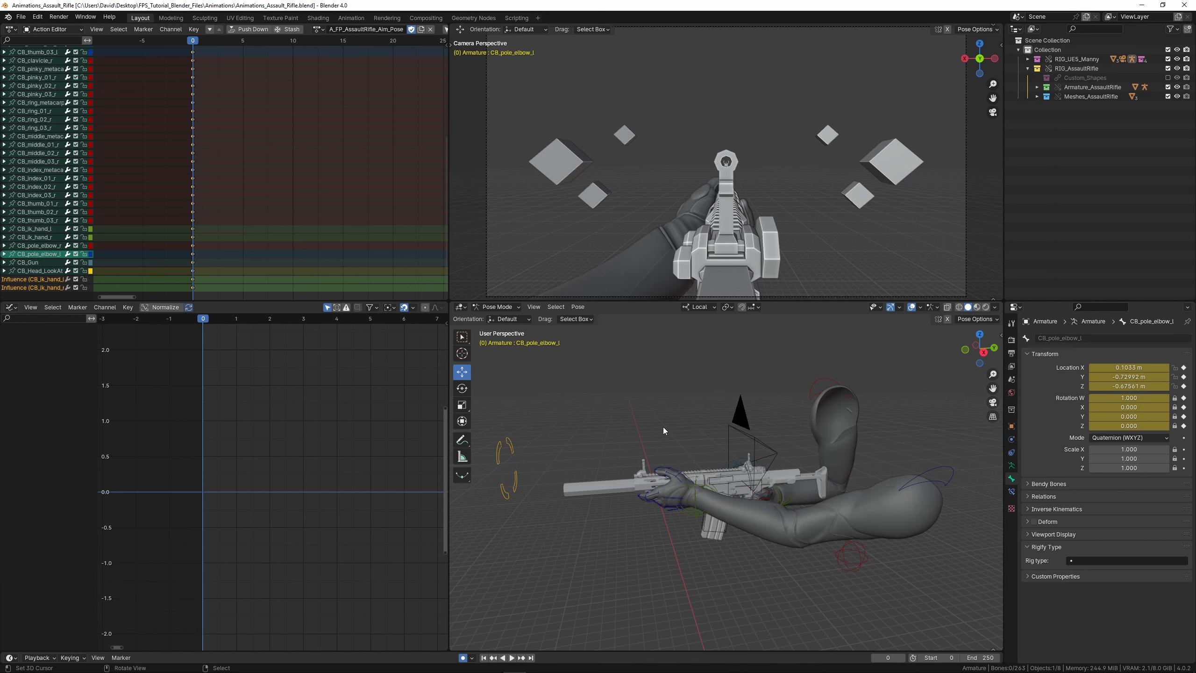
- Compare A_FP_AssaultRifle_Idle_Pose with A_FP_AssaultRifle_Aim_Pose, ending with the aim pose assigned, and save the file
click(318, 29)
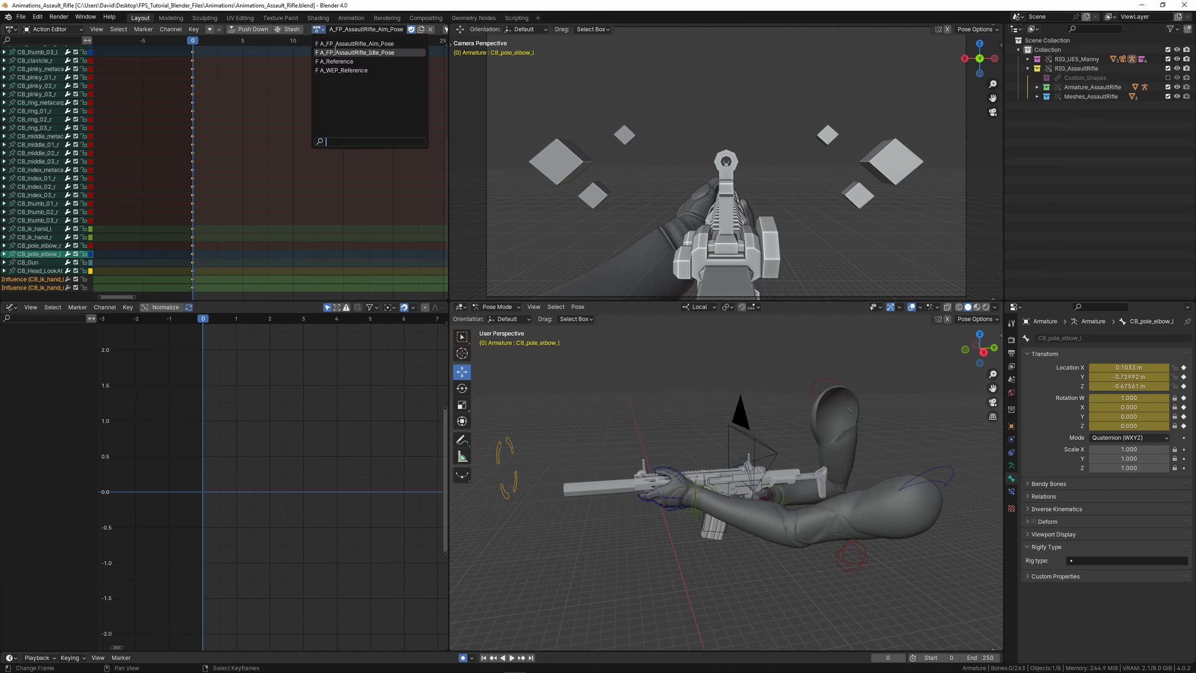
click(355, 52)
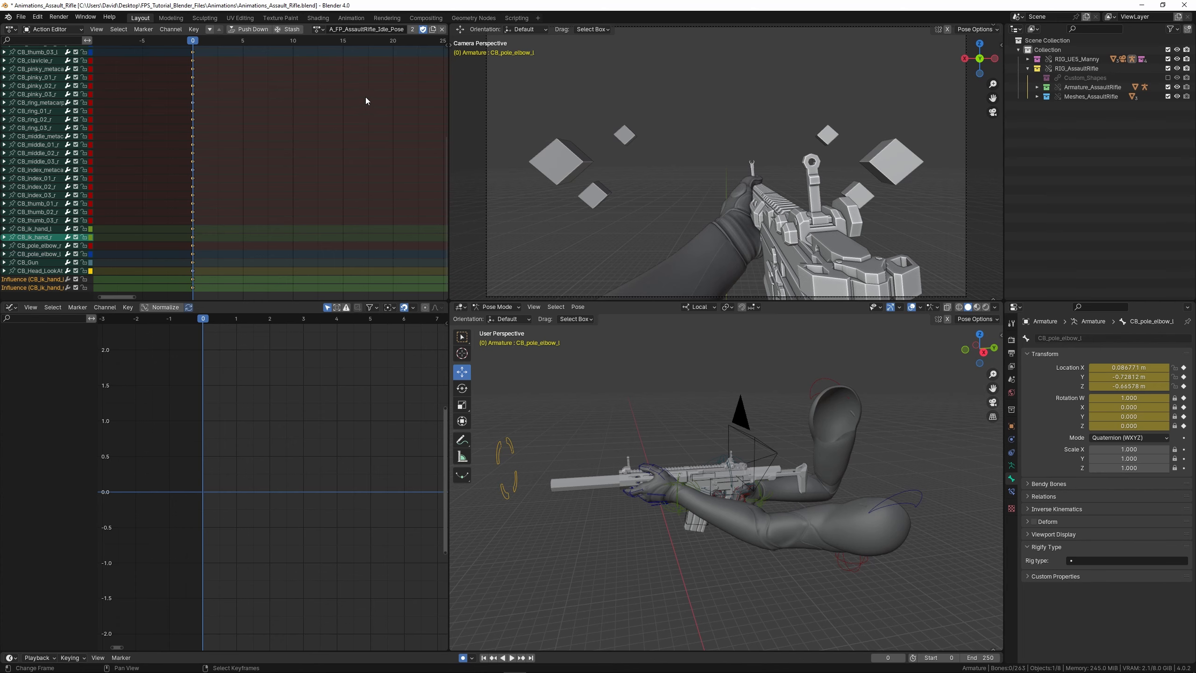
click(319, 30)
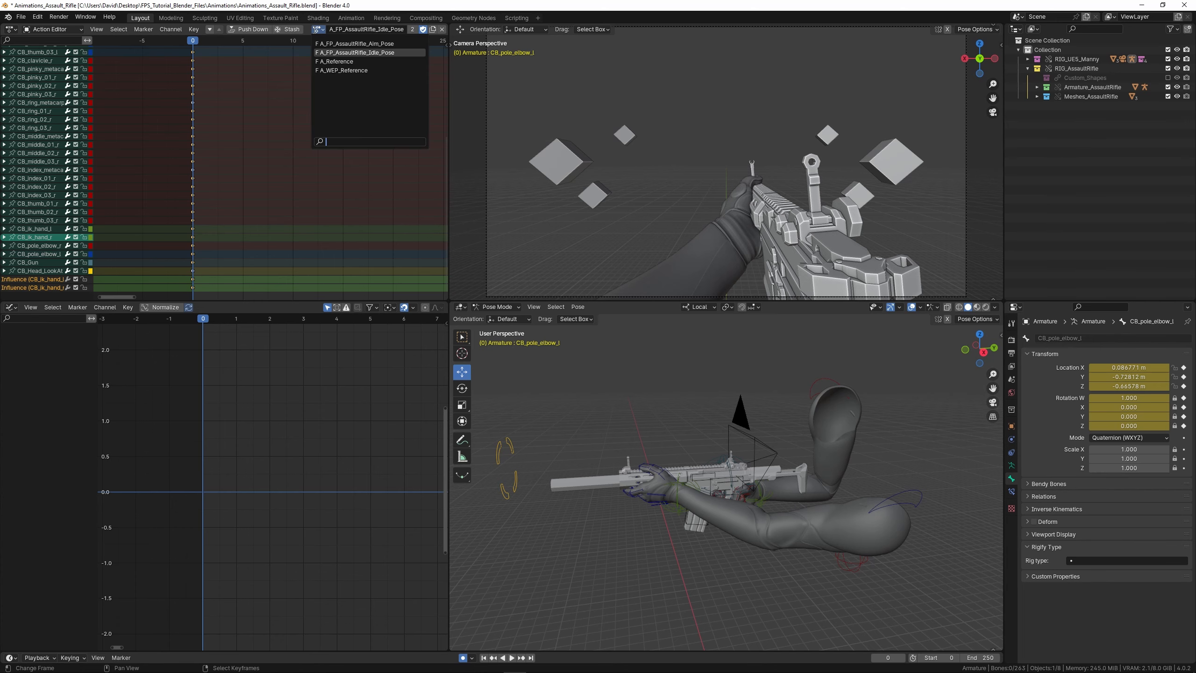
click(334, 46)
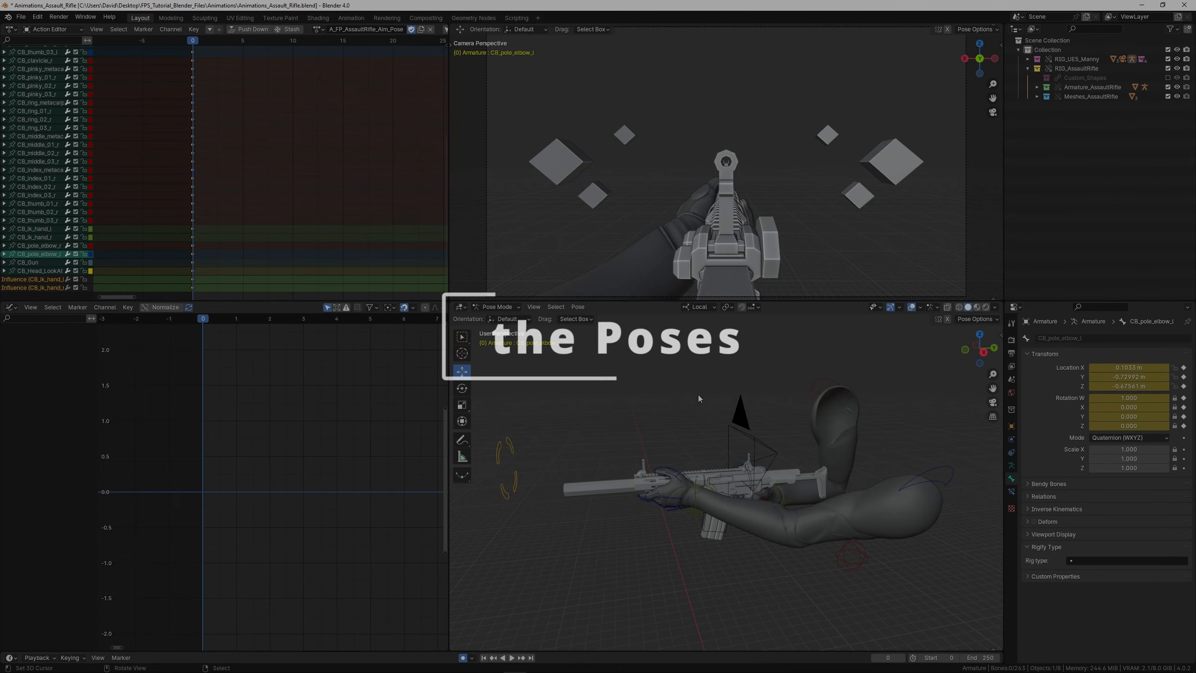
mouse_move(698, 395)
shift+middle_down()
mouse_move(715, 404)
mouse_move(684, 406)
mouse_move(701, 404)
shift+middle_up()
key(ctrl+s)
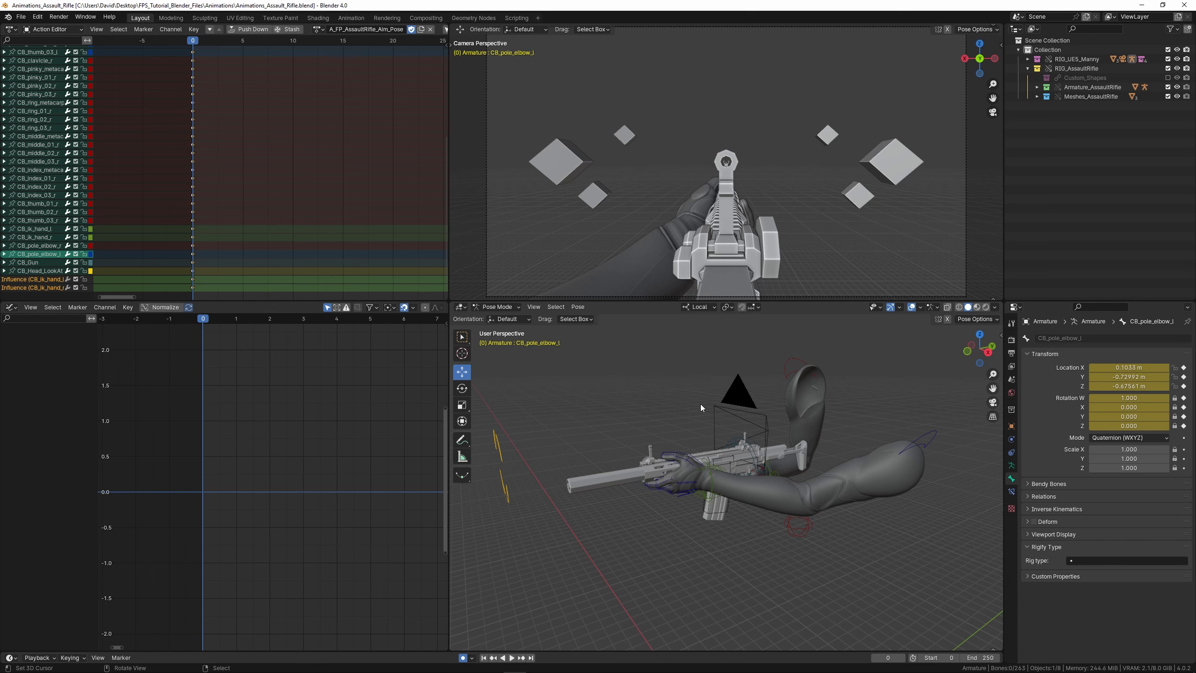
- Switch the armature to Object Mode and set the scene's end frame to 1
shift+middle_drag(701, 404, 668, 397)
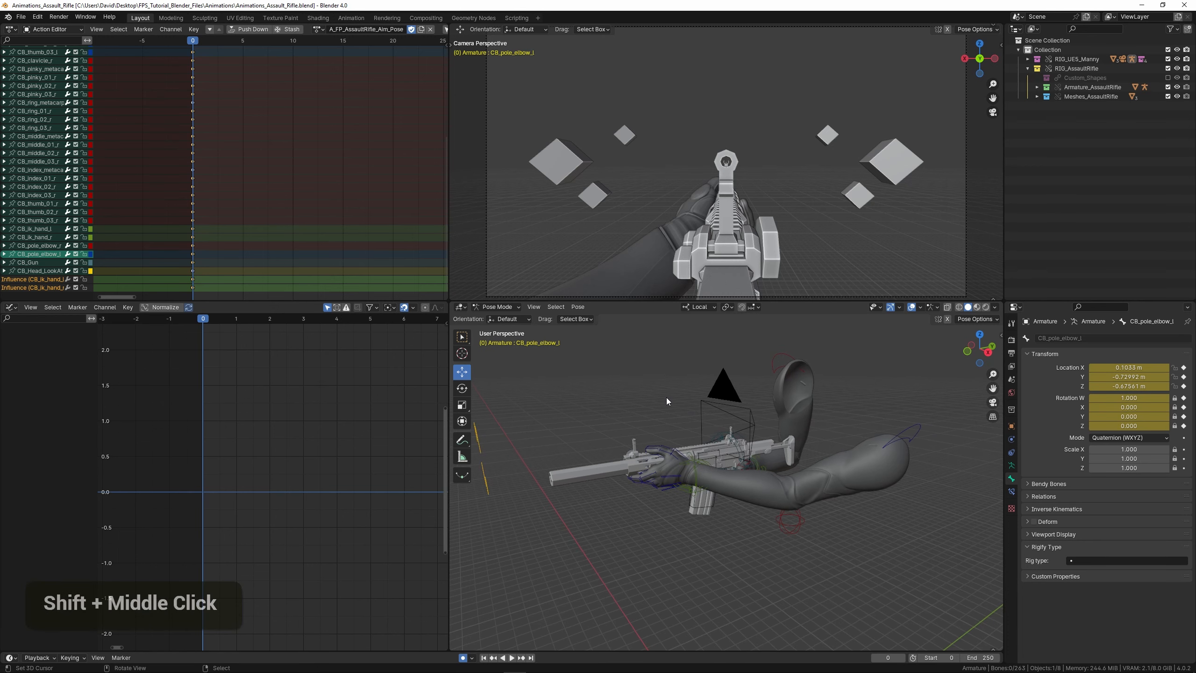
click(498, 307)
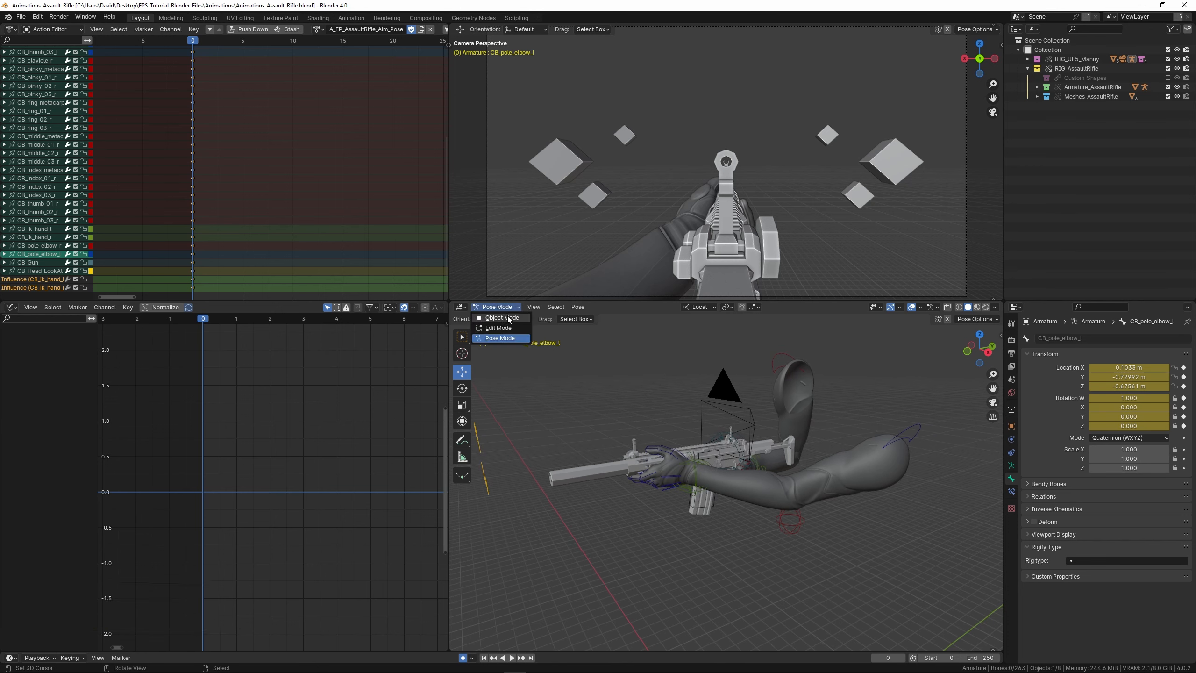
click(502, 318)
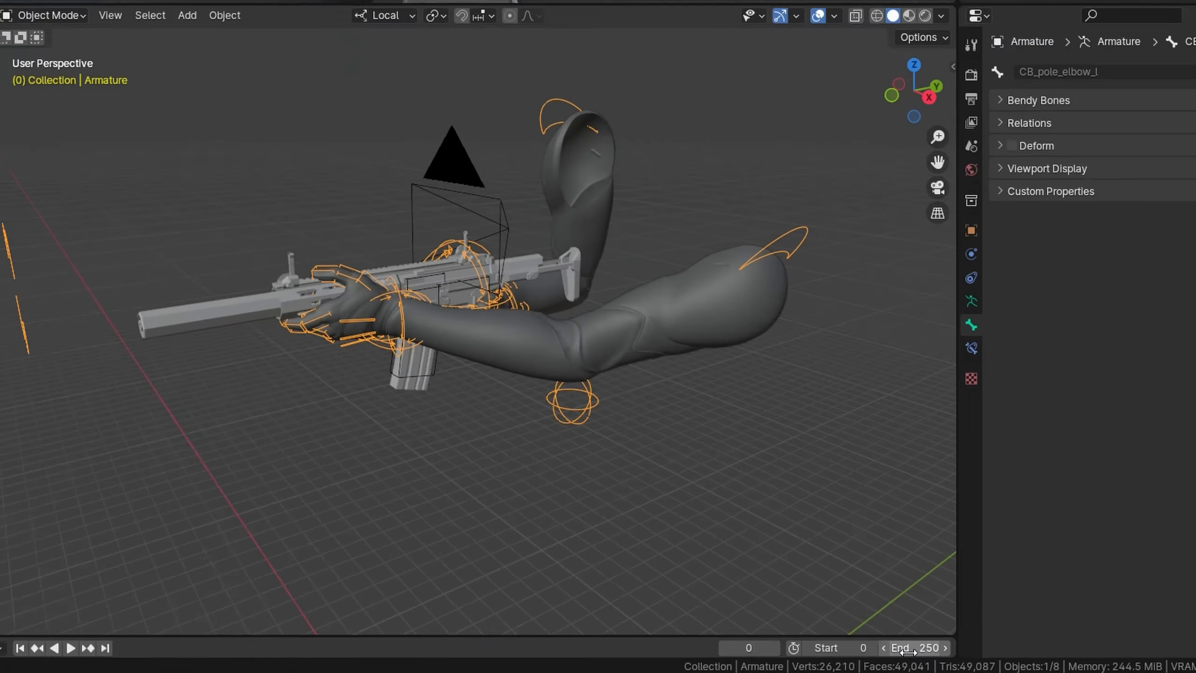
click(906, 649)
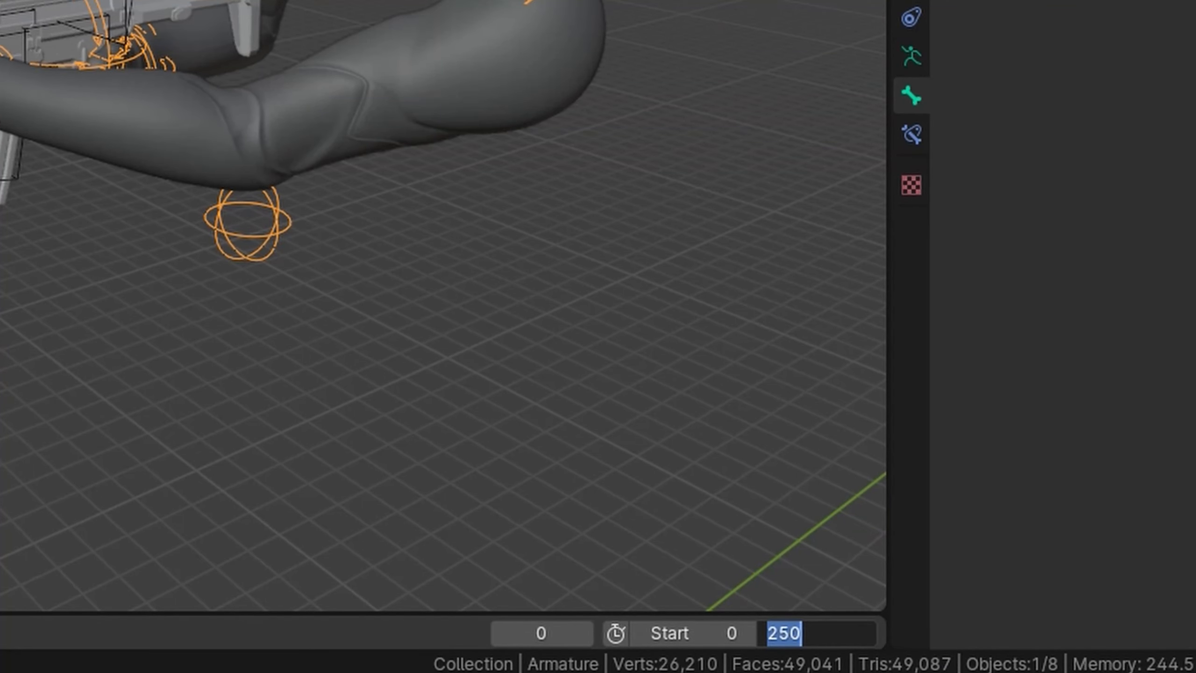
text(1)
key(Return)
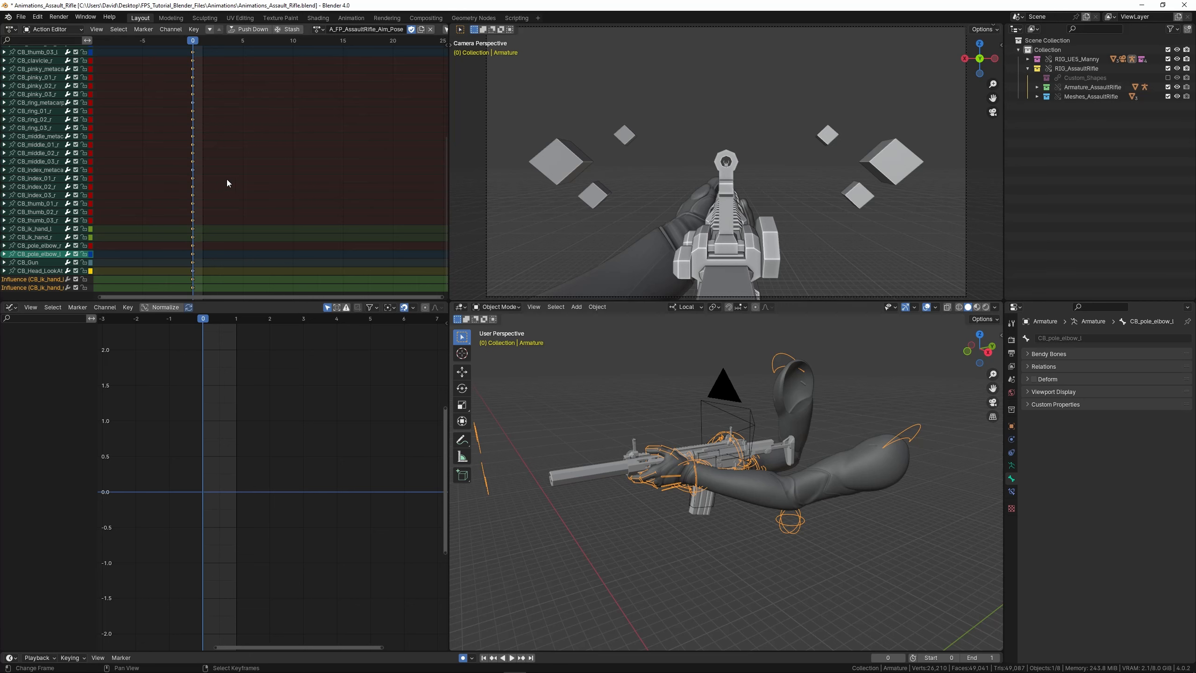
key(space)
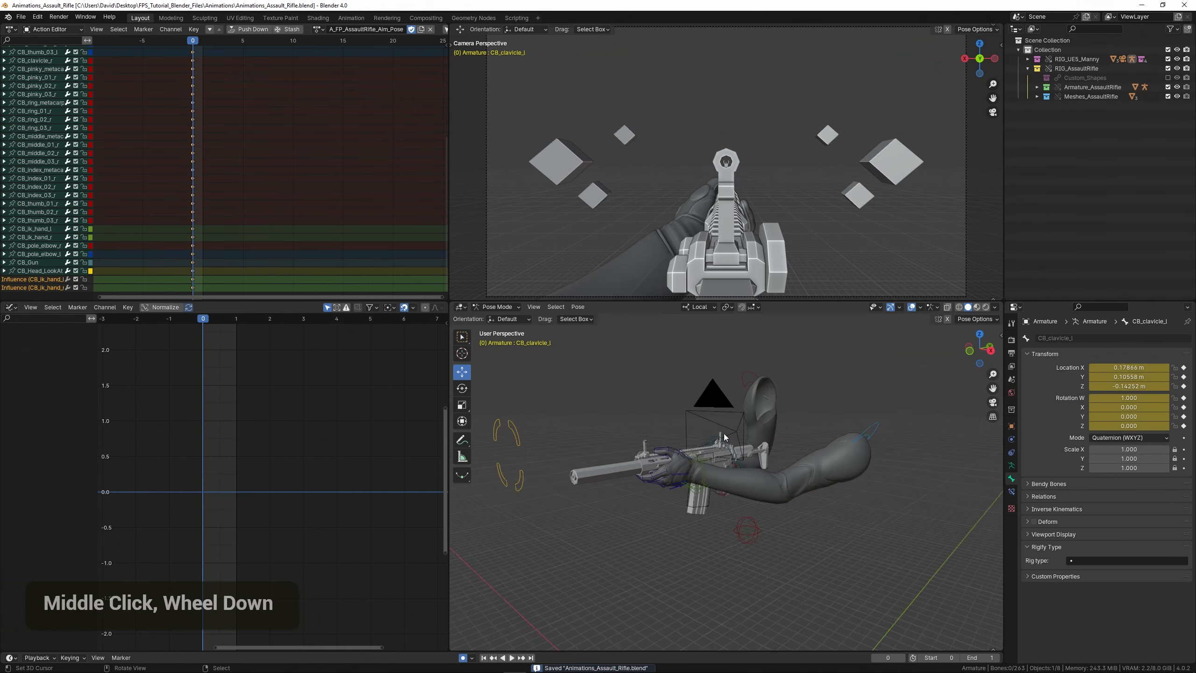
- Return the armature from Pose Mode to Object Mode and save the file
middle_drag(725, 437, 672, 422)
key(ctrl+Tab)
key(ctrl+s)
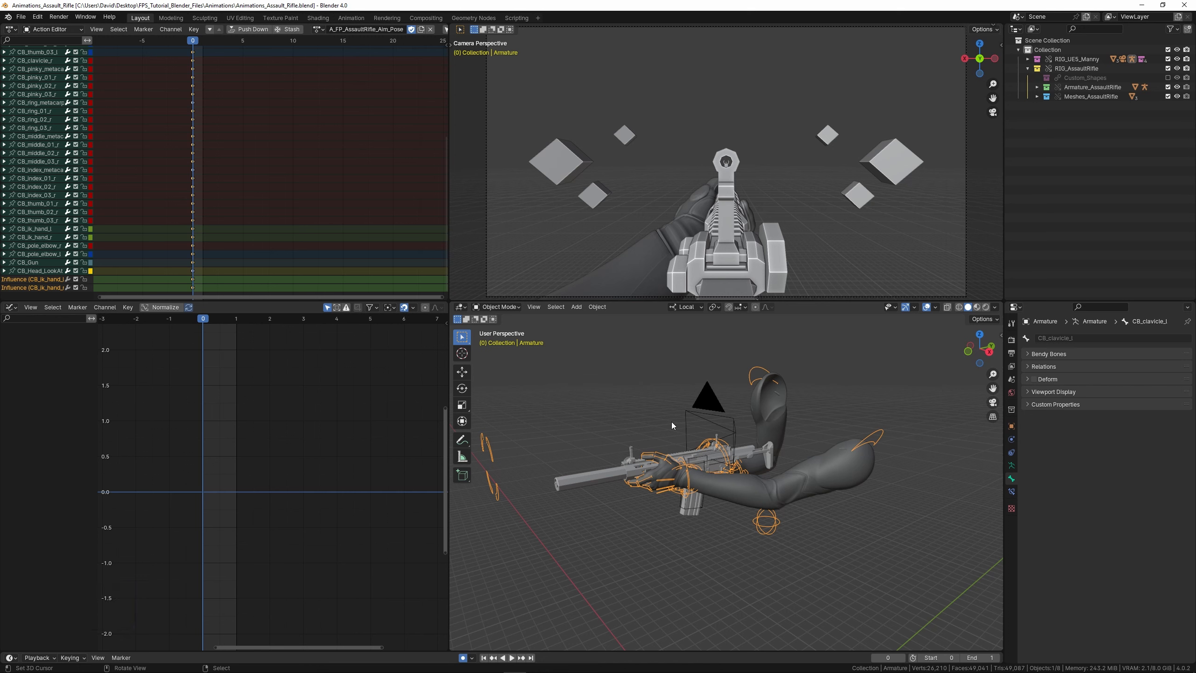
- Select the character's armature object through its right clavicle control
right_click(734, 374)
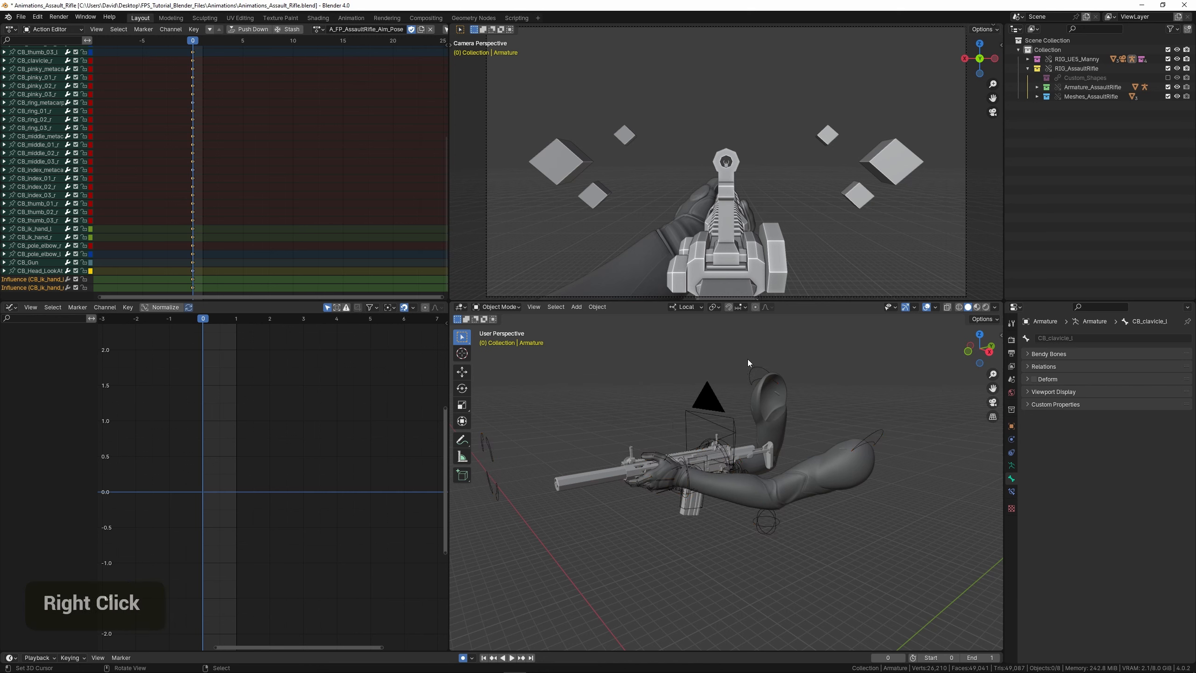
right_click(750, 370)
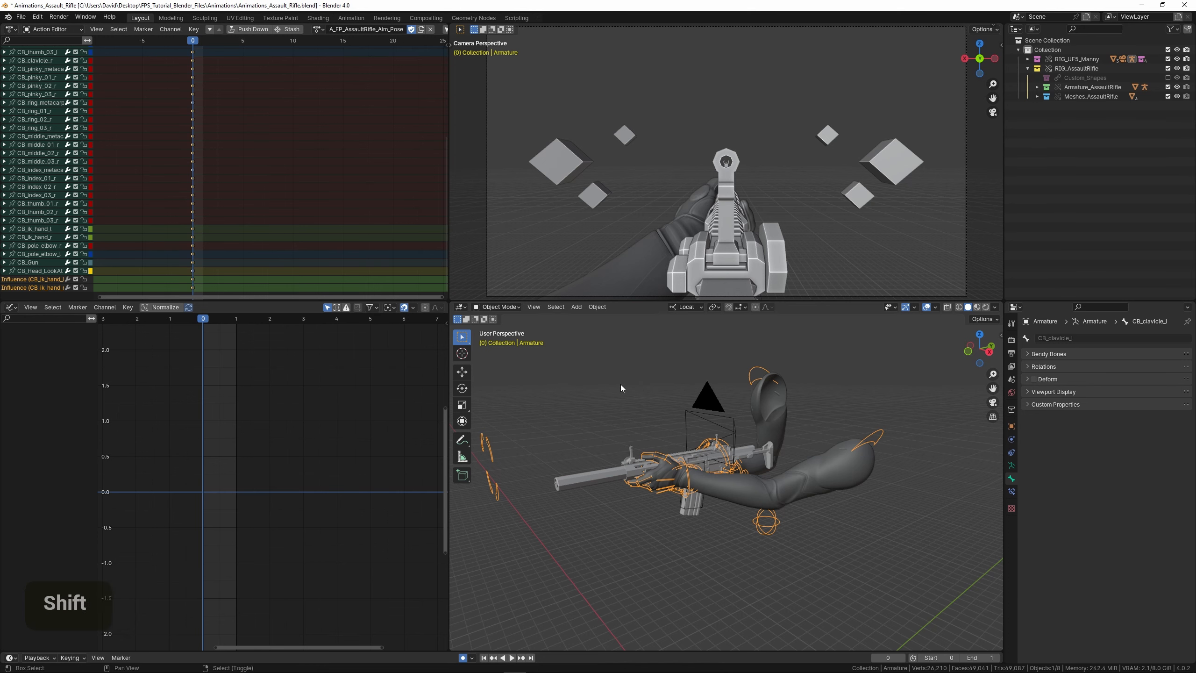
shift+middle_drag(621, 385, 634, 389)
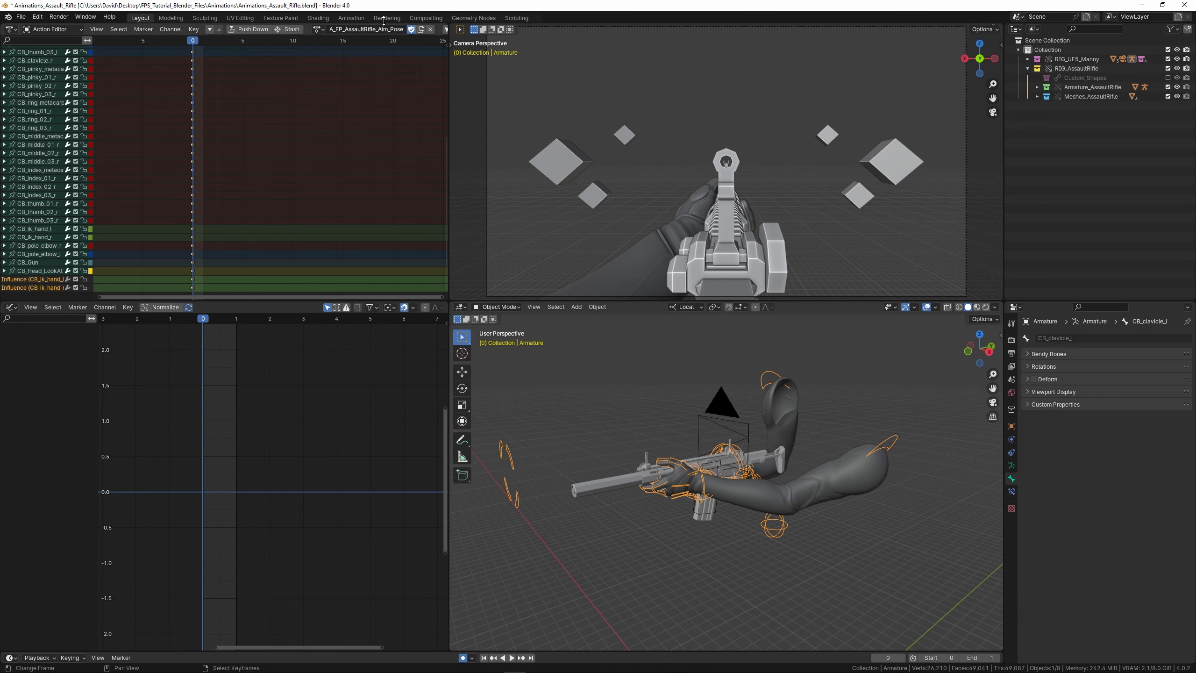
- Copy the action name A_FP_AssaultRifle_Aim_Pose and start an FBX export of the scene
key(ctrl)
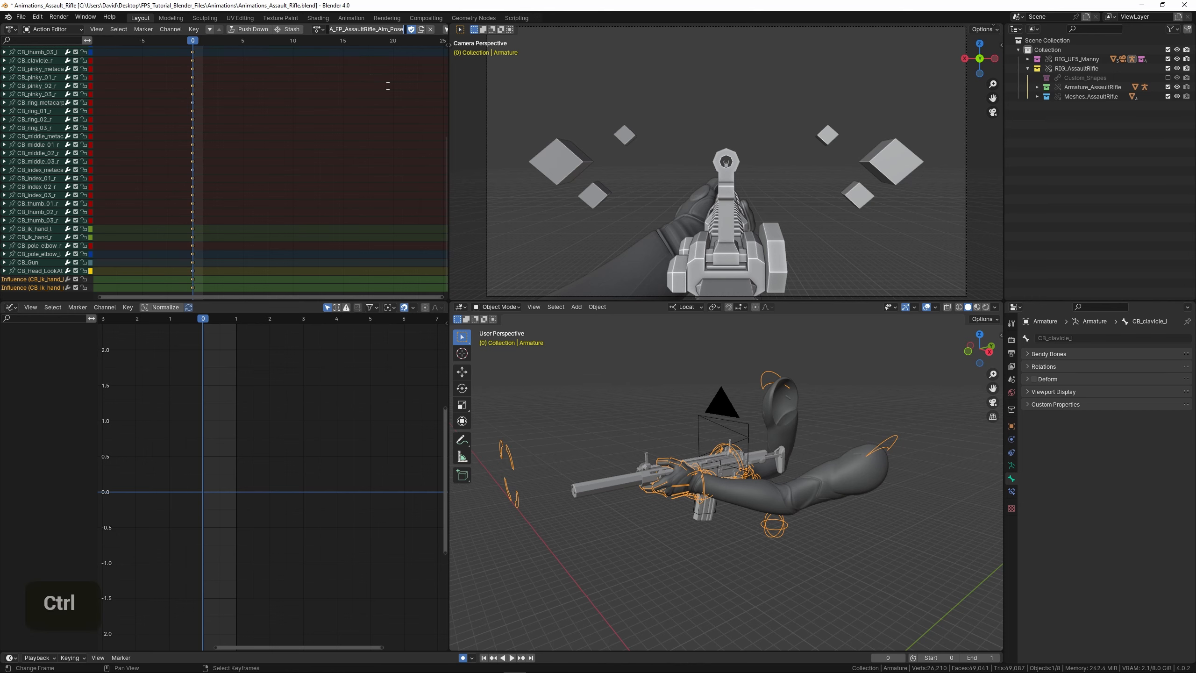
right_click(569, 350)
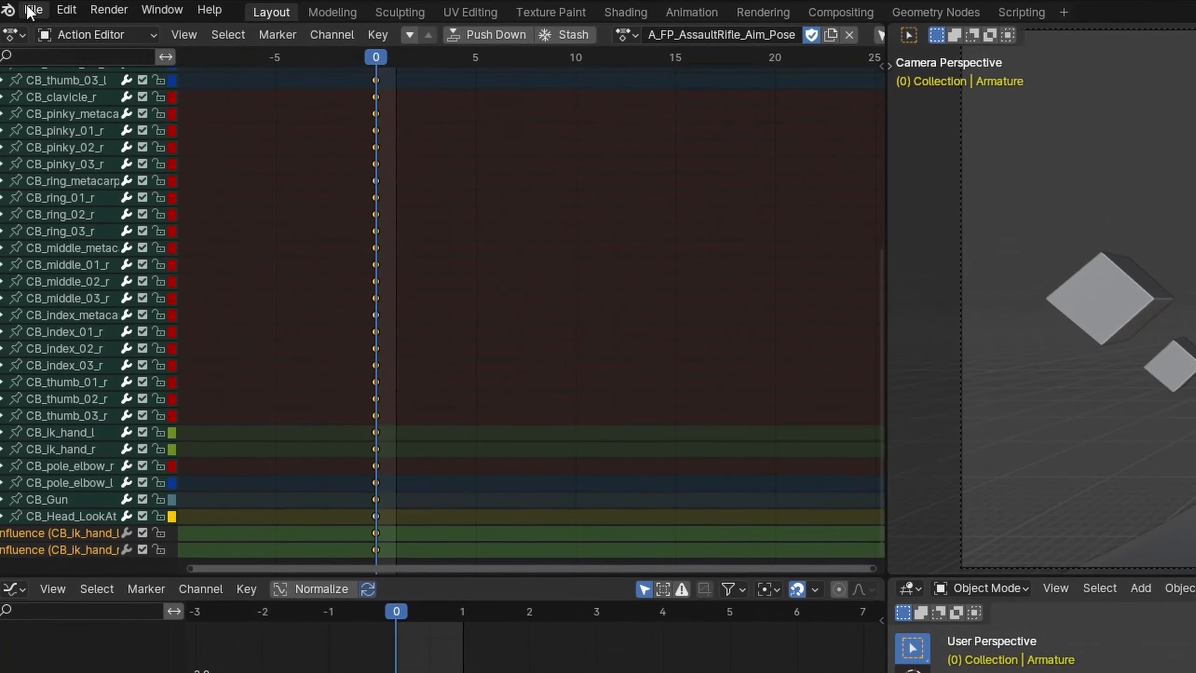
click(31, 10)
mouse_move(109, 293)
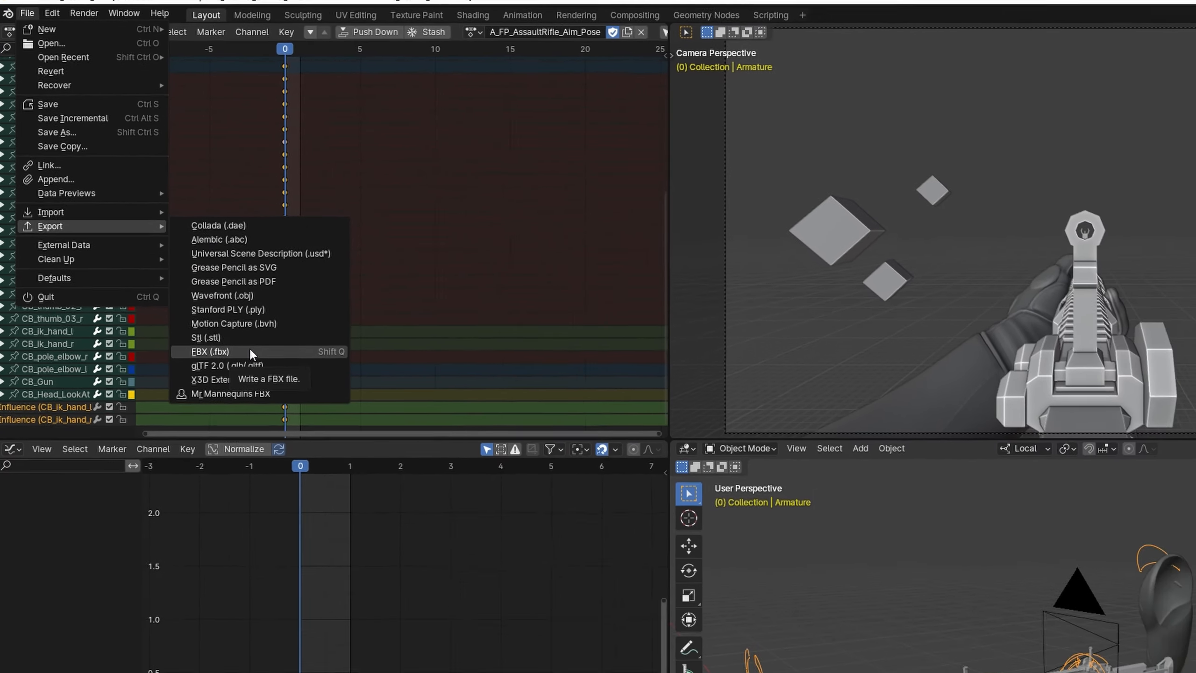
click(332, 464)
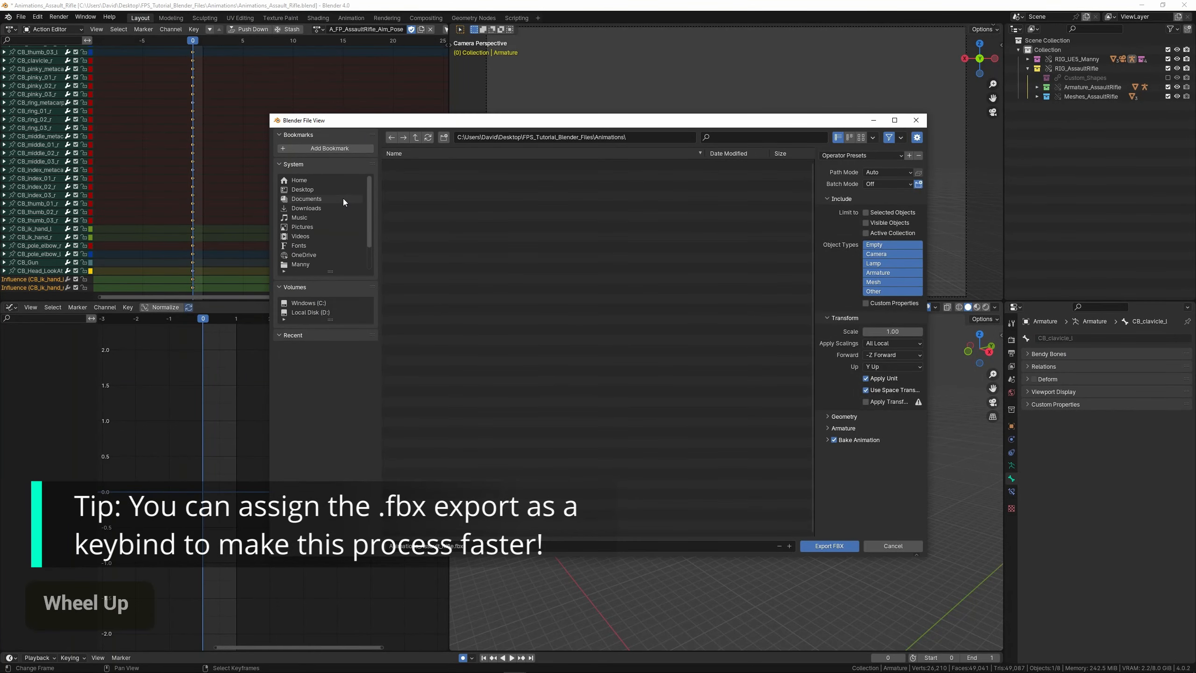
- Set the export destination to the FPS_Tutorial_Blender_Files\_Exported\Animations folder on the desktop
click(322, 189)
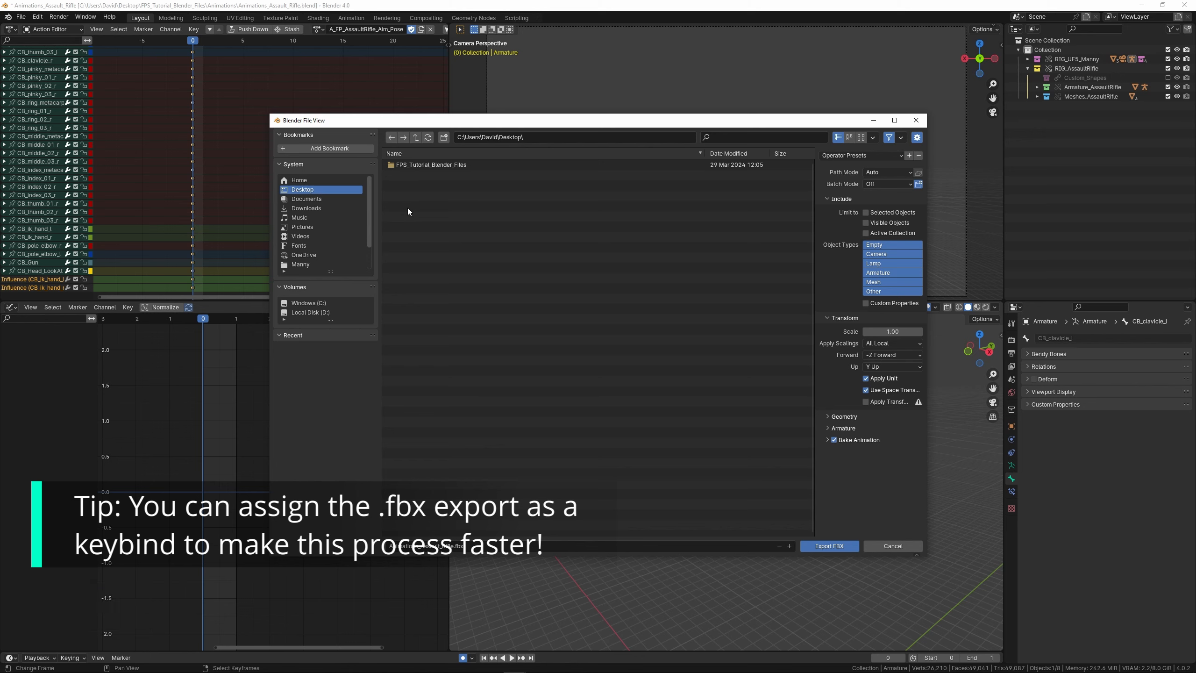
double_click(426, 164)
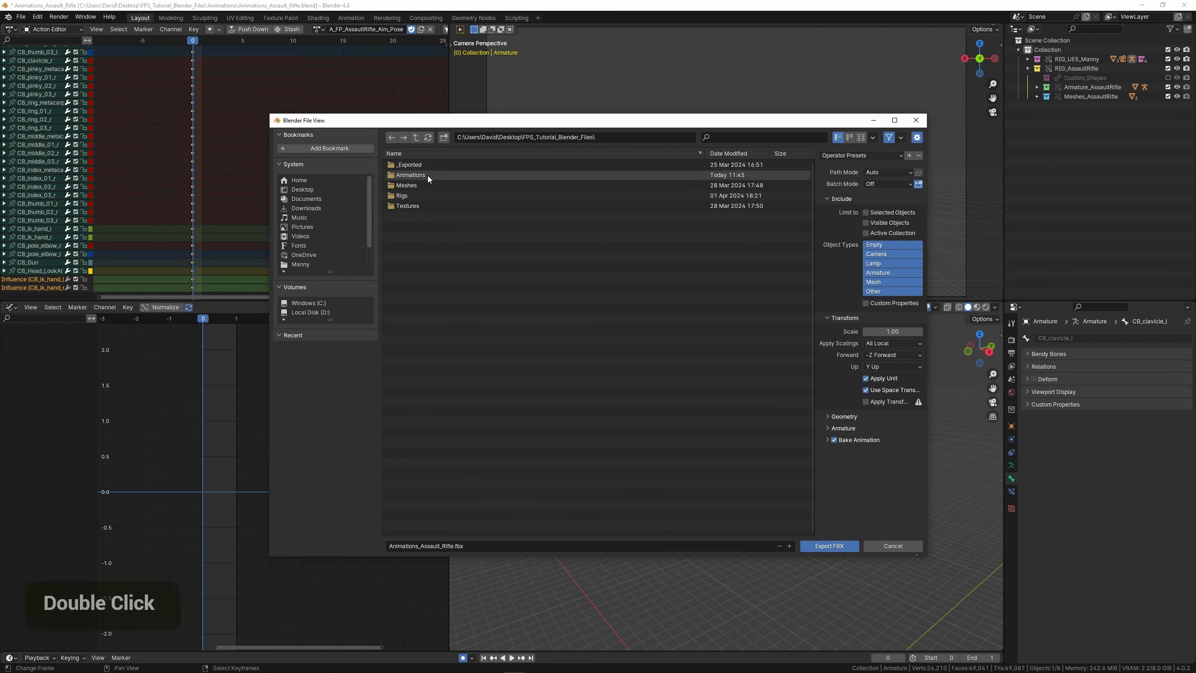
double_click(423, 165)
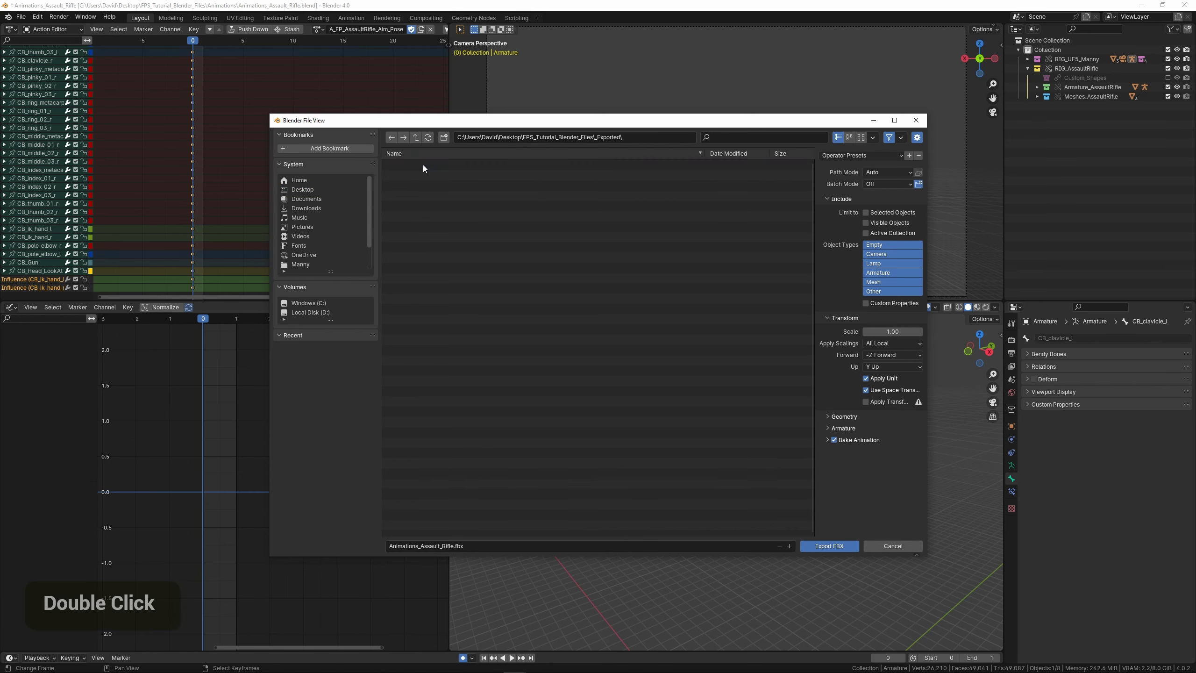
double_click(422, 165)
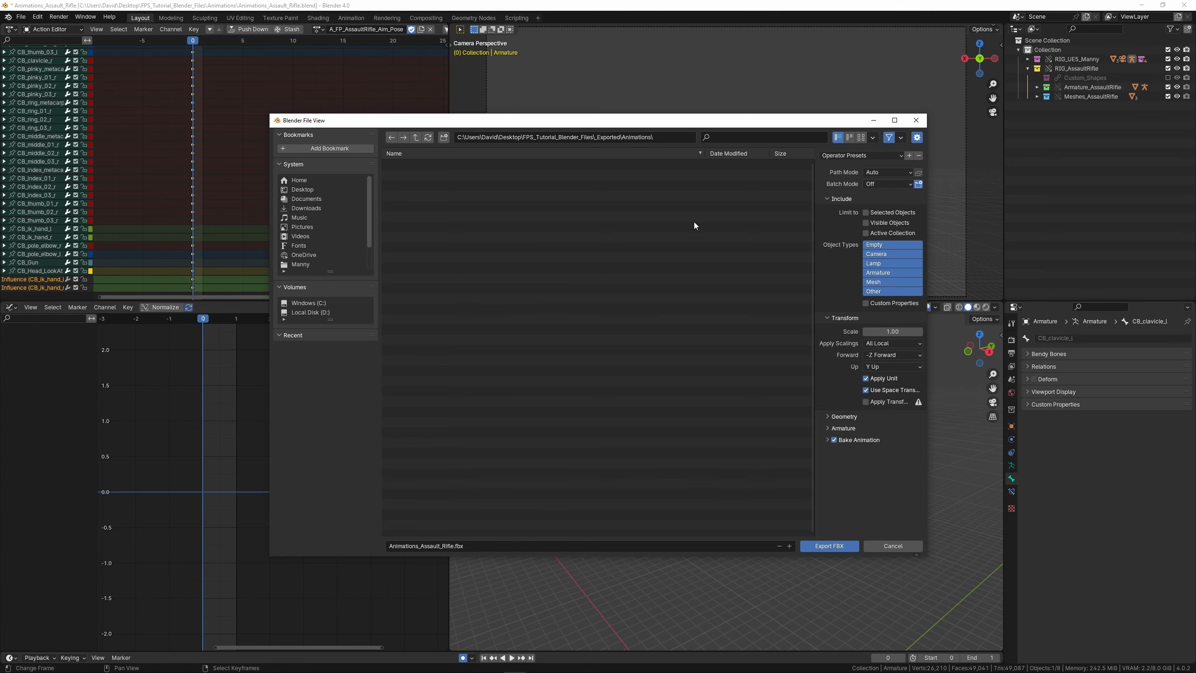
- Apply the UE5 Animation Export preset and review its geometry, armature and bake animation settings
click(841, 156)
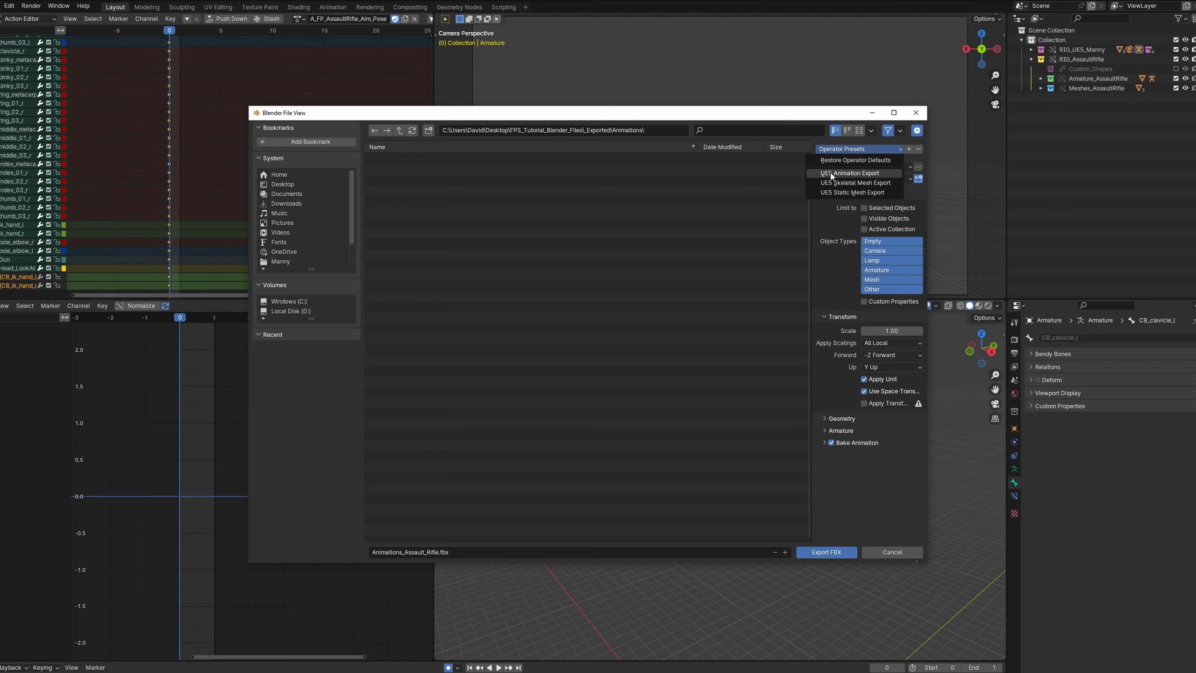
click(844, 173)
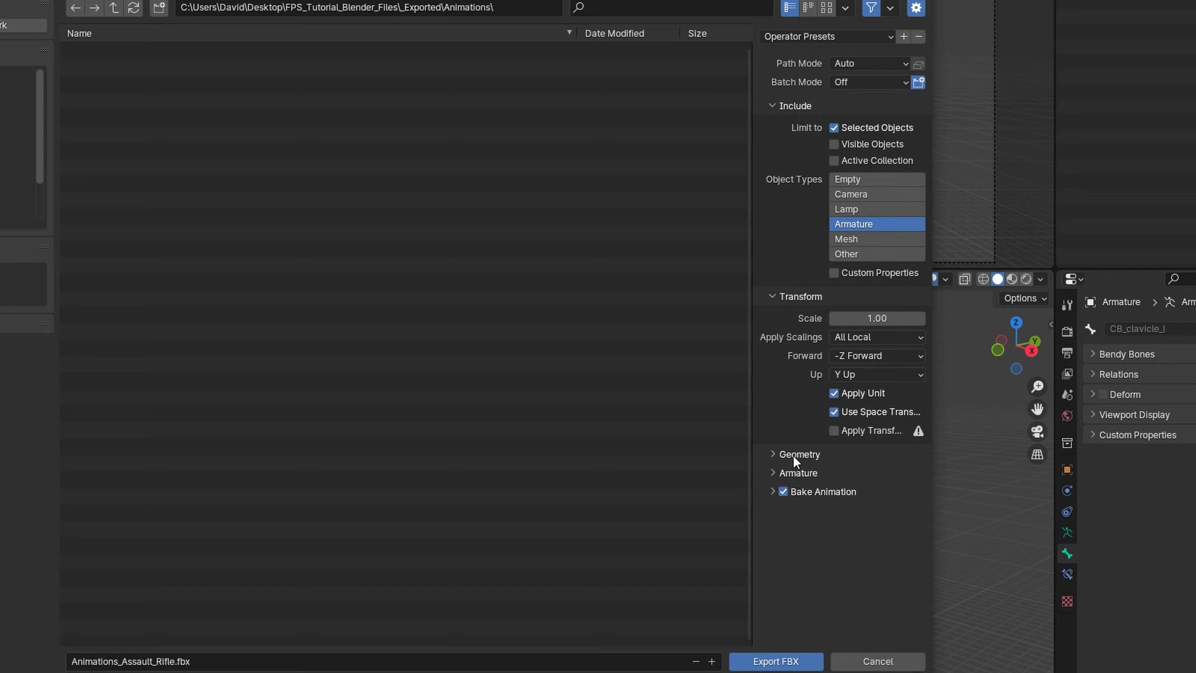
click(775, 454)
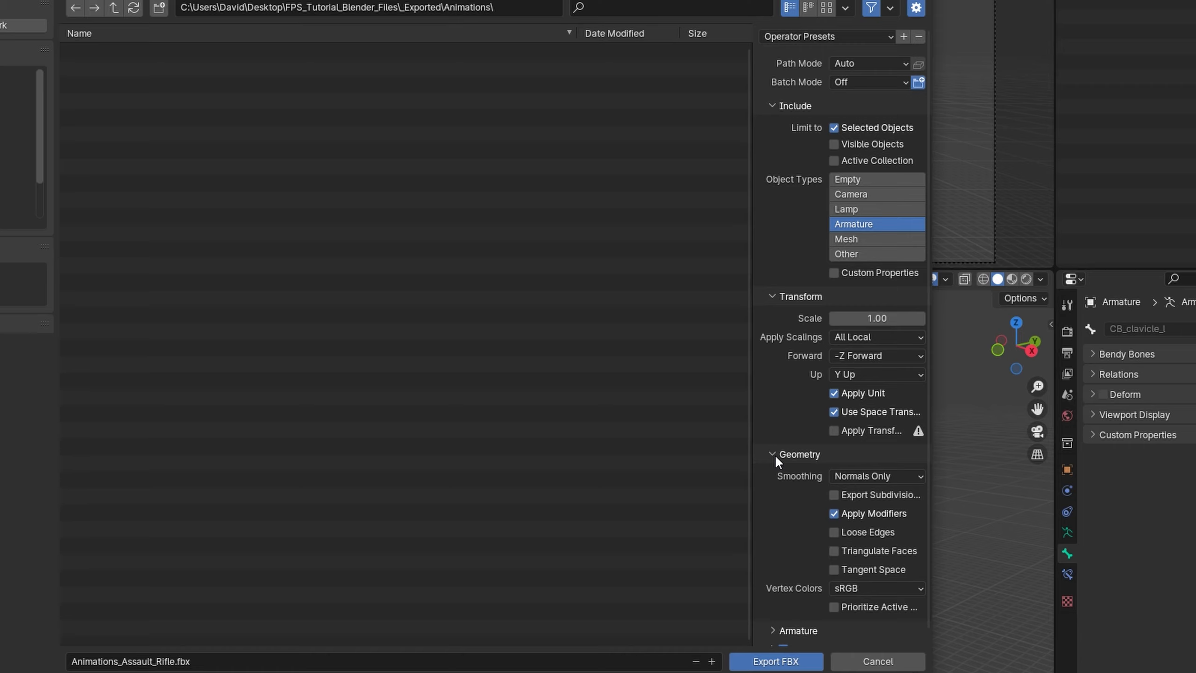
click(774, 454)
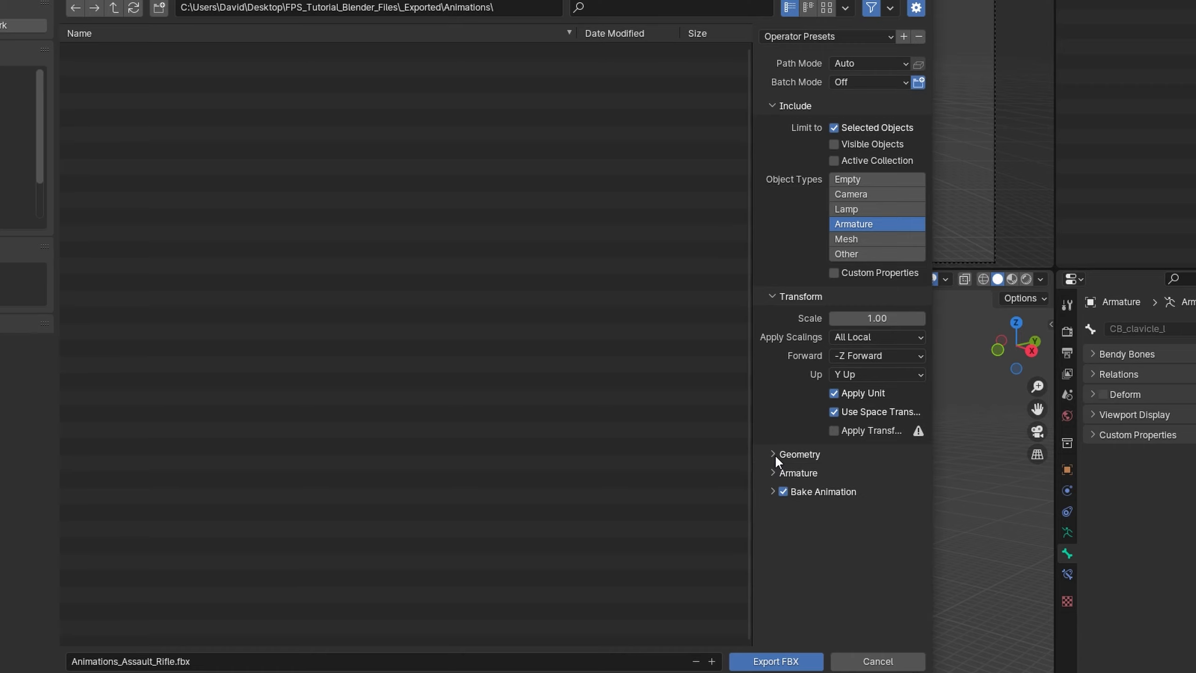
click(774, 473)
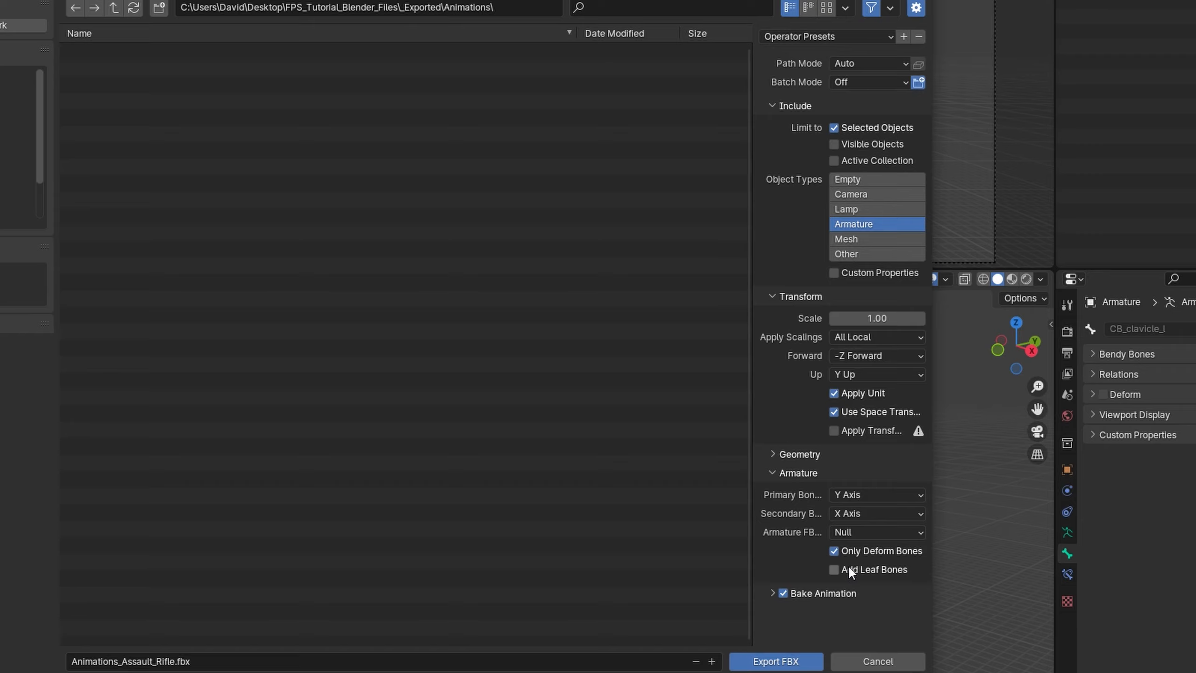
click(771, 594)
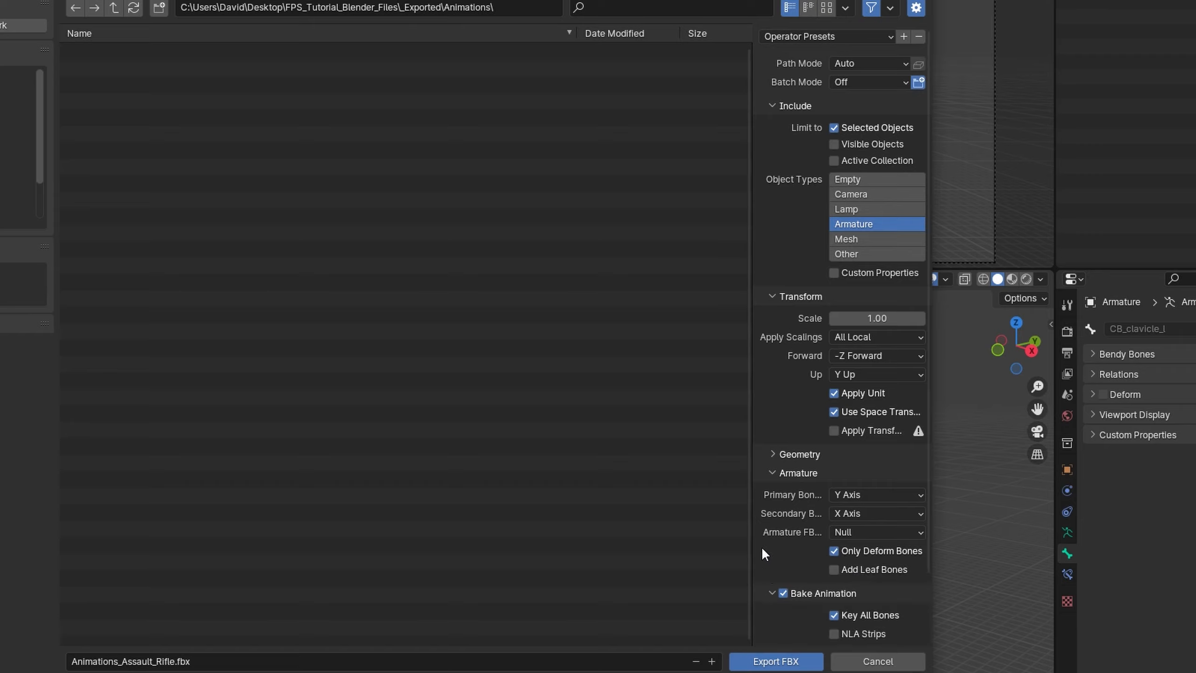
scroll(759, 545, down, 4)
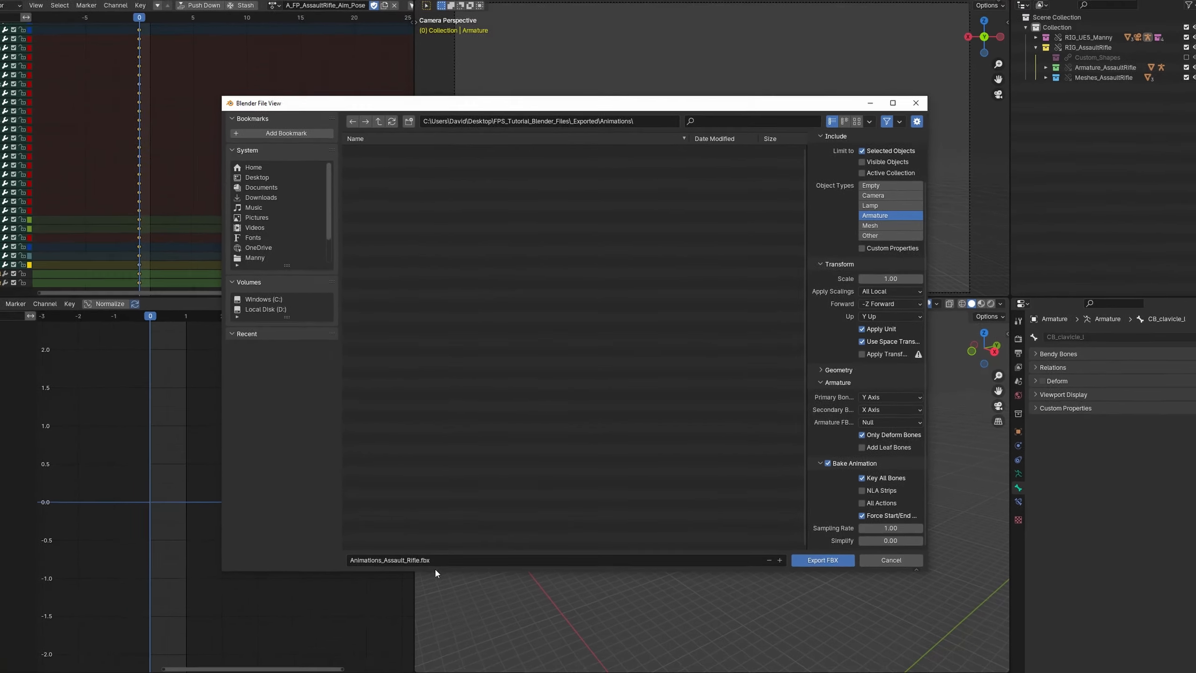
- Name the export file A_FP_AssaultRifle_Aim_Pose and export it as FBX
click(206, 662)
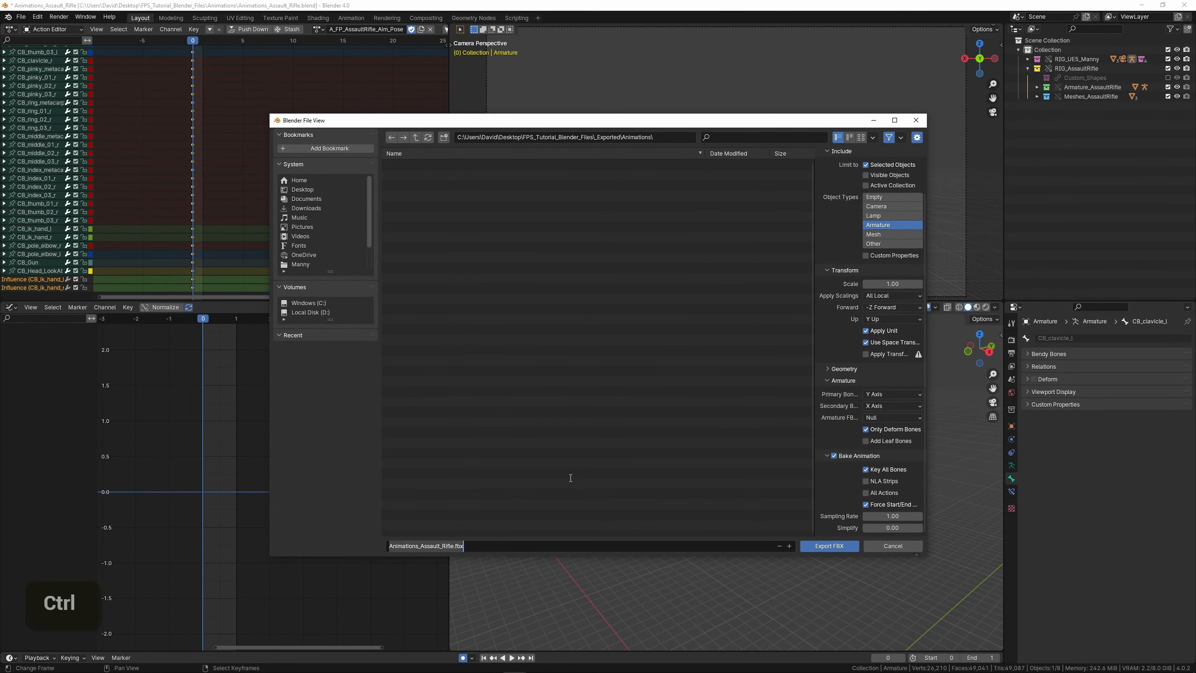
text(A_FP_AssaultRifle_Aim_Pose)
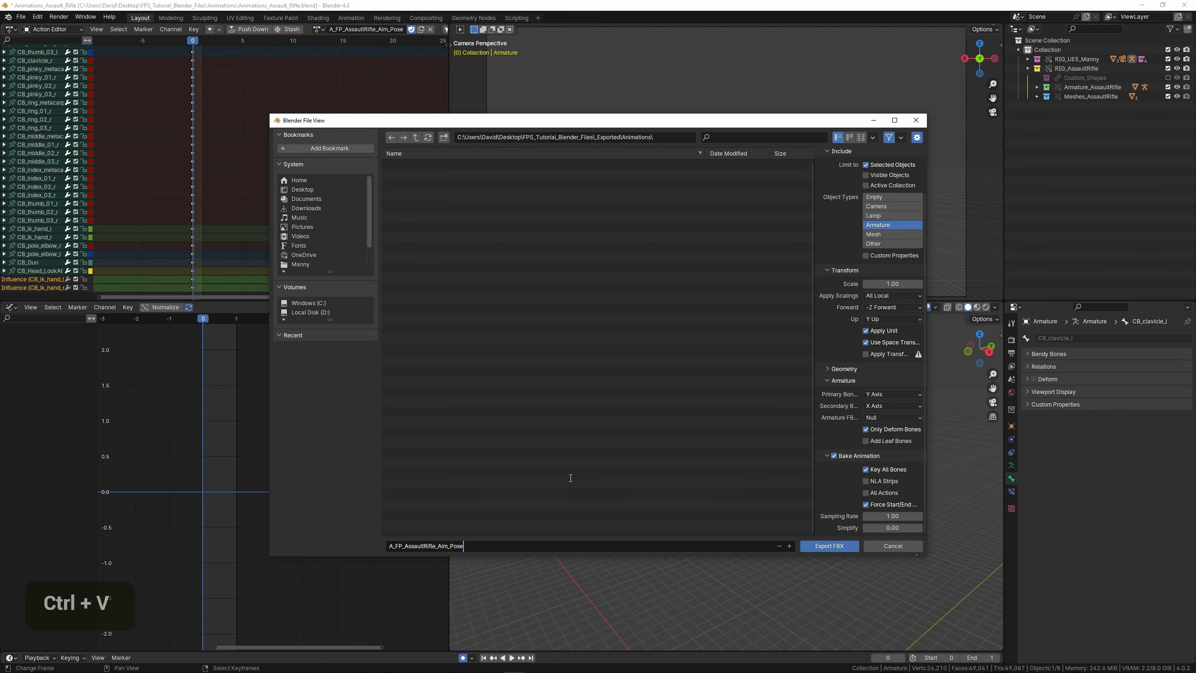
key(Return)
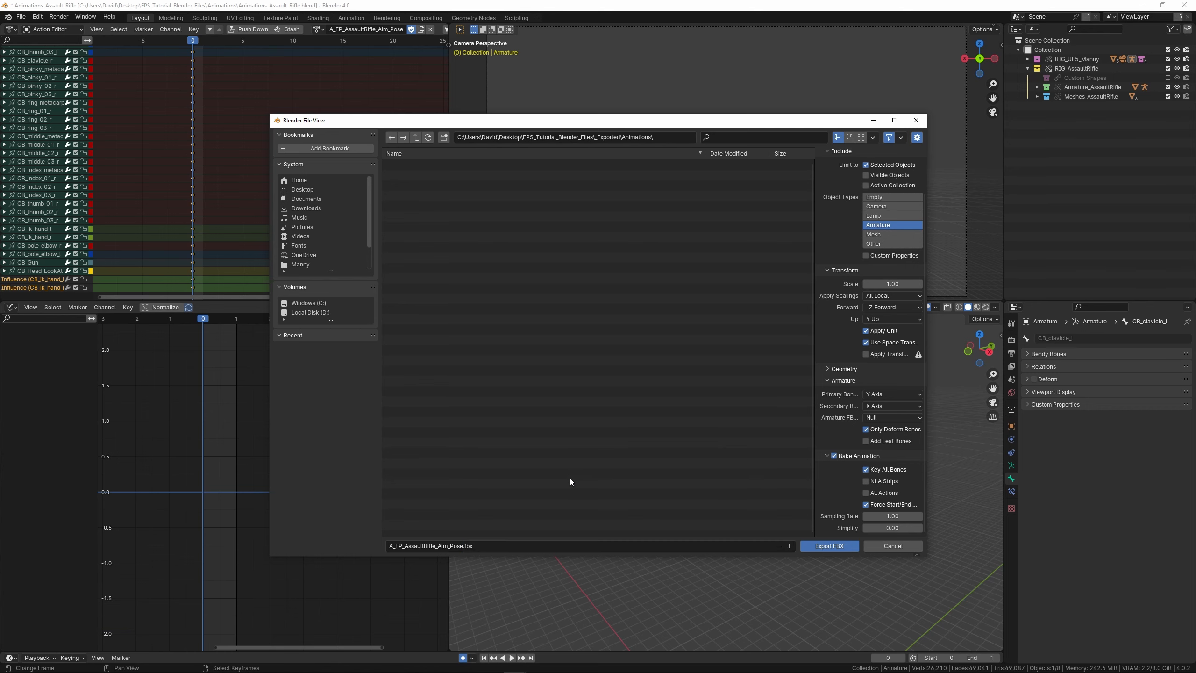
click(814, 546)
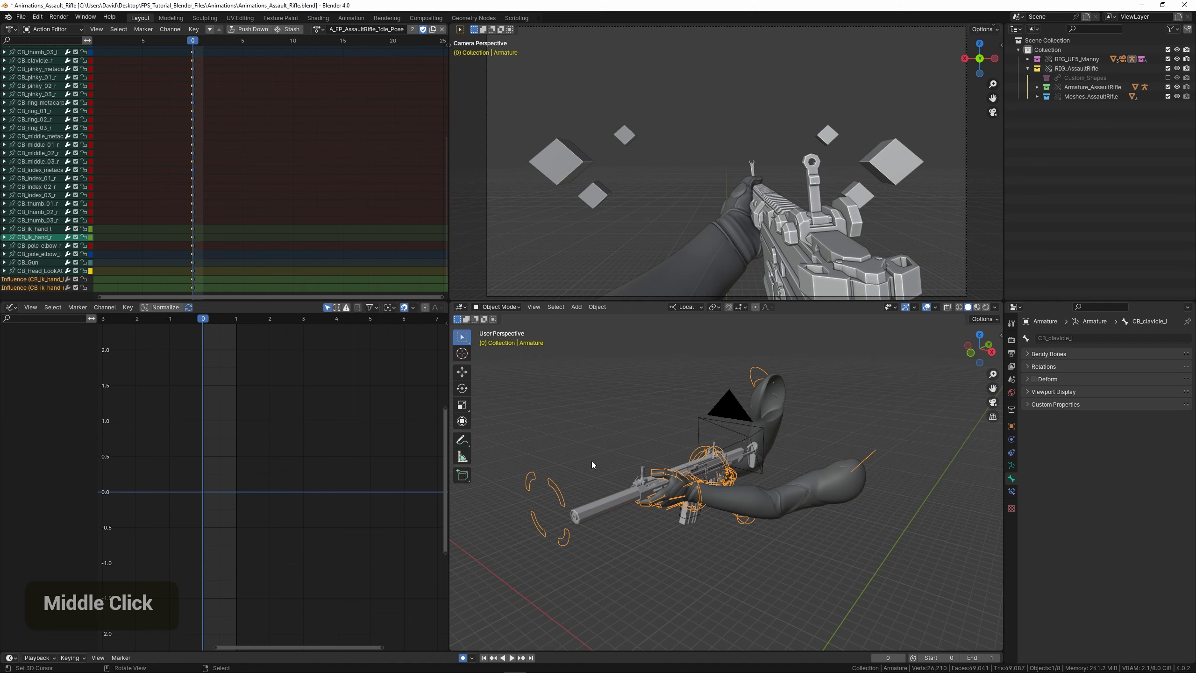
- Copy the action name A_FP_AssaultRifle_Idle_Pose and start an FBX export for the idle pose
middle_drag(746, 384, 608, 421)
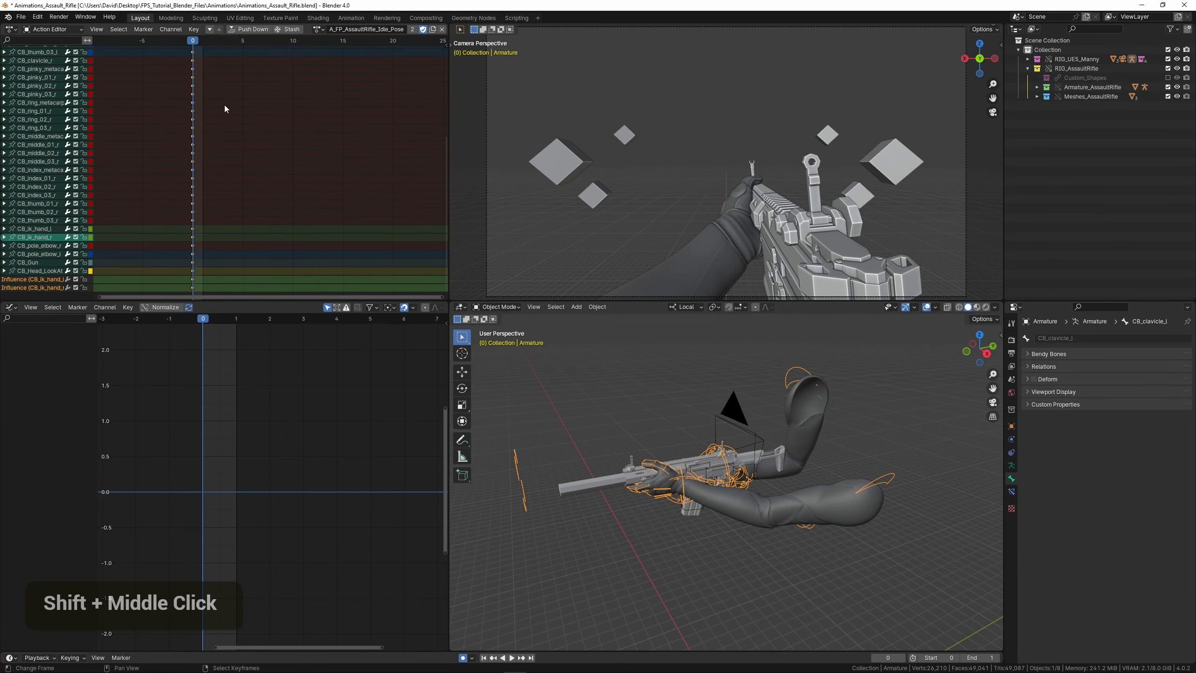
click(365, 30)
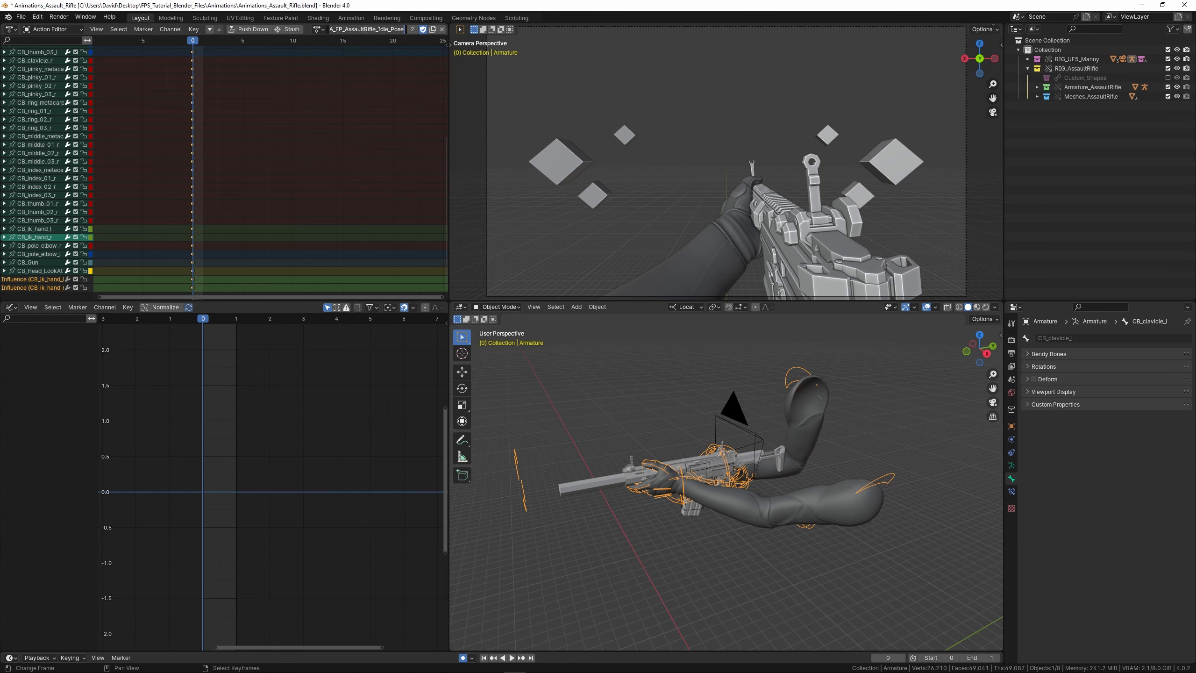
right_click(366, 31)
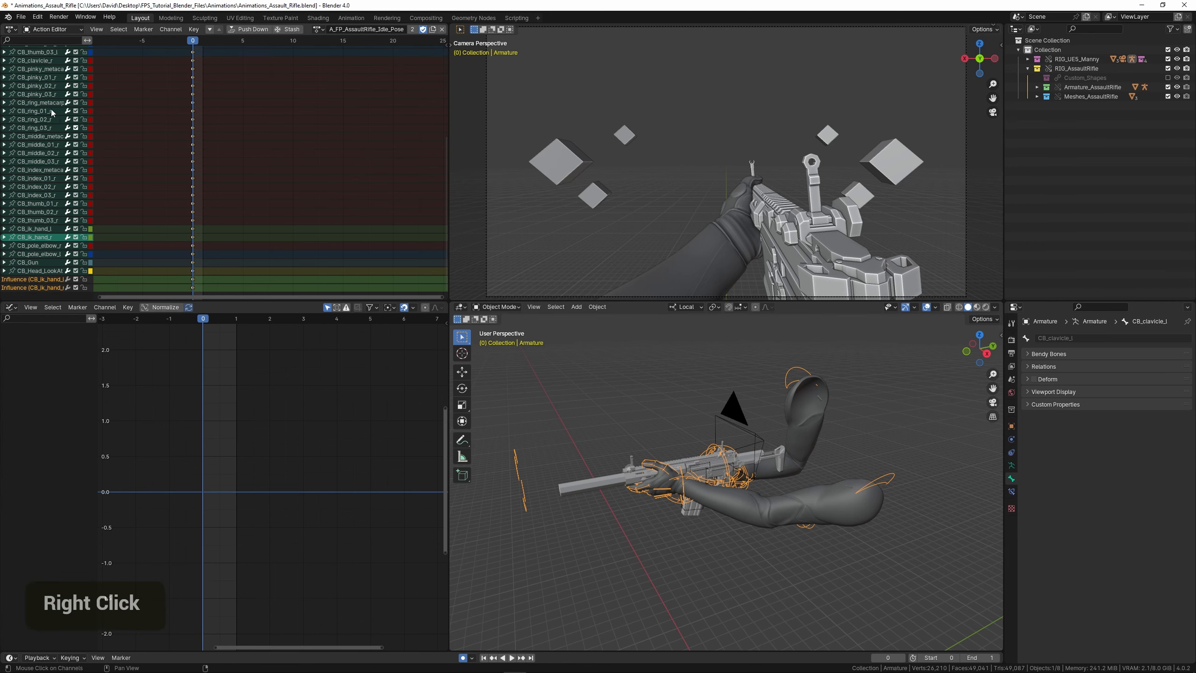
click(26, 21)
mouse_move(47, 162)
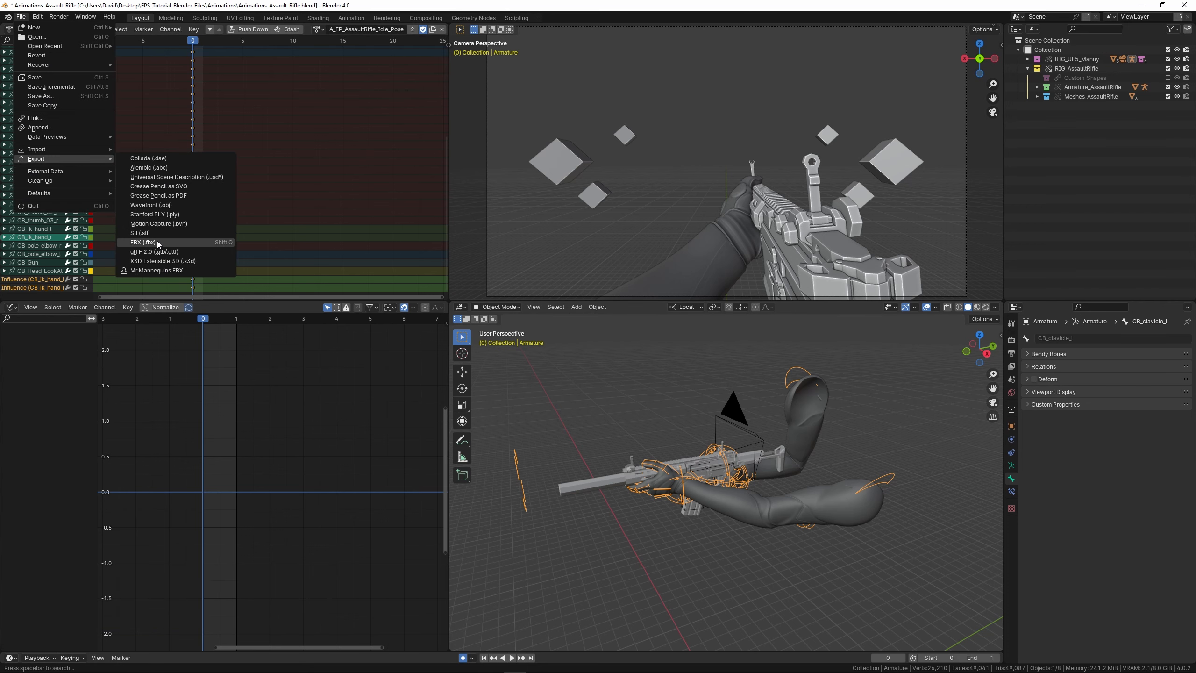